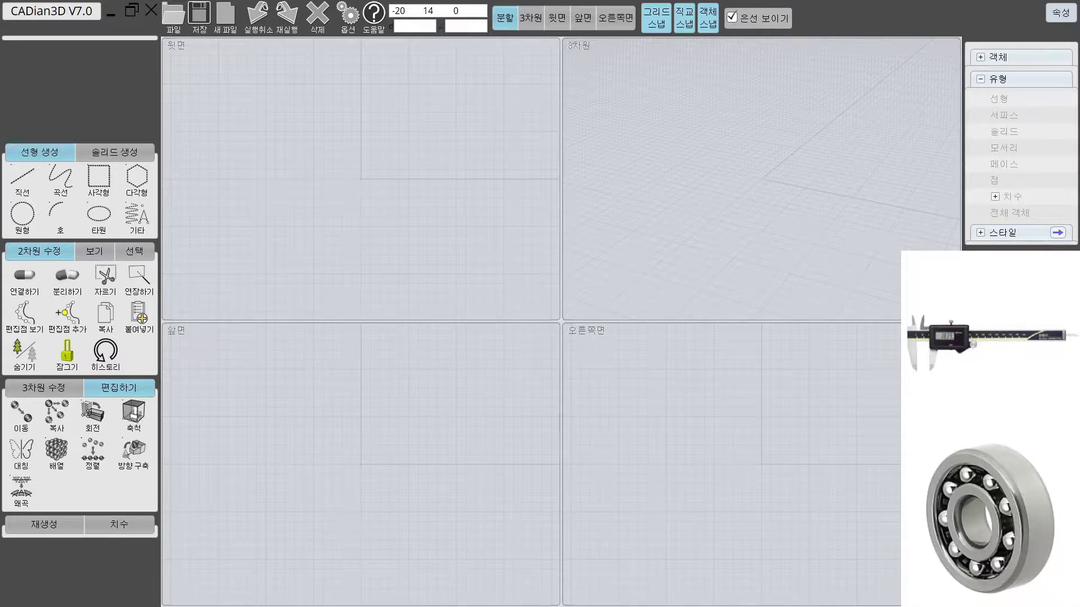
# Draw a centre-point circle of radius 11 at the origin in the top view
pyautogui.click(67, 313)
pyautogui.click(23, 214)
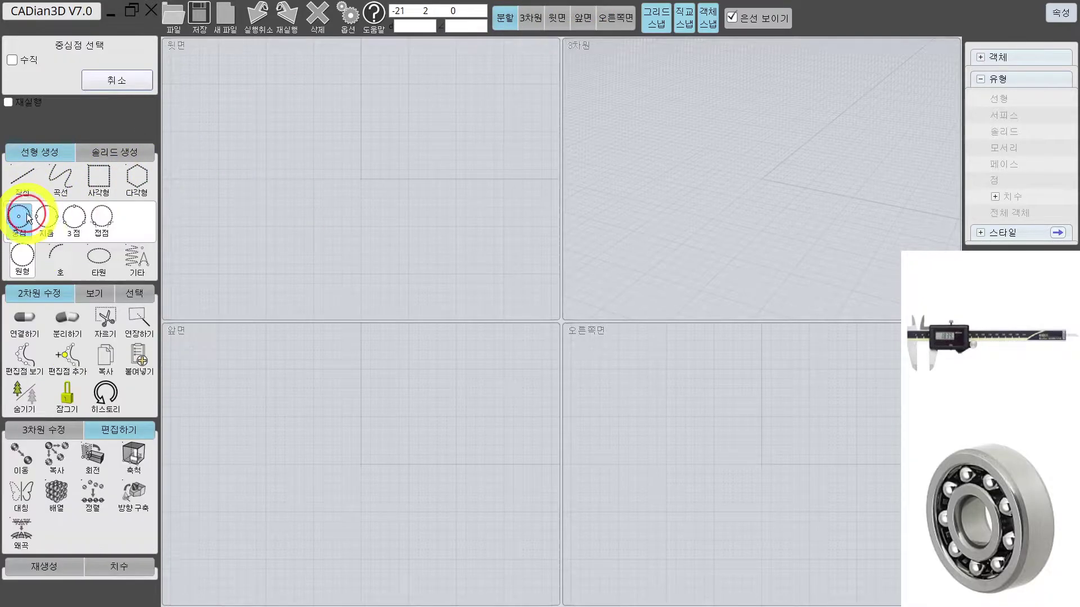
pyautogui.click(360, 178)
pyautogui.press('Tab')
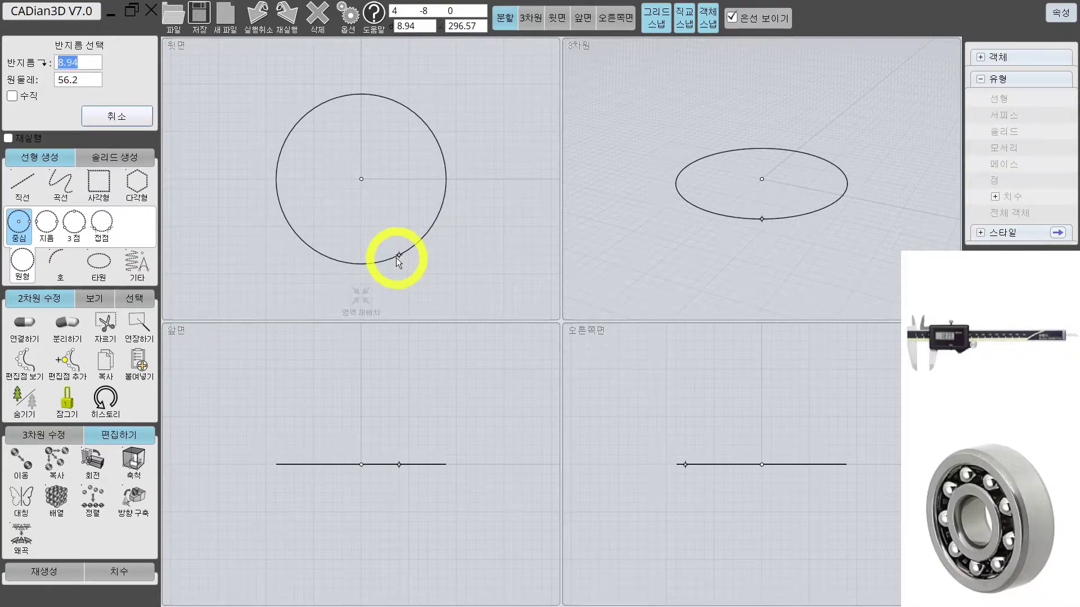
pyautogui.write('0')
pyautogui.press('BackSpace')
pyautogui.write('11')
pyautogui.press('Return')
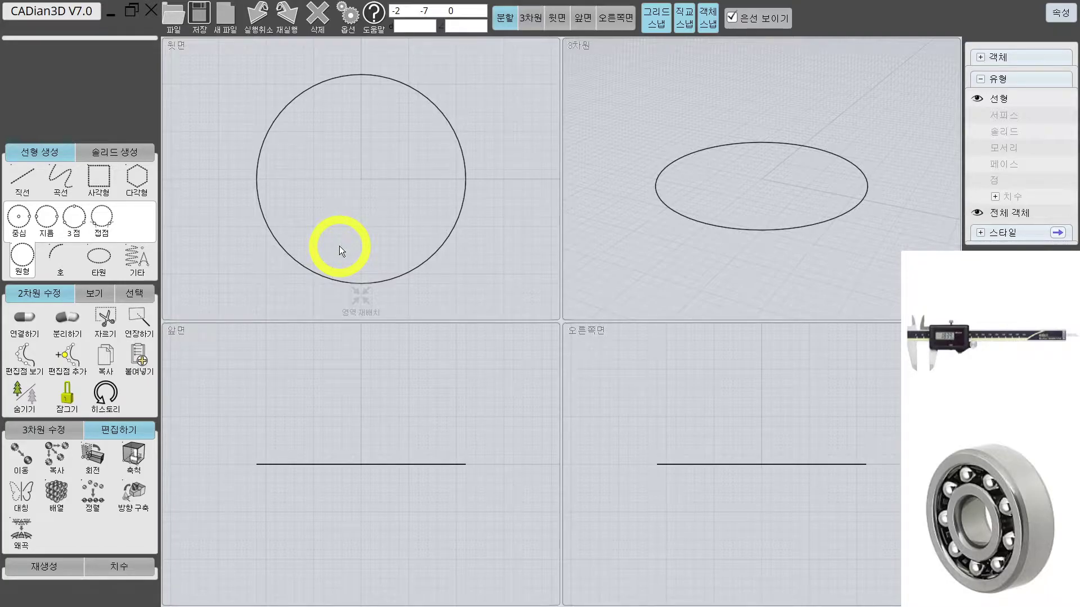
# Draw a concentric circle of radius 4 at the origin for the bearing's bore
pyautogui.click(361, 179)
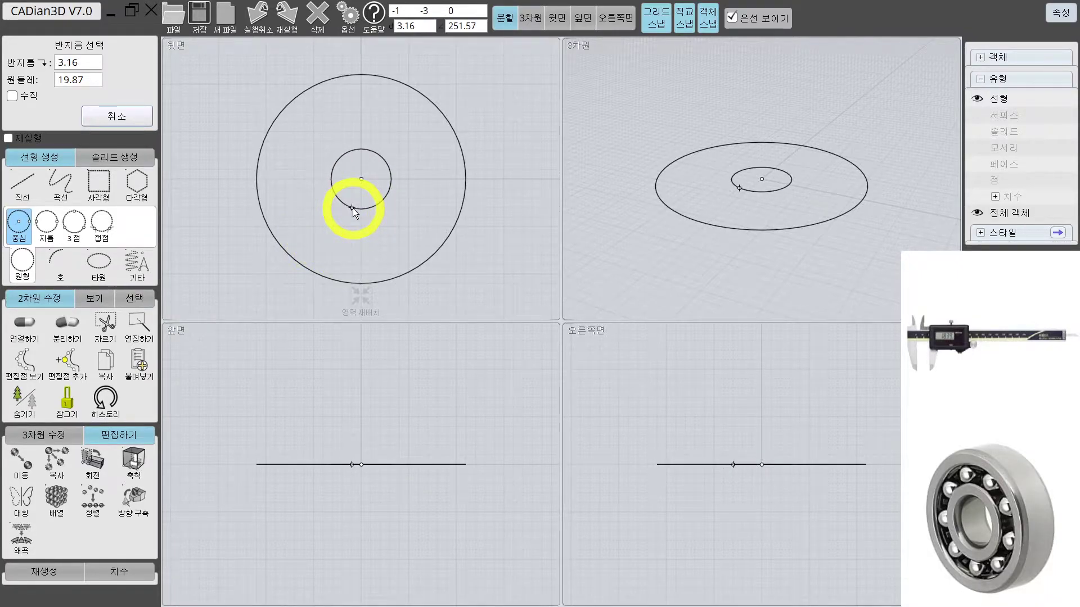
pyautogui.press('Tab')
pyautogui.write('4')
pyautogui.press('Return')
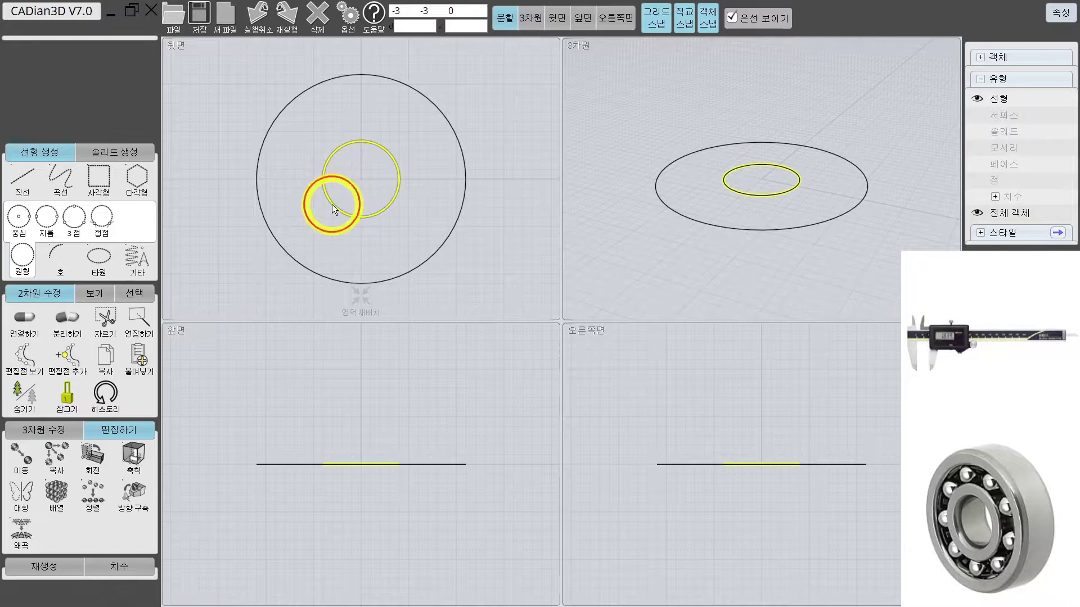
# Extrude the outer and inner circles together by 7 to form the bearing ring solid
pyautogui.click(332, 207)
pyautogui.click(287, 255)
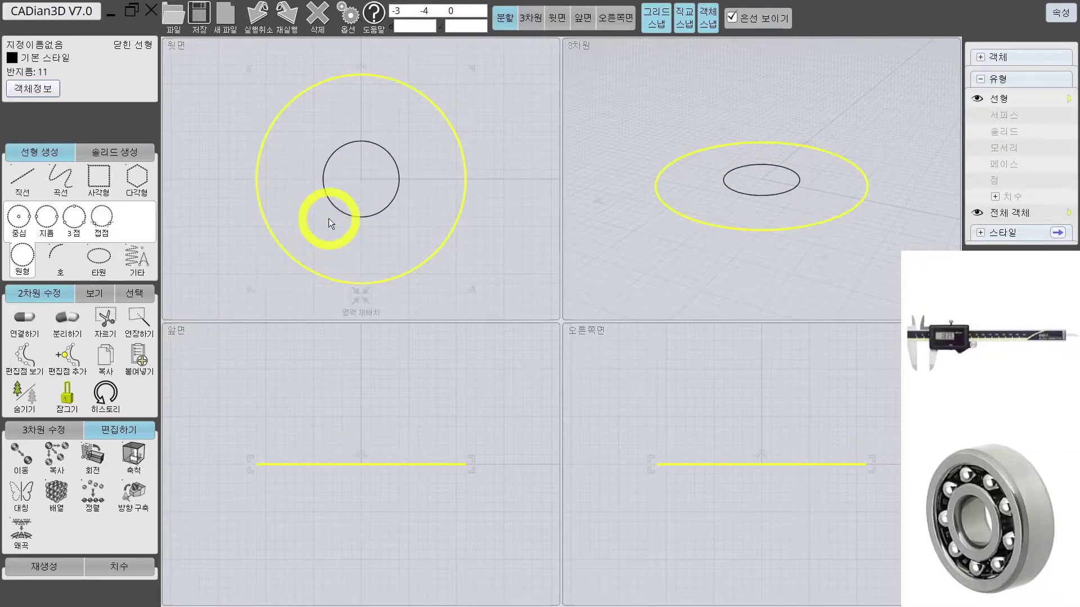
pyautogui.keyDown('shift'); pyautogui.click(326, 201); pyautogui.keyUp('shift')
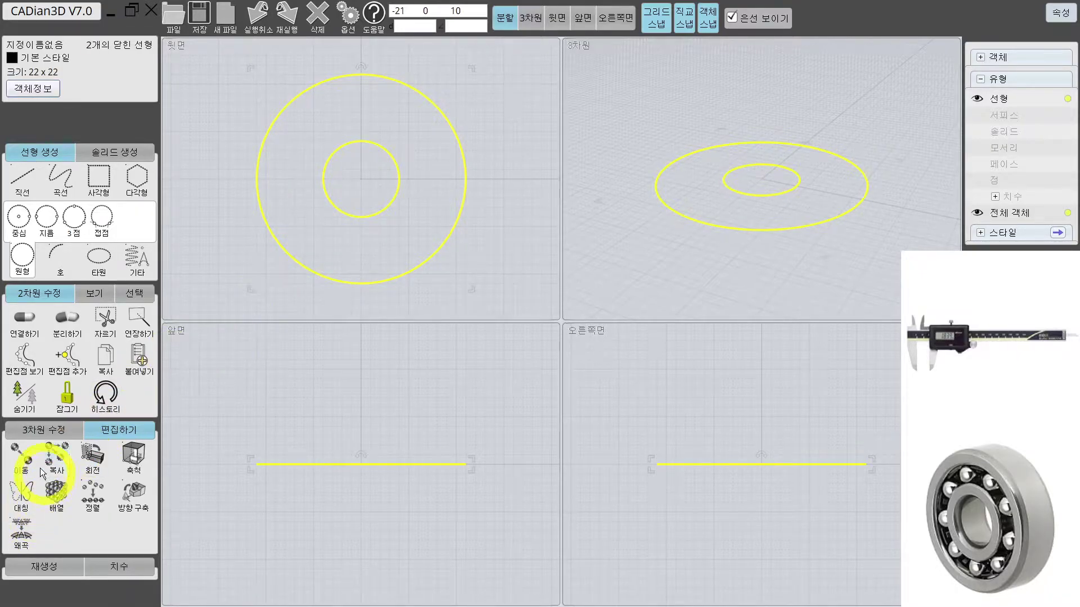
pyautogui.click(33, 428)
pyautogui.click(29, 504)
pyautogui.press('BackSpace')
pyautogui.write('7')
pyautogui.press('Return')
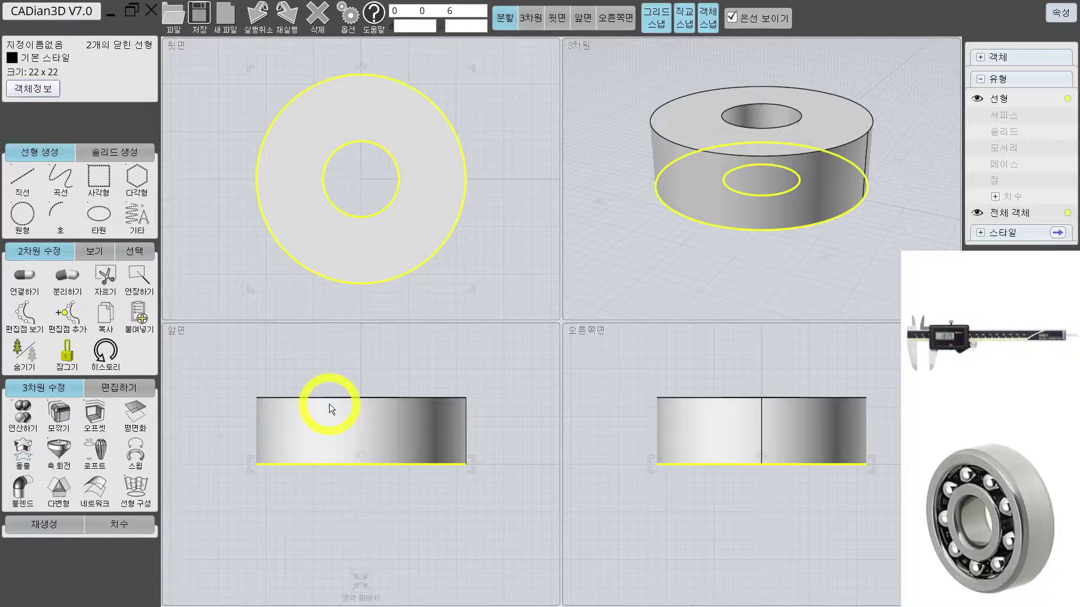
pyautogui.click(410, 338)
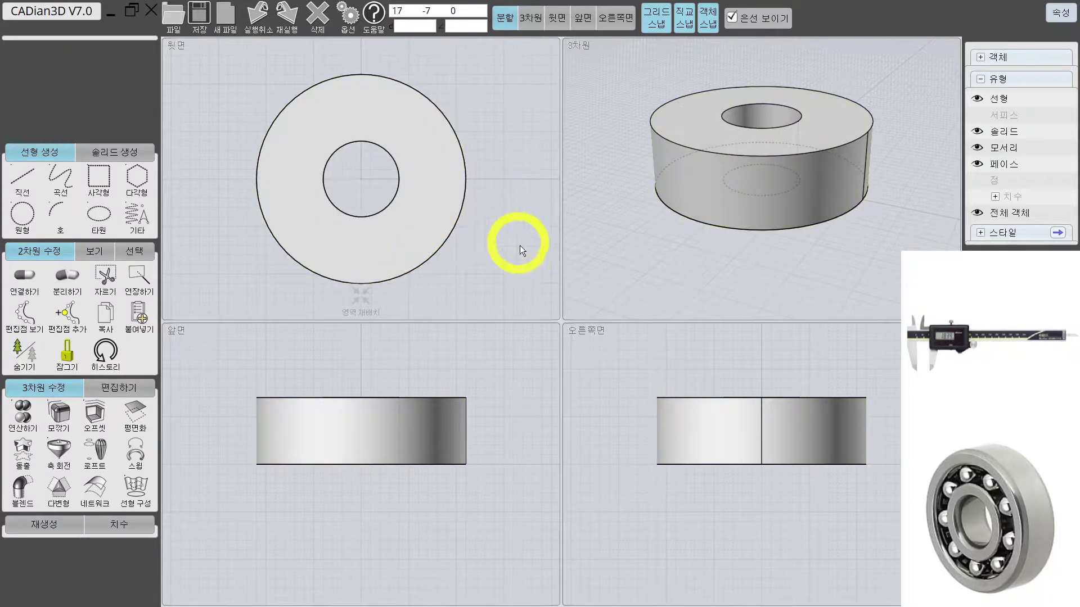
pyautogui.click(759, 293)
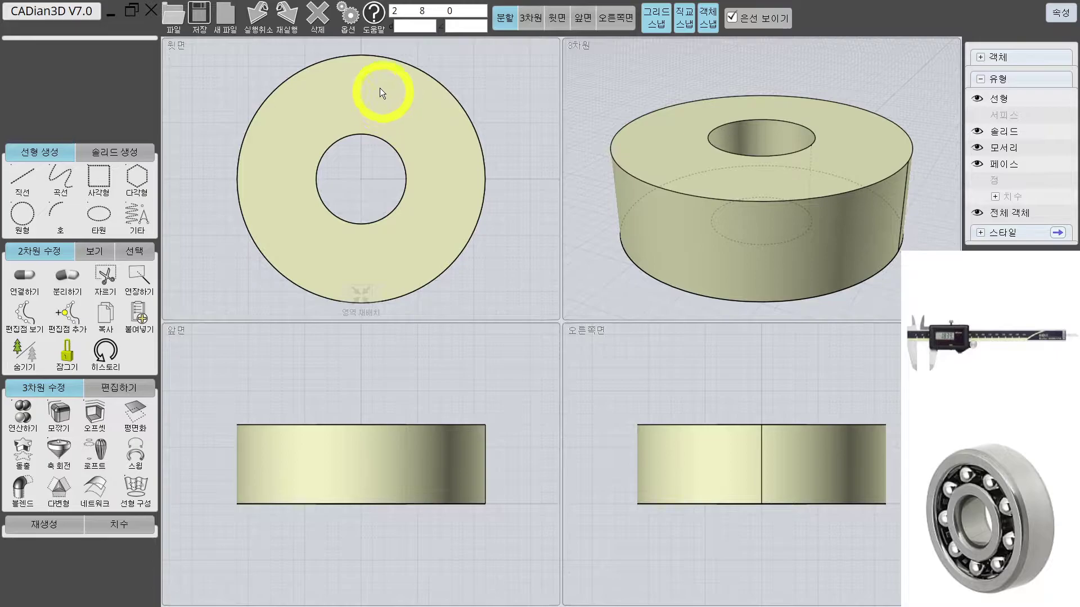
# Set the general unit option to millimetres (밀리미터)
pyautogui.click(347, 30)
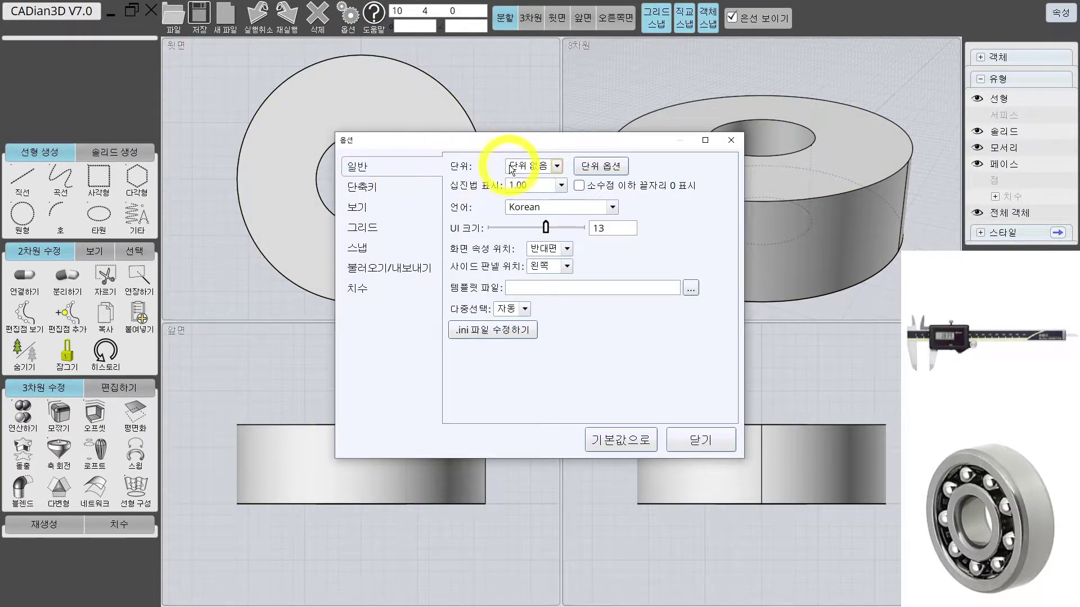
pyautogui.click(532, 166)
pyautogui.click(535, 195)
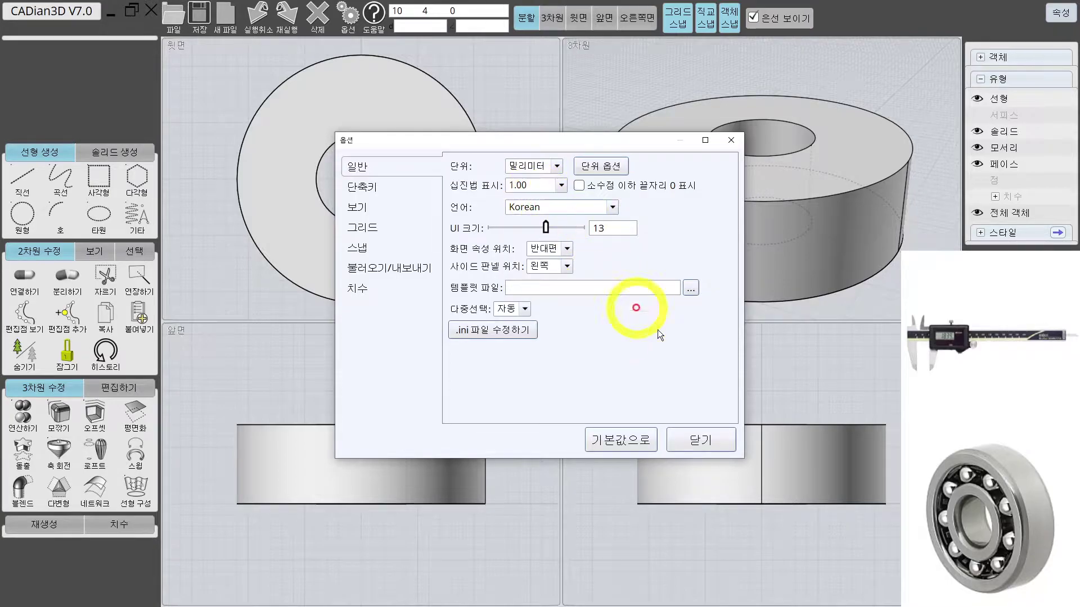
pyautogui.click(703, 440)
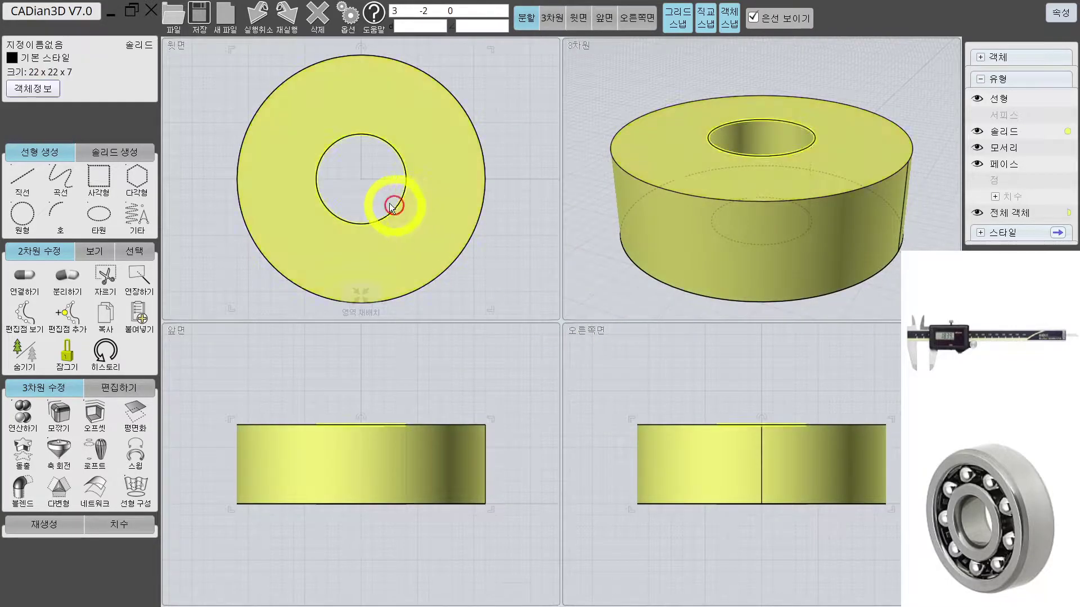
# Select the ring solid and check its overall size in the object information
pyautogui.click(394, 157)
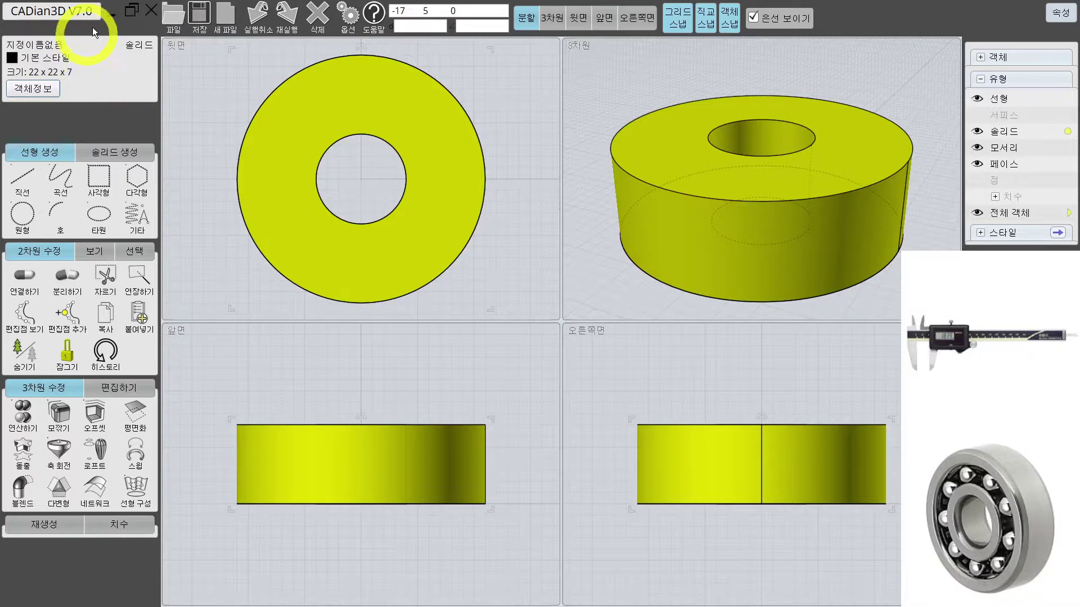
pyautogui.scroll(-5, 301, 145)
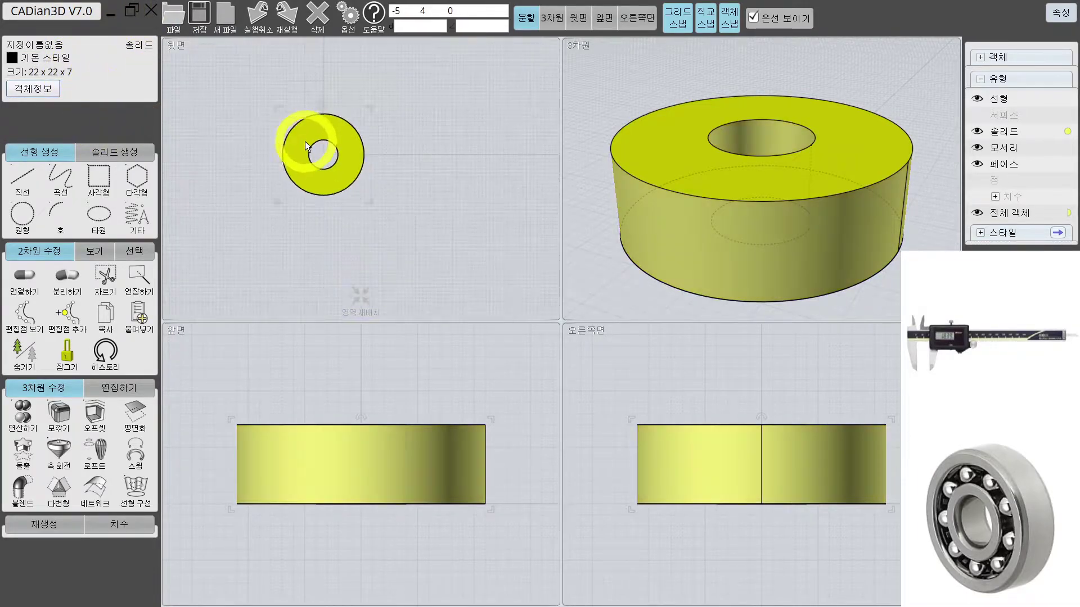
pyautogui.scroll(4, 324, 155)
pyautogui.click(352, 228)
pyautogui.click(348, 164)
pyautogui.click(461, 170)
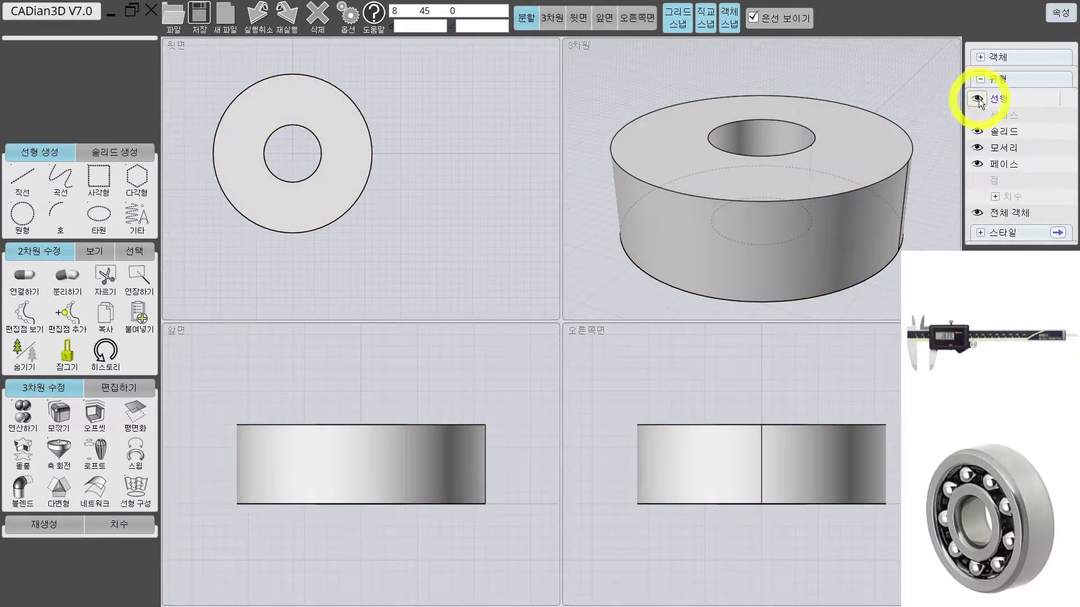
# Select both the inner and outer circles and name them (선형)볼베어링
pyautogui.click(335, 168)
pyautogui.click(394, 175)
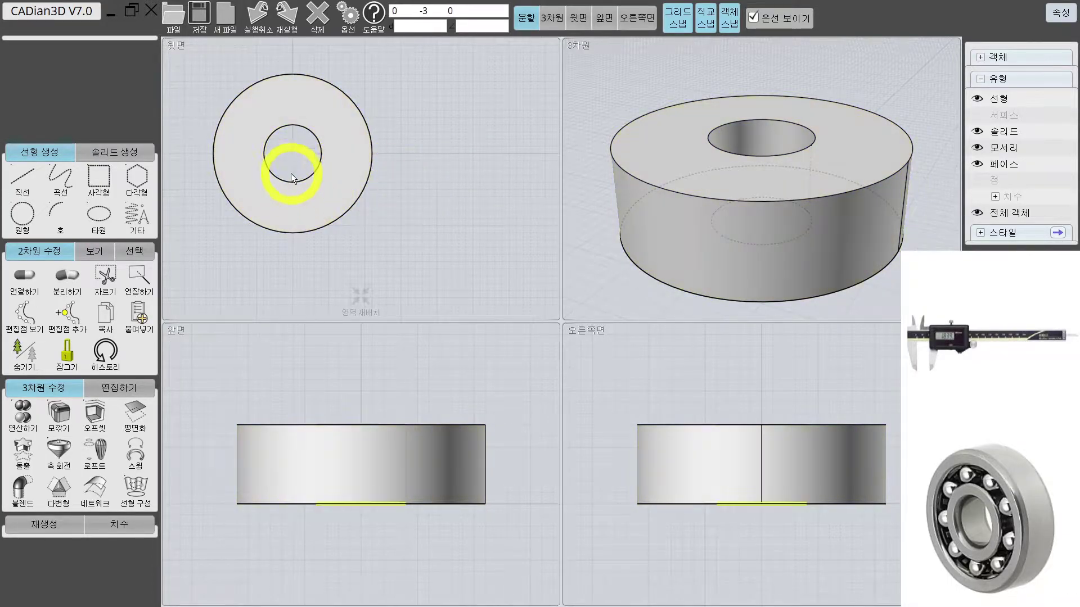
pyautogui.click(345, 211)
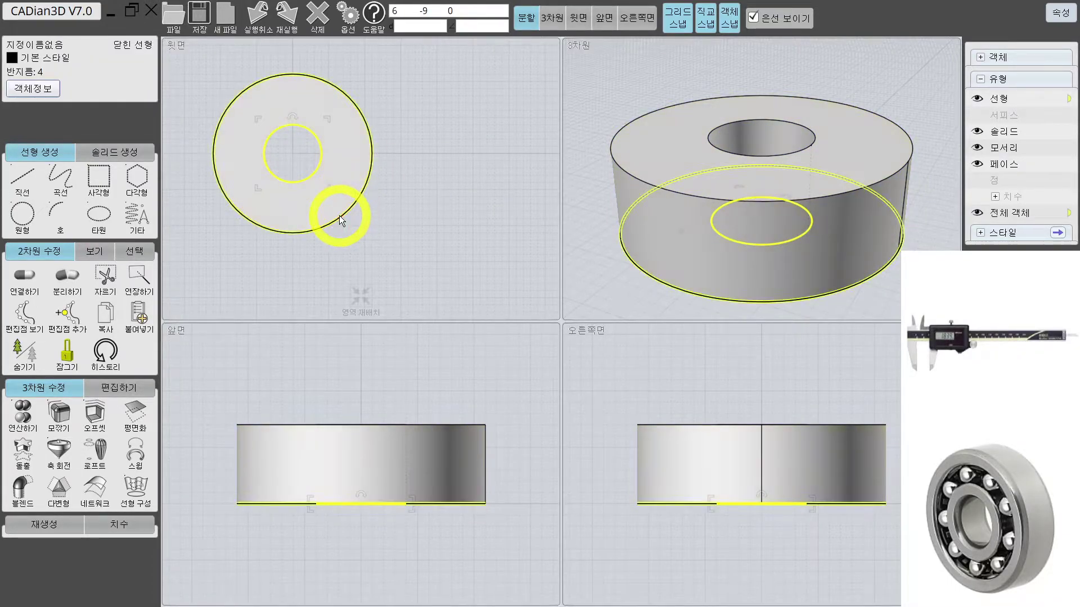
pyautogui.click(505, 199)
pyautogui.click(278, 96)
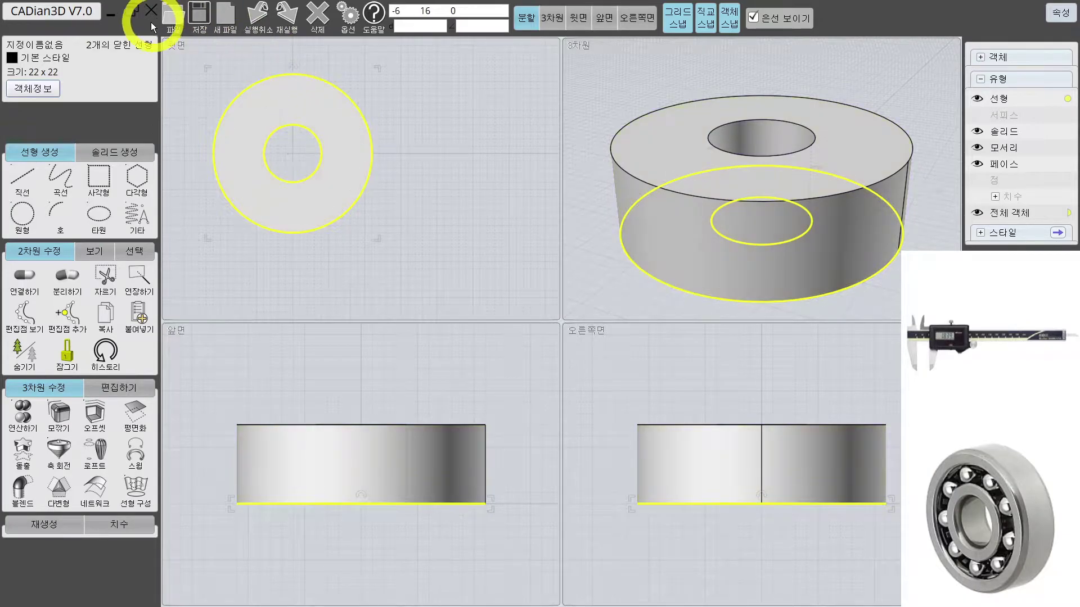
pyautogui.doubleClick(77, 45)
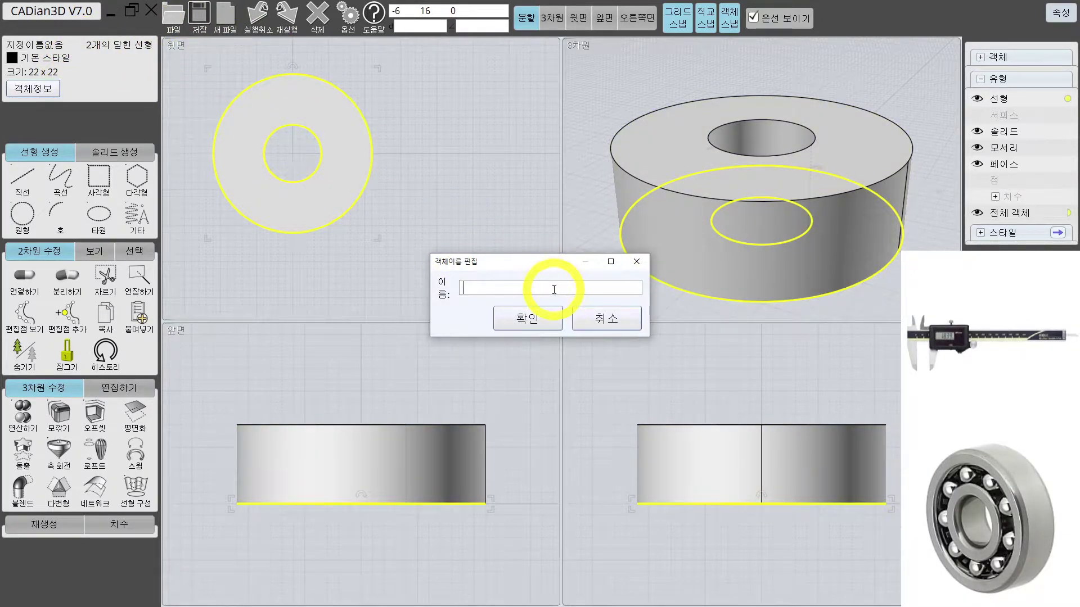
pyautogui.write('(스형)볼베이어링')
pyautogui.click(542, 319)
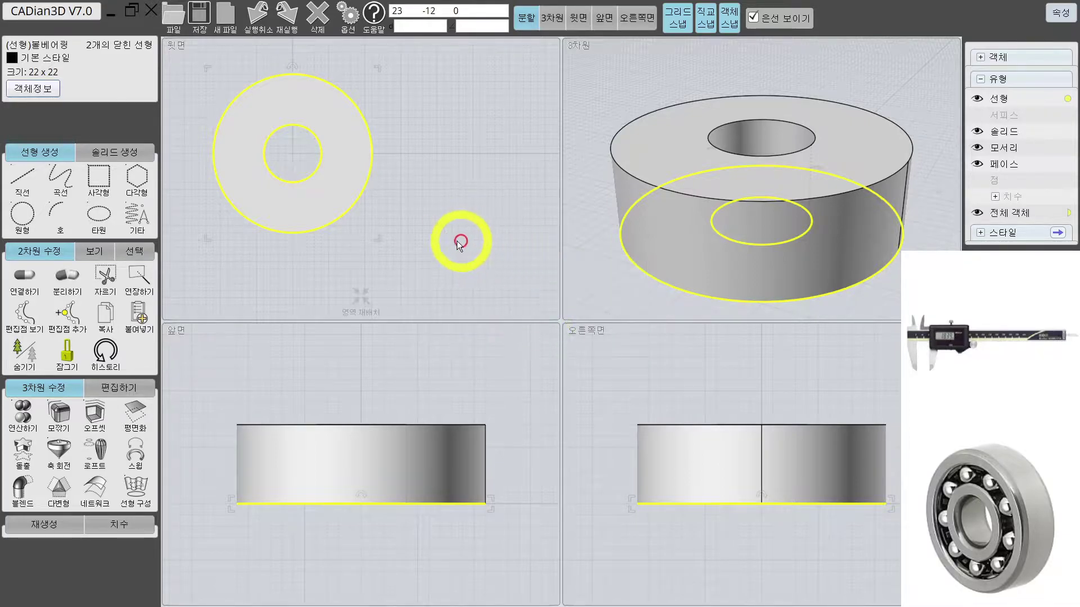
# Name the ring solid (솔리드)볼베어링
pyautogui.click(463, 241)
pyautogui.click(346, 167)
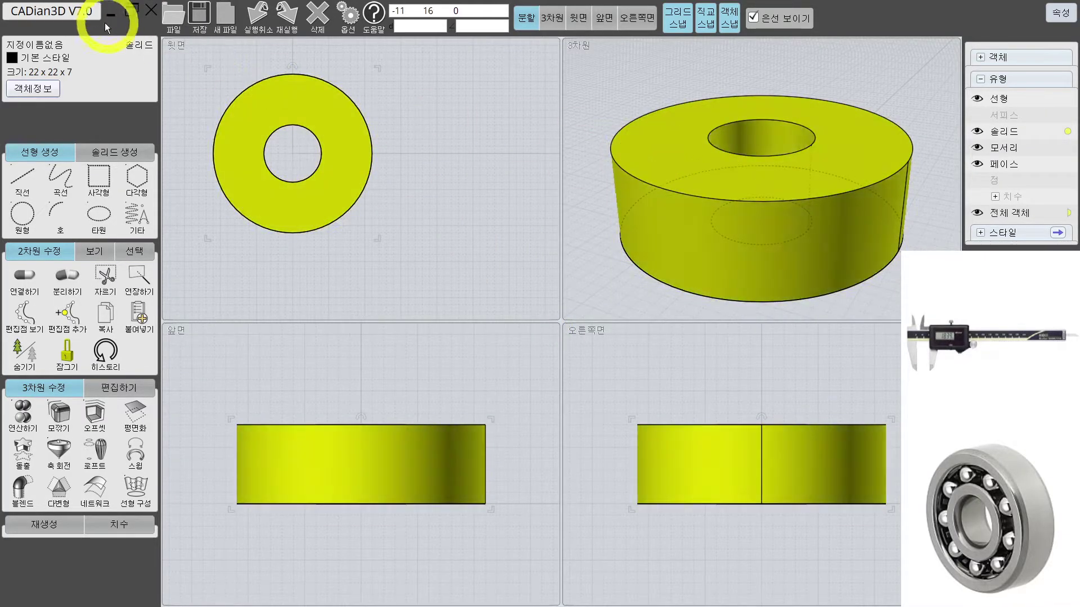
pyautogui.doubleClick(64, 47)
pyautogui.write('(솔리드)')
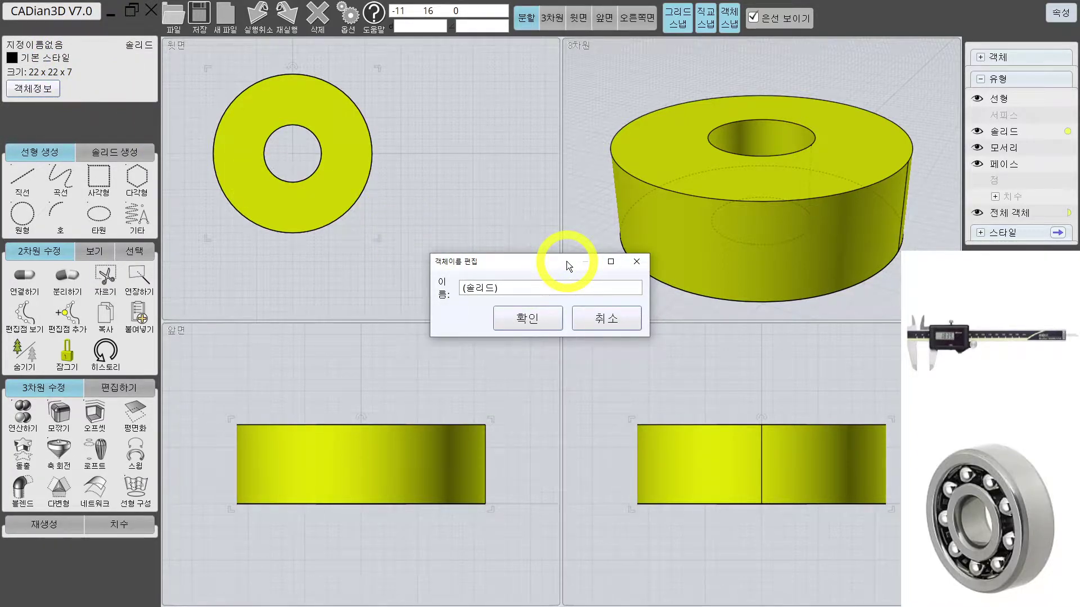
pyautogui.write('볼벵어링')
pyautogui.click(550, 316)
pyautogui.click(421, 204)
# Start adding a new style from the ring solid's style list and name it 볼베어링
pyautogui.click(356, 176)
pyautogui.click(36, 58)
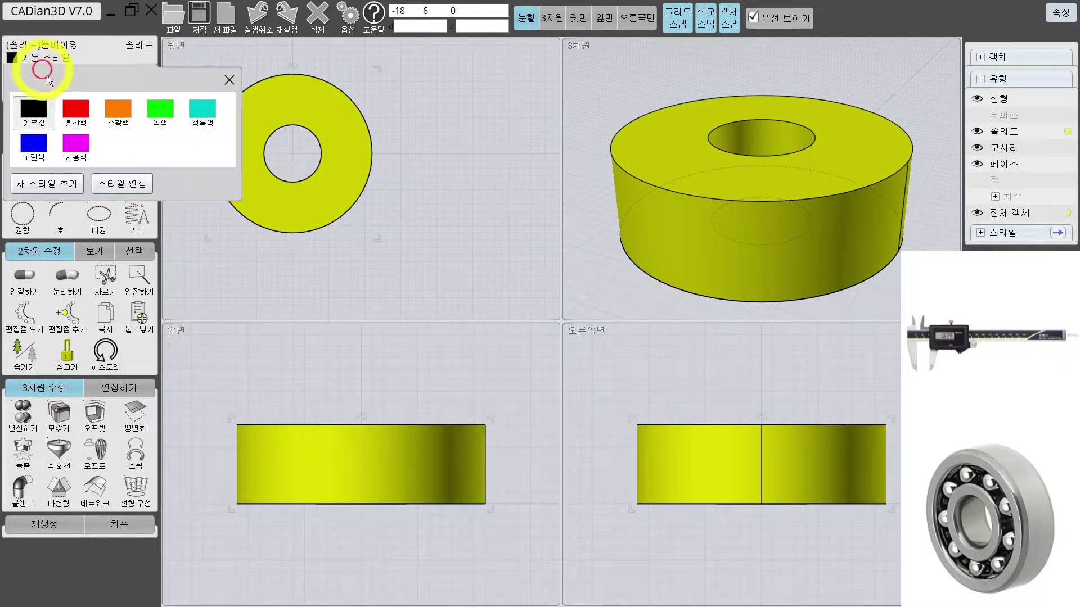
pyautogui.click(122, 183)
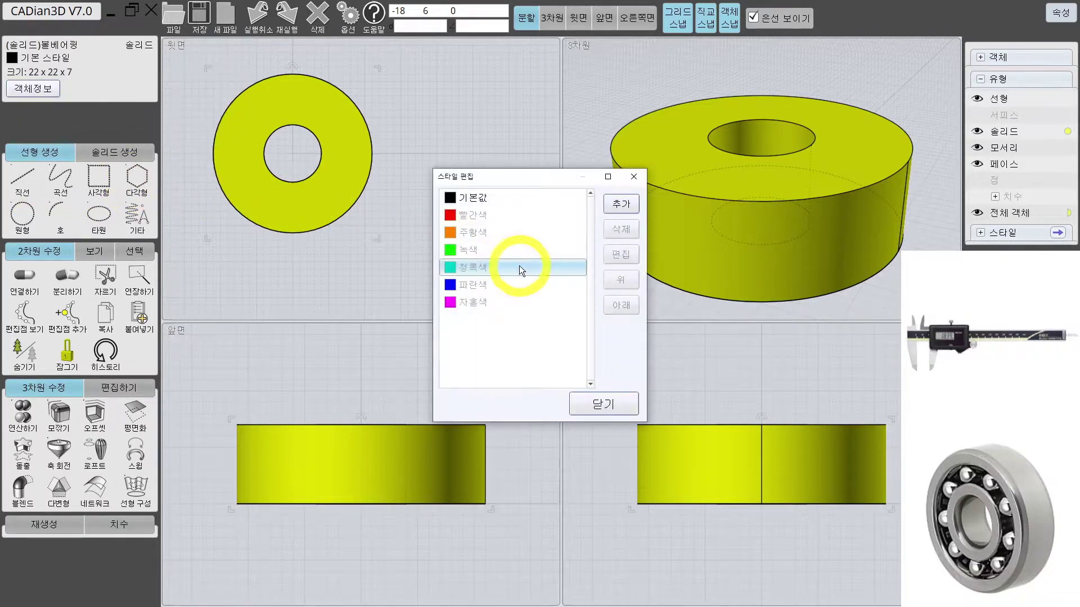
pyautogui.click(617, 207)
pyautogui.click(521, 298)
pyautogui.click(517, 266)
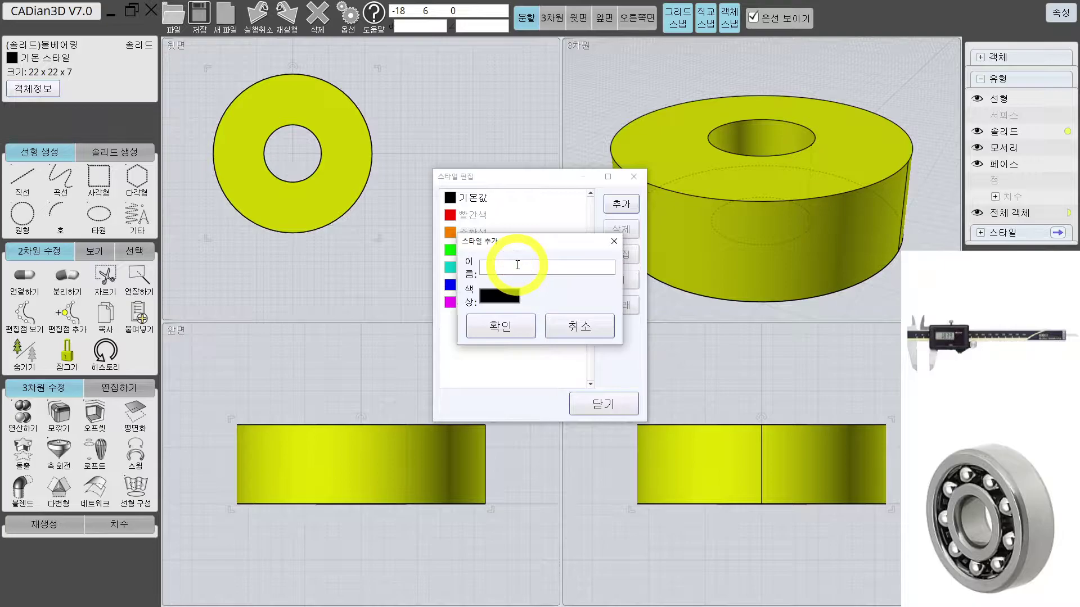
pyautogui.write('으베어링')
pyautogui.press('Return')
pyautogui.write('볼베어링')
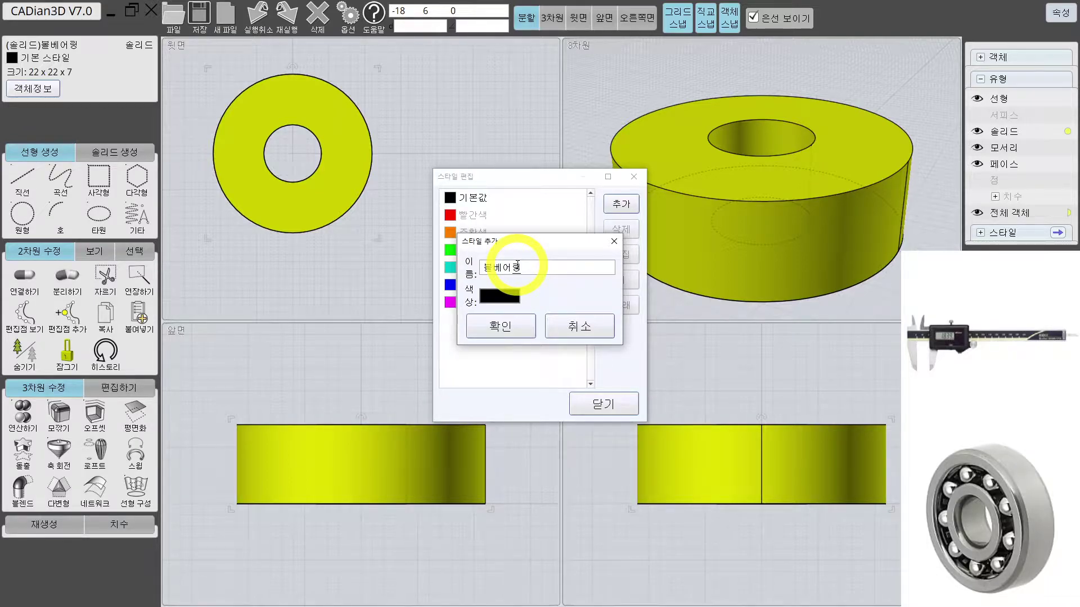
# Set the 볼베어링 style's colour to grey, RGB 158, 158, 158, and save the style
pyautogui.click(499, 295)
pyautogui.moveTo(672, 254); pyautogui.dragTo(663, 235)
pyautogui.click(615, 414)
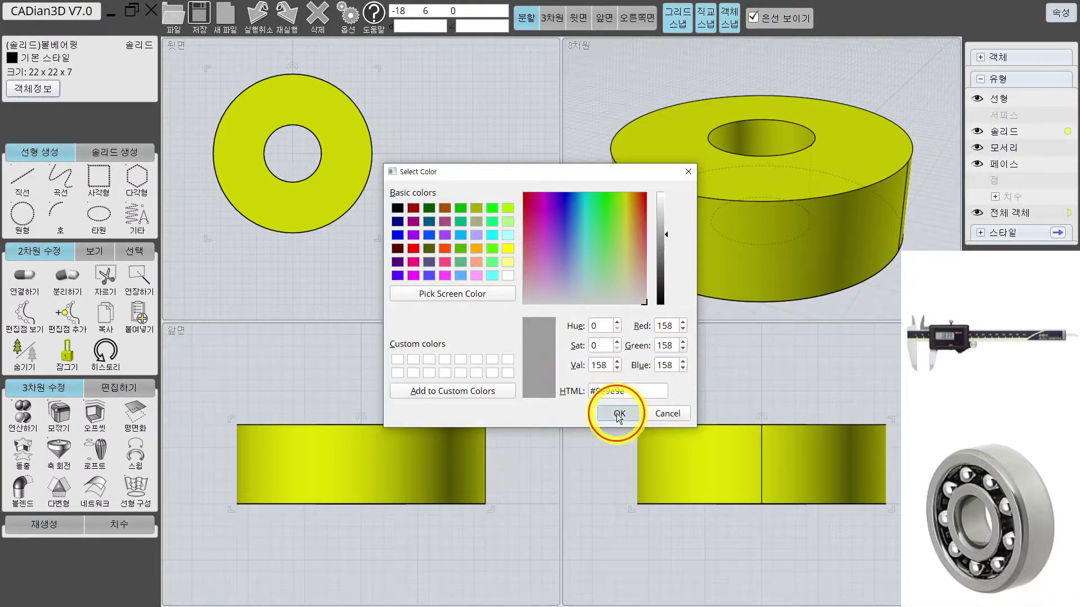
pyautogui.click(522, 326)
pyautogui.click(597, 401)
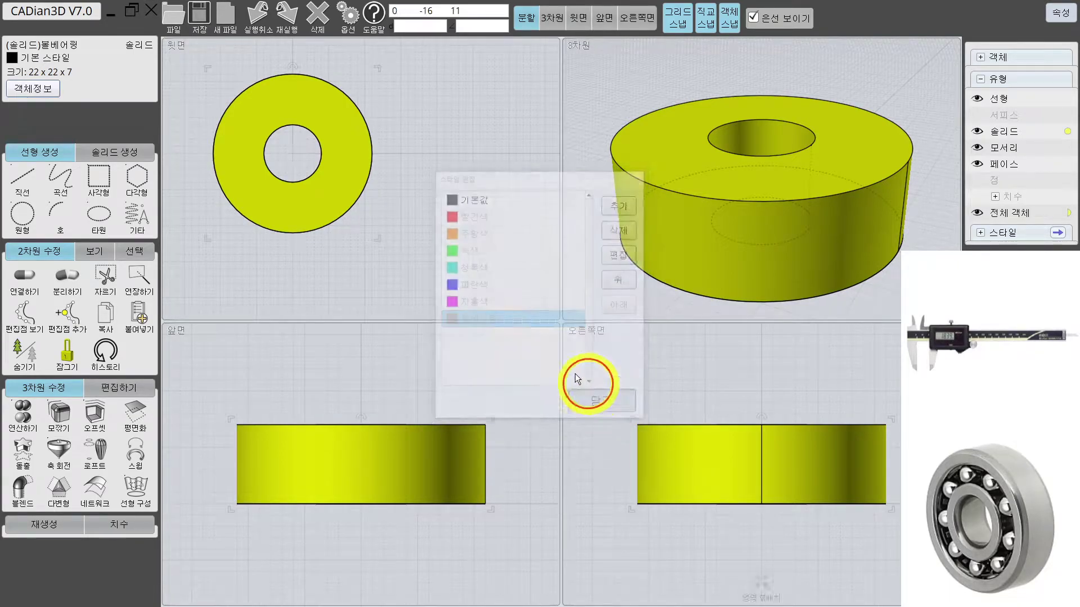
# Apply the grey 볼베어링 style to the ring solid and deselect it
pyautogui.click(27, 62)
pyautogui.click(116, 142)
pyautogui.click(481, 154)
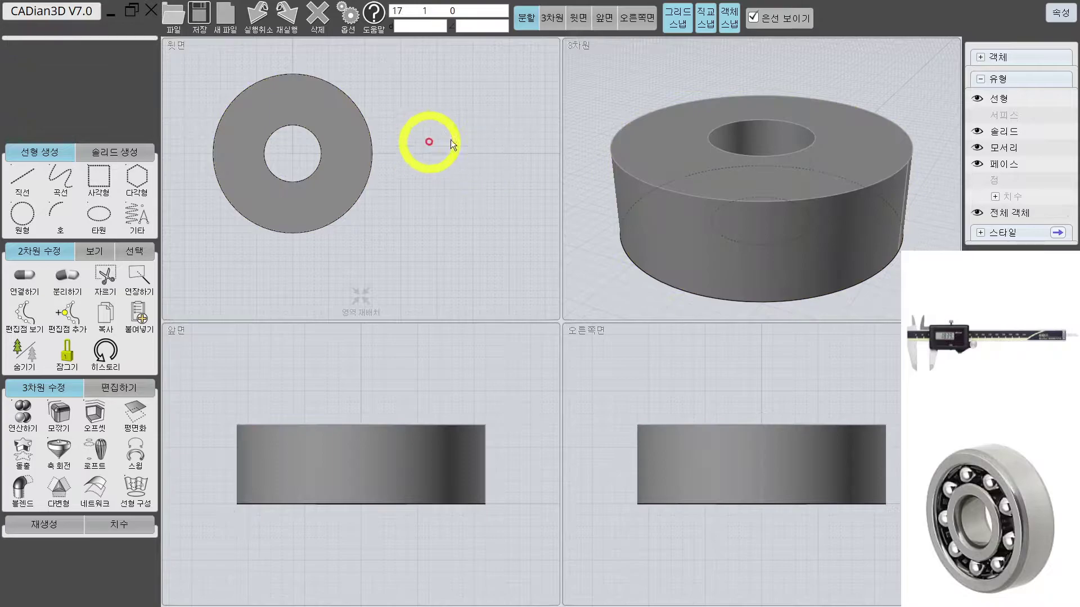
# Expand the list of named objects and hide the (선형)볼베어링 circles
pyautogui.click(982, 80)
pyautogui.click(980, 57)
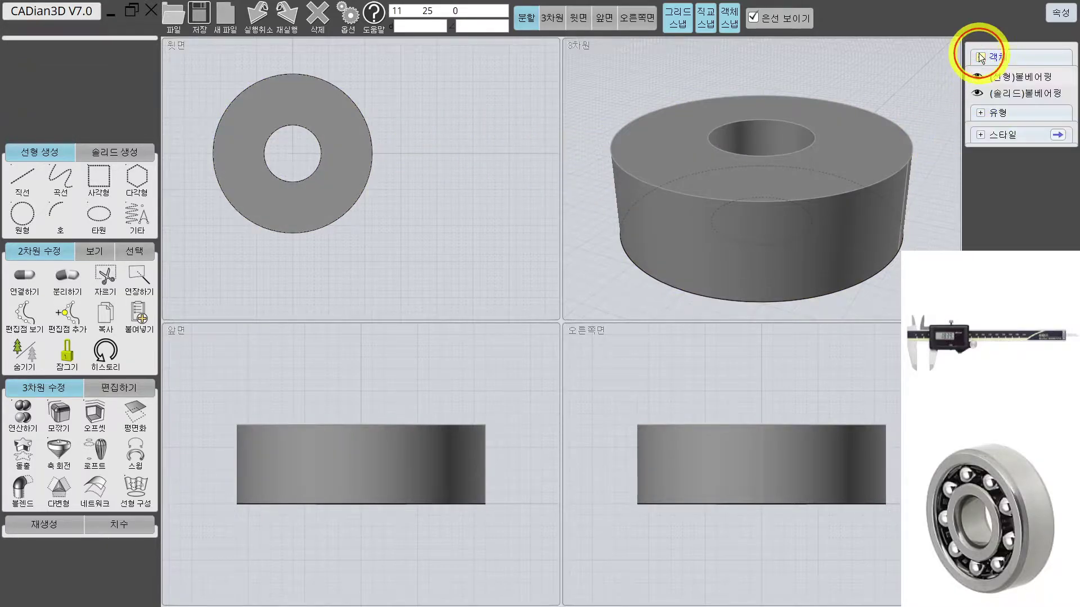
pyautogui.click(980, 112)
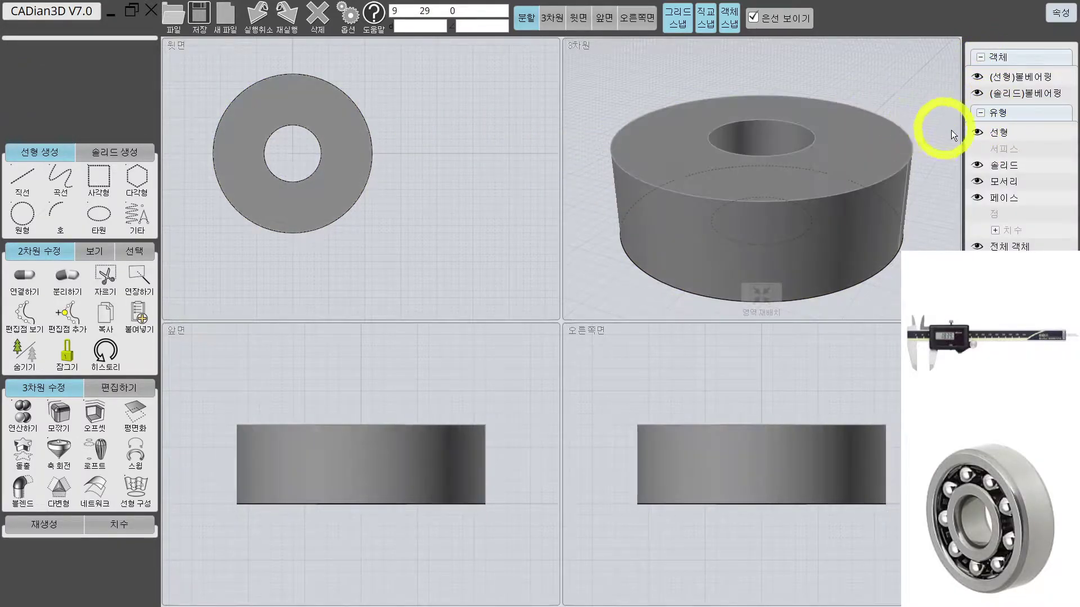
pyautogui.click(977, 77)
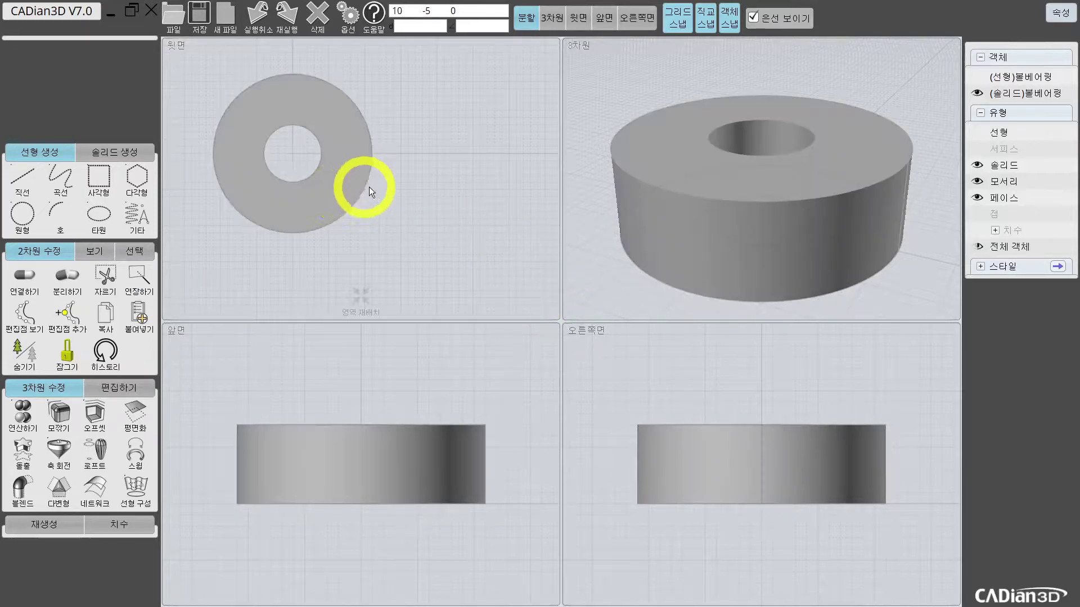
pyautogui.click(364, 295)
pyautogui.scroll(-6, 498, 203)
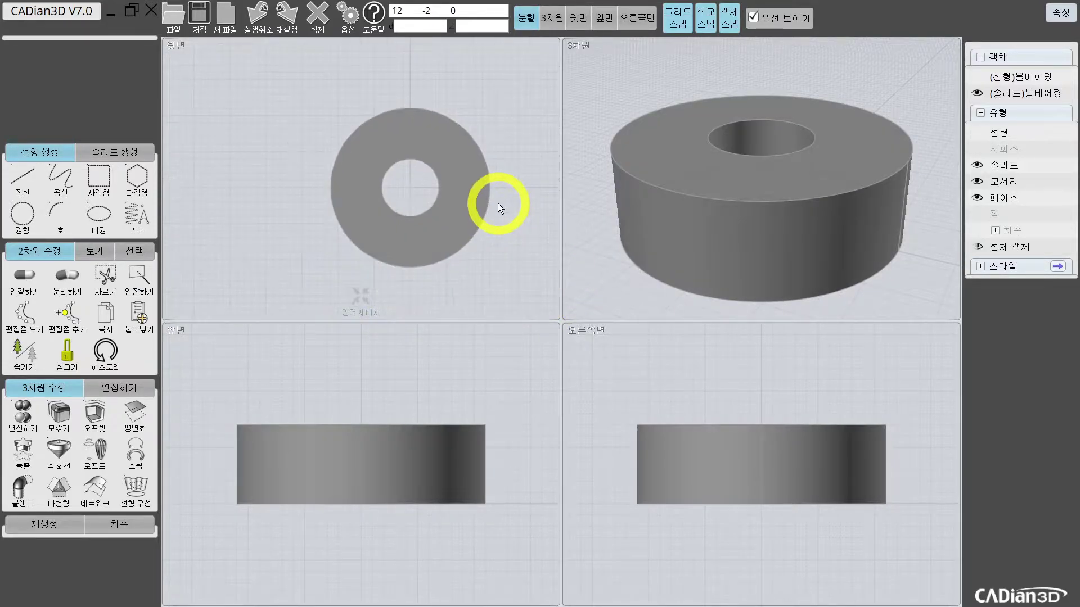
pyautogui.moveTo(497, 201); pyautogui.dragTo(361, 180, button='middle')
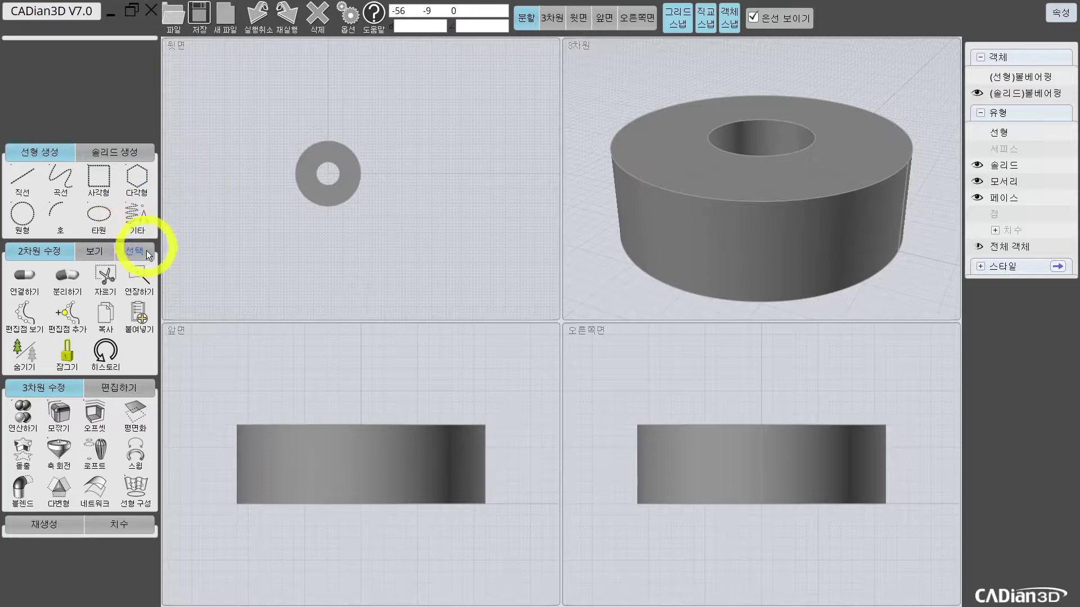
# Insert the 베트맨.png image below the objects, with its first corner beyond the ring's upper left and its opposite corner at about 67, -62
pyautogui.click(98, 252)
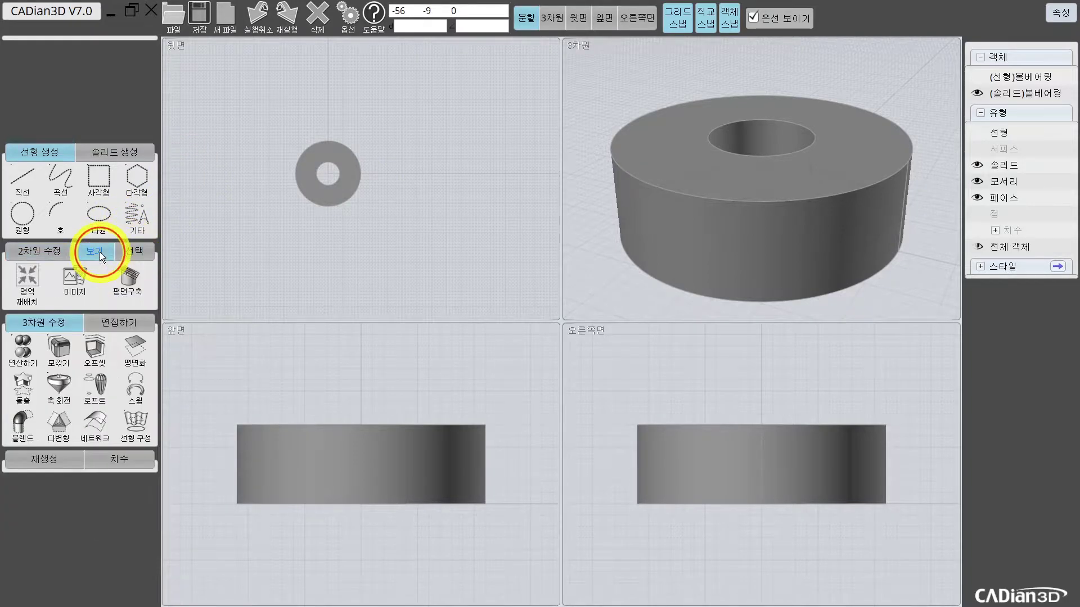
pyautogui.click(83, 274)
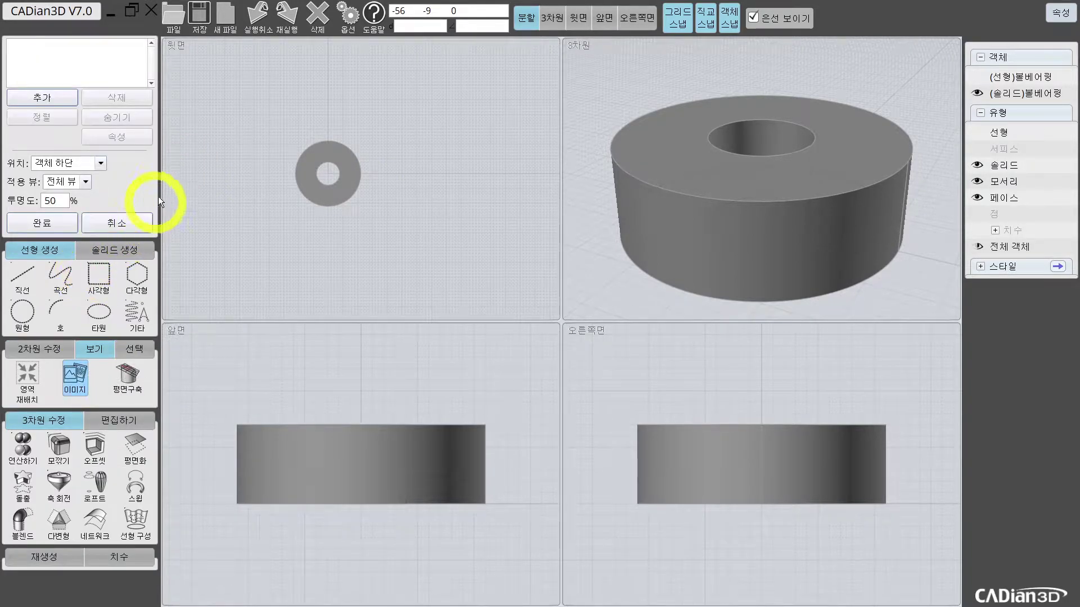
pyautogui.click(59, 97)
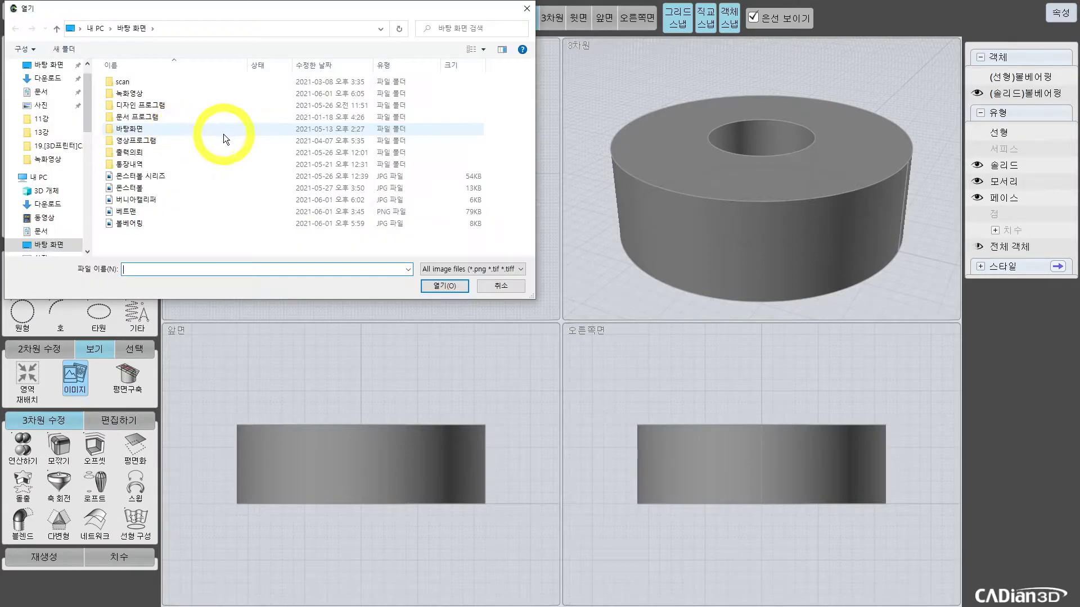
pyautogui.doubleClick(178, 217)
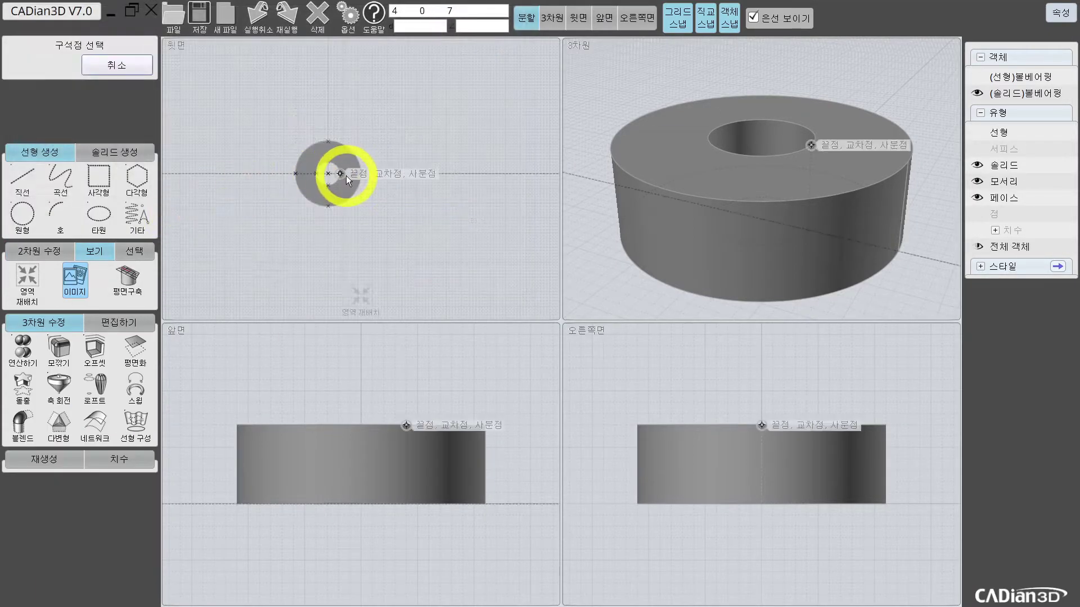
pyautogui.click(246, 147)
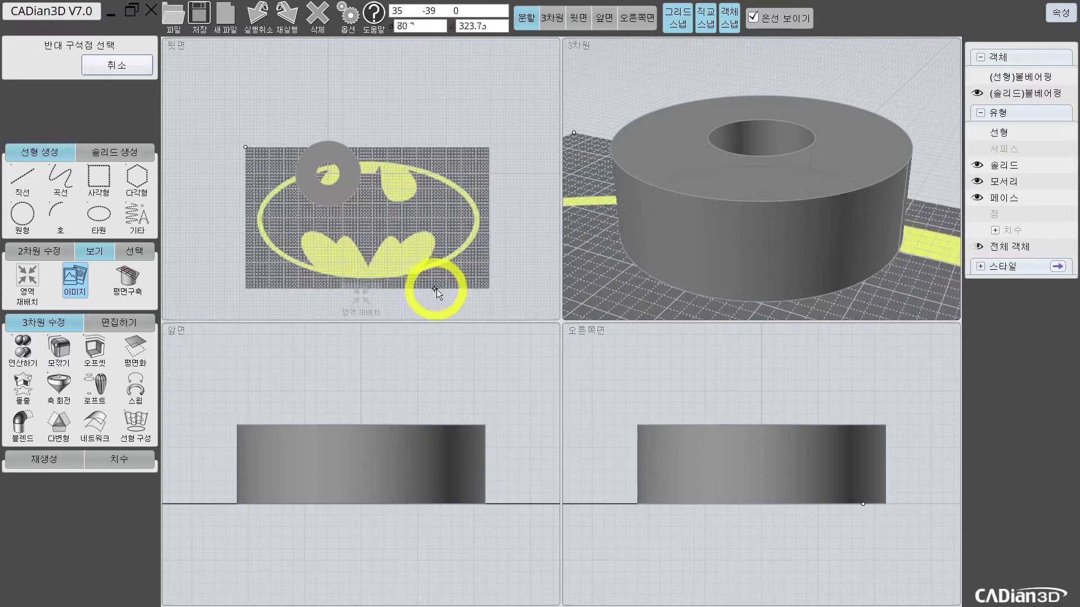
pyautogui.moveTo(448, 264); pyautogui.dragTo(341, 79, button='middle')
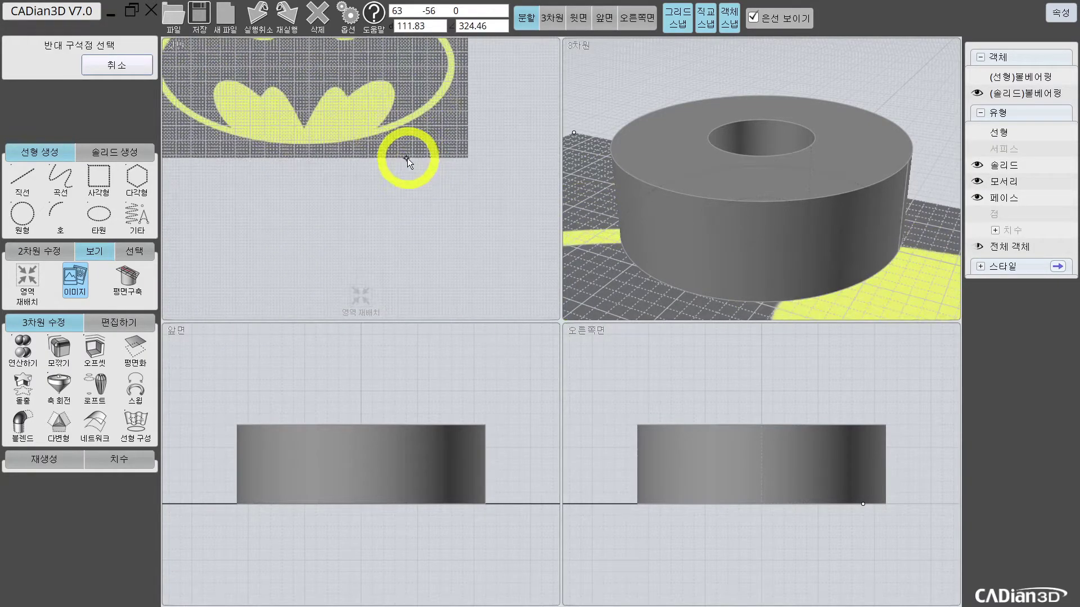
pyautogui.moveTo(412, 169); pyautogui.dragTo(462, 233, button='middle')
pyautogui.click(463, 236)
pyautogui.scroll(-3, 385, 147)
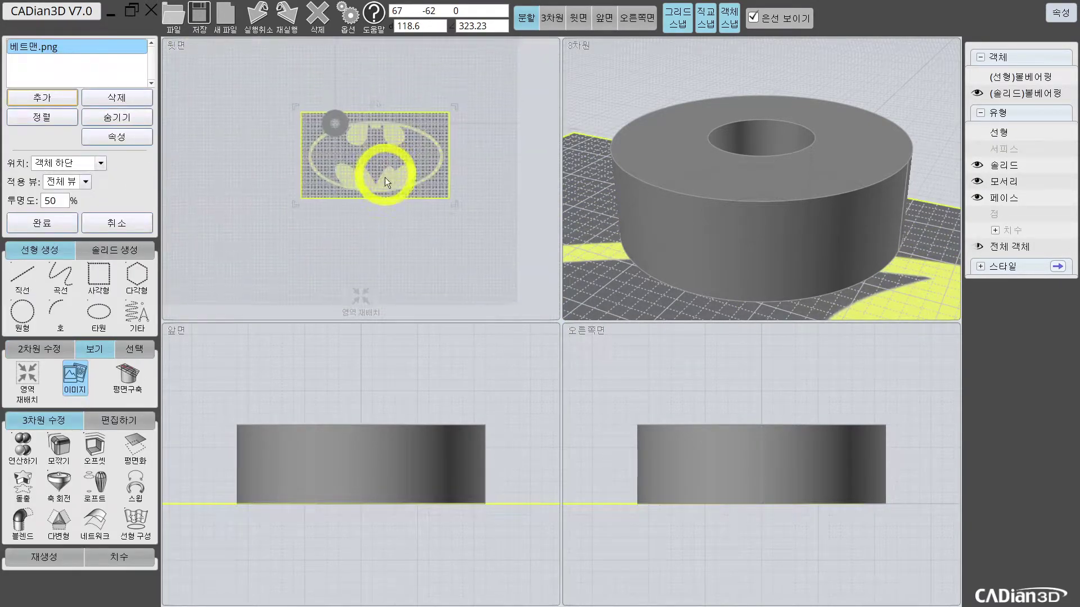
# Move the 베트맨.png image so the Batman logo is roughly centred around the ring, refining its position in the full top view
pyautogui.scroll(5, 348, 154)
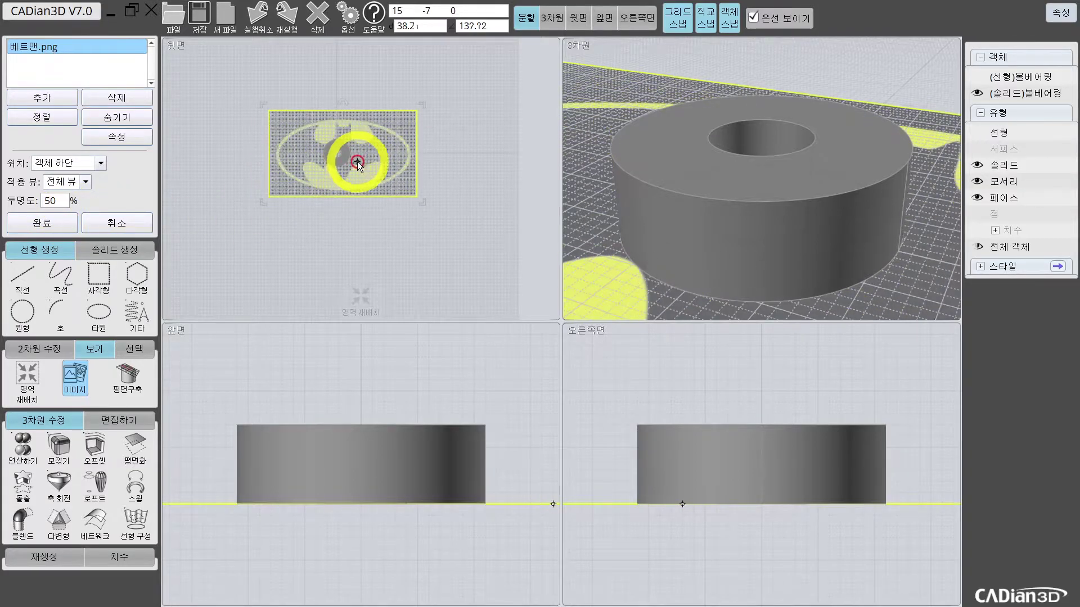
pyautogui.moveTo(383, 173); pyautogui.dragTo(364, 171, button='middle')
pyautogui.moveTo(365, 171); pyautogui.dragTo(346, 171)
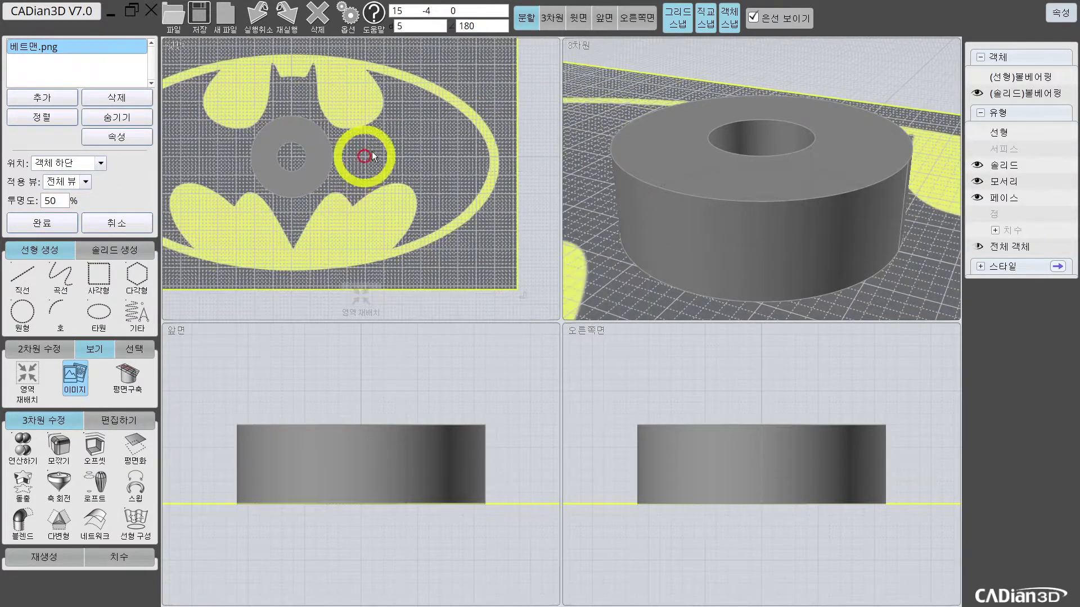
pyautogui.click(578, 18)
pyautogui.scroll(-2, 548, 298)
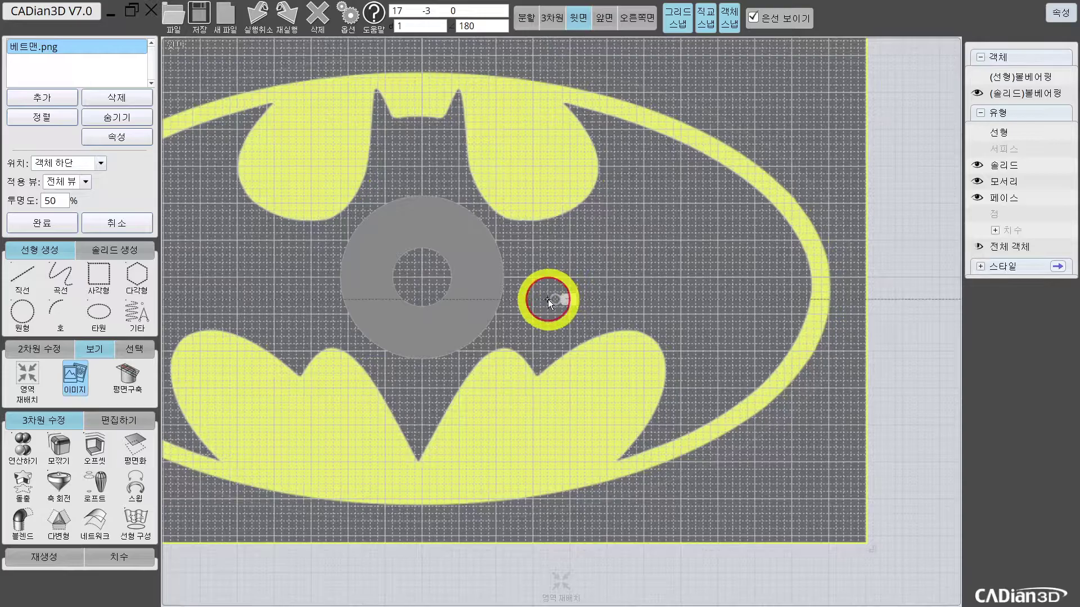
pyautogui.moveTo(557, 307); pyautogui.dragTo(554, 298)
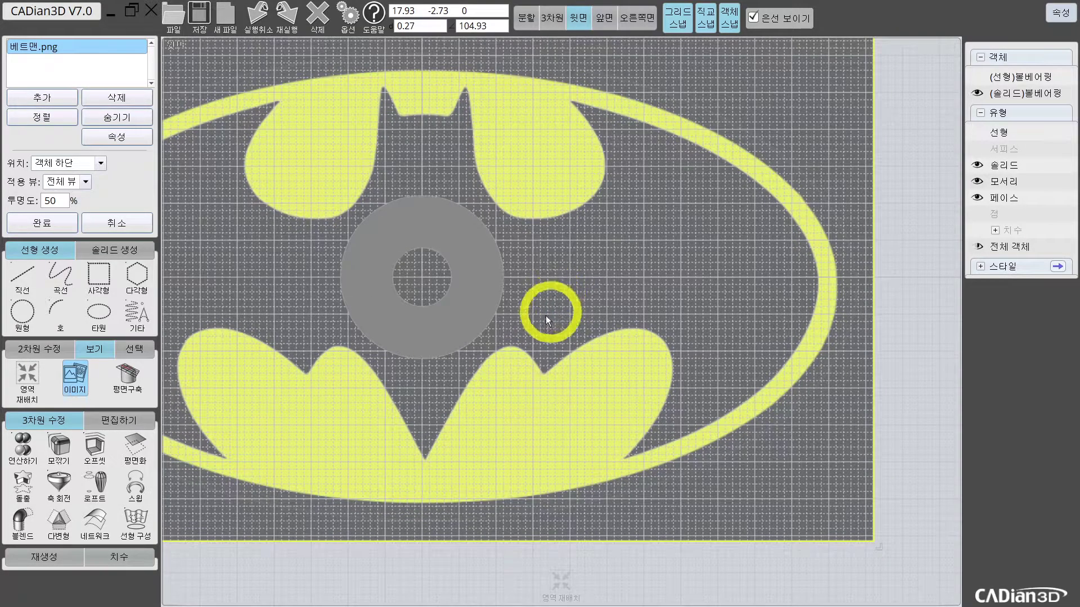
# Nudge the image until the logo's lower centre tip lies on the vertical axis, and finish the image placement
pyautogui.scroll(2, 520, 354)
pyautogui.moveTo(392, 465); pyautogui.dragTo(420, 359, button='middle')
pyautogui.moveTo(419, 359); pyautogui.dragTo(413, 348)
pyautogui.scroll(-2, 414, 349)
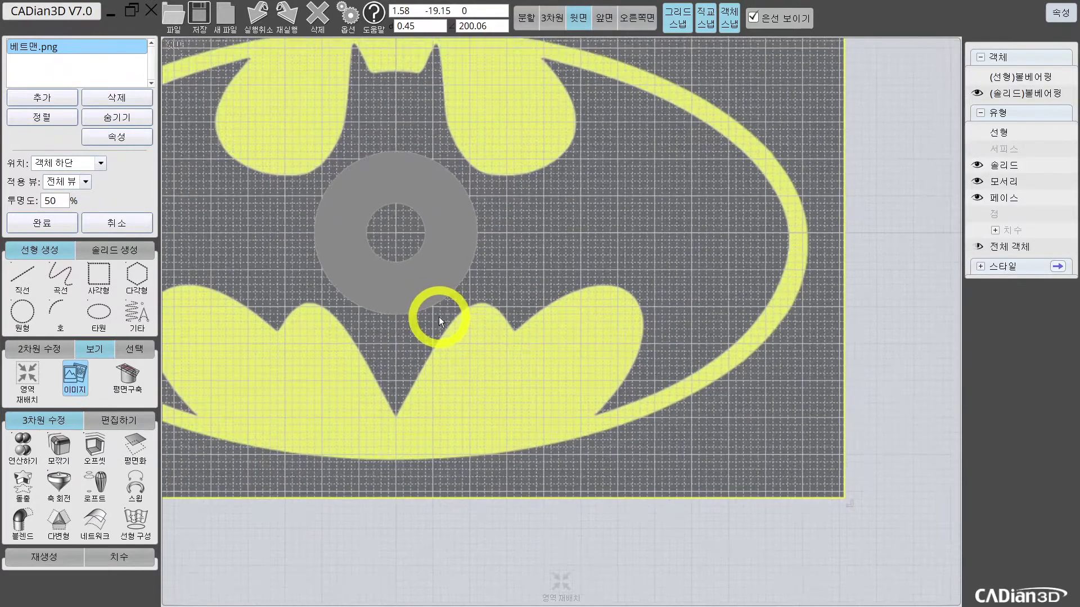
pyautogui.scroll(-2, 441, 177)
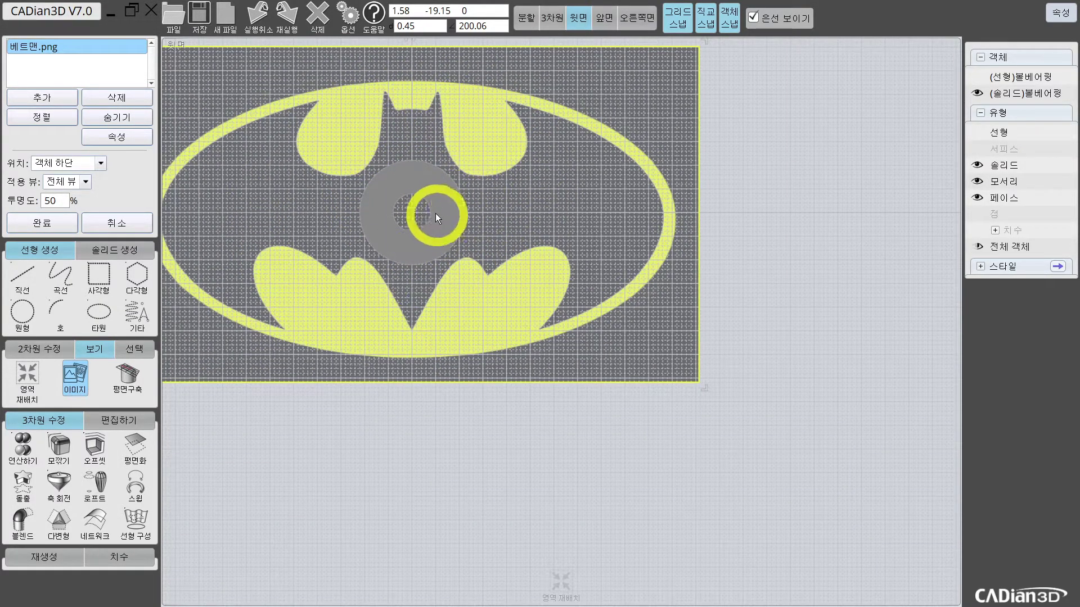
pyautogui.scroll(2, 444, 198)
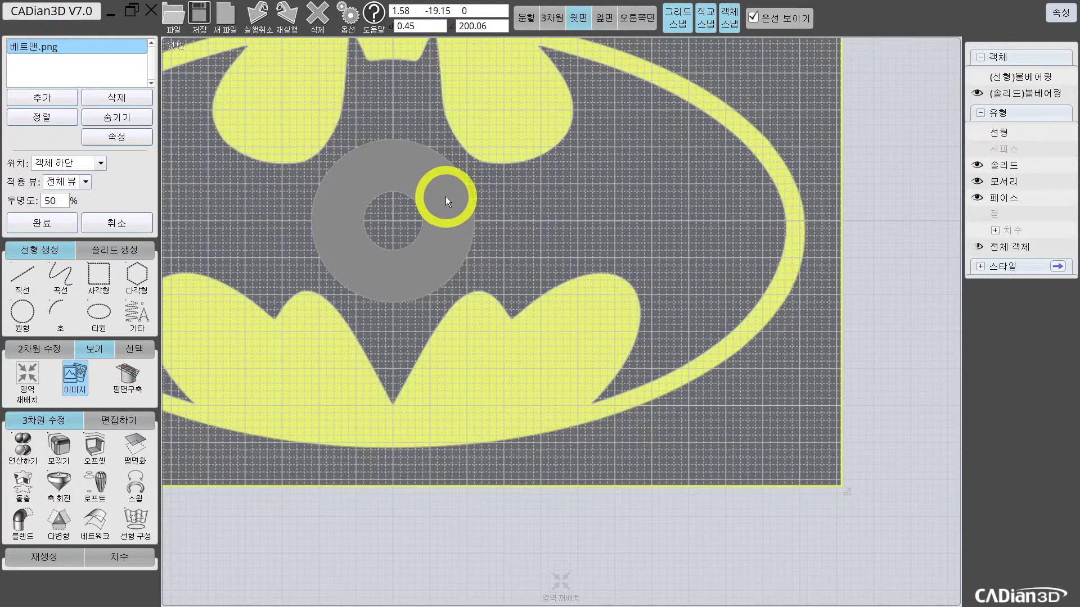
pyautogui.scroll(-2, 446, 197)
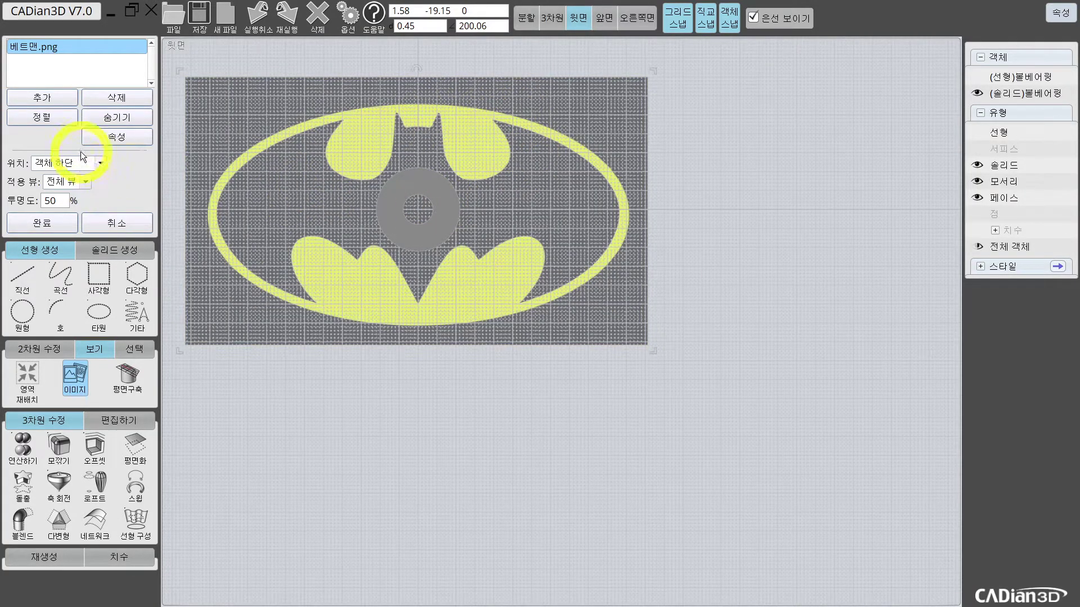
pyautogui.click(42, 223)
pyautogui.scroll(3, 442, 222)
pyautogui.click(440, 223)
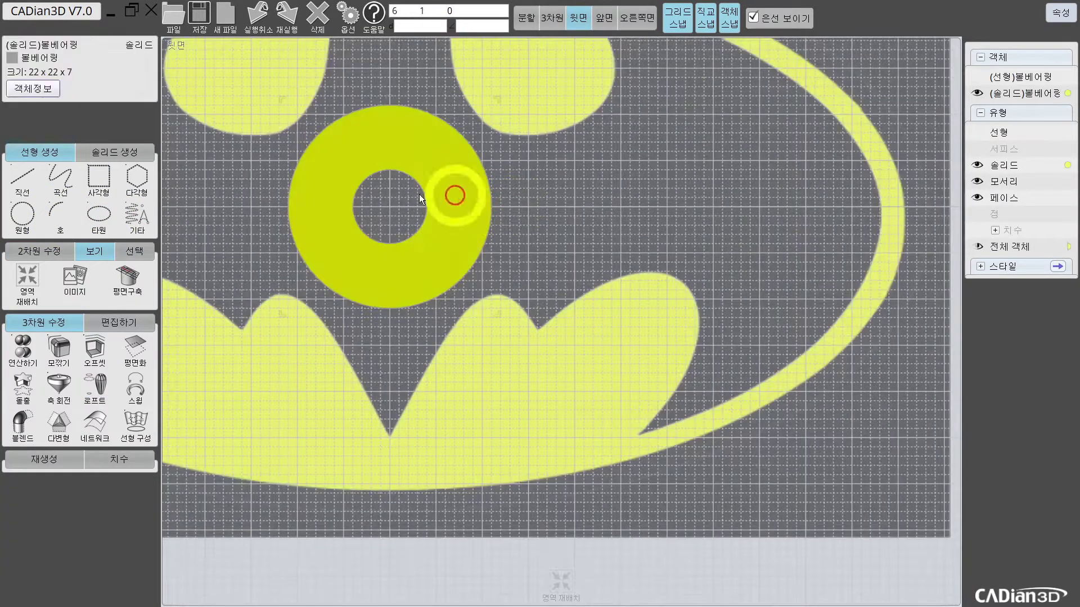
pyautogui.click(201, 286)
pyautogui.scroll(-3, 413, 181)
pyautogui.scroll(2, 413, 247)
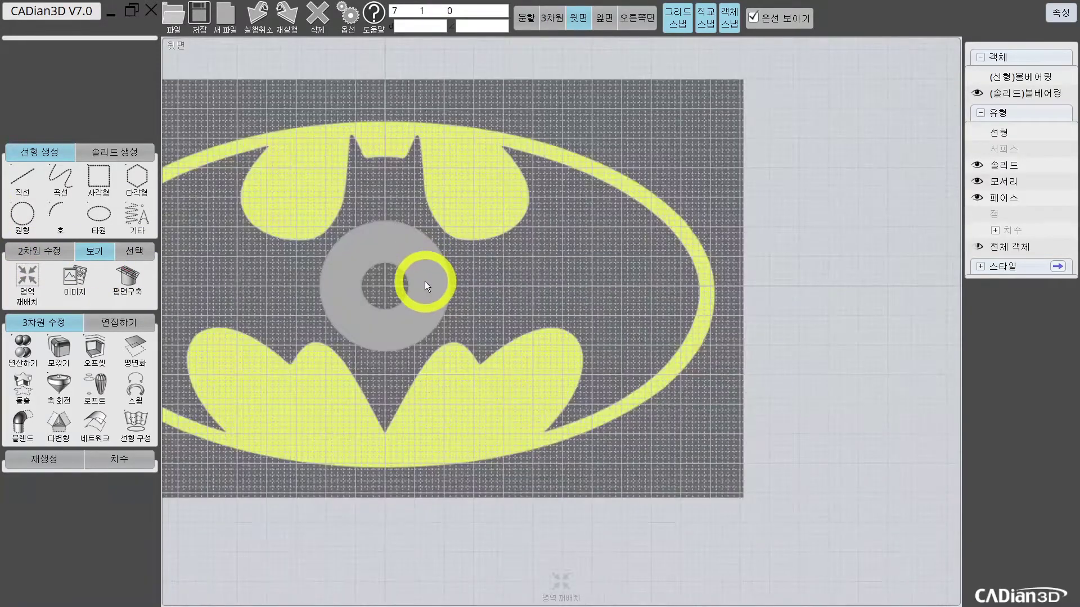
# Move the ring solid 1.5 mm straight down from its centre point and deselect it
pyautogui.click(427, 281)
pyautogui.click(122, 323)
pyautogui.click(35, 354)
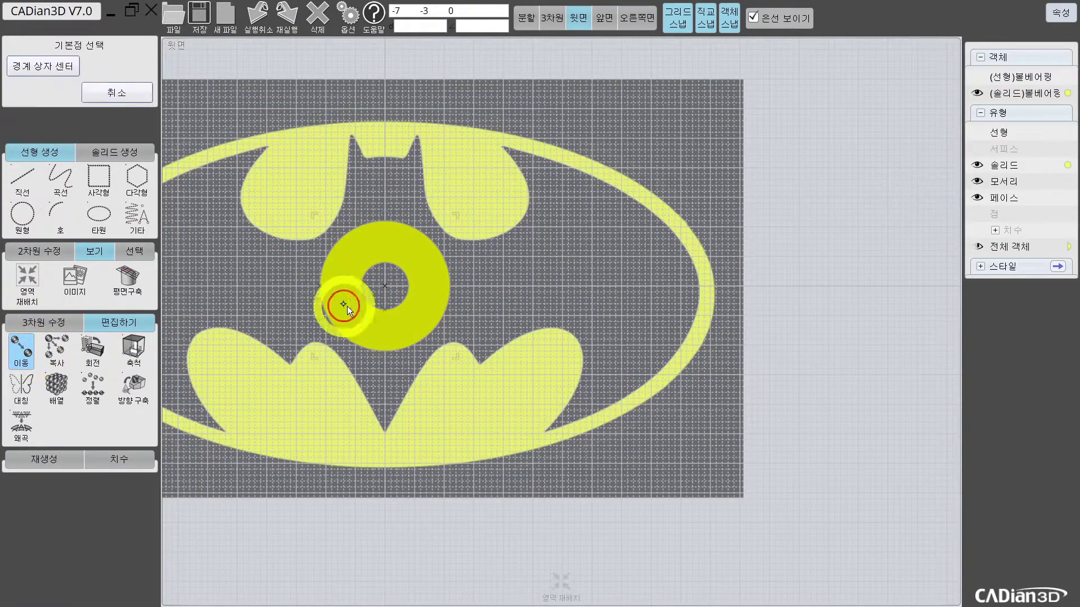
pyautogui.click(383, 288)
pyautogui.click(384, 434)
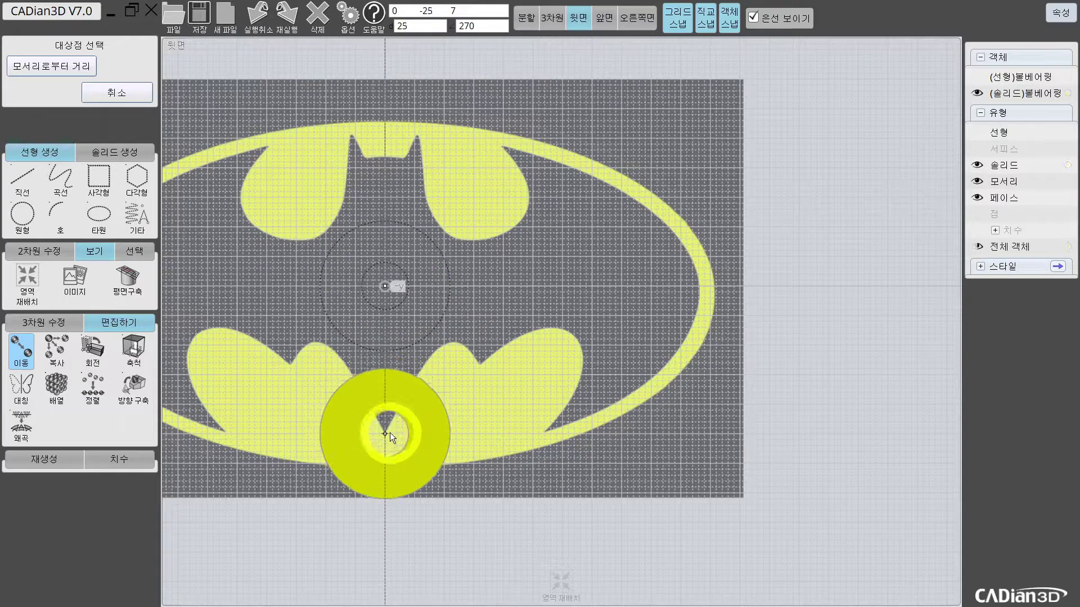
pyautogui.click(385, 159)
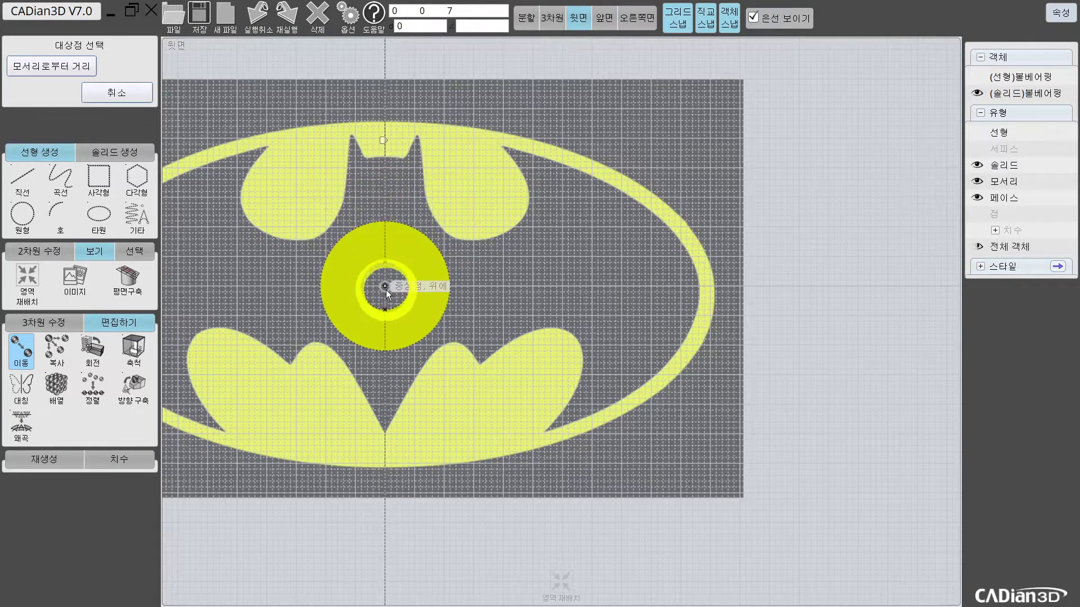
pyautogui.click(386, 295)
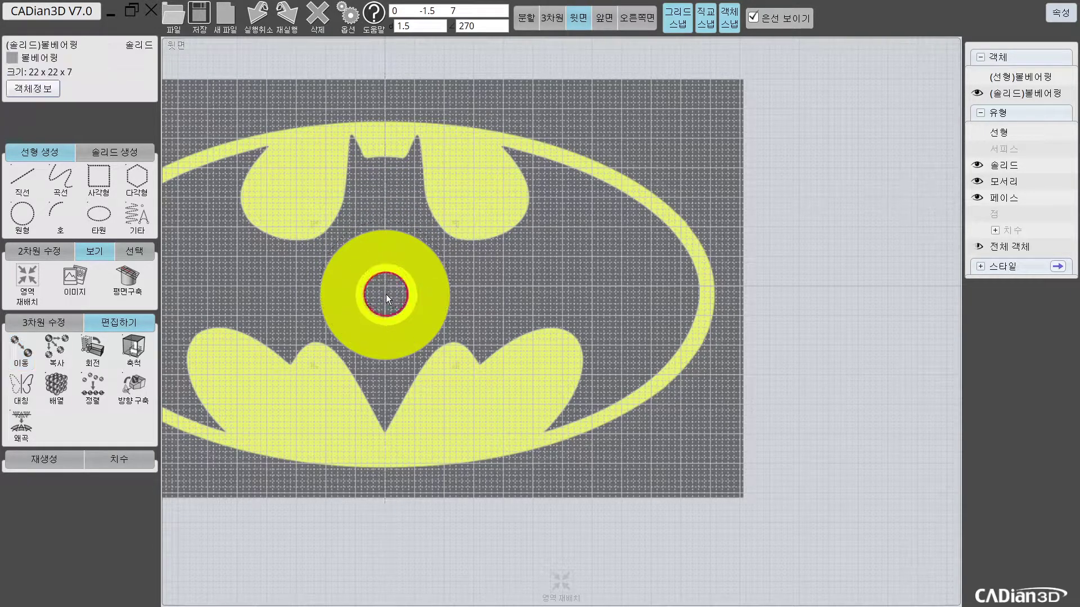
pyautogui.click(535, 234)
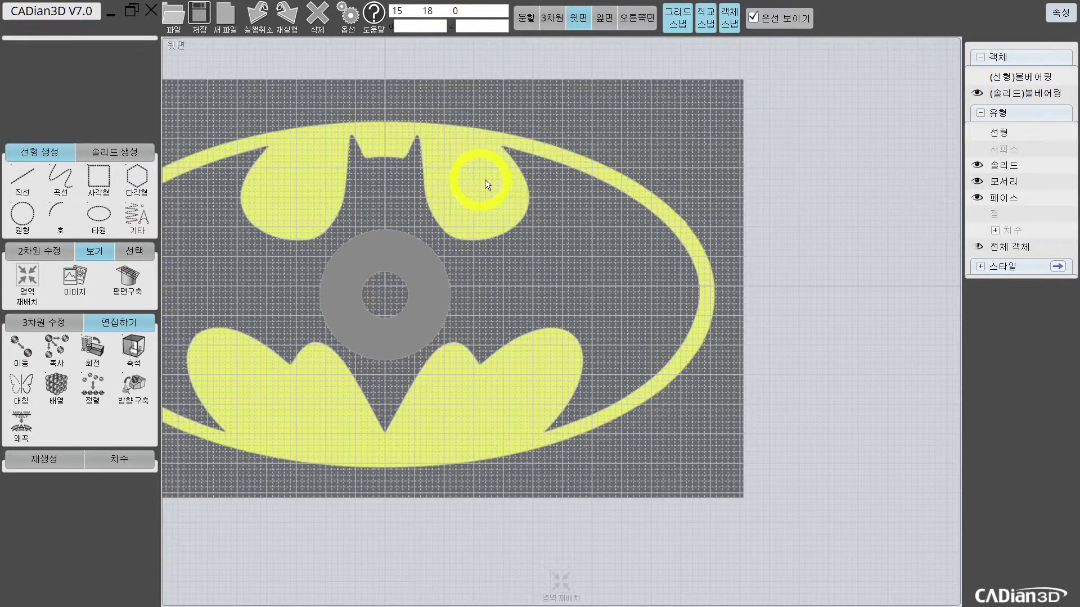
# Draw a vertical line through the logo's centre, from the oval's lower edge to just above its upper edge
pyautogui.moveTo(477, 180); pyautogui.dragTo(537, 157, button='middle')
pyautogui.click(34, 181)
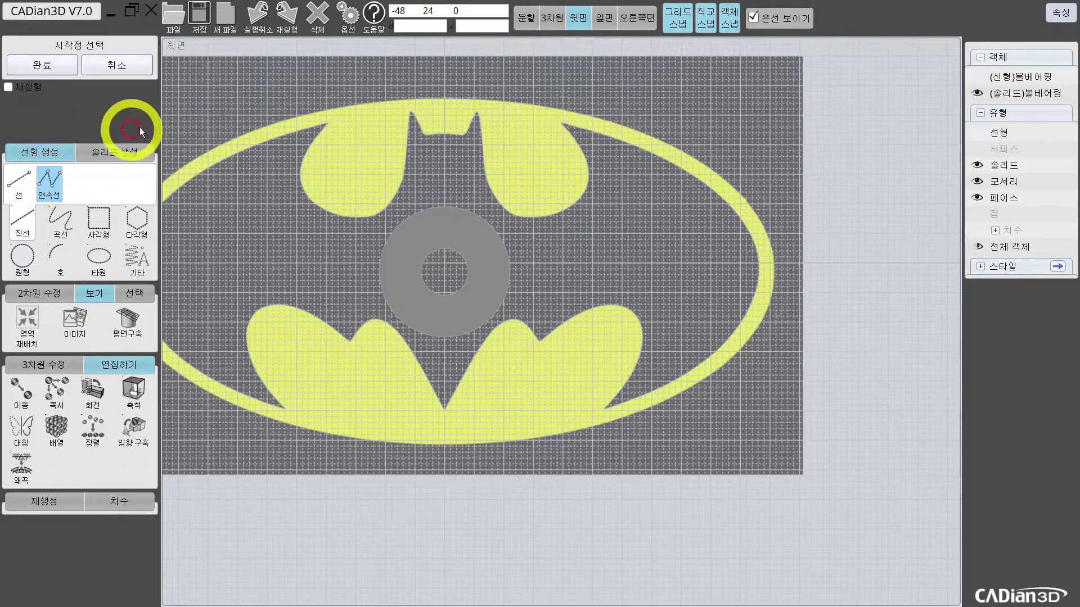
pyautogui.click(19, 185)
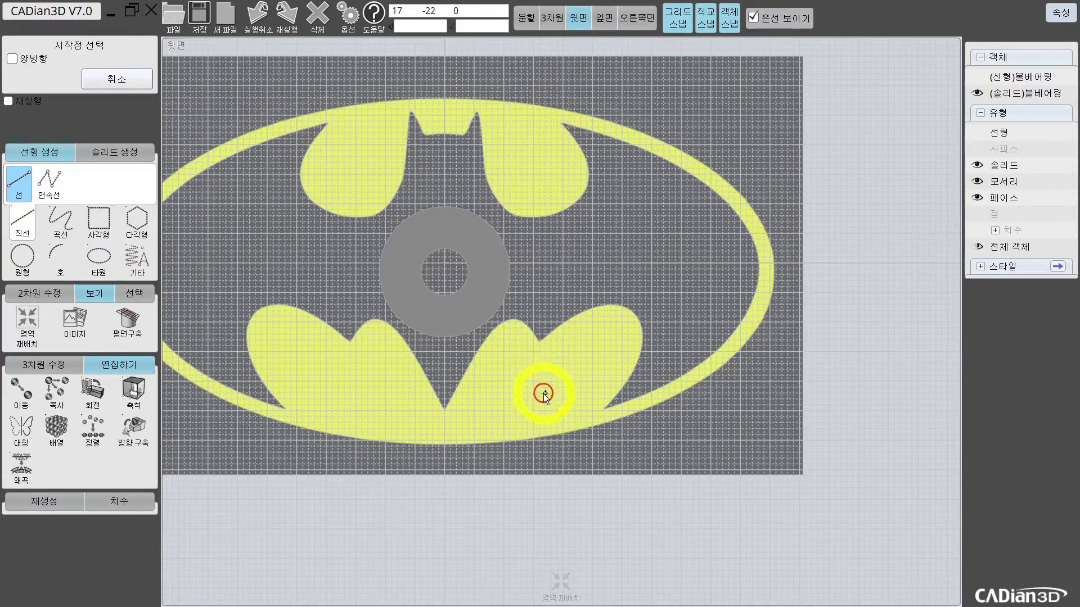
pyautogui.click(444, 447)
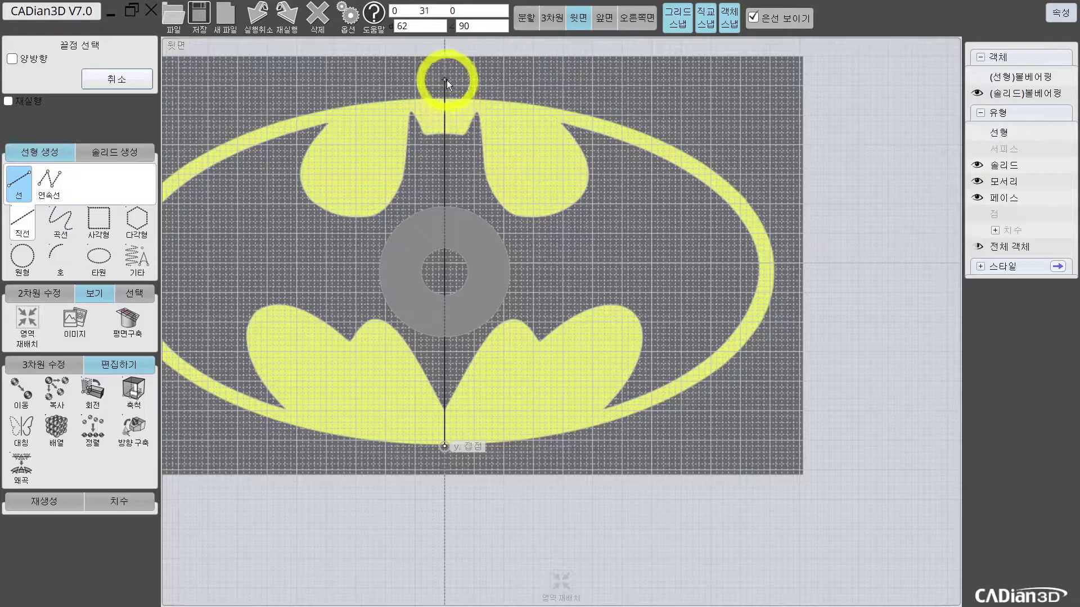
pyautogui.click(444, 65)
# Check the oval's width by drawing a horizontal line across it along the horizontal axis, and delete that line
pyautogui.scroll(-3, 511, 126)
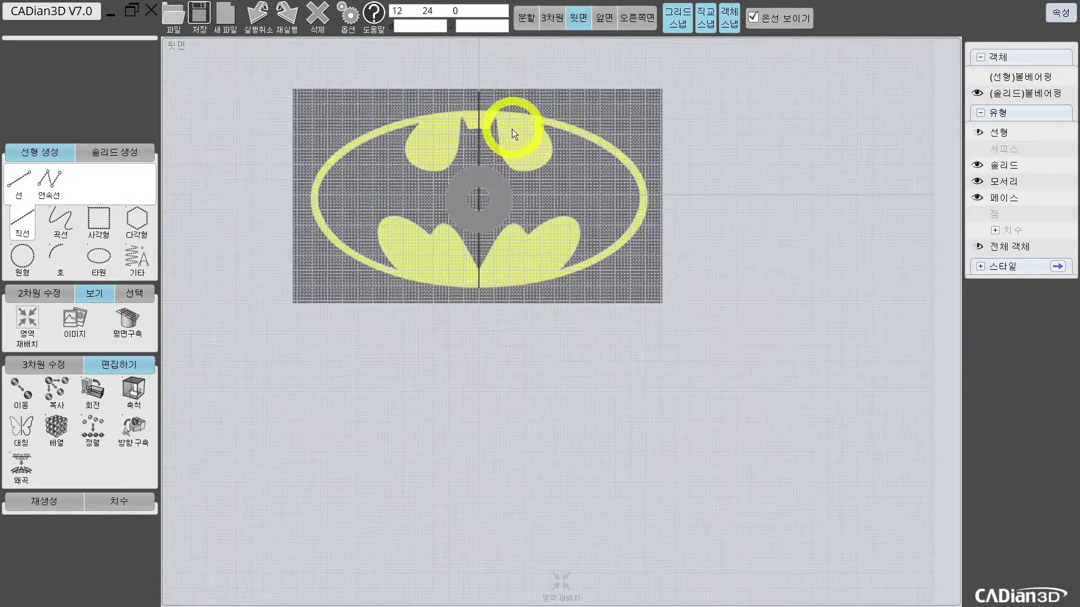
pyautogui.scroll(2, 505, 134)
pyautogui.moveTo(505, 134); pyautogui.dragTo(507, 176, button='middle')
pyautogui.scroll(-3, 510, 155)
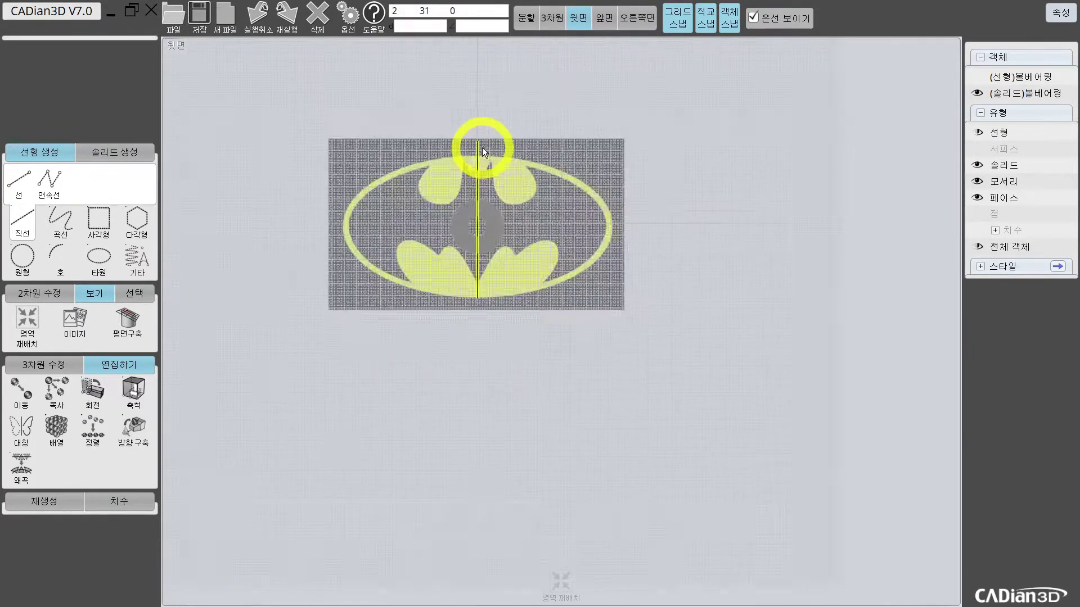
pyautogui.scroll(1, 482, 147)
pyautogui.click(17, 193)
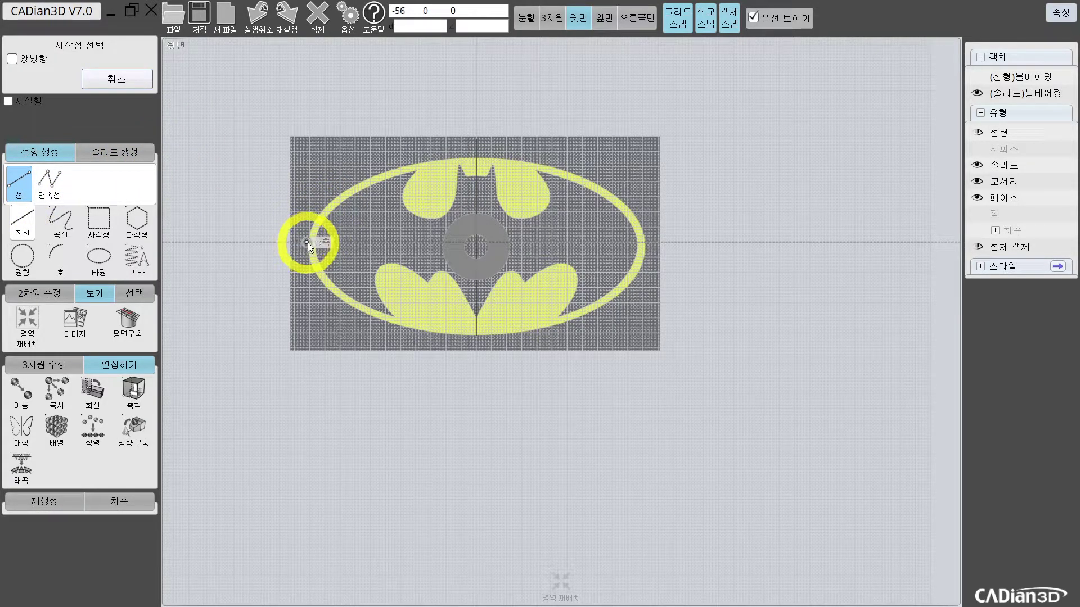
pyautogui.click(307, 241)
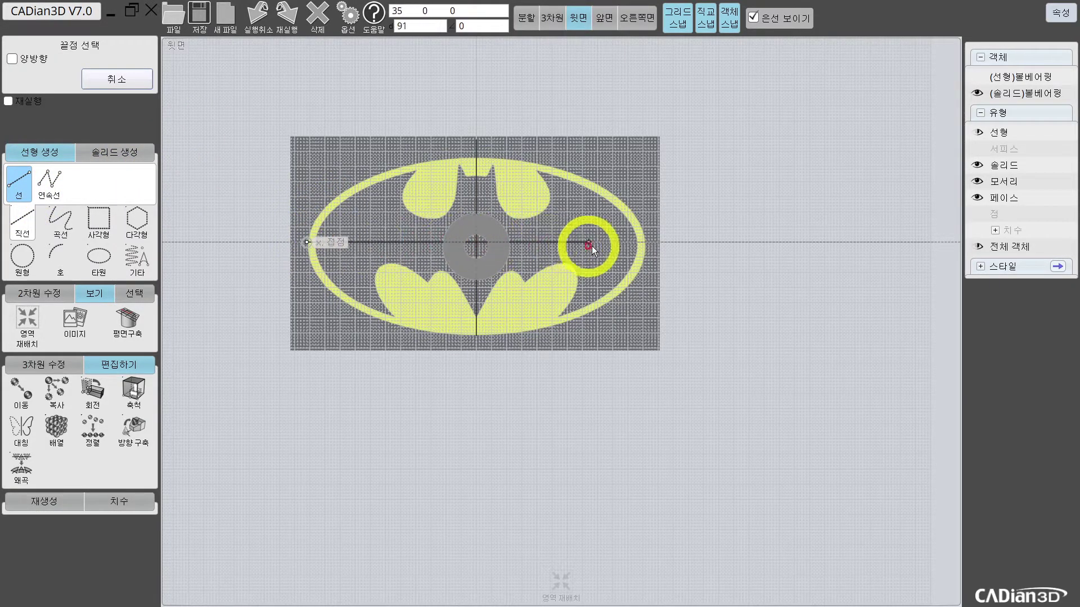
pyautogui.click(647, 243)
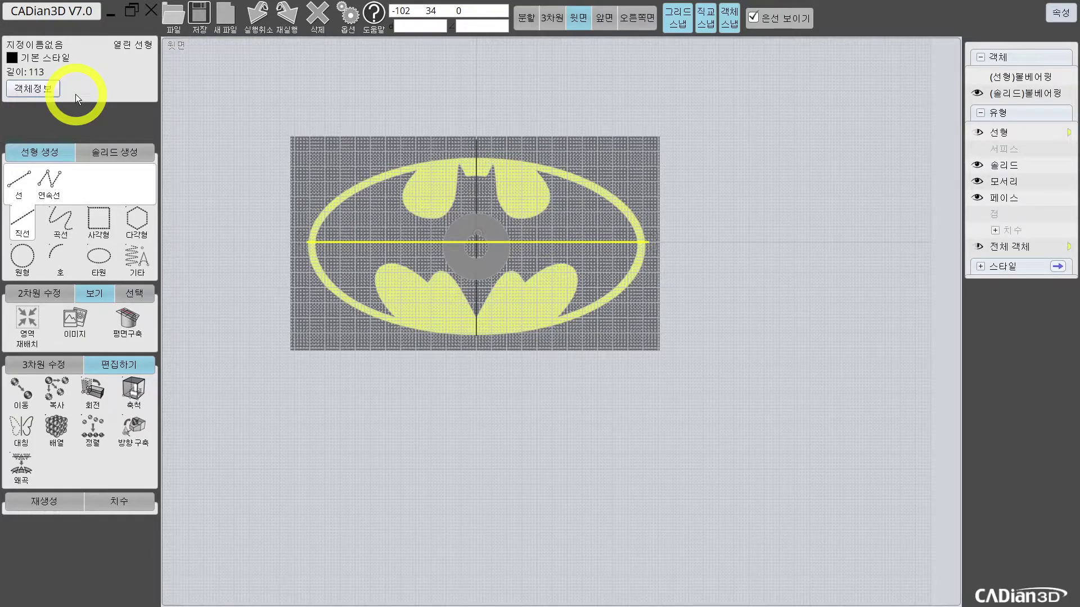
pyautogui.click(585, 242)
pyautogui.press('Delete')
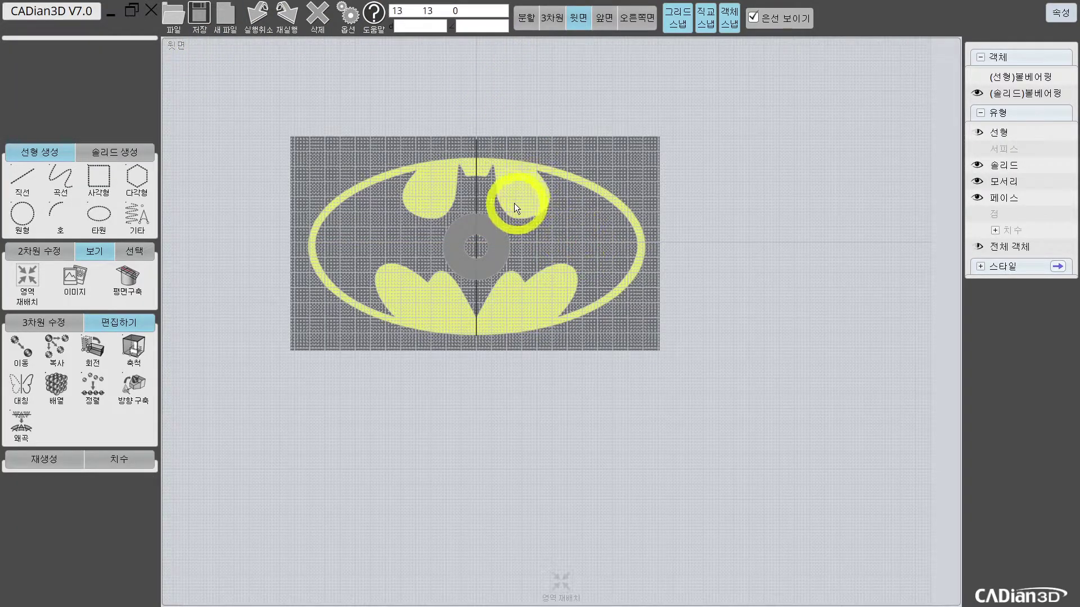
# Start a control-point curve just right of the vertical centre line and trace the bat head's top edge to the left ear's base
pyautogui.scroll(3, 515, 180)
pyautogui.moveTo(420, 130); pyautogui.dragTo(494, 124, button='middle')
pyautogui.click(80, 177)
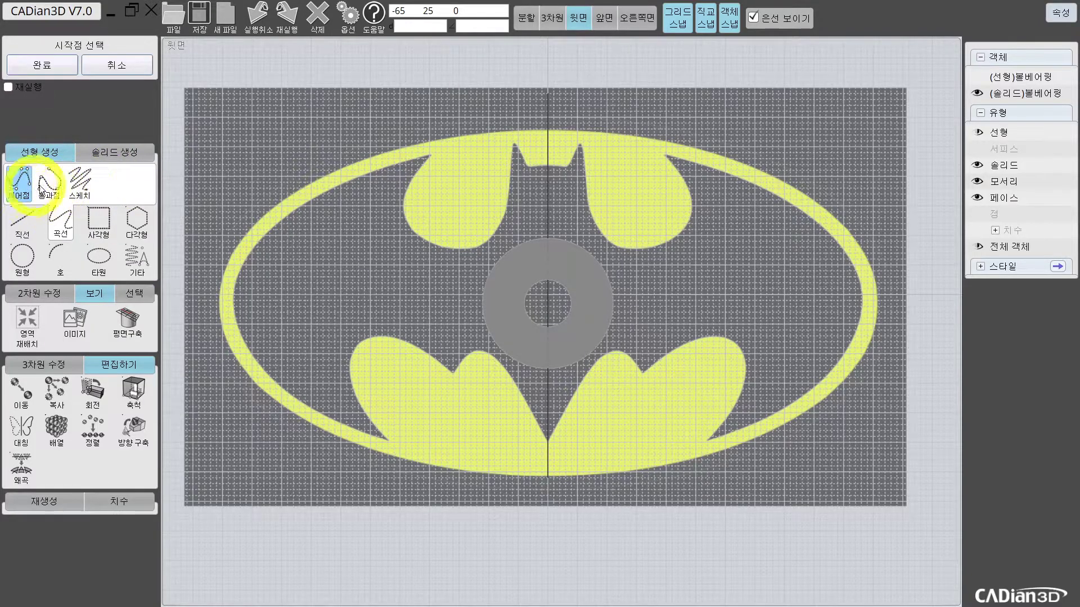
pyautogui.scroll(5, 519, 153)
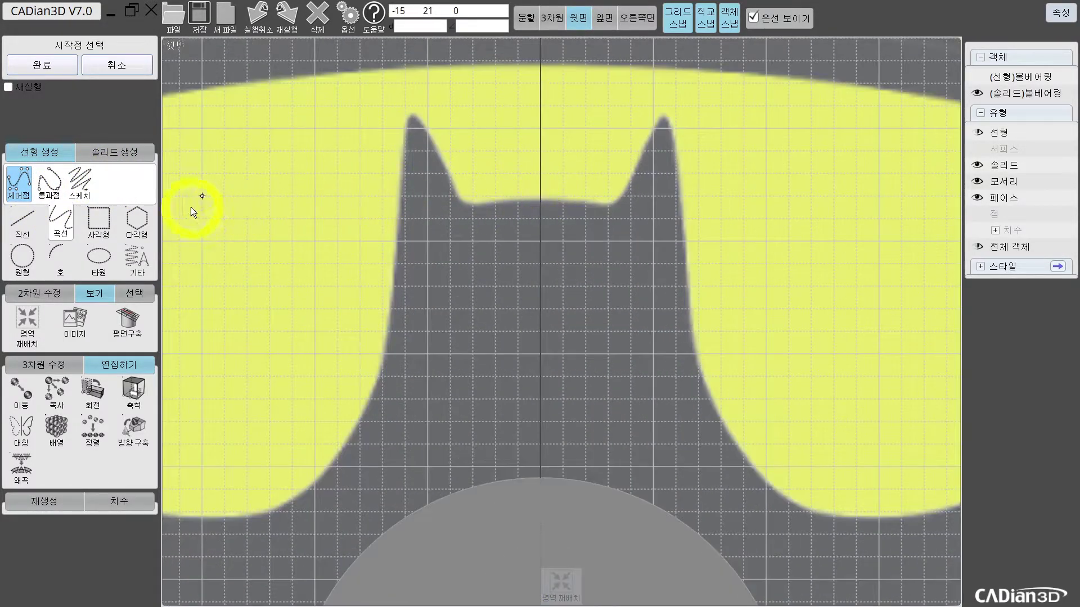
pyautogui.scroll(2, 522, 186)
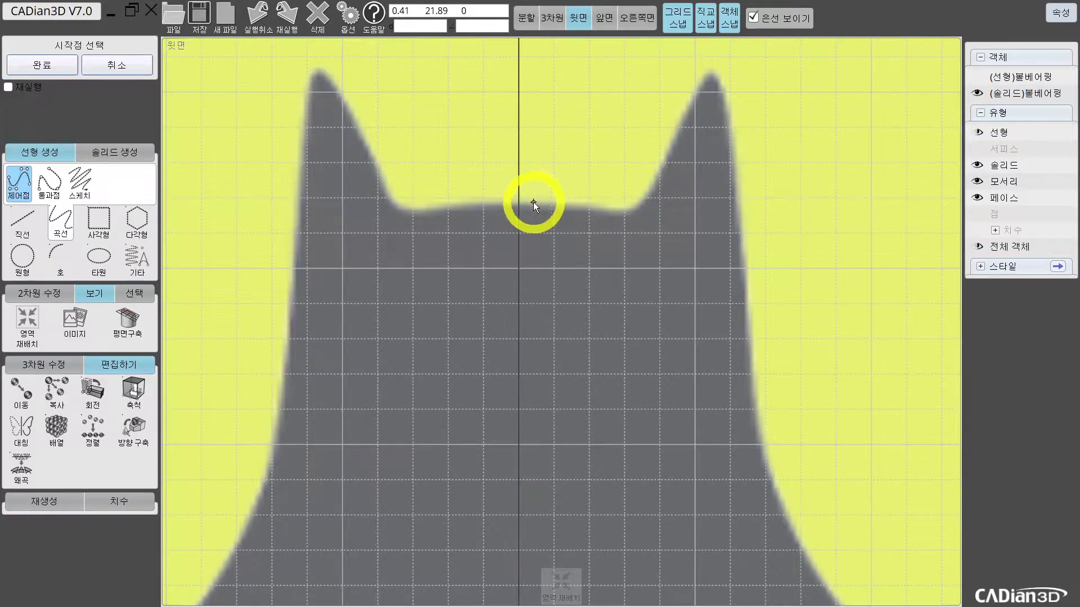
pyautogui.click(525, 202)
pyautogui.click(499, 202)
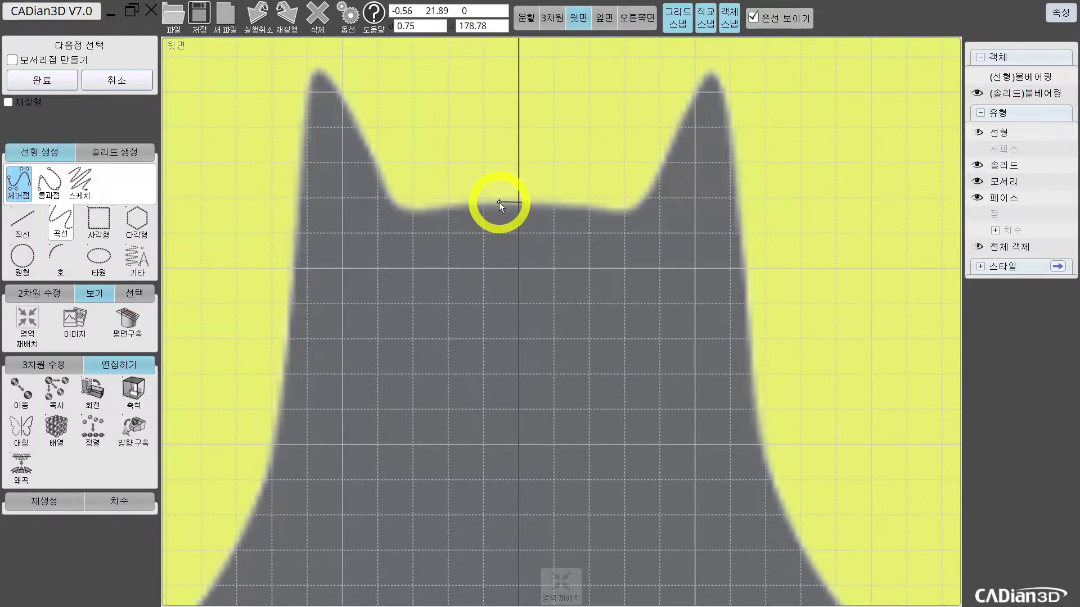
pyautogui.click(481, 204)
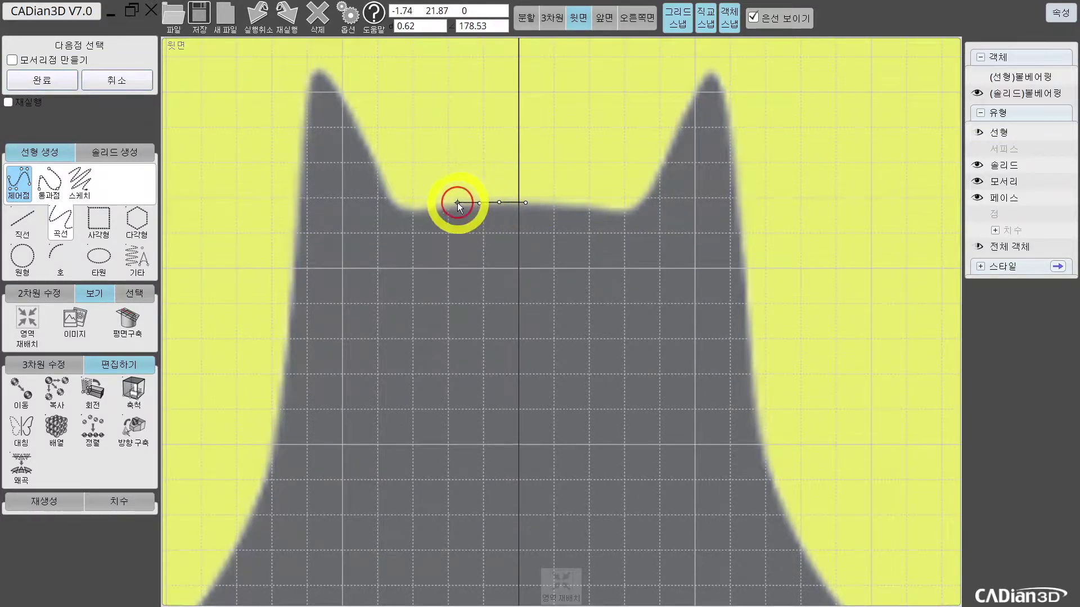
pyautogui.click(455, 204)
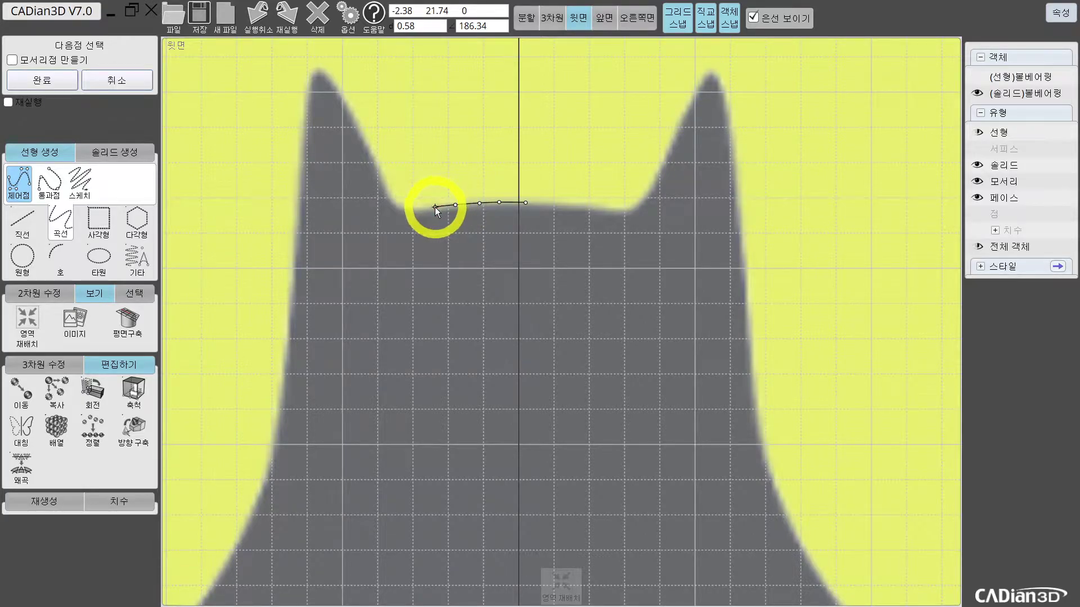
pyautogui.click(433, 208)
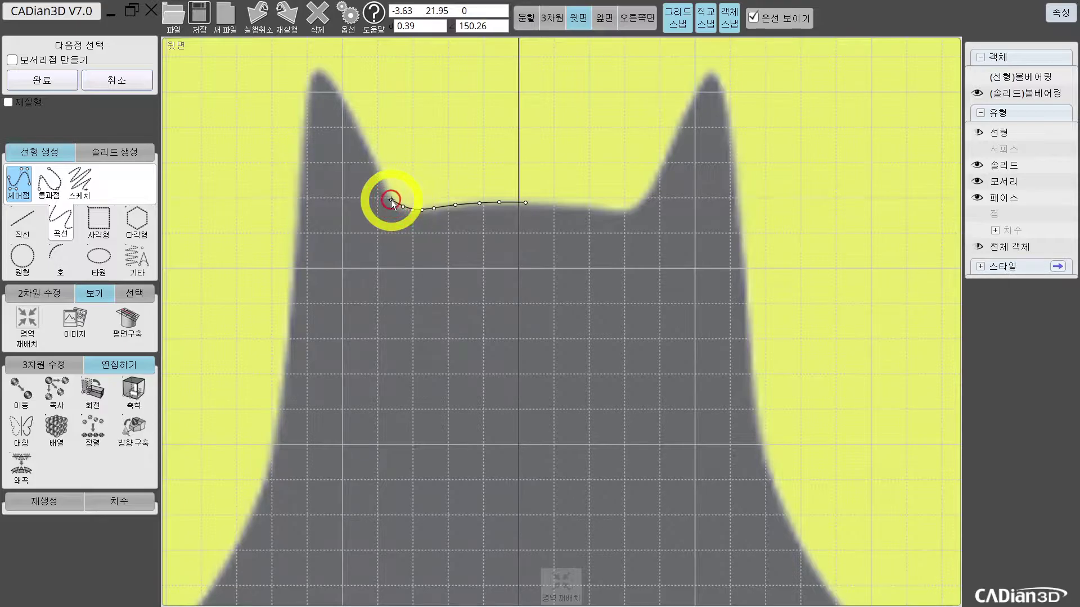
# Continue the curve around the left ear's base and up its inner edge to just beside the ear tip
pyautogui.click(392, 192)
pyautogui.click(386, 176)
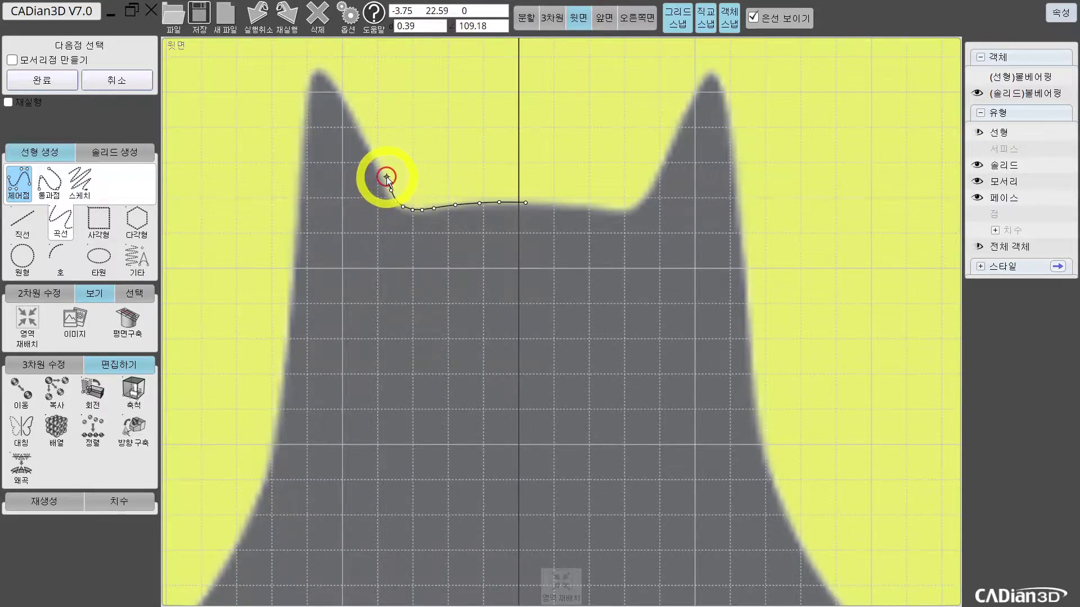
pyautogui.click(377, 156)
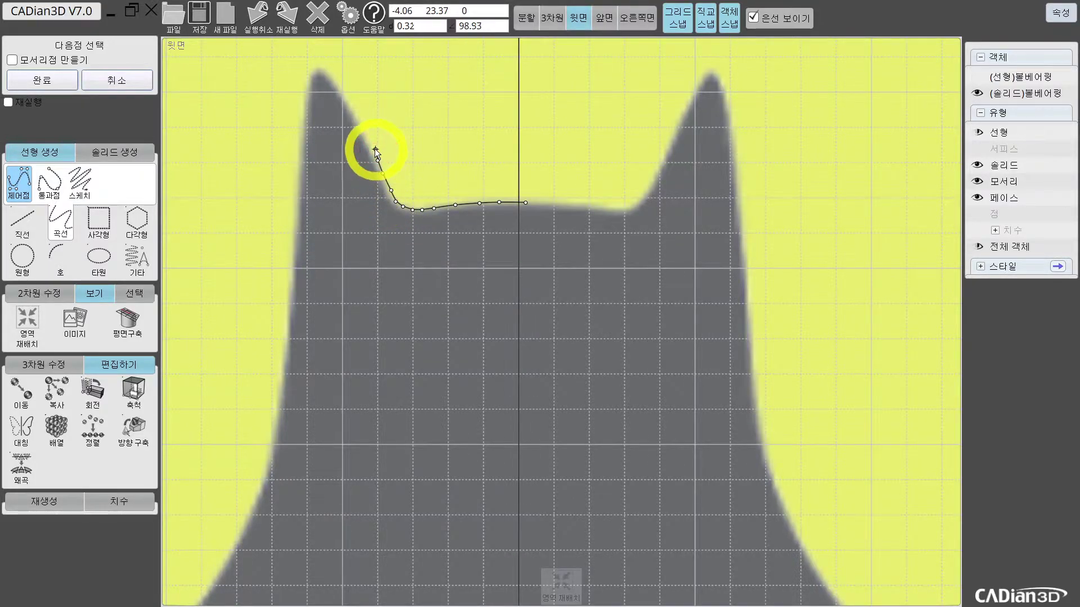
pyautogui.click(369, 143)
pyautogui.moveTo(369, 143); pyautogui.dragTo(417, 214, button='middle')
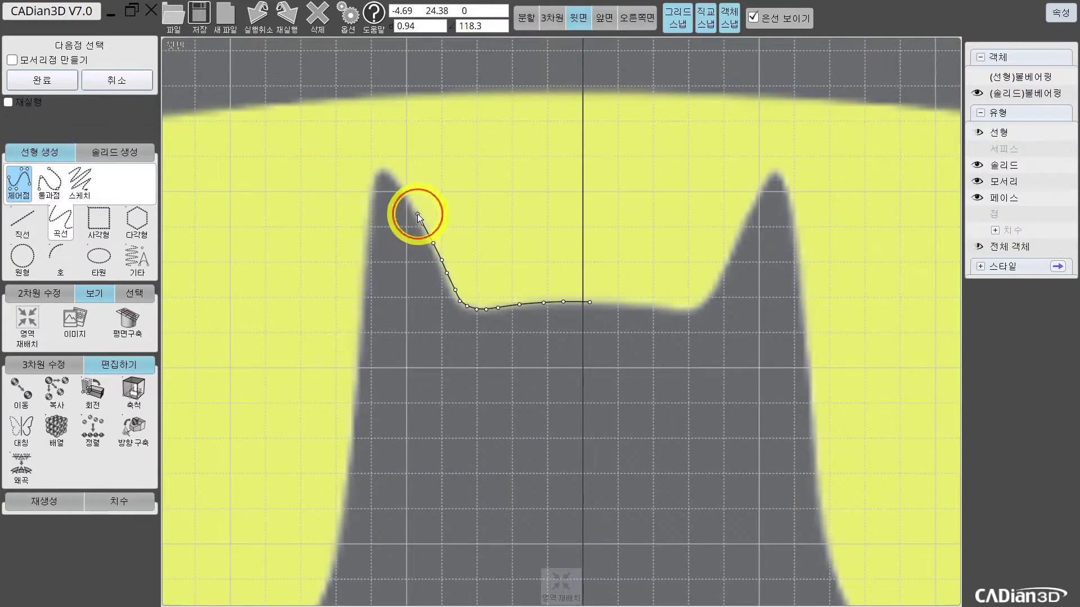
pyautogui.click(410, 196)
pyautogui.click(397, 171)
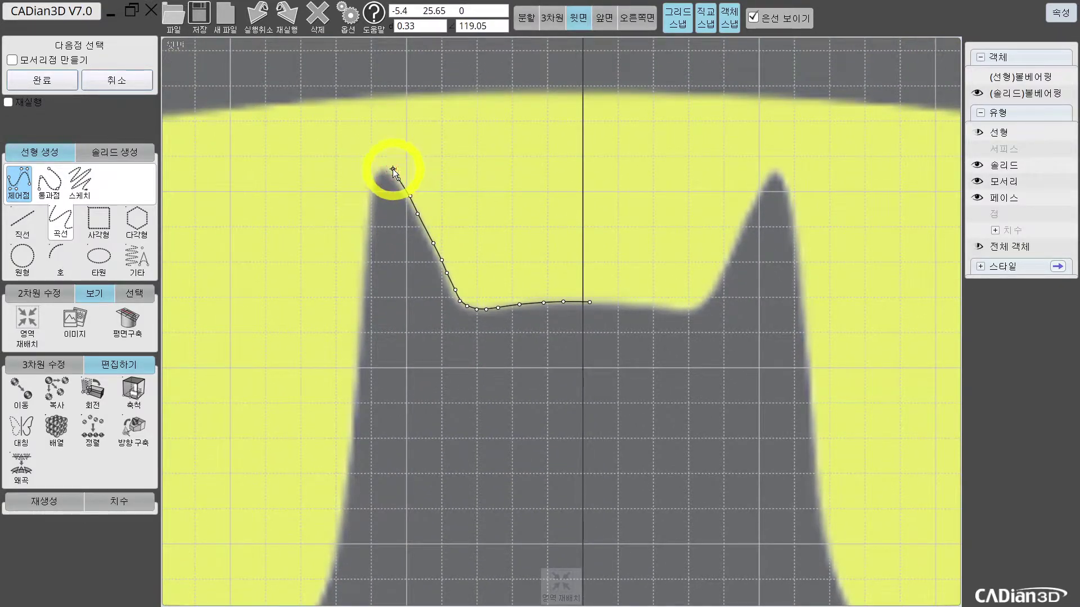
# Carry the curve over the left ear's rounded tip and down the upper part of its outer edge
pyautogui.click(384, 166)
pyautogui.click(374, 171)
pyautogui.click(369, 201)
pyautogui.click(369, 213)
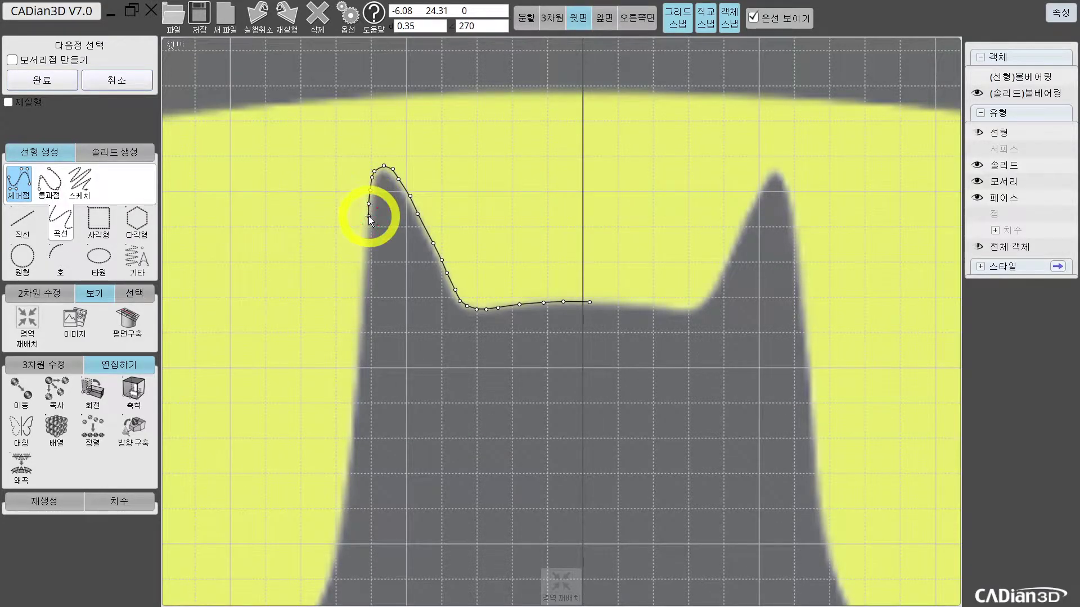
pyautogui.moveTo(367, 236); pyautogui.dragTo(370, 146, button='middle')
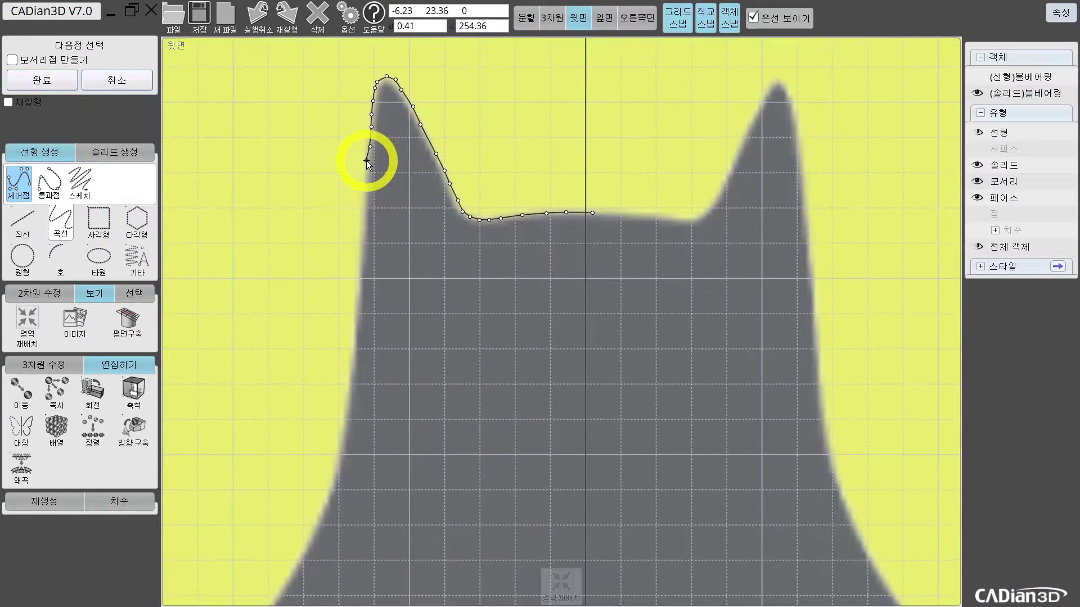
pyautogui.click(366, 185)
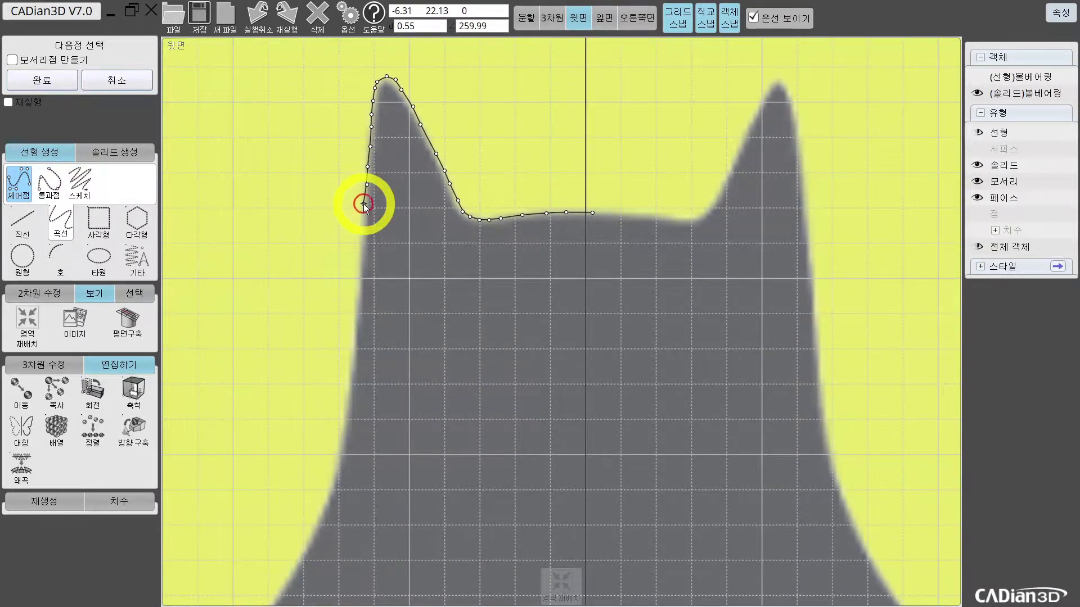
pyautogui.click(366, 207)
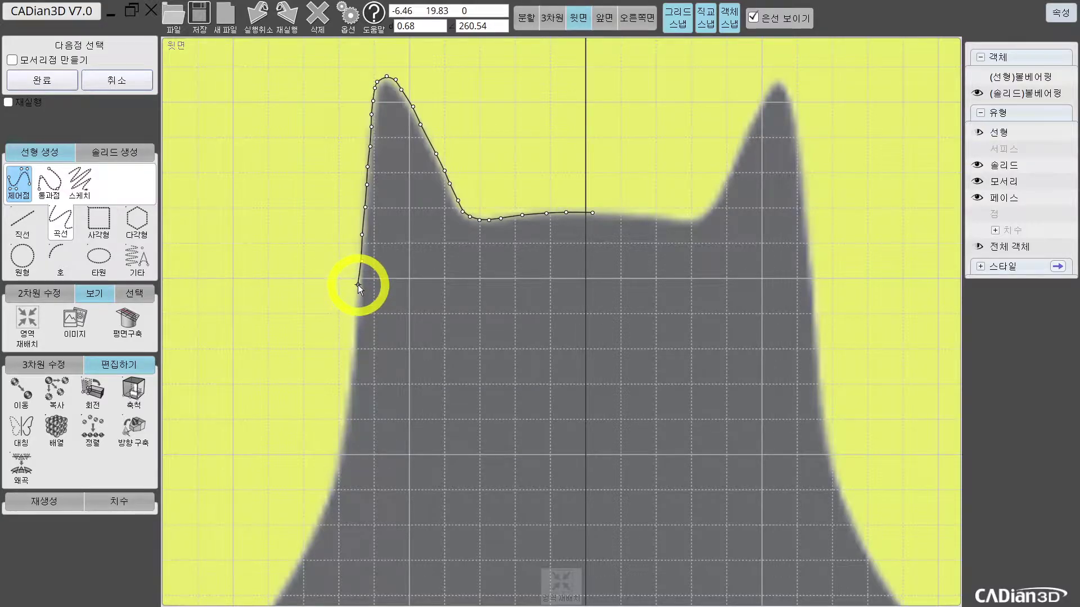
# Extend the curve down the nearly straight left side of the bat's head to where the outline starts bending outward
pyautogui.moveTo(359, 284); pyautogui.dragTo(382, 187, button='middle')
pyautogui.click(380, 212)
pyautogui.click(378, 237)
pyautogui.click(377, 259)
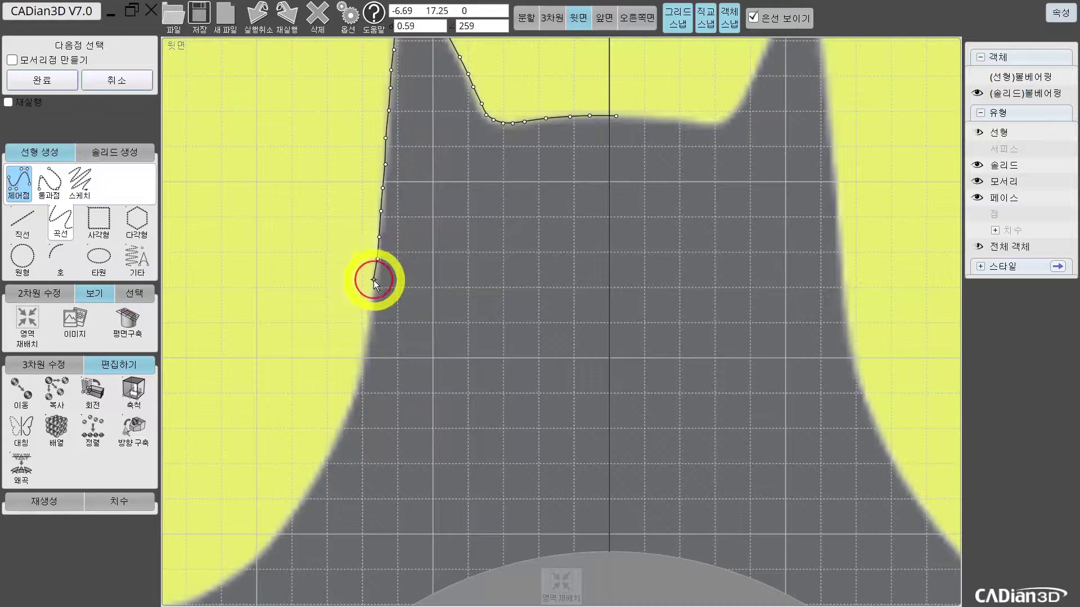
pyautogui.click(375, 281)
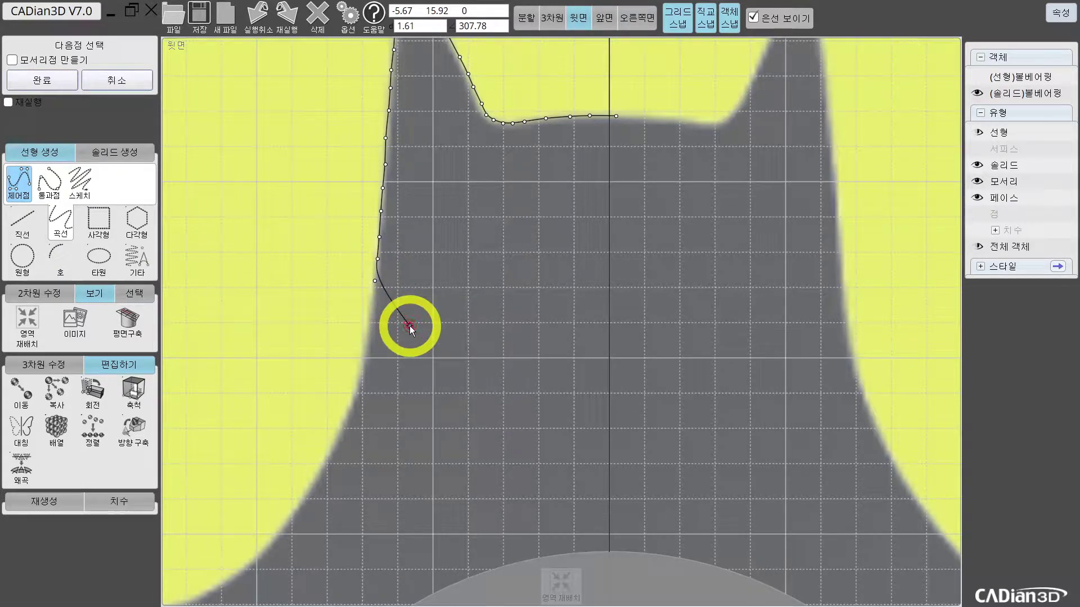
pyautogui.click(373, 306)
pyautogui.click(369, 327)
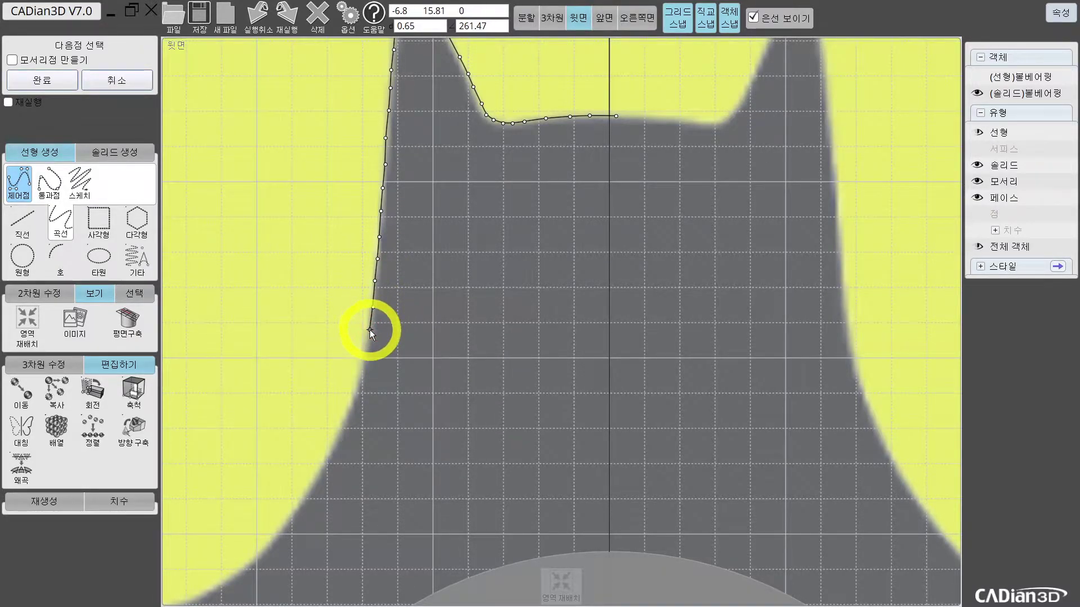
pyautogui.click(366, 345)
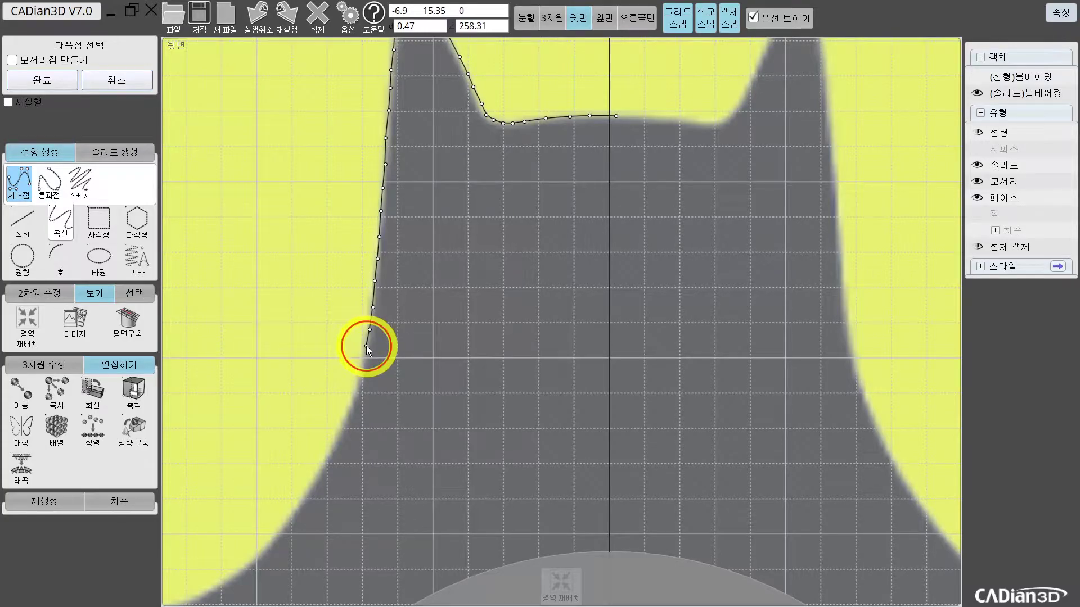
# Trace the outward bend along the inner side of the upper-left yellow lobe with closely spaced control points
pyautogui.moveTo(366, 346); pyautogui.dragTo(410, 205, button='middle')
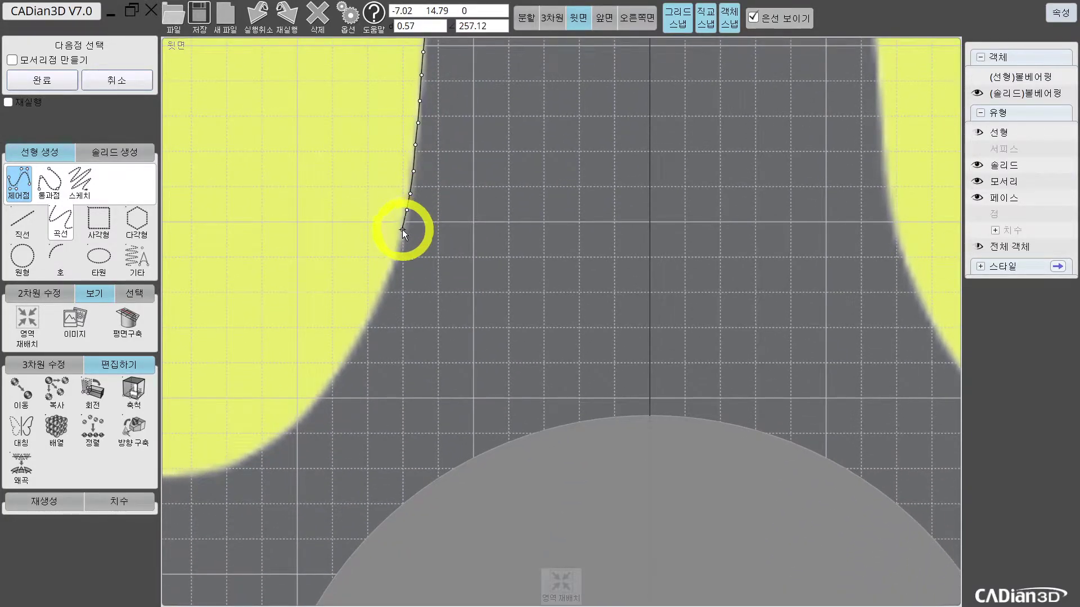
pyautogui.click(403, 230)
pyautogui.click(397, 250)
pyautogui.click(390, 271)
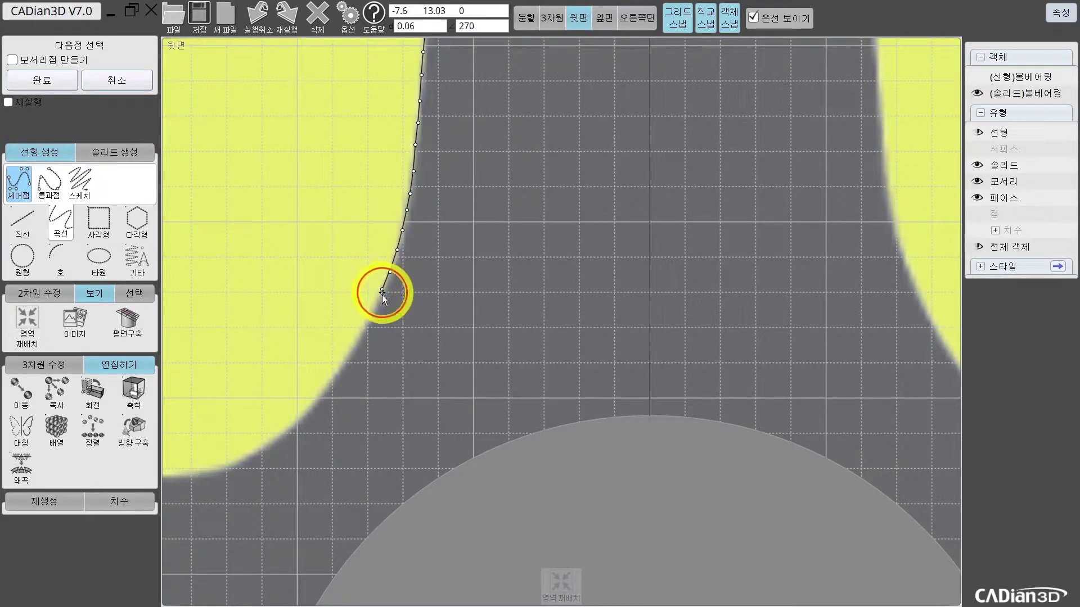
pyautogui.click(373, 308)
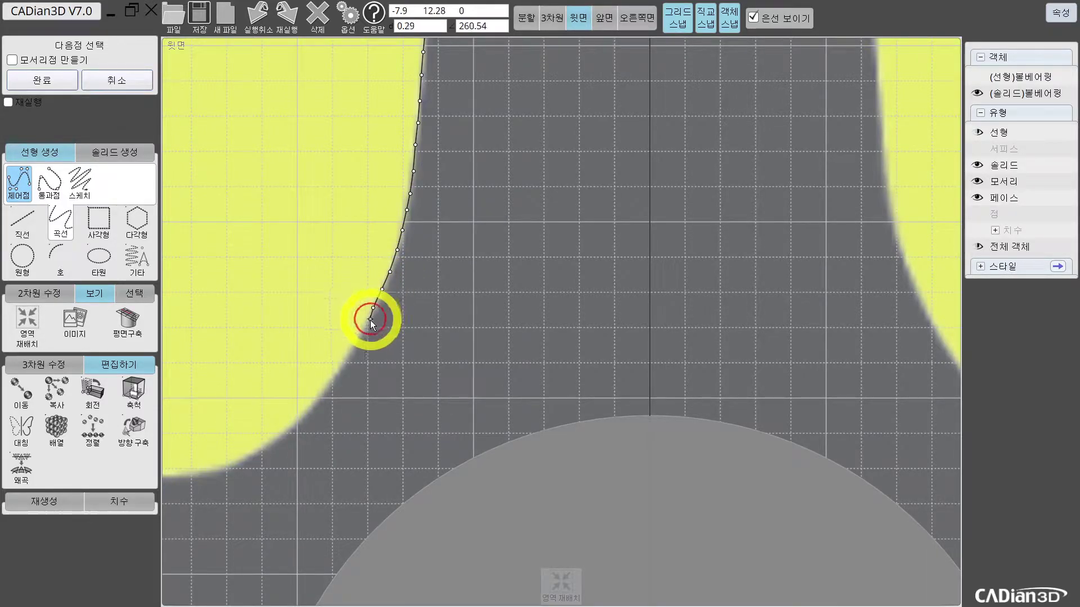
pyautogui.click(354, 346)
pyautogui.moveTo(354, 346); pyautogui.dragTo(413, 294, button='middle')
pyautogui.click(400, 310)
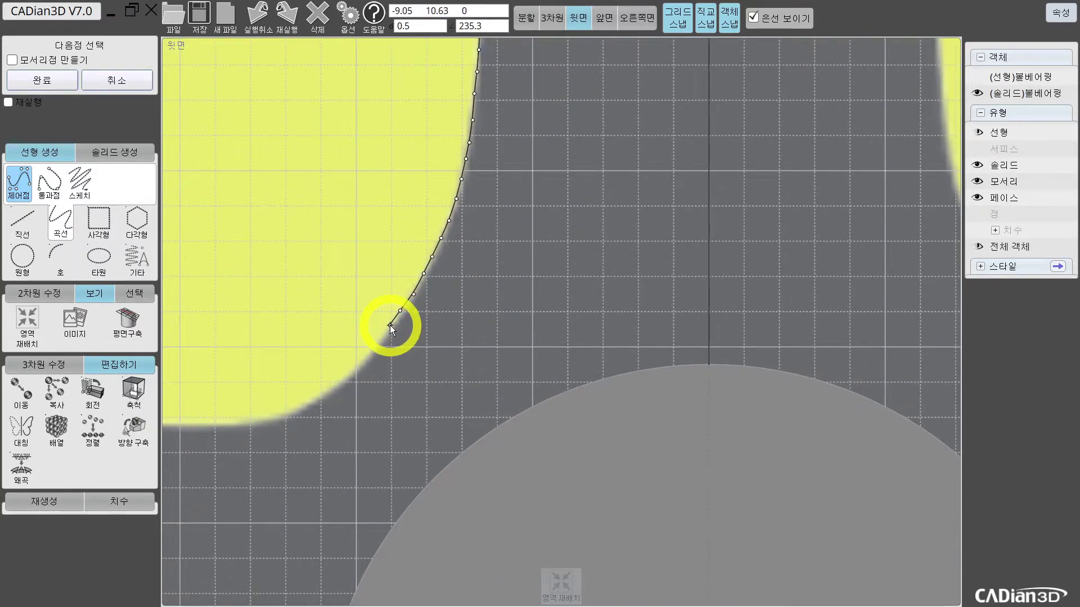
pyautogui.click(389, 325)
# Continue the curve around the upper-left yellow lobe's lower inner corner to the start of its flat bottom edge
pyautogui.moveTo(393, 322); pyautogui.dragTo(424, 307, button='middle')
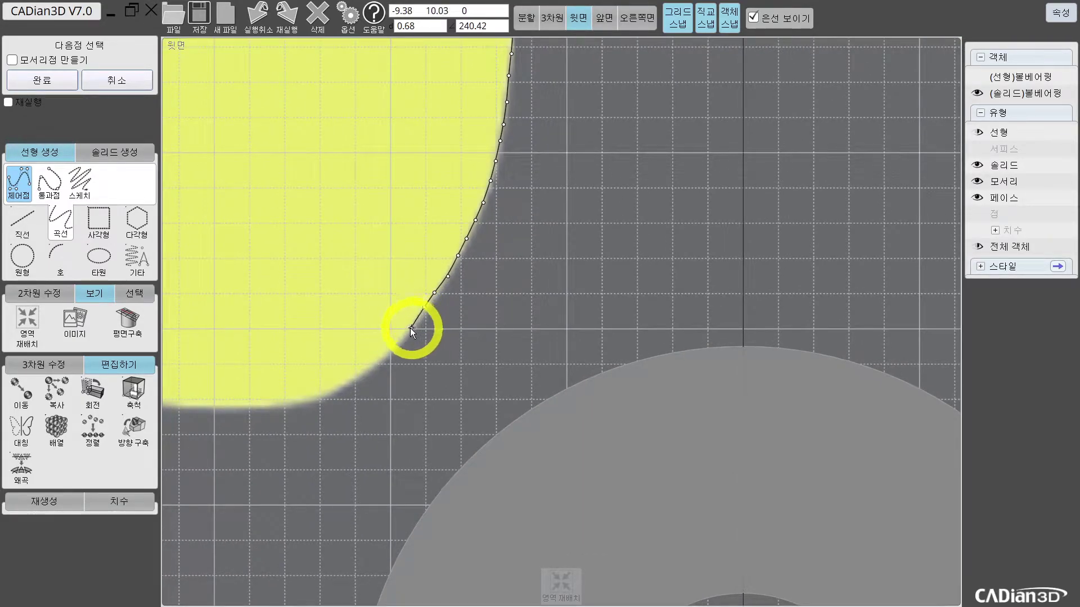
pyautogui.click(408, 328)
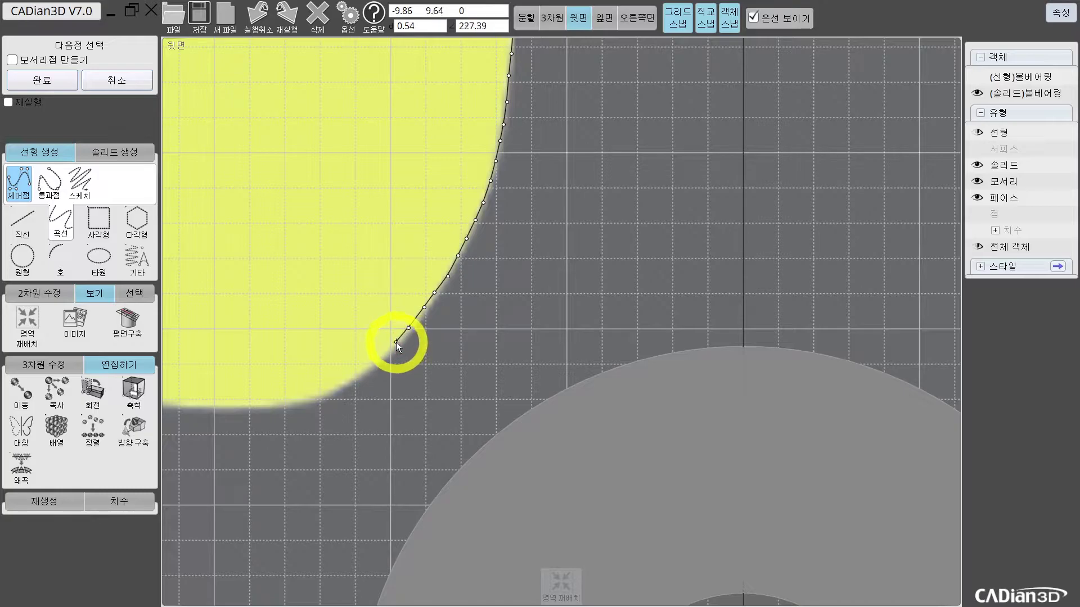
pyautogui.click(397, 344)
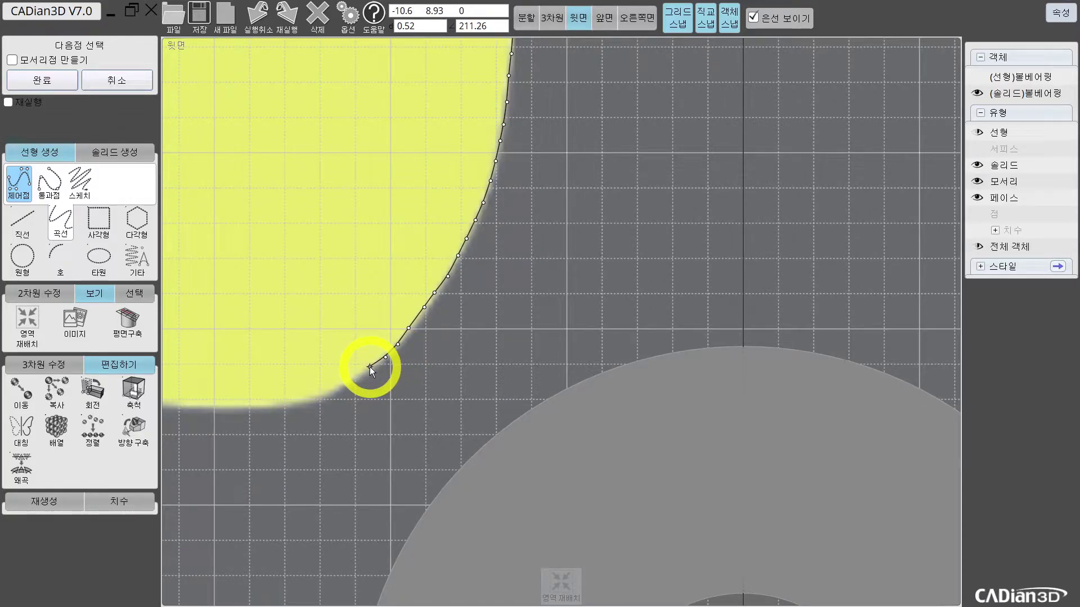
pyautogui.click(370, 368)
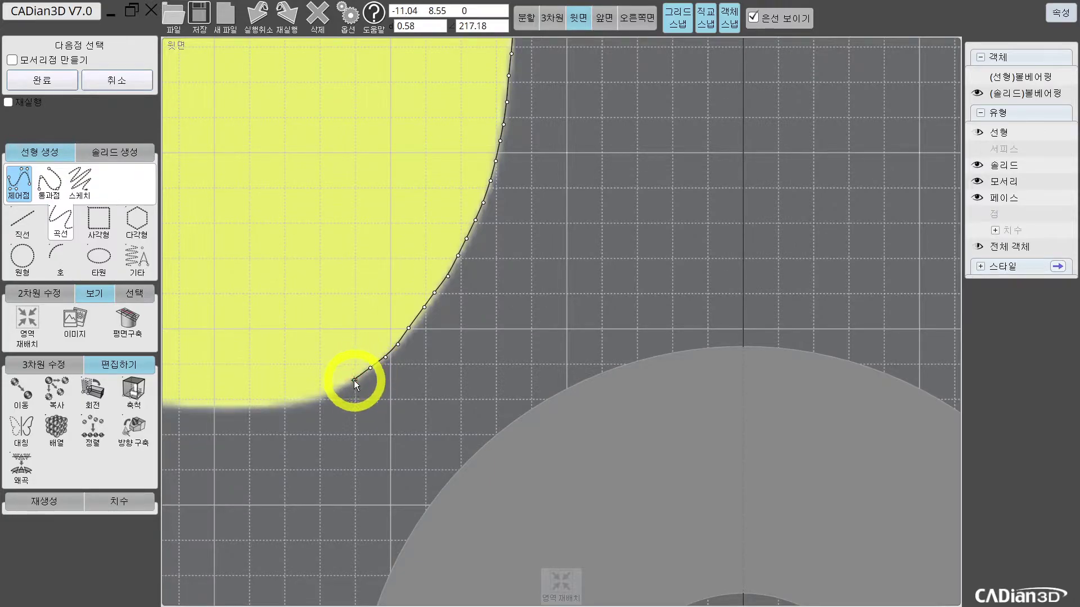
pyautogui.moveTo(350, 381); pyautogui.dragTo(403, 359, button='middle')
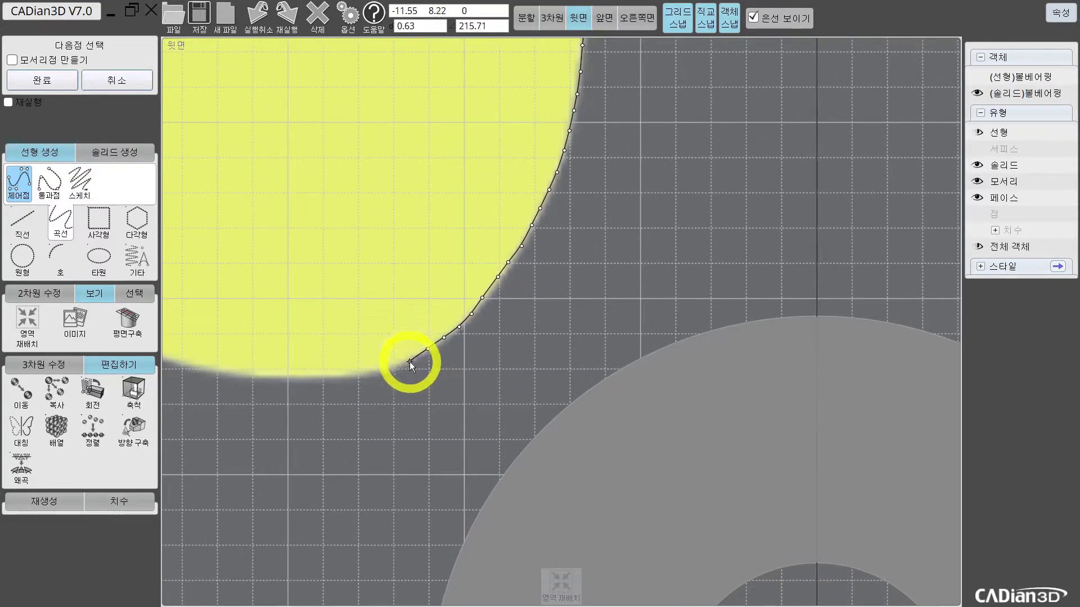
pyautogui.click(407, 359)
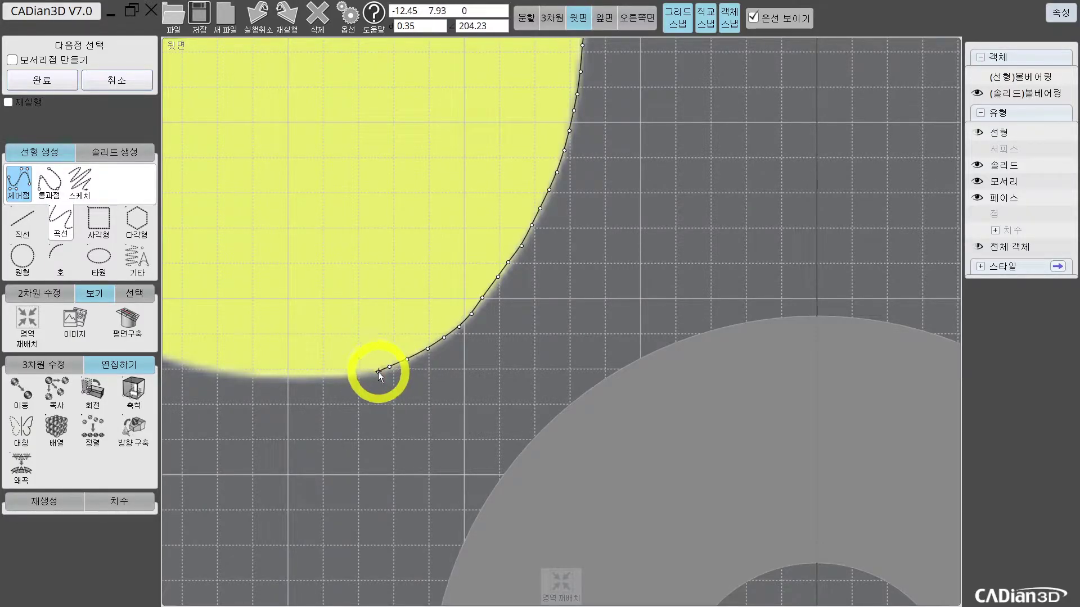
pyautogui.click(338, 376)
# Trace the flat bottom edge of the upper-left yellow lobe to where it starts rising toward the outer side
pyautogui.moveTo(336, 376); pyautogui.dragTo(424, 372, button='middle')
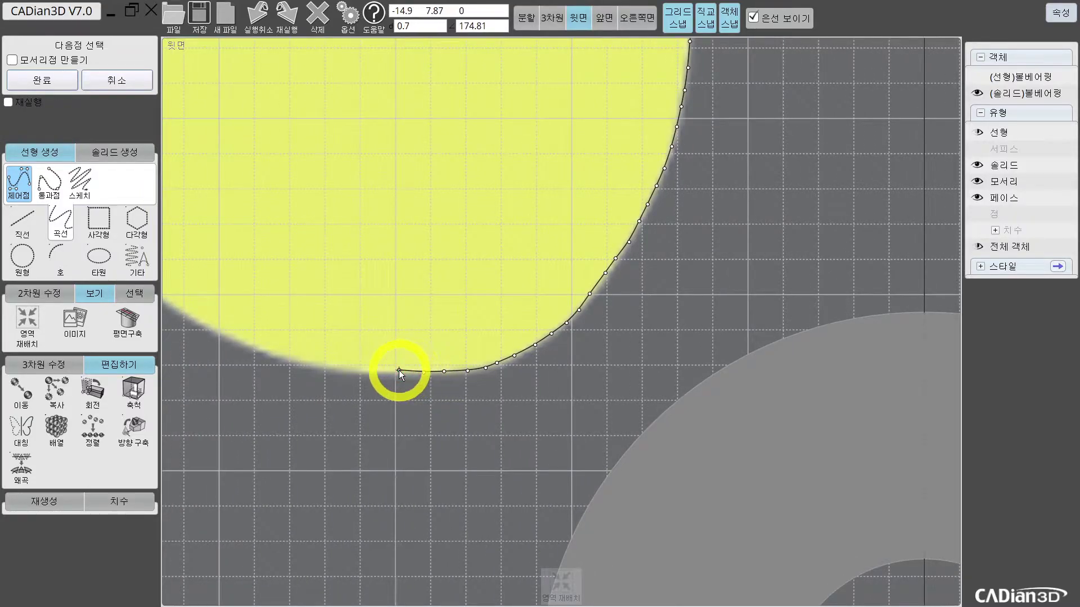
pyautogui.click(397, 371)
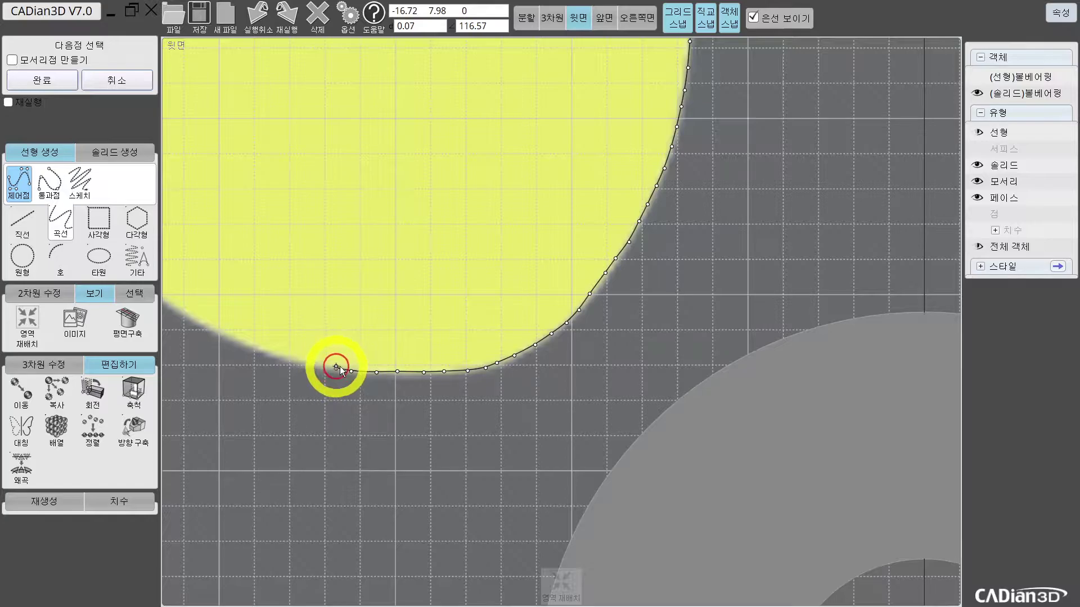
pyautogui.moveTo(335, 366); pyautogui.dragTo(446, 367, button='middle')
pyautogui.click(441, 366)
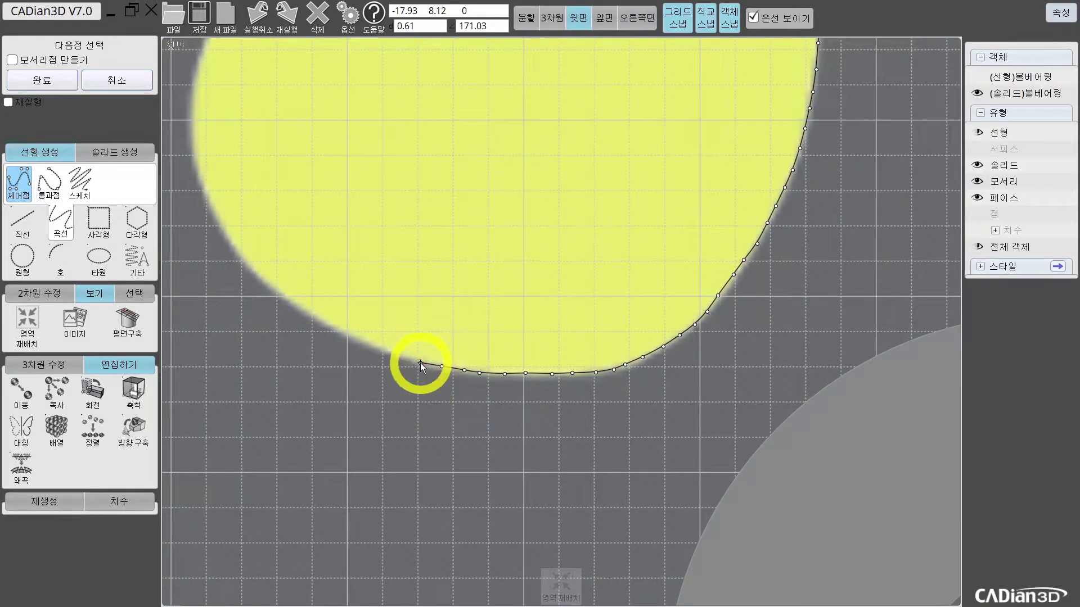
pyautogui.click(421, 363)
pyautogui.click(401, 353)
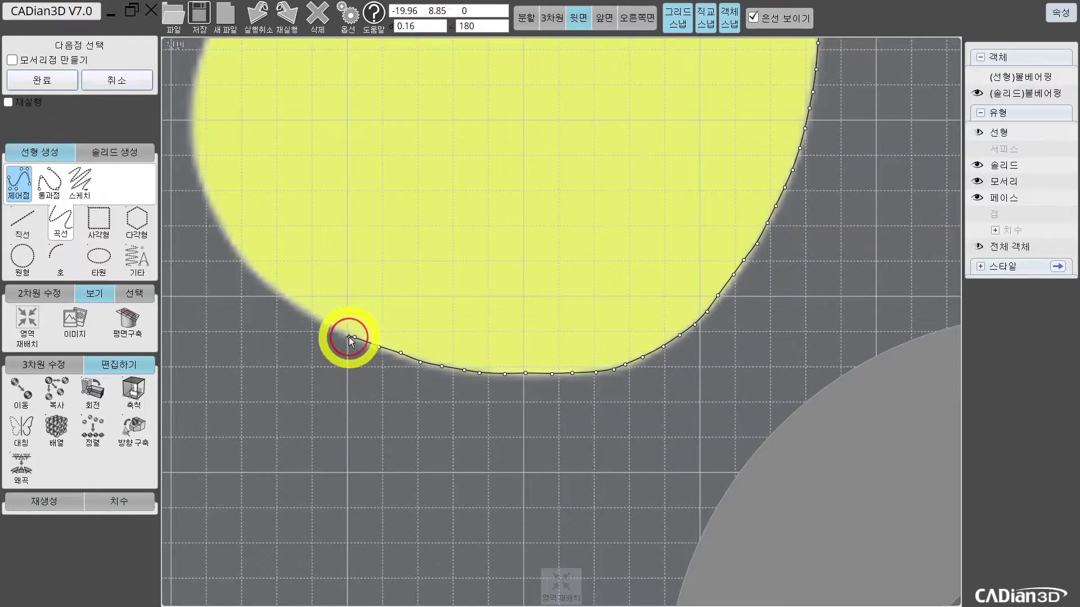
# Continue the curve up the sloping lower outer edge of the upper-left lobe with closely spaced control points
pyautogui.click(333, 326)
pyautogui.moveTo(333, 326); pyautogui.dragTo(400, 365, button='middle')
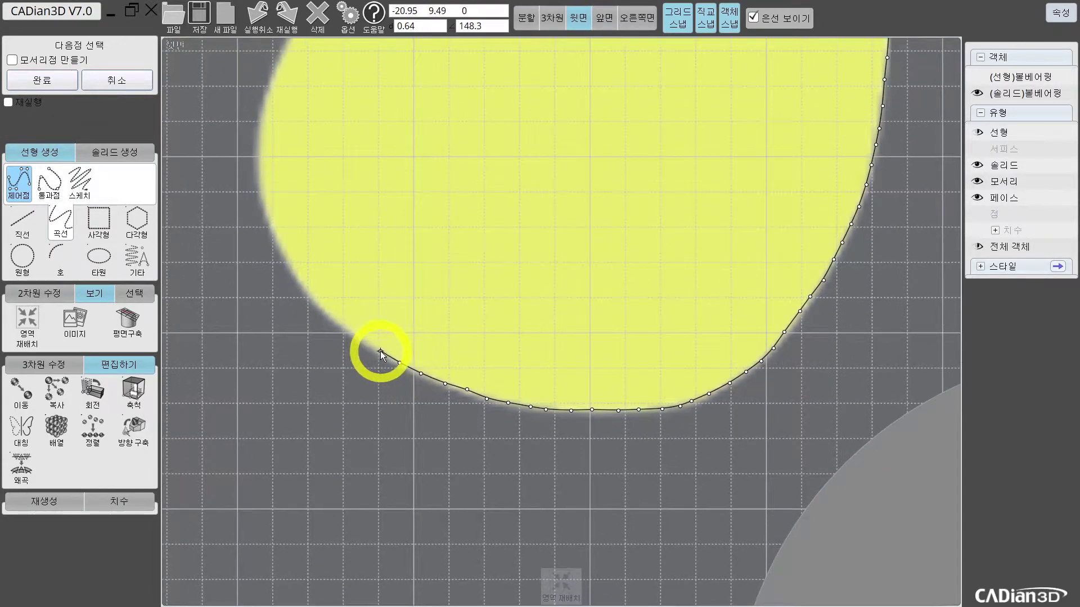
pyautogui.click(379, 352)
pyautogui.click(352, 332)
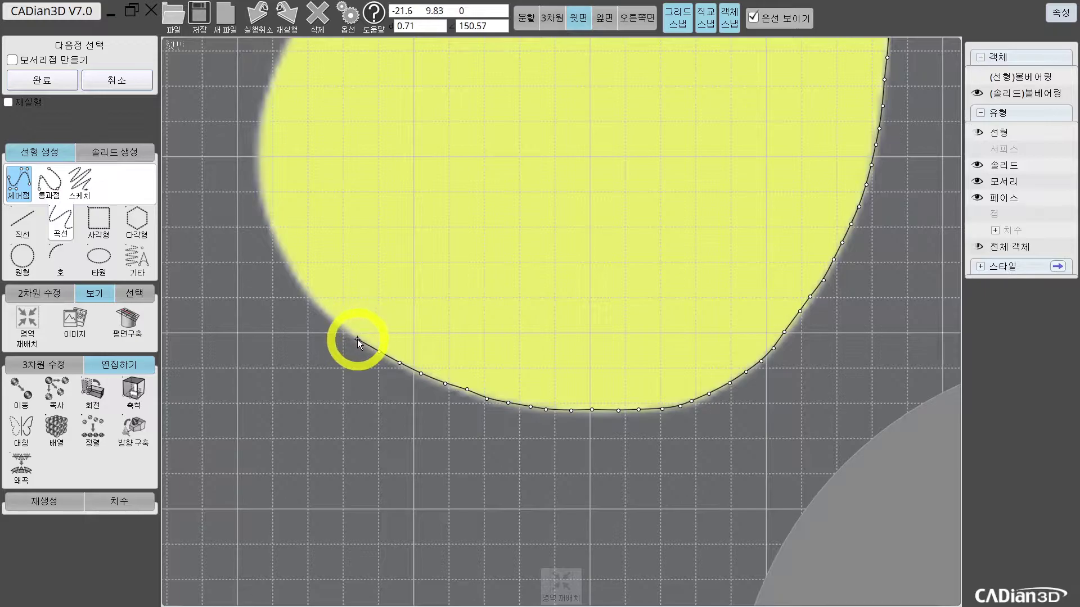
pyautogui.click(351, 328)
pyautogui.click(335, 321)
pyautogui.click(319, 304)
pyautogui.moveTo(318, 304); pyautogui.dragTo(371, 349, button='middle')
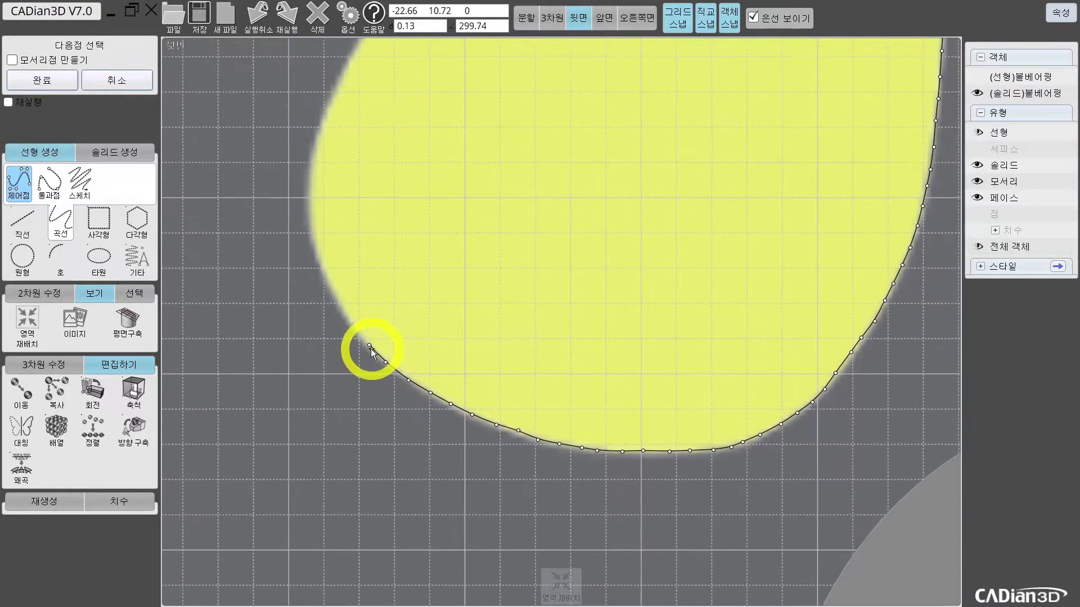
# Carry the curve around the outermost bulge of the upper-left lobe to where the edge leans back inward
pyautogui.click(350, 319)
pyautogui.click(335, 293)
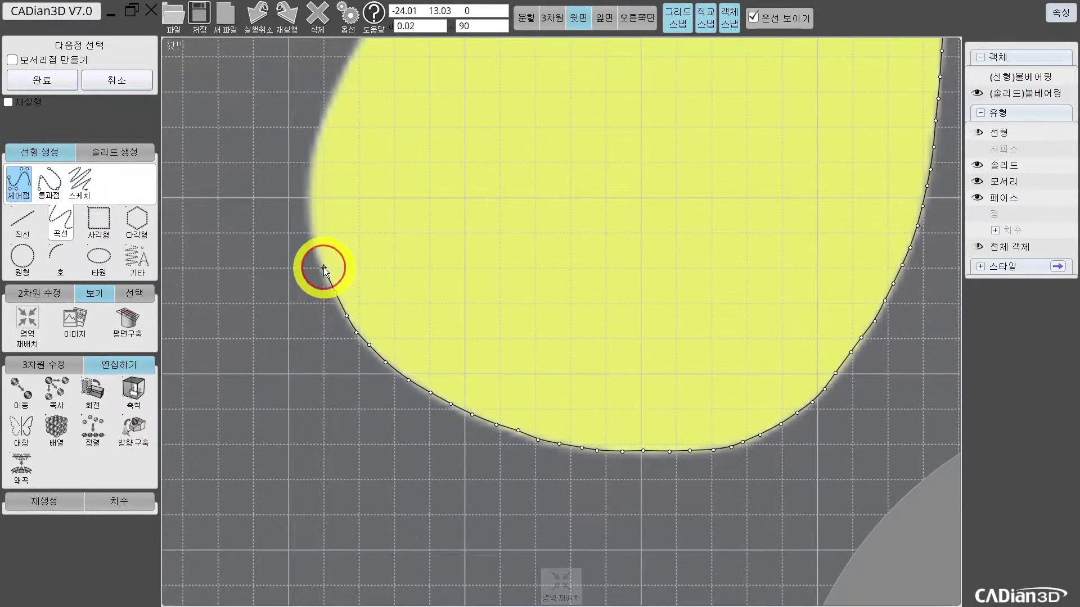
pyautogui.moveTo(324, 269); pyautogui.dragTo(349, 313, button='middle')
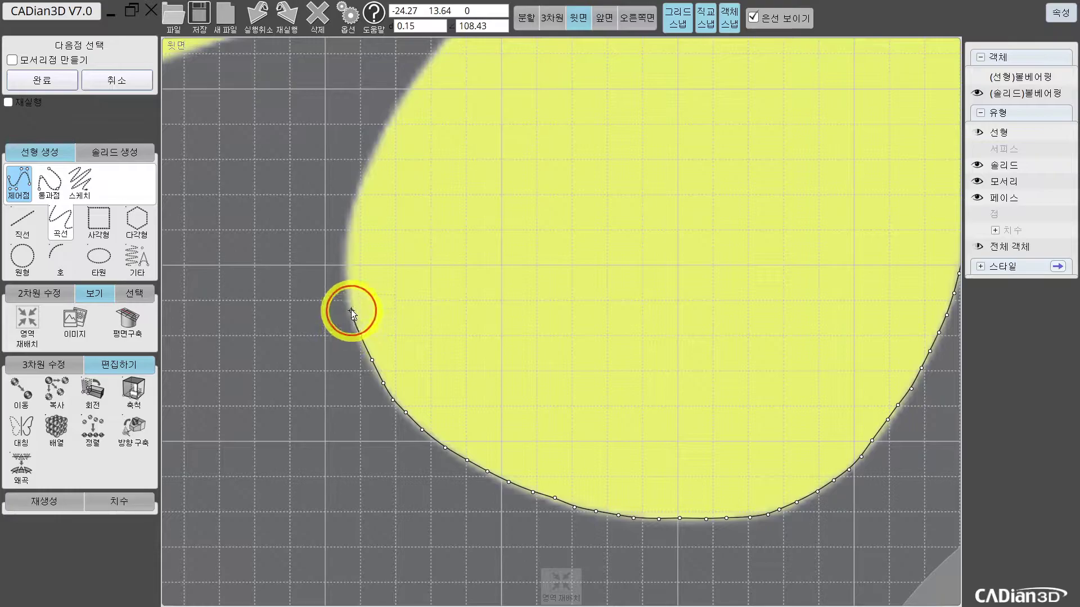
pyautogui.click(345, 265)
pyautogui.click(349, 222)
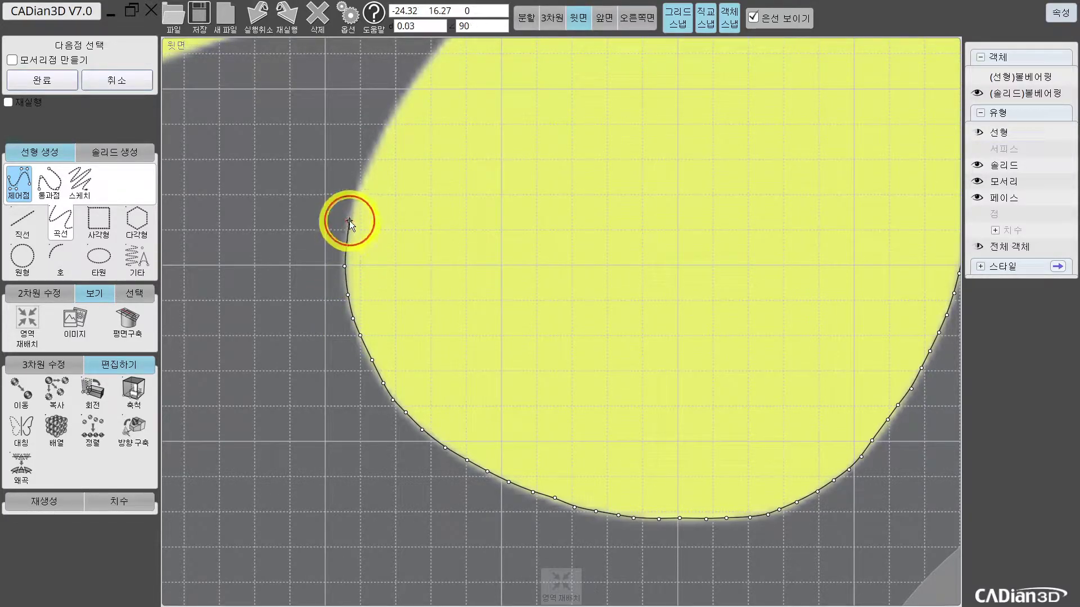
pyautogui.click(355, 199)
pyautogui.click(366, 169)
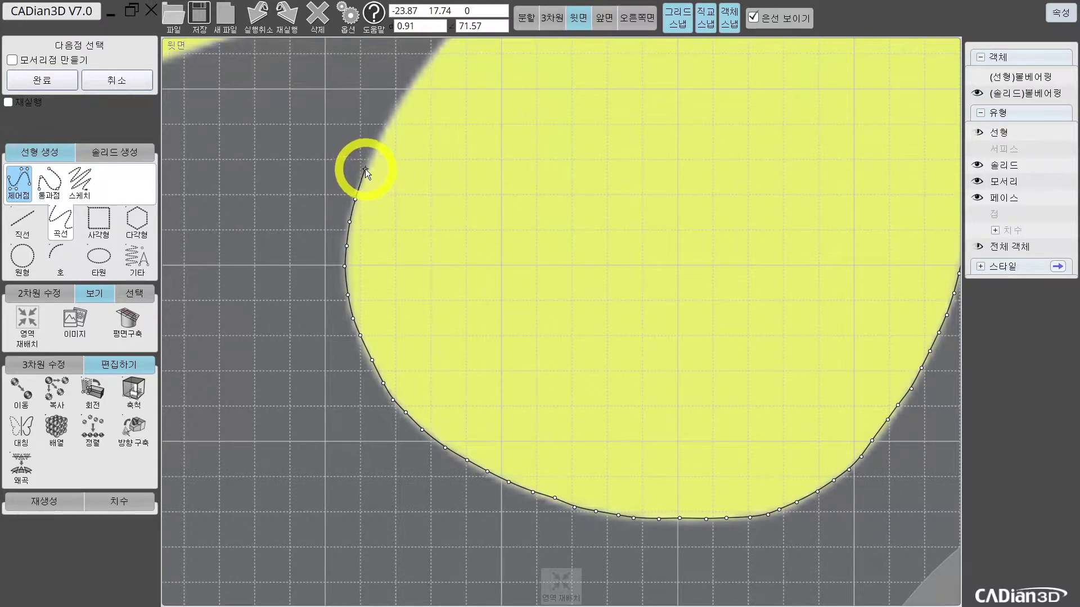
# Extend the curve up the lobe's slanted upper outer edge to just below the pointed wing tip
pyautogui.moveTo(366, 168); pyautogui.dragTo(336, 319, button='middle')
pyautogui.click(353, 276)
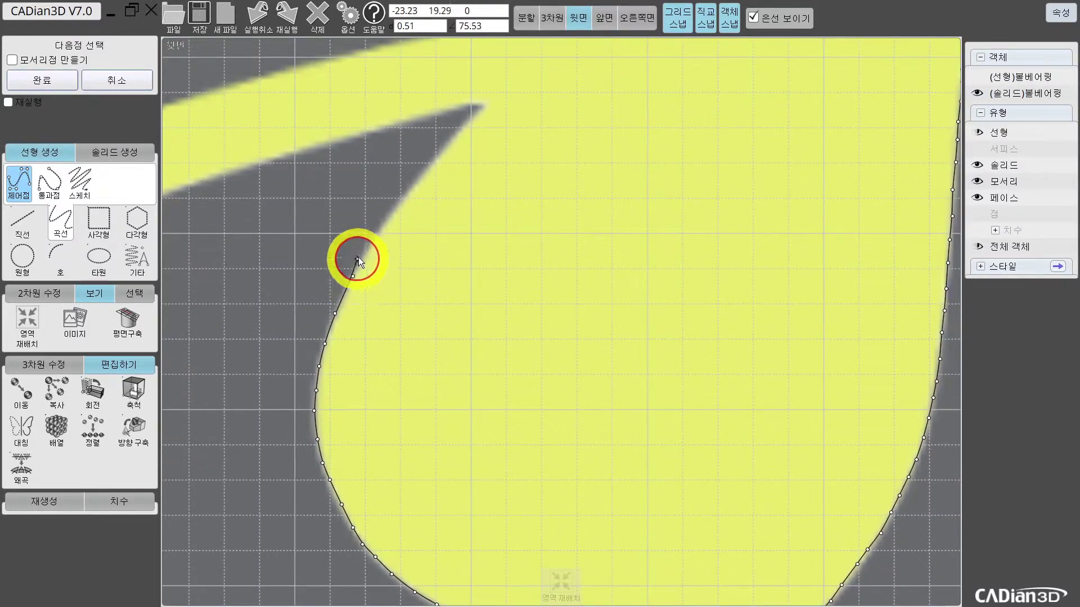
pyautogui.click(367, 252)
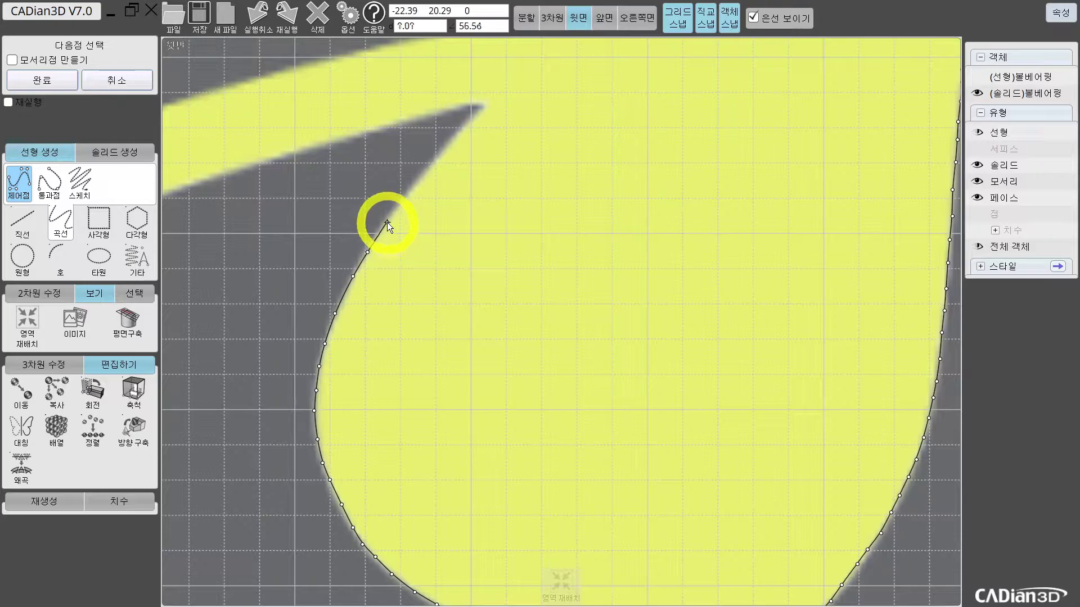
pyautogui.click(407, 197)
pyautogui.click(425, 176)
pyautogui.click(440, 155)
pyautogui.click(455, 137)
pyautogui.click(471, 120)
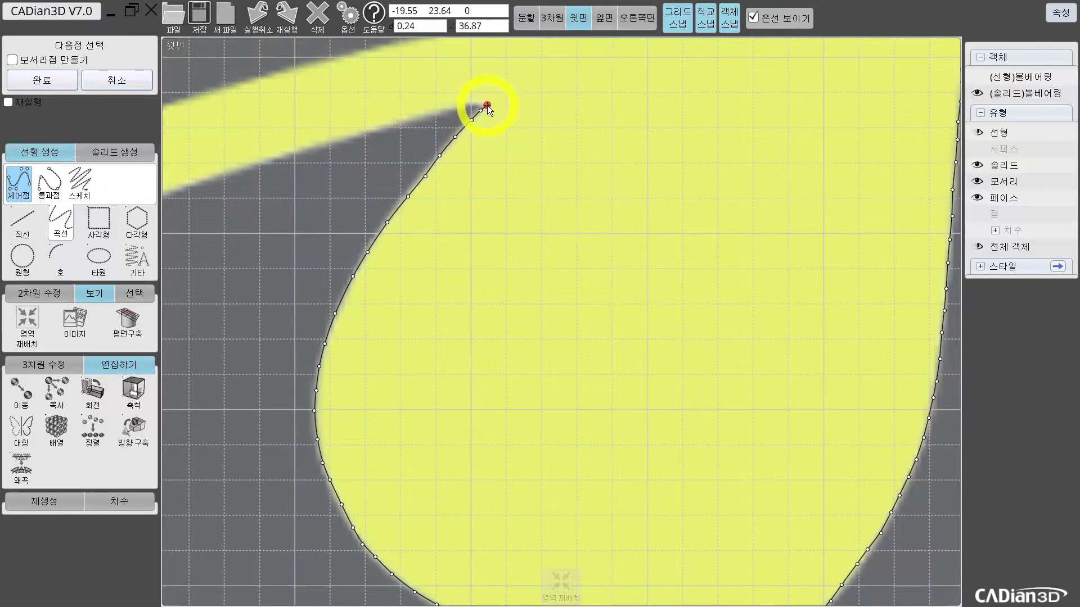
# Turn the curve tightly around the pointed wing tip and start it outward along the oval rim's inner edge
pyautogui.click(479, 99)
pyautogui.click(442, 110)
pyautogui.click(418, 118)
pyautogui.click(392, 124)
pyautogui.moveTo(321, 136); pyautogui.dragTo(500, 145, button='middle')
pyautogui.click(521, 145)
pyautogui.click(463, 162)
pyautogui.click(404, 178)
pyautogui.moveTo(315, 195); pyautogui.dragTo(484, 170, button='middle')
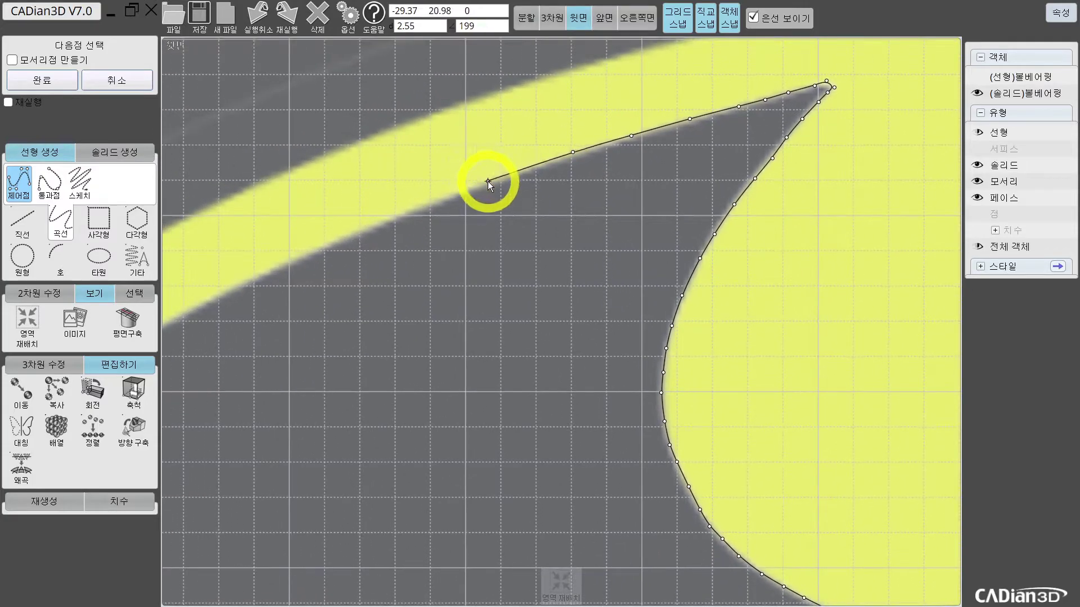
# Follow the gently sloping upper-left stretch of the oval rim's inner edge with widely spaced control points
pyautogui.click(488, 183)
pyautogui.moveTo(403, 212)
pyautogui.mouseDown(button='middle')
pyautogui.moveTo(564, 174)
pyautogui.moveTo(552, 178)
pyautogui.mouseUp(button='middle')
pyautogui.click(542, 192)
pyautogui.click(459, 222)
pyautogui.moveTo(459, 222); pyautogui.dragTo(548, 176, button='middle')
pyautogui.scroll(1, 548, 176)
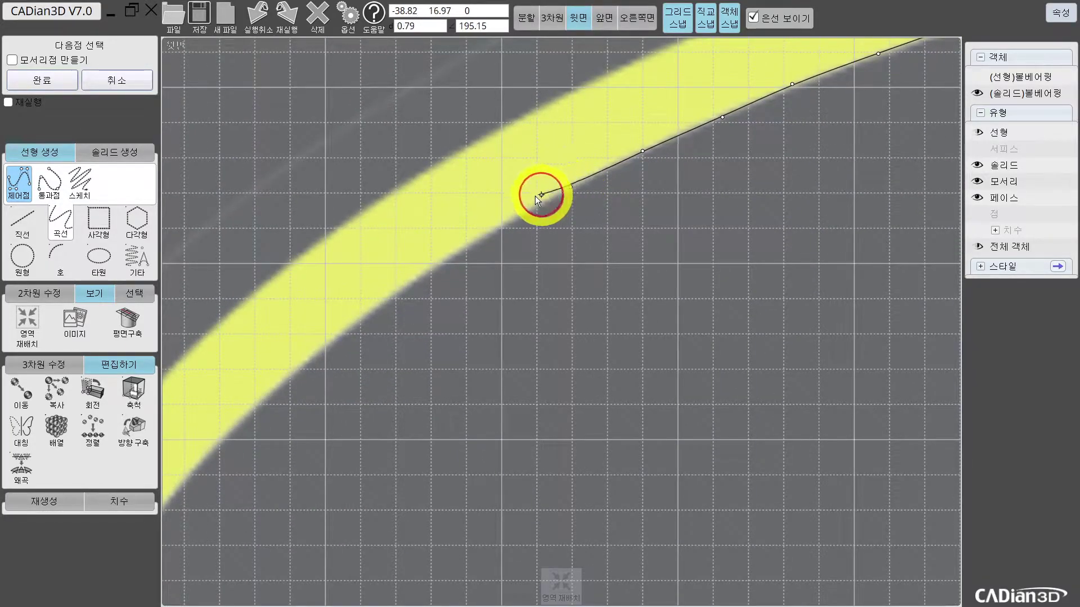
# Continue along the rim's inner edge where the upper-left arc begins bending more steeply downward
pyautogui.click(494, 229)
pyautogui.moveTo(498, 223); pyautogui.dragTo(624, 142, button='middle')
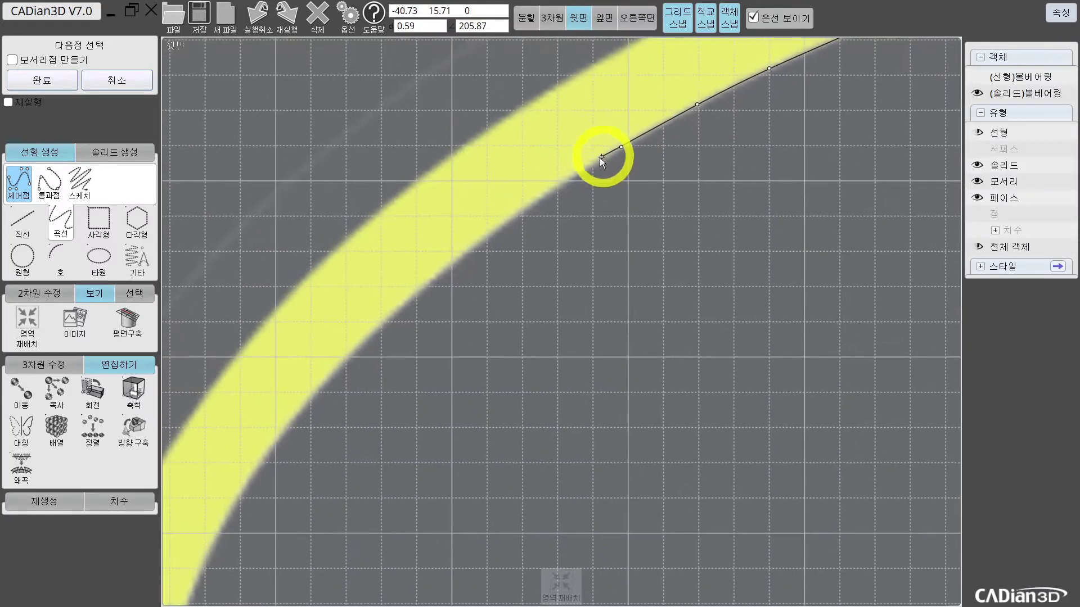
pyautogui.click(576, 173)
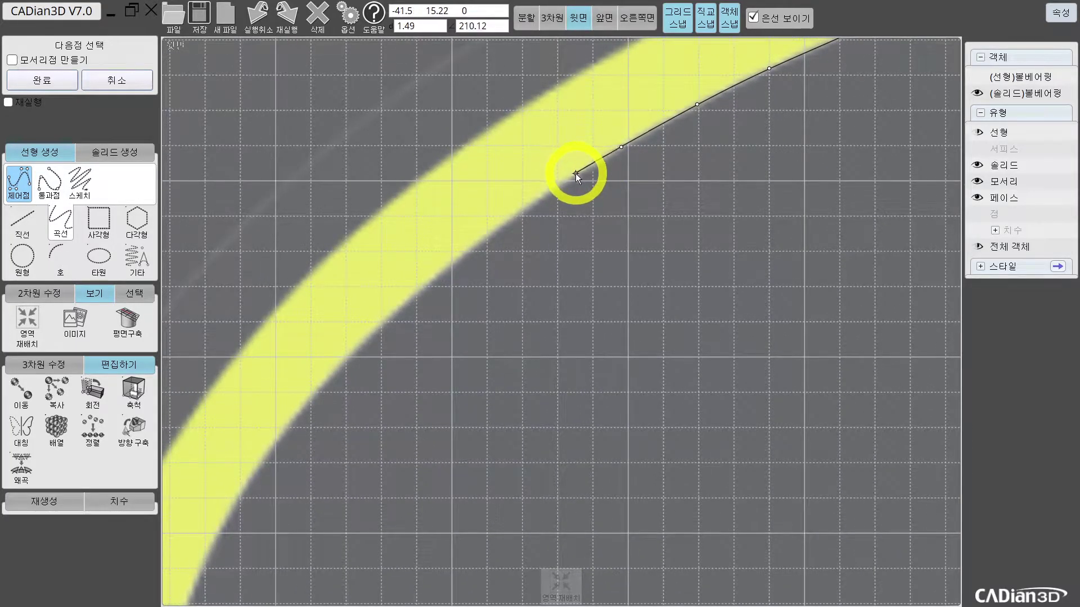
pyautogui.click(544, 194)
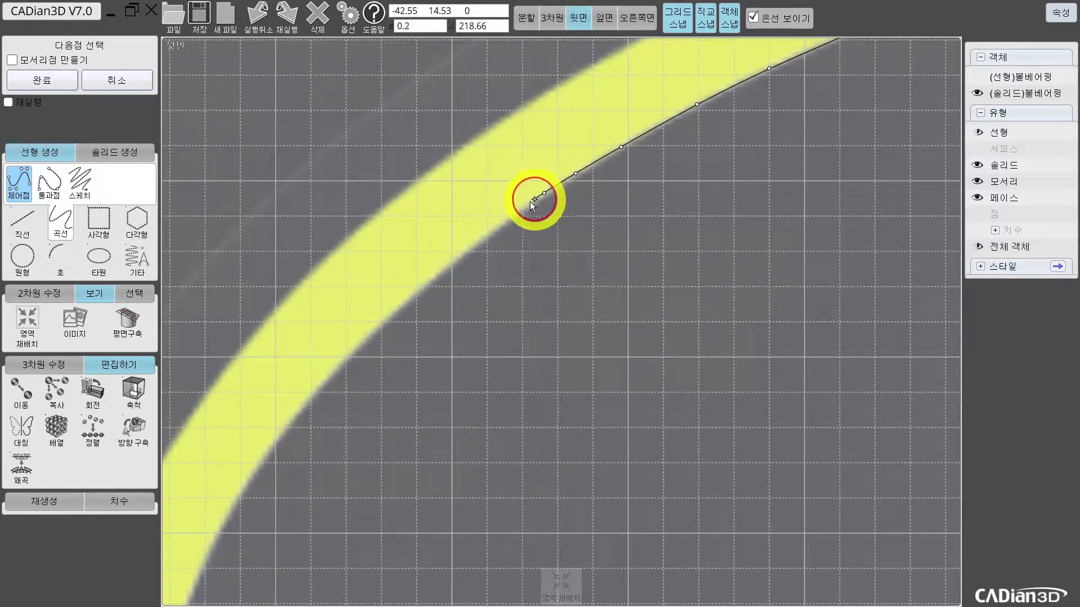
pyautogui.click(501, 224)
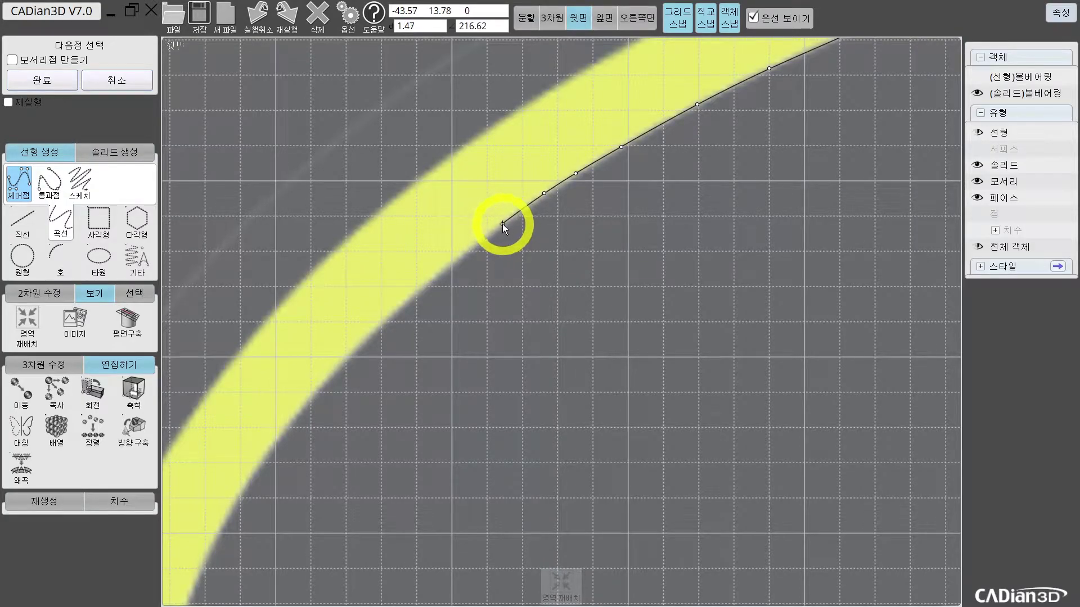
pyautogui.moveTo(499, 224); pyautogui.dragTo(623, 110, button='middle')
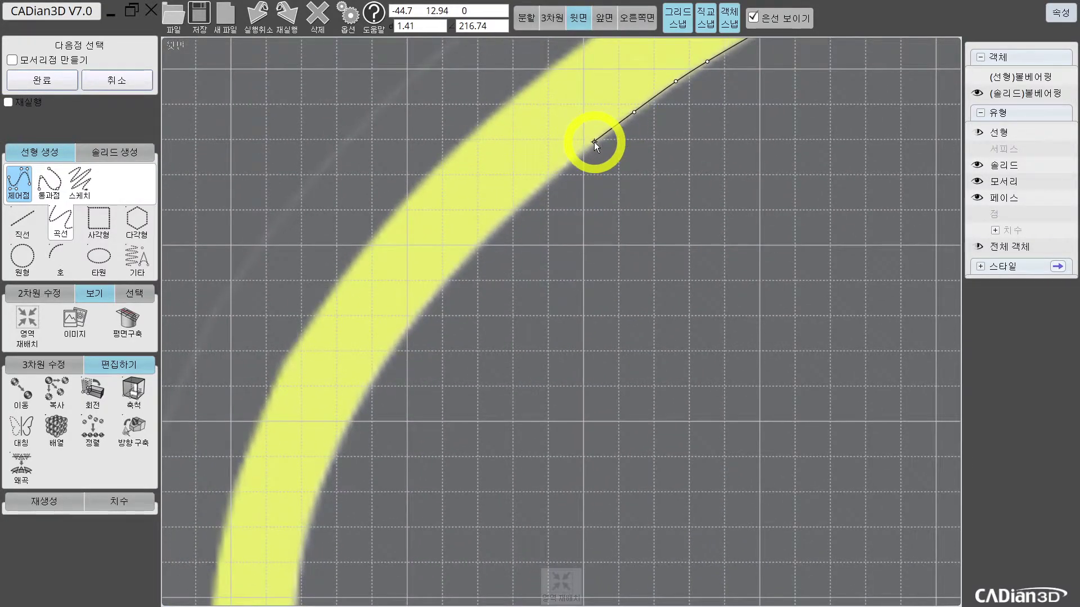
# Trace the steepening upper-left bend of the oval rim's inner edge down toward its left side
pyautogui.click(594, 142)
pyautogui.click(556, 171)
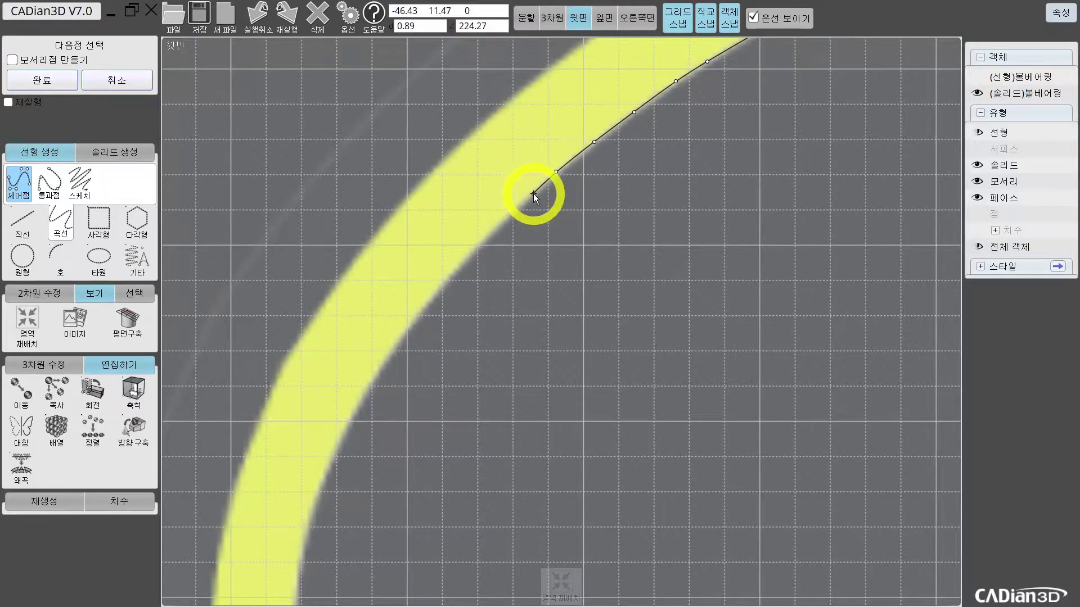
pyautogui.click(523, 203)
pyautogui.click(487, 236)
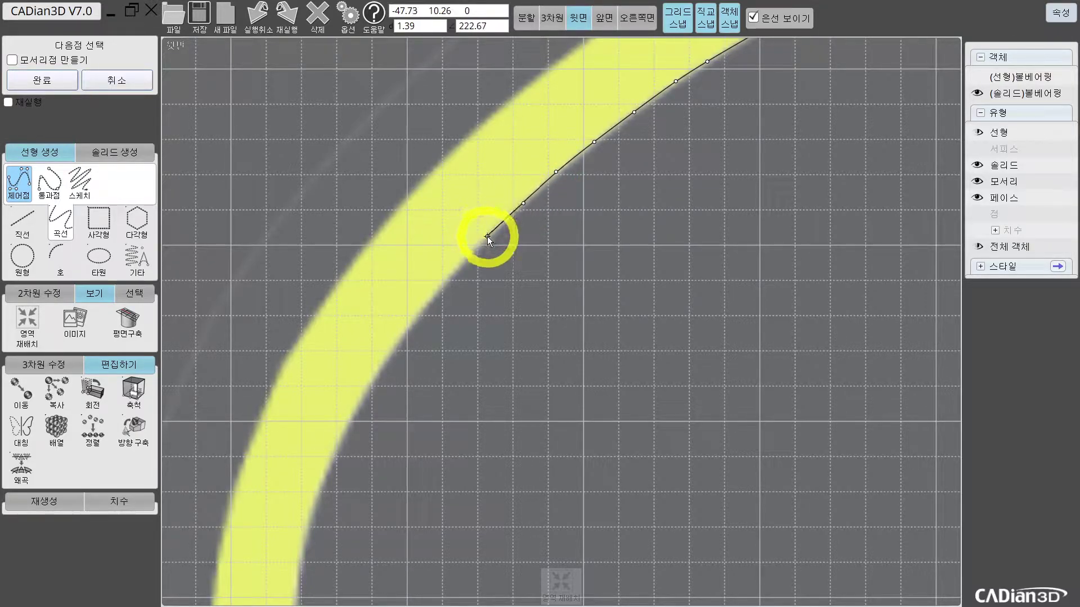
pyautogui.moveTo(487, 236); pyautogui.dragTo(565, 128, button='middle')
pyautogui.click(537, 159)
pyautogui.click(505, 196)
pyautogui.click(476, 236)
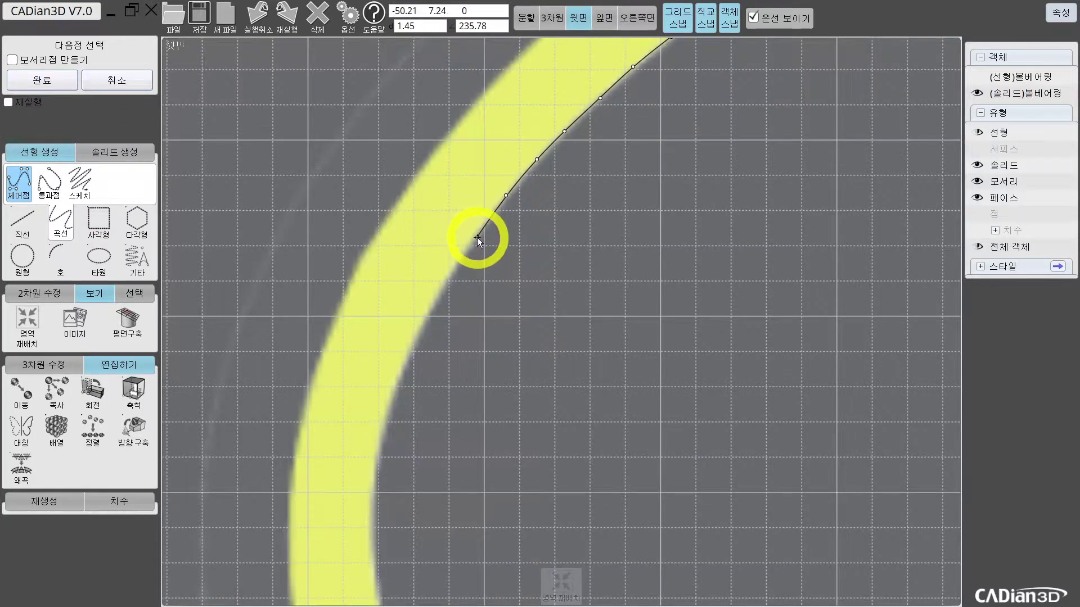
# Extend the curve down the near-vertical inner edge of the rim to the oval's leftmost point
pyautogui.moveTo(467, 234); pyautogui.dragTo(505, 128, button='middle')
pyautogui.click(507, 155)
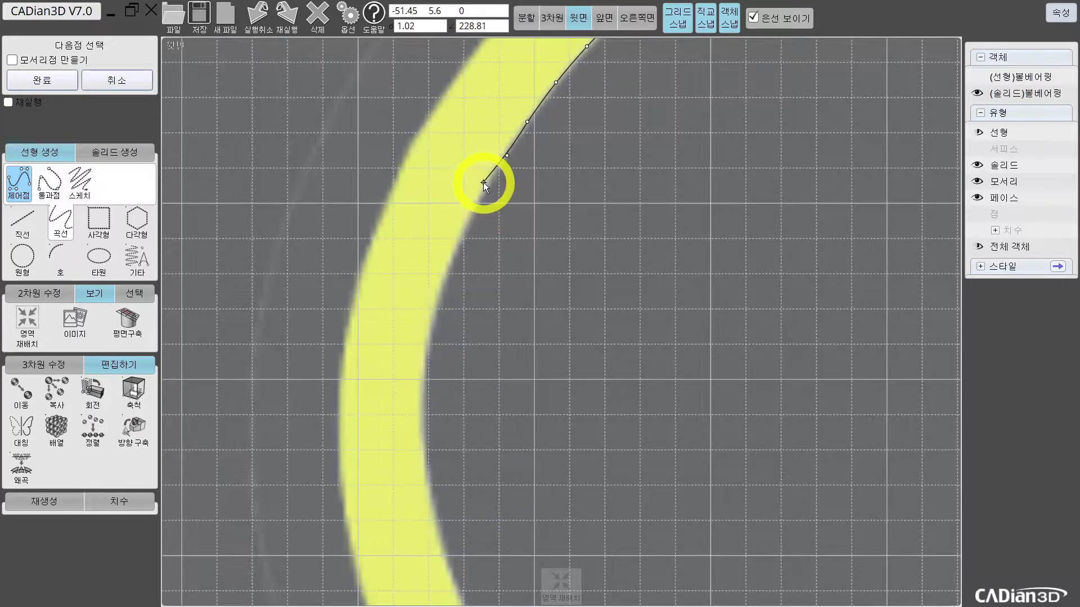
pyautogui.click(472, 210)
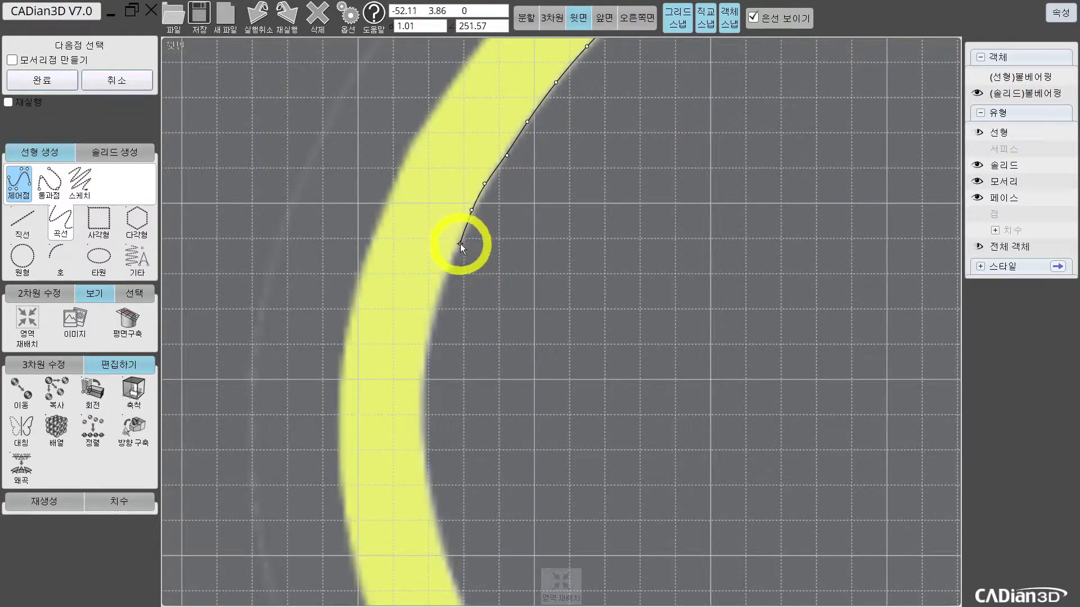
pyautogui.click(460, 244)
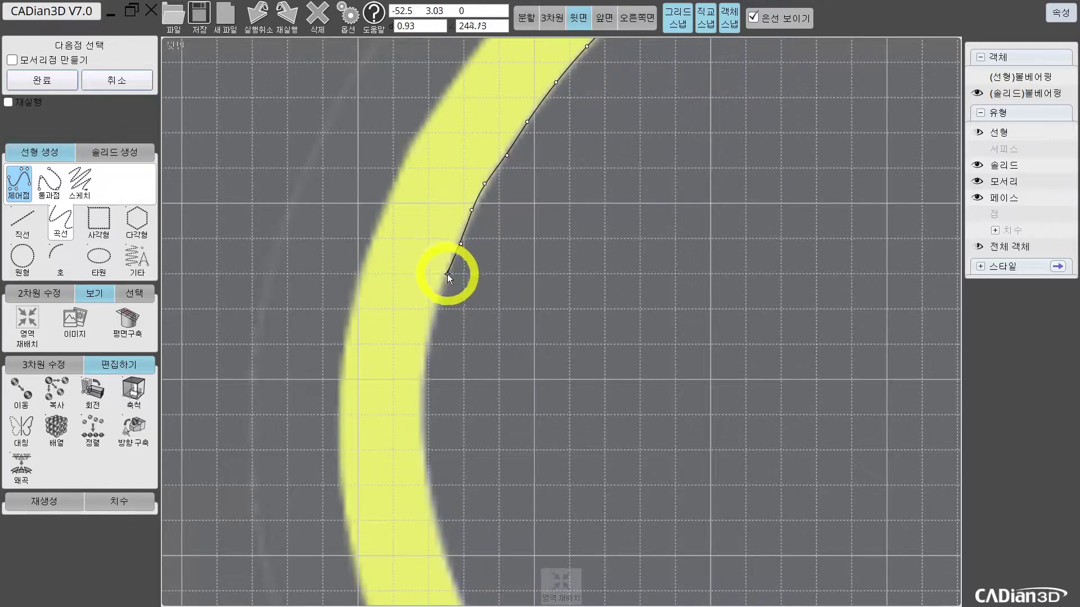
pyautogui.click(436, 303)
pyautogui.moveTo(438, 303); pyautogui.dragTo(460, 143, button='middle')
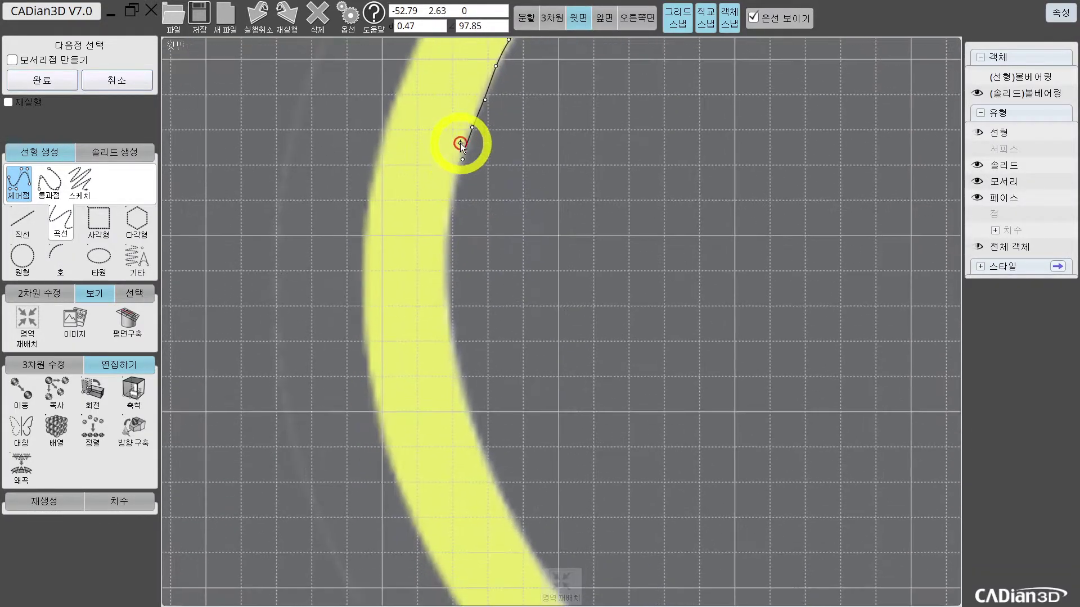
pyautogui.click(456, 190)
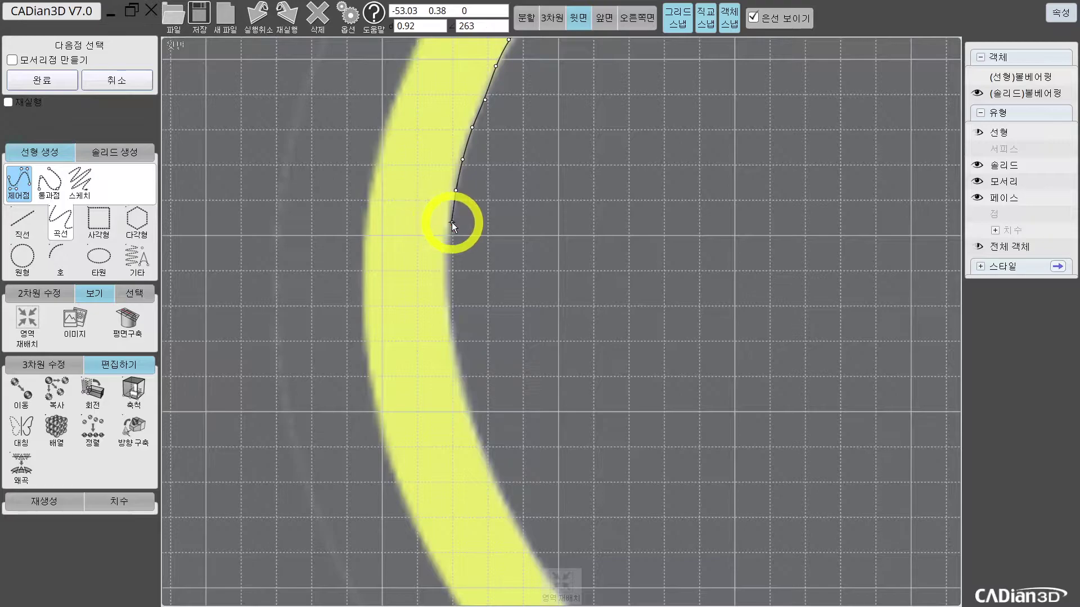
pyautogui.click(447, 251)
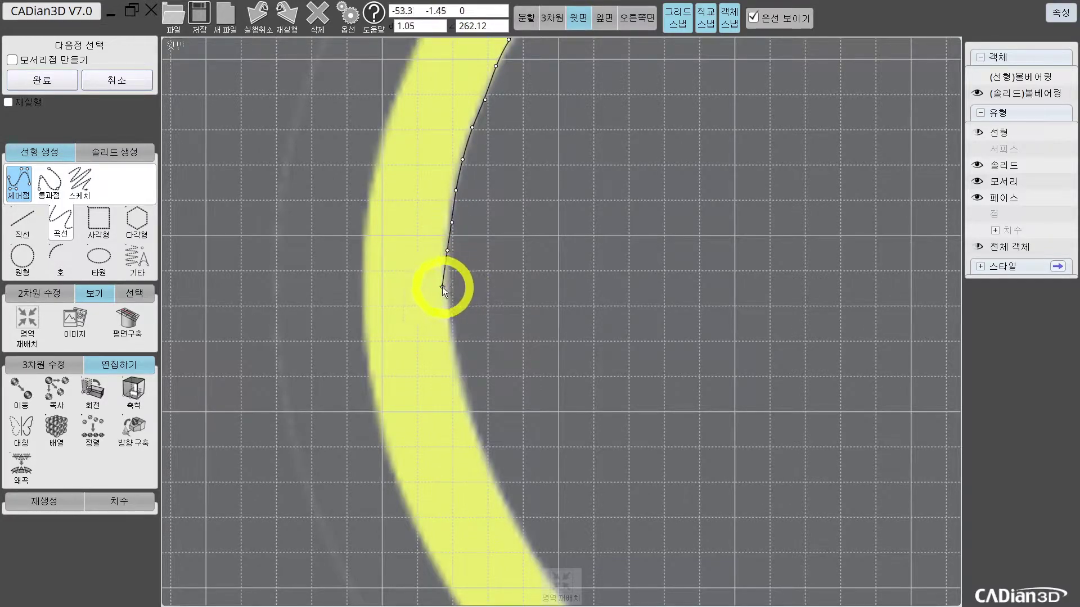
pyautogui.click(444, 315)
# Carry the curve just past the oval's leftmost point onto the lower-left inner edge and finish it there
pyautogui.moveTo(447, 318); pyautogui.dragTo(420, 245, button='middle')
pyautogui.click(427, 247)
pyautogui.click(436, 282)
pyautogui.click(446, 315)
pyautogui.moveTo(444, 301); pyautogui.dragTo(399, 217, button='middle')
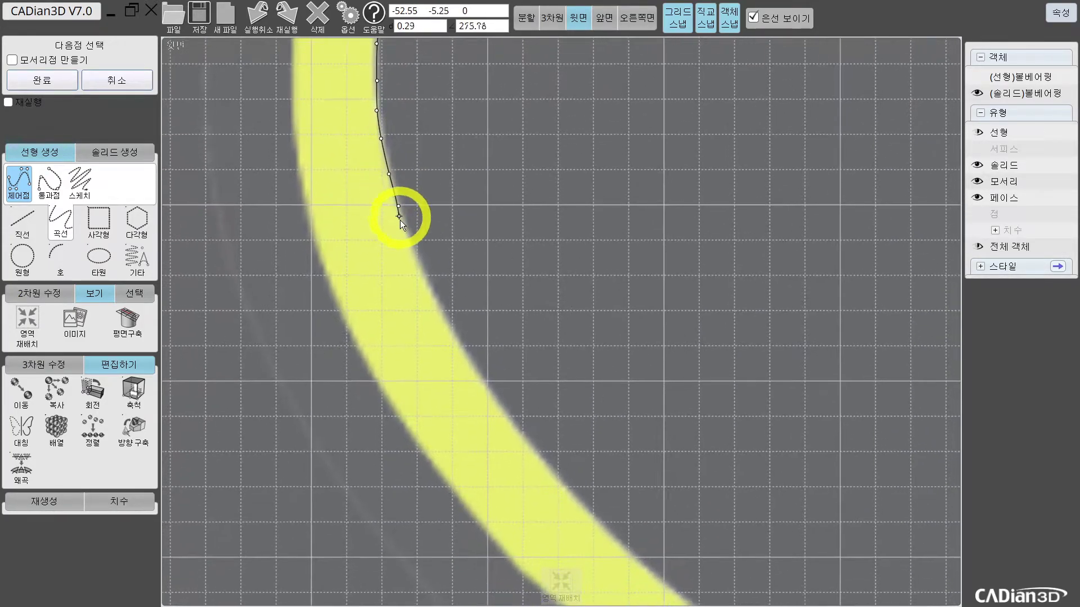
pyautogui.click(411, 242)
pyautogui.rightClick(433, 296)
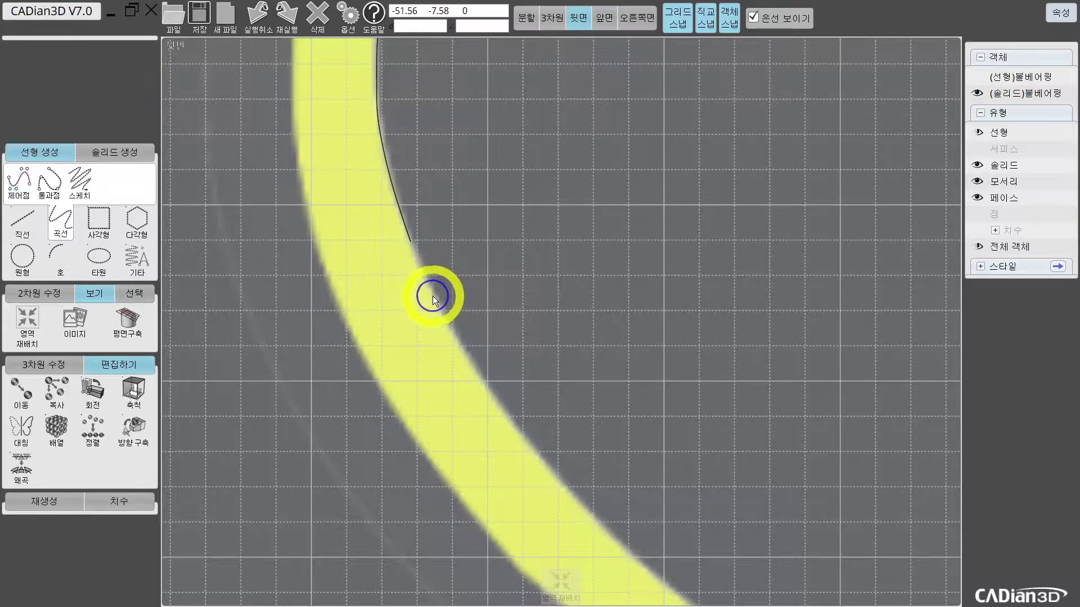
# Start a new control-point curve at the previous curve's end and place its first points down the rim's lower-left inner edge
pyautogui.click(419, 239)
pyautogui.scroll(-5, 487, 236)
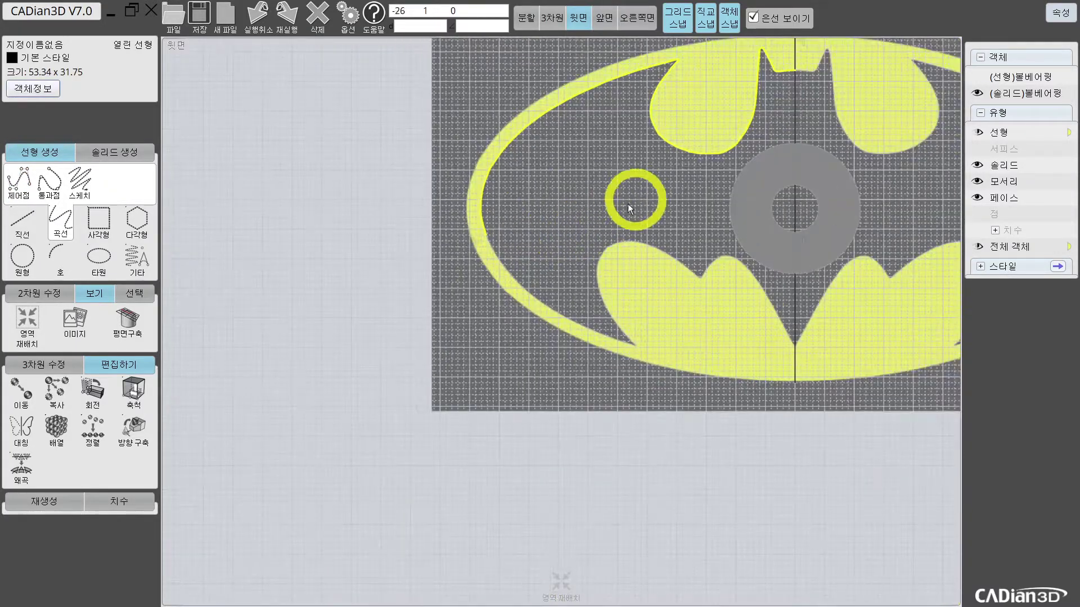
pyautogui.scroll(10, 636, 199)
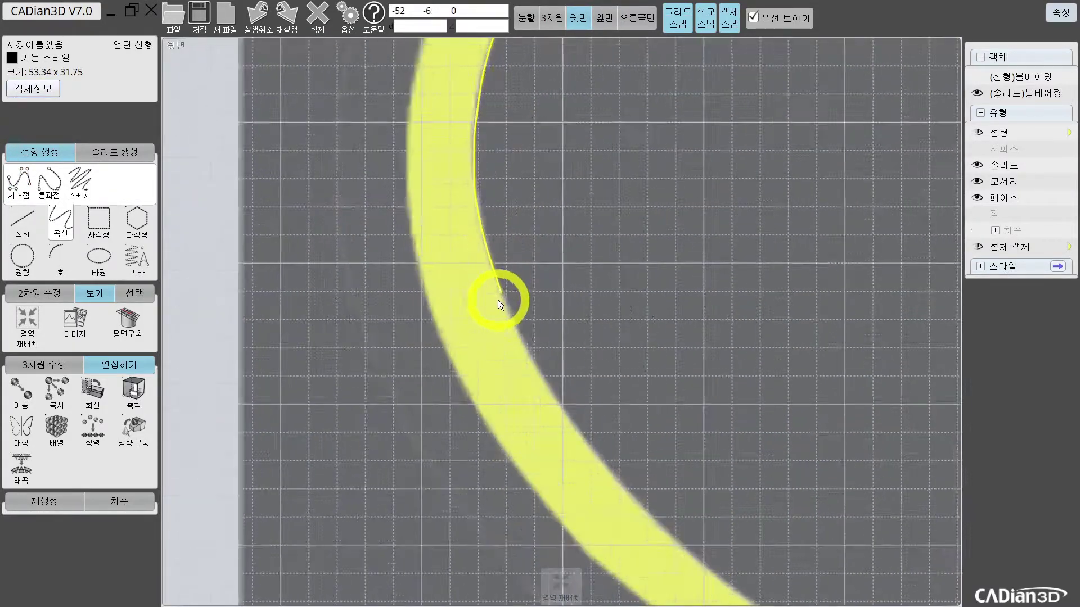
pyautogui.rightClick(504, 302)
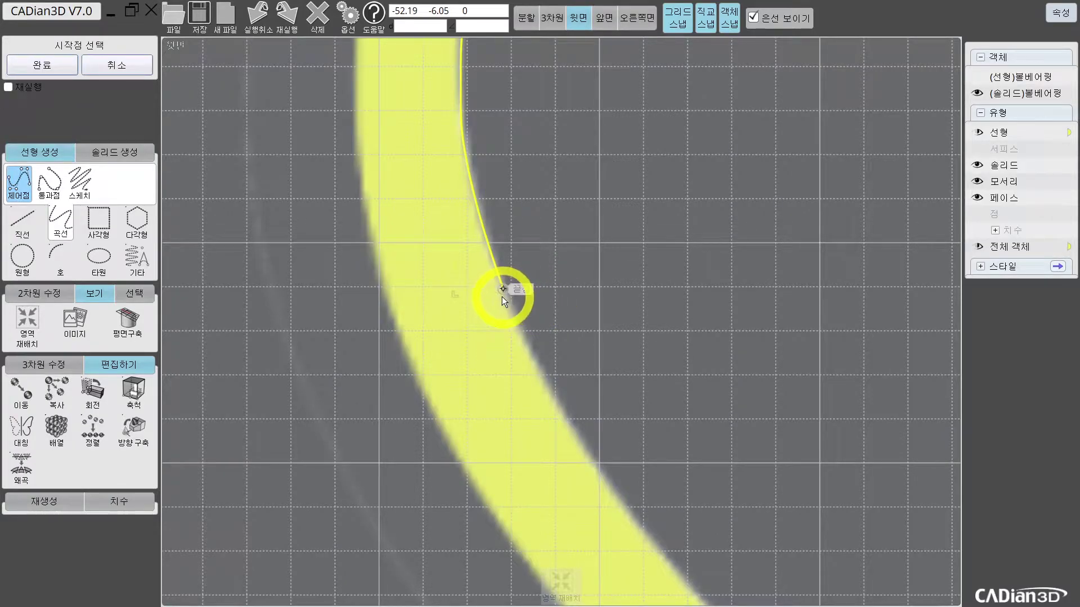
pyautogui.click(501, 293)
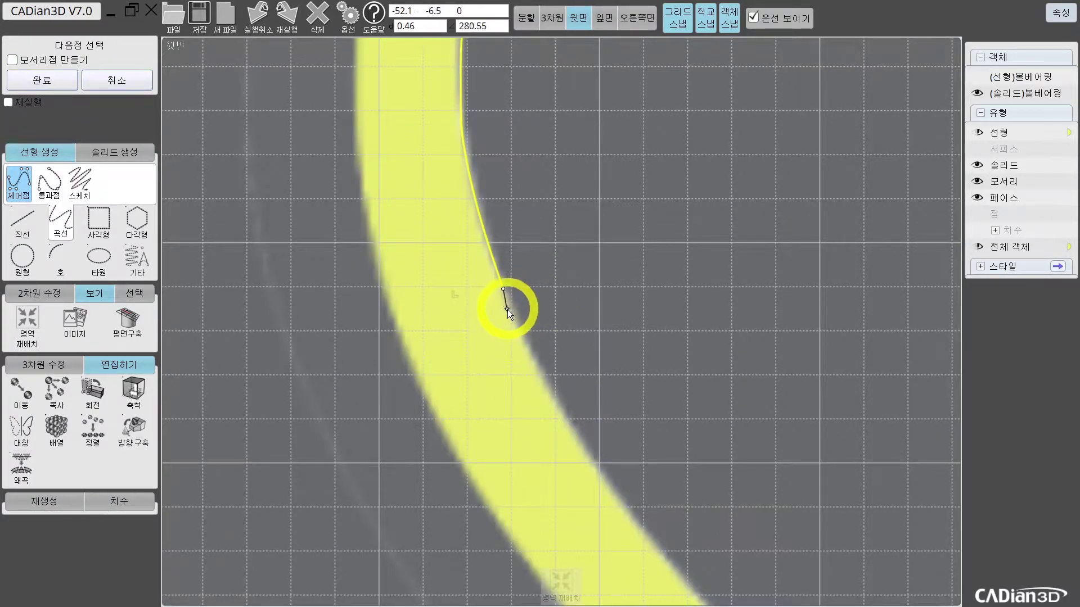
pyautogui.click(512, 312)
pyautogui.click(526, 346)
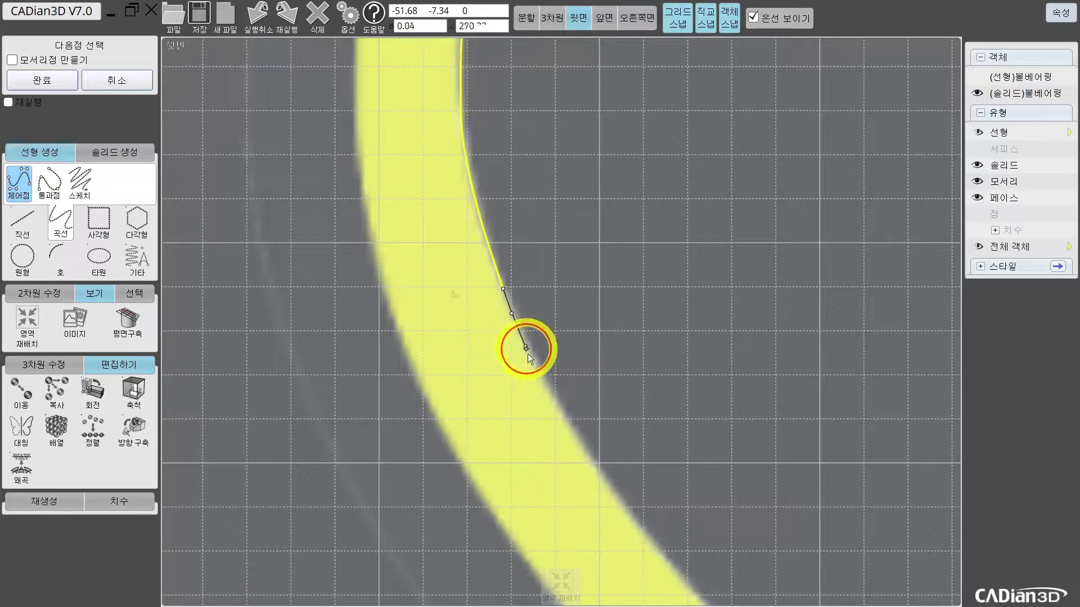
pyautogui.click(467, 265)
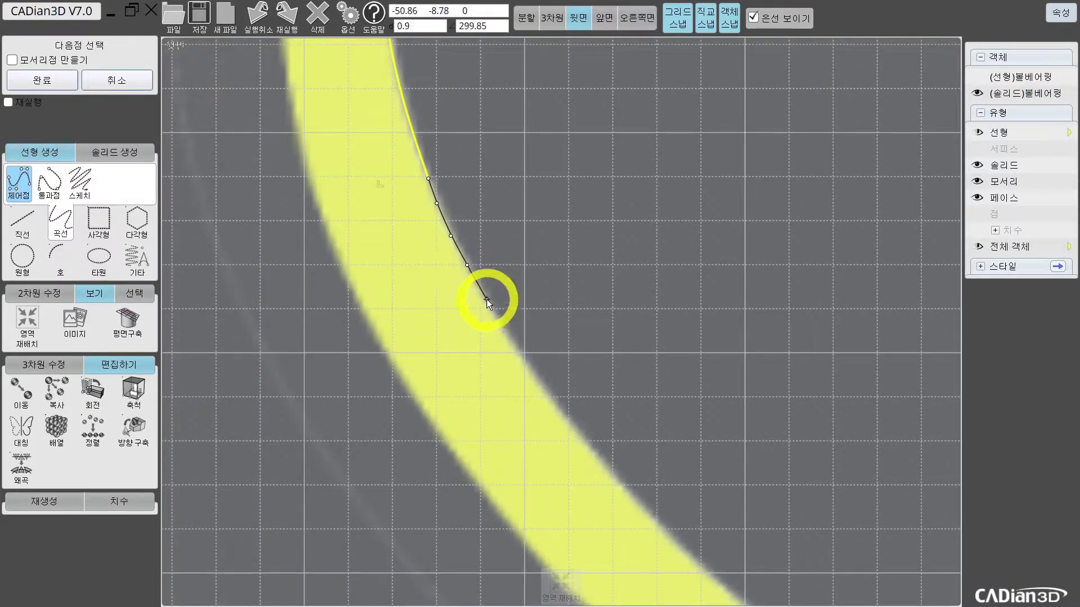
# Continue the curve down the oval rim's lower-left inner edge as it bends toward a diagonal
pyautogui.click(483, 298)
pyautogui.click(510, 337)
pyautogui.click(530, 368)
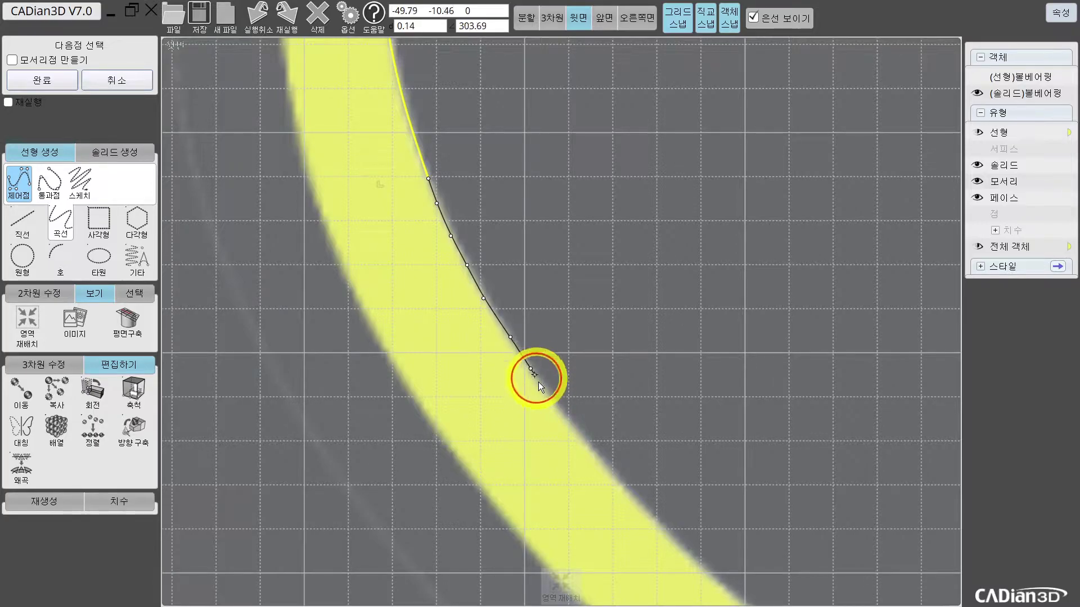
pyautogui.click(558, 403)
pyautogui.moveTo(554, 413); pyautogui.dragTo(443, 325, button='middle')
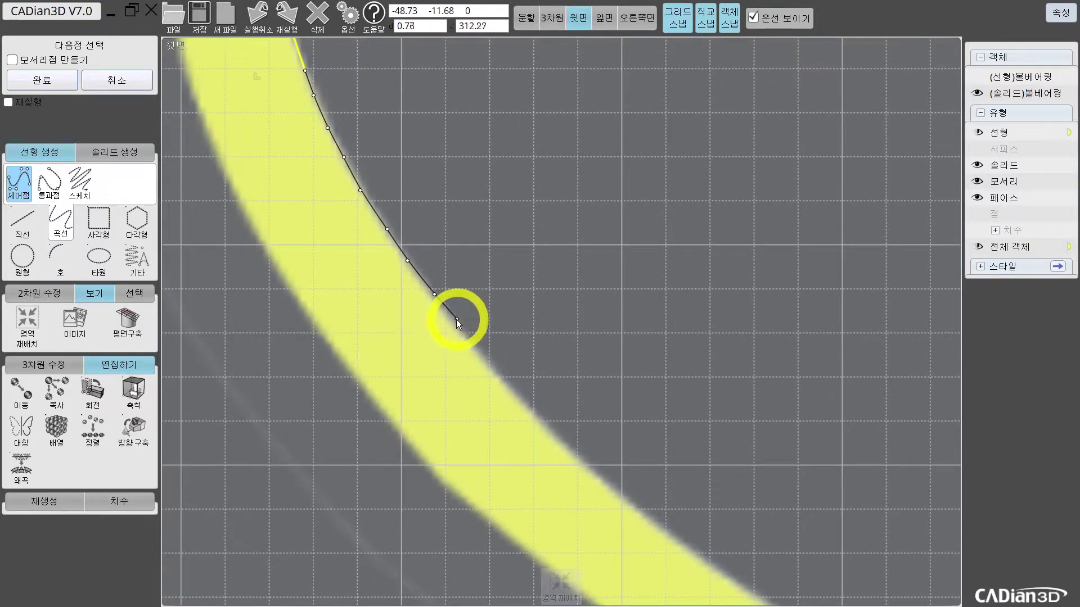
pyautogui.click(456, 327)
pyautogui.click(487, 360)
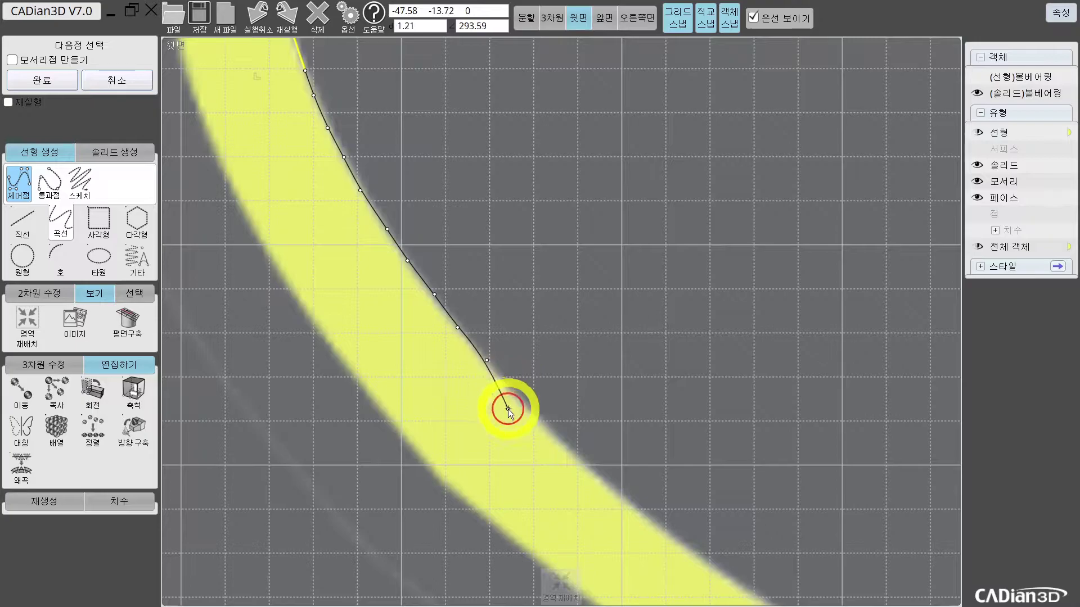
pyautogui.click(508, 388)
# Extend the curve along the rim's diagonal lower inner edge toward the lower bat wing
pyautogui.moveTo(562, 422); pyautogui.dragTo(363, 312, button='middle')
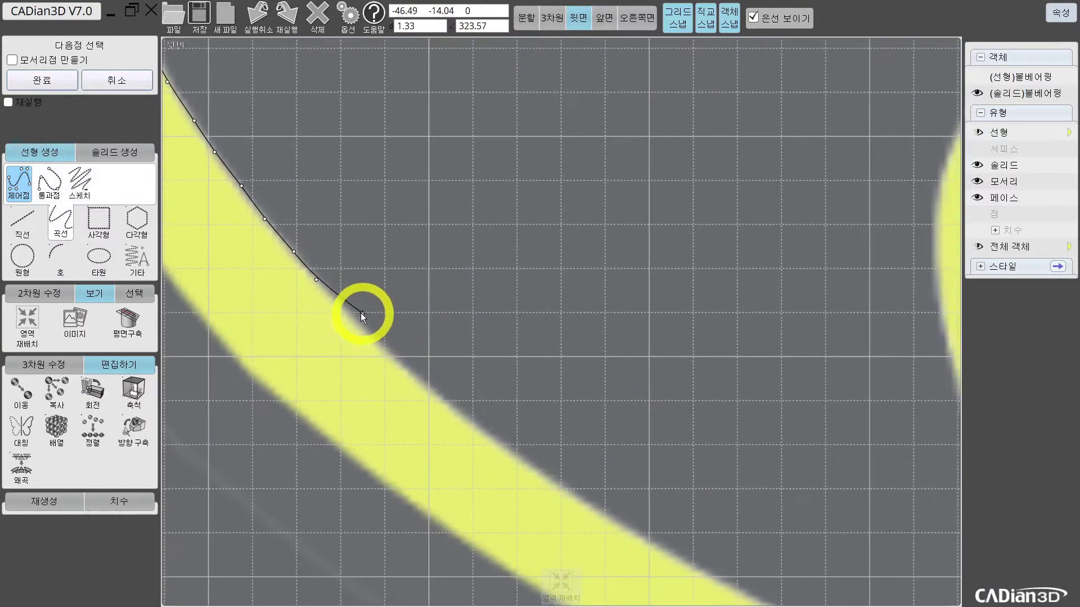
pyautogui.click(346, 312)
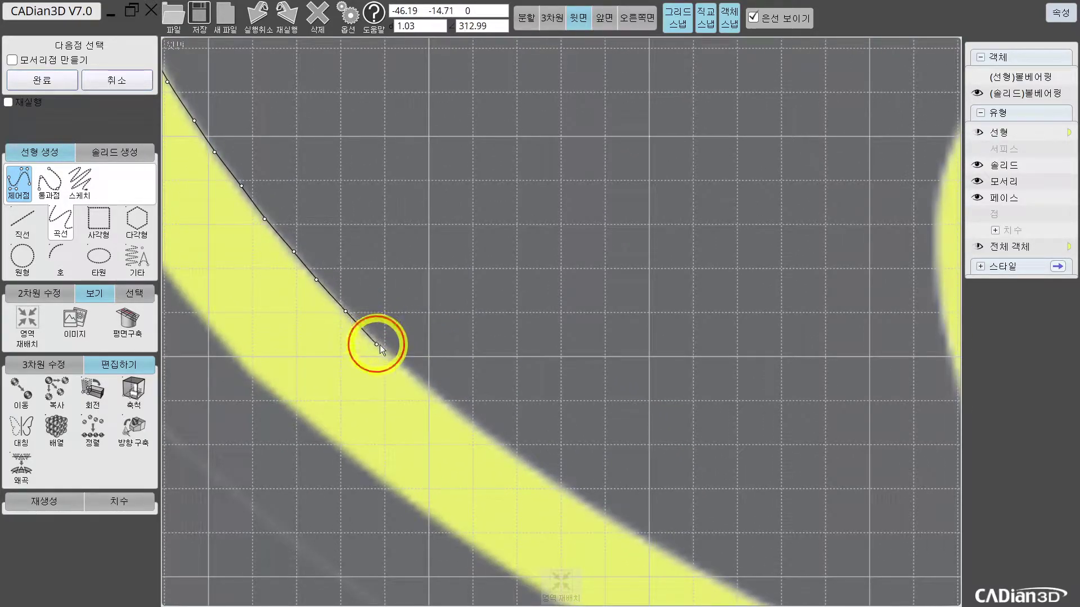
pyautogui.click(375, 345)
pyautogui.moveTo(444, 406); pyautogui.dragTo(391, 352, button='middle')
pyautogui.click(364, 322)
pyautogui.click(427, 374)
pyautogui.moveTo(448, 394); pyautogui.dragTo(348, 351, button='middle')
pyautogui.click(391, 377)
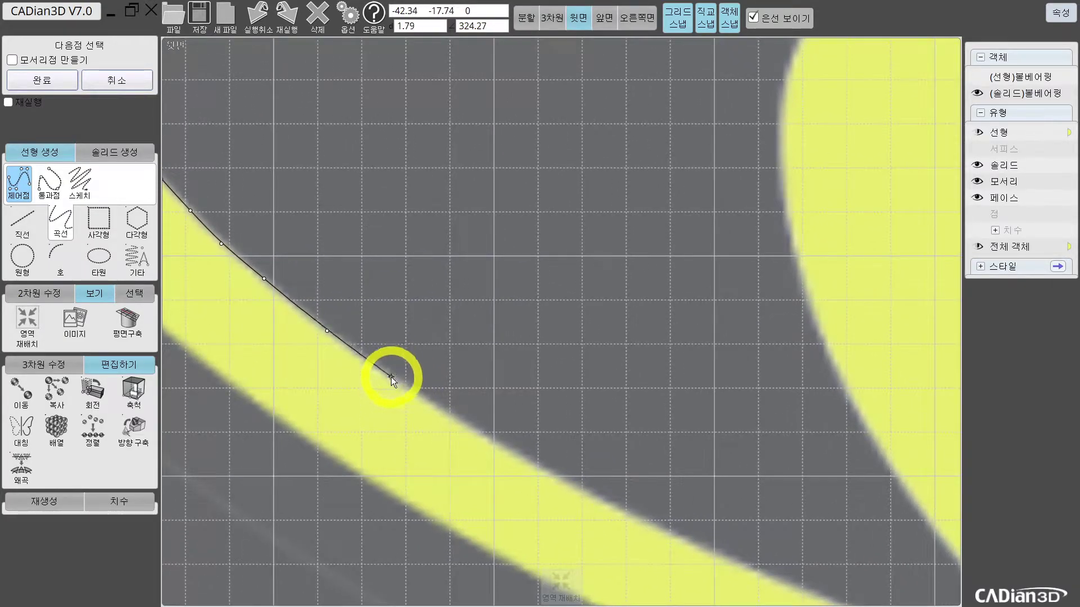
pyautogui.click(456, 419)
# Carry the curve along the flattening inner edge into the narrowing gap between the rim and the lower wing
pyautogui.moveTo(471, 437); pyautogui.dragTo(379, 389, button='middle')
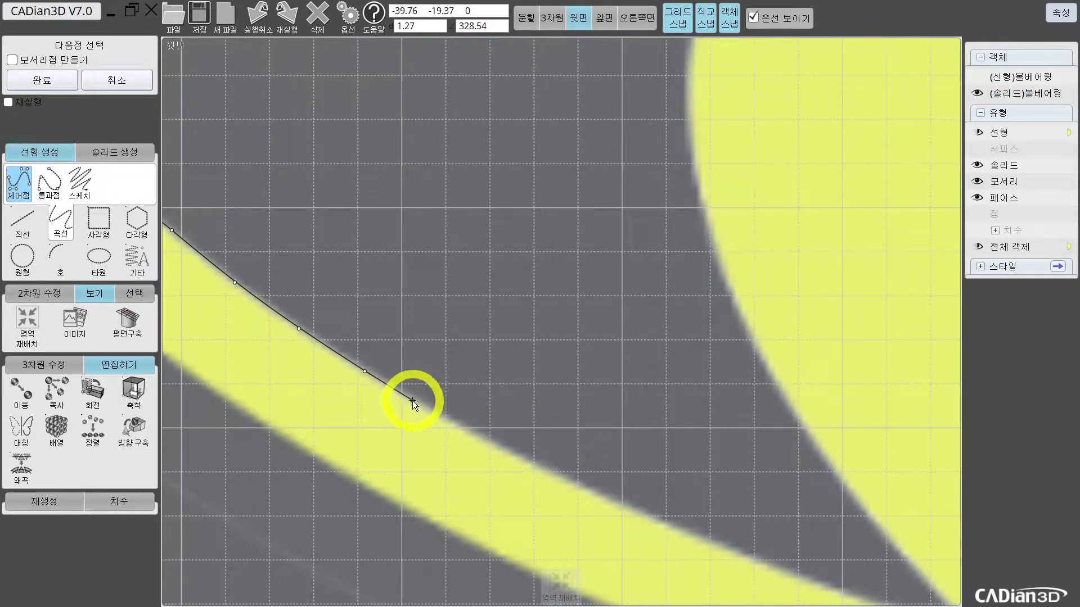
pyautogui.click(413, 401)
pyautogui.moveTo(480, 438); pyautogui.dragTo(402, 399, button='middle')
pyautogui.click(400, 399)
pyautogui.click(456, 430)
pyautogui.moveTo(484, 457); pyautogui.dragTo(400, 393, button='middle')
pyautogui.click(402, 393)
# Trace the remaining rim edge to the sharp tip where the rim meets the lower wing
pyautogui.click(470, 424)
pyautogui.click(542, 451)
pyautogui.click(595, 474)
pyautogui.click(659, 489)
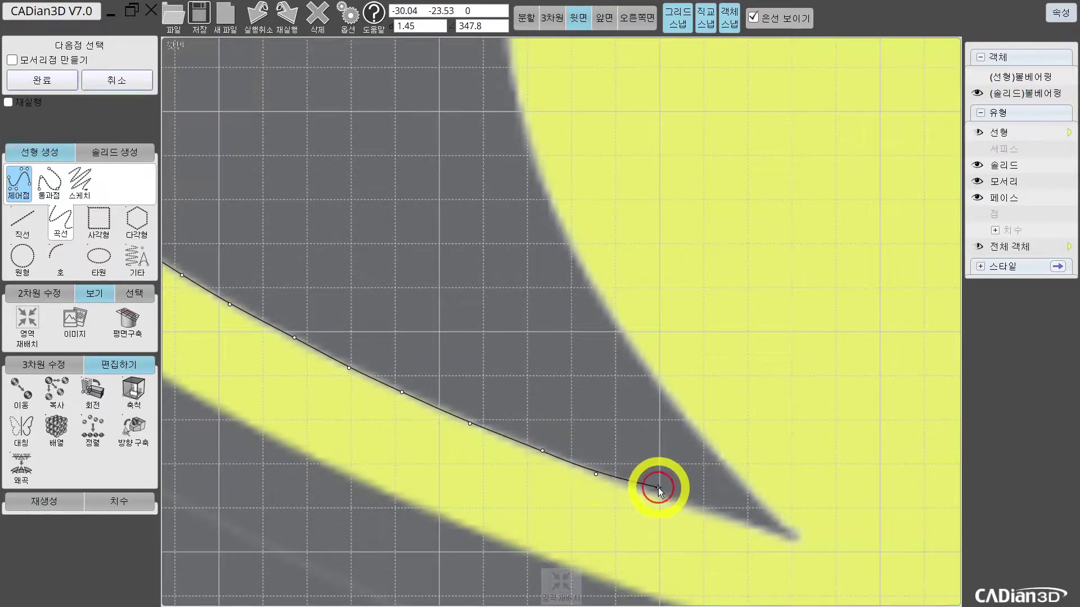
pyautogui.moveTo(659, 489); pyautogui.dragTo(483, 418, button='middle')
pyautogui.click(493, 421)
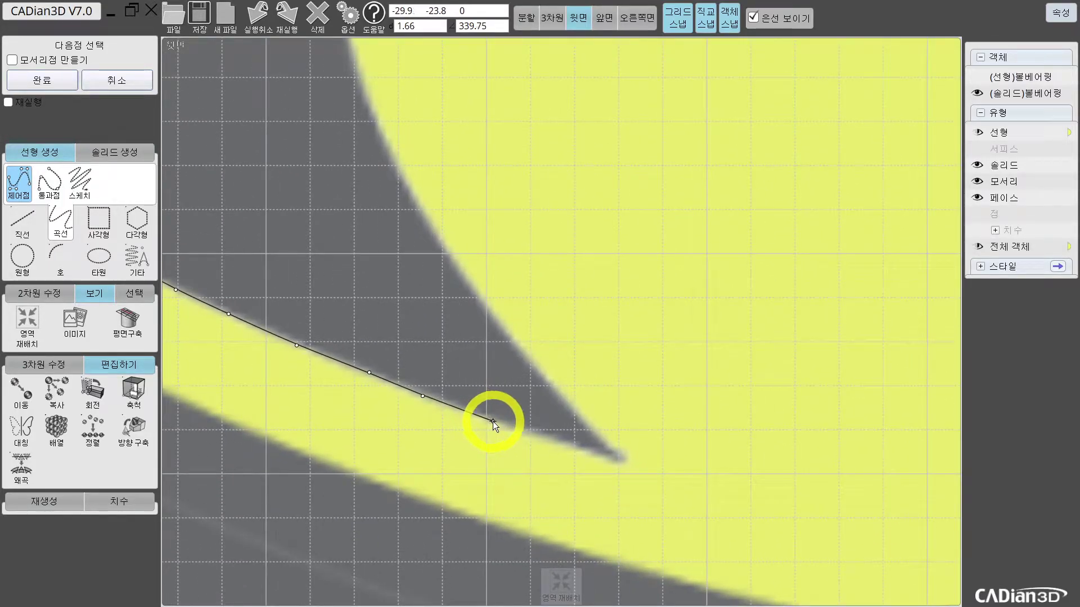
pyautogui.click(548, 438)
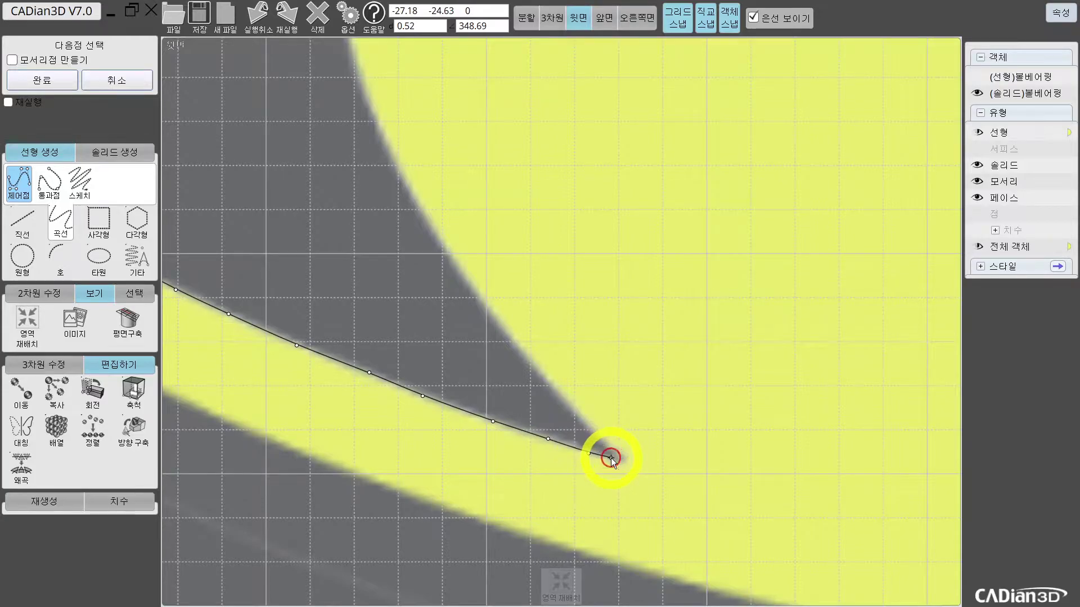
pyautogui.click(630, 462)
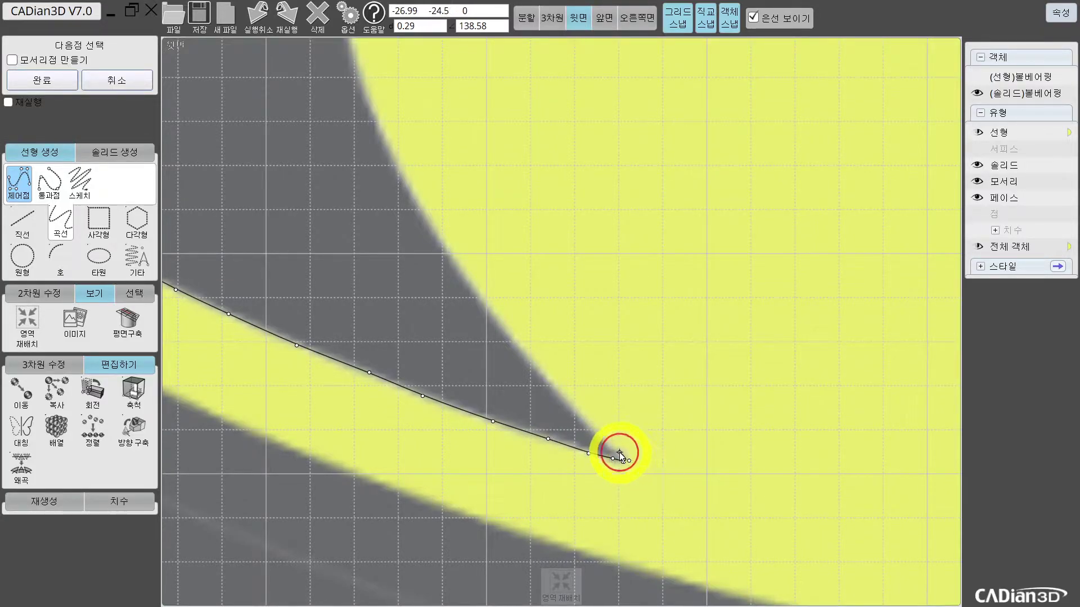
# Turn the curve around the sharp tip and trace up the slanted outer edge of the lower wing
pyautogui.click(616, 453)
pyautogui.click(591, 429)
pyautogui.click(568, 403)
pyautogui.click(532, 359)
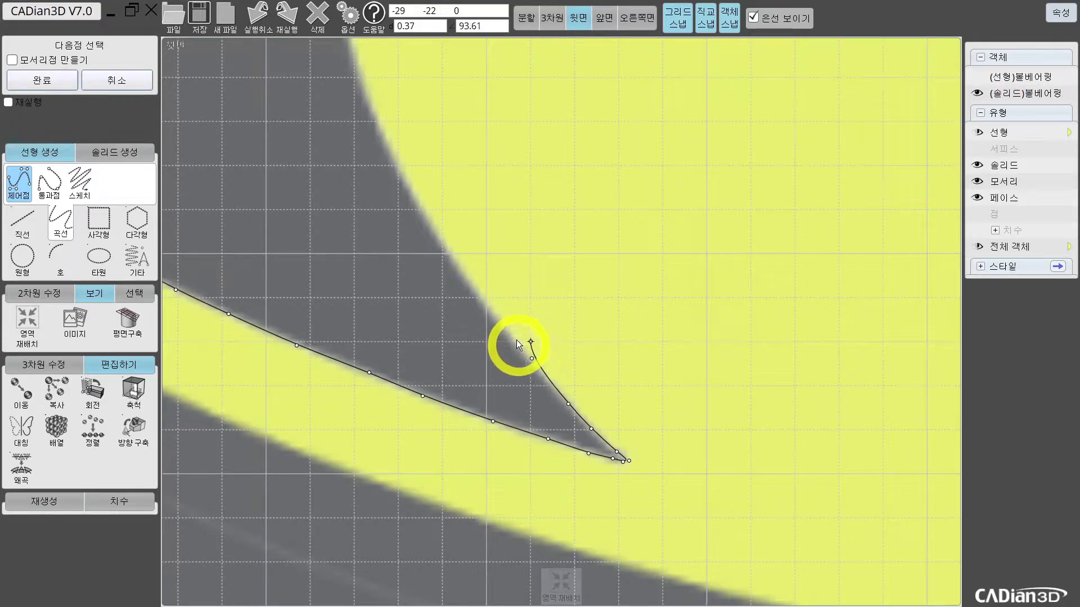
pyautogui.click(480, 295)
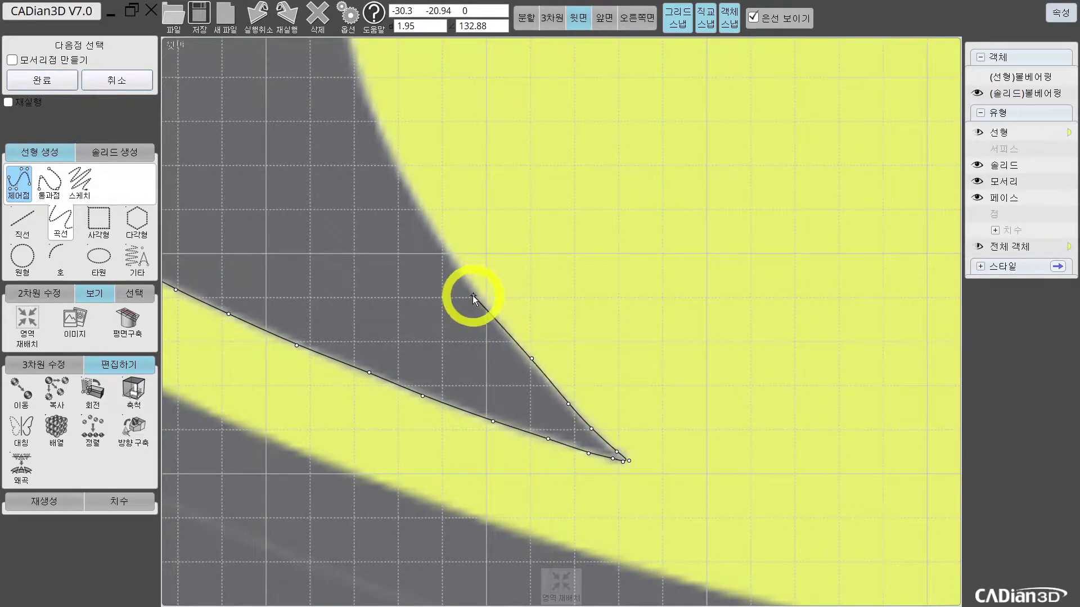
pyautogui.click(434, 218)
pyautogui.click(437, 232)
# Trace up the lower wing's steepening outer edge and along its near-vertical leftmost side
pyautogui.moveTo(406, 176); pyautogui.dragTo(457, 295, button='middle')
pyautogui.click(457, 296)
pyautogui.click(429, 241)
pyautogui.click(409, 194)
pyautogui.click(398, 144)
pyautogui.moveTo(398, 144); pyautogui.dragTo(431, 335, button='middle')
pyautogui.click(423, 325)
pyautogui.click(423, 283)
pyautogui.click(419, 232)
pyautogui.click(423, 195)
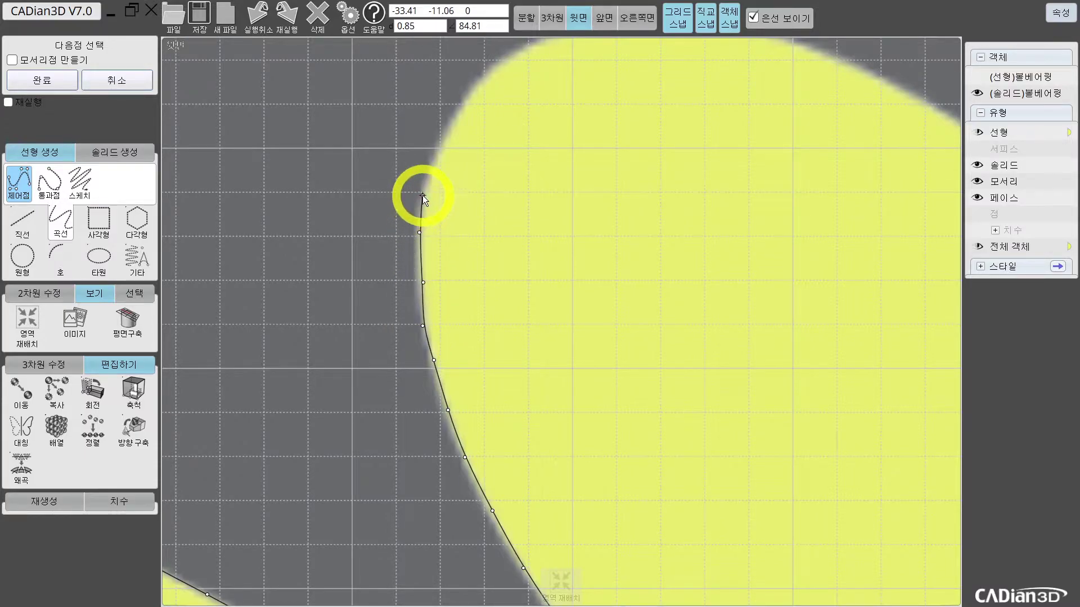
# Curve around the upper-left shoulder of the lower wing toward its rounded top
pyautogui.click(451, 121)
pyautogui.moveTo(451, 122); pyautogui.dragTo(355, 381, button='middle')
pyautogui.click(377, 349)
pyautogui.click(400, 324)
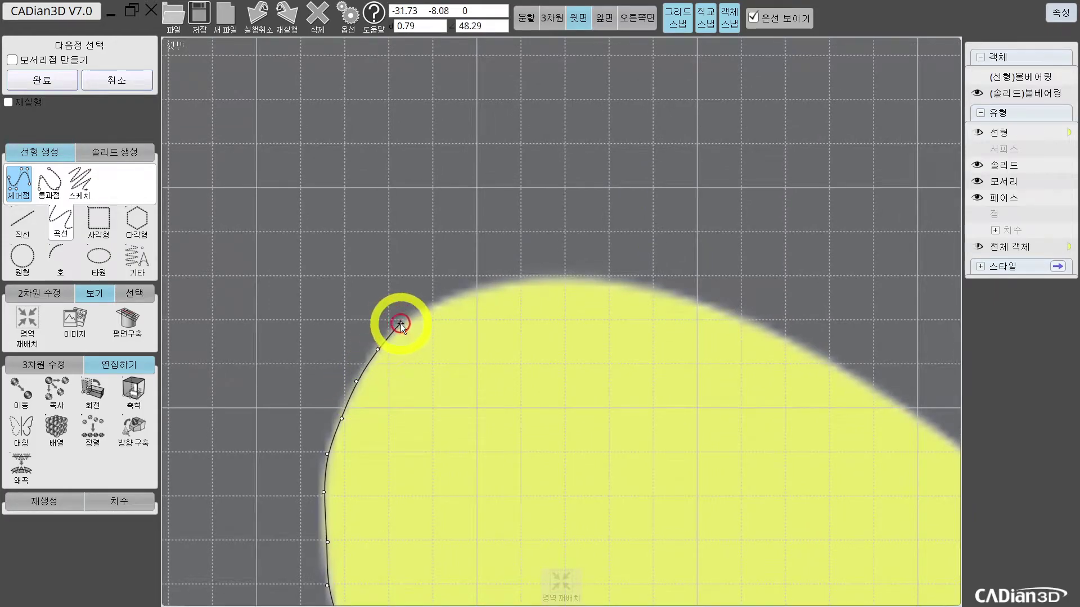
pyautogui.click(434, 304)
pyautogui.click(471, 289)
# Trace over the lower wing's rounded top to where its edge begins sloping down toward the notch
pyautogui.click(515, 282)
pyautogui.click(555, 280)
pyautogui.click(594, 283)
pyautogui.click(630, 286)
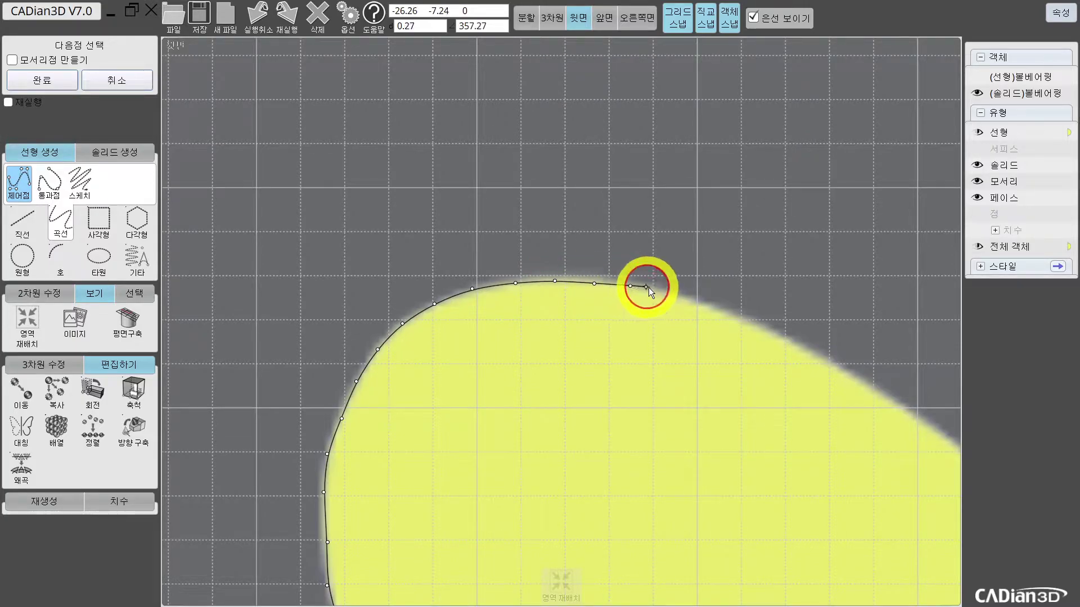
pyautogui.click(664, 296)
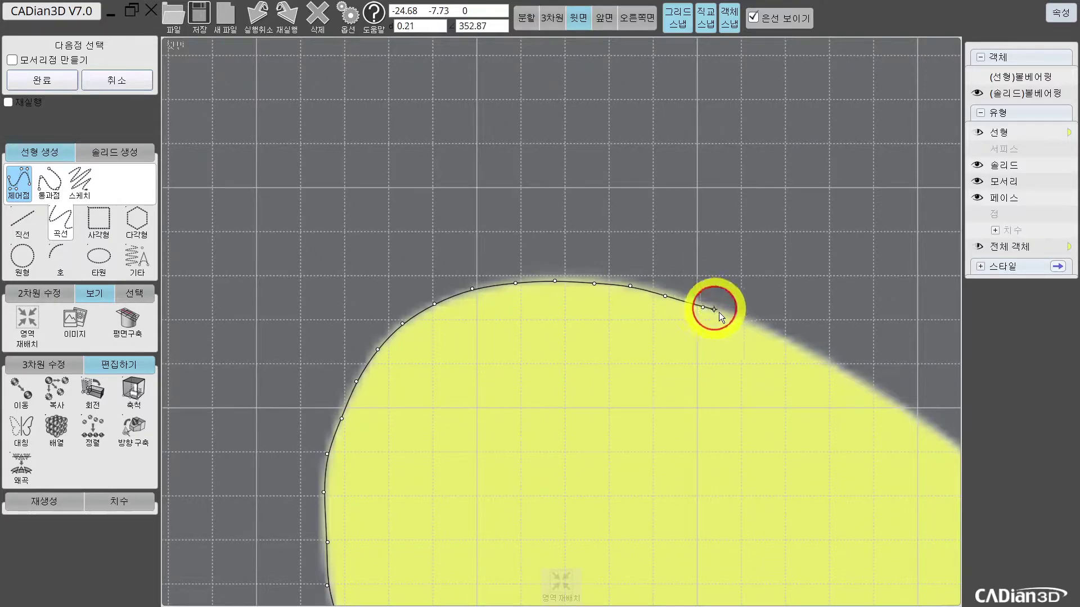
pyautogui.click(737, 319)
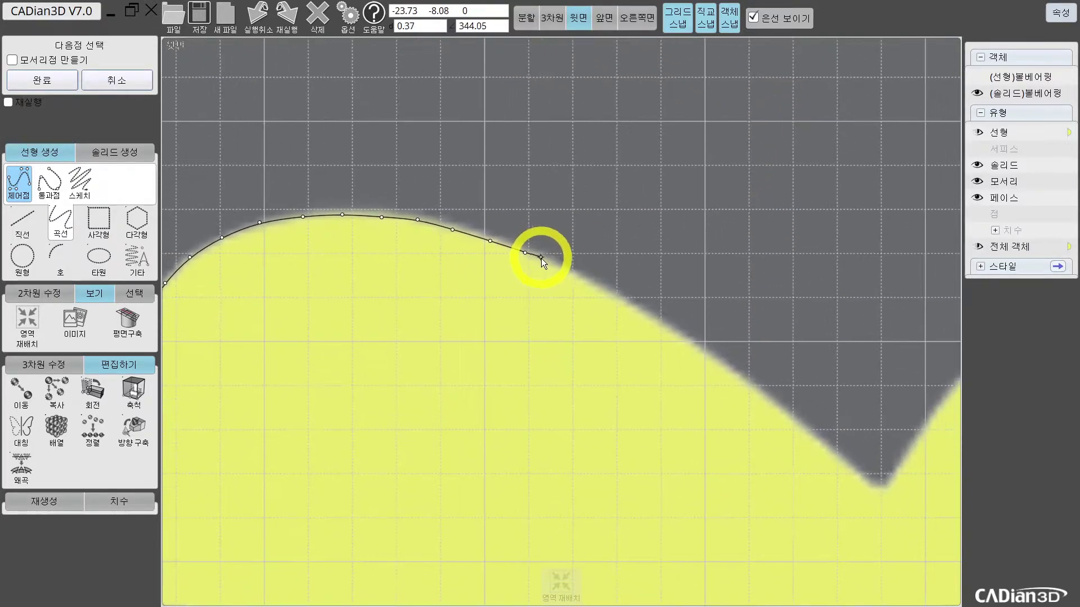
# Follow the lower wing's upper edge down its long slope toward the notch before the smaller hump
pyautogui.click(564, 271)
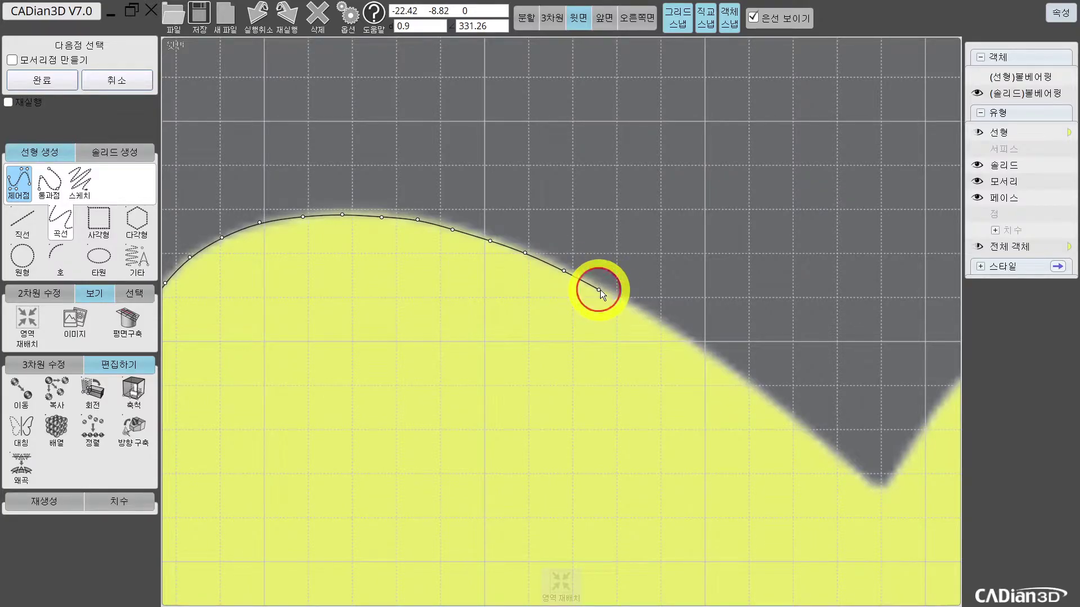
pyautogui.click(598, 289)
pyautogui.click(630, 307)
pyautogui.click(666, 329)
pyautogui.click(705, 353)
pyautogui.moveTo(734, 376); pyautogui.dragTo(615, 327, button='middle')
pyautogui.click(615, 327)
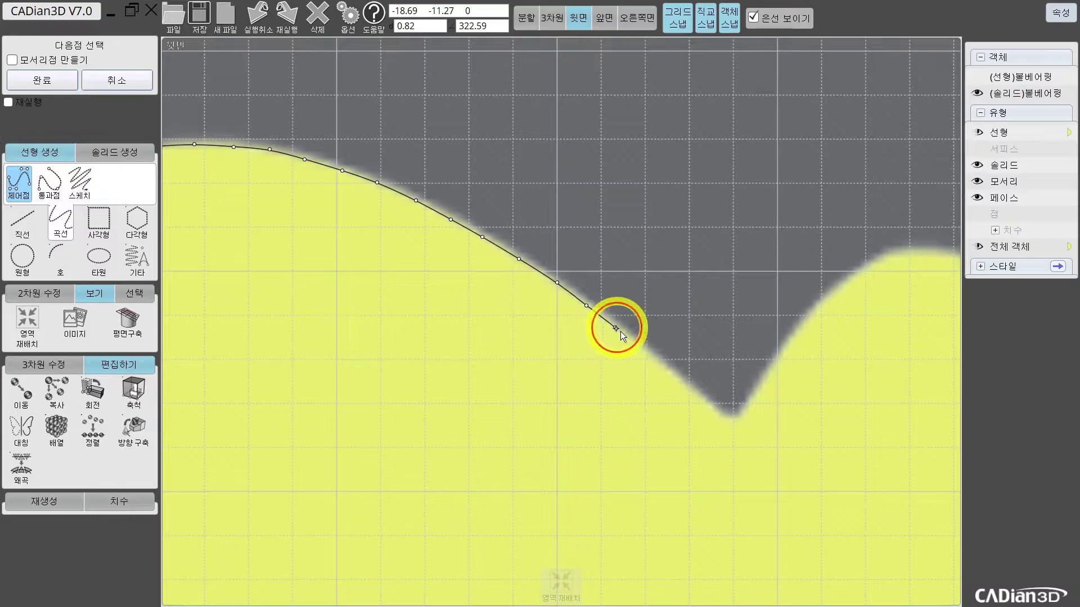
# Trace around the bottom of the notch and up the rising side of the smaller hump
pyautogui.click(651, 352)
pyautogui.click(701, 395)
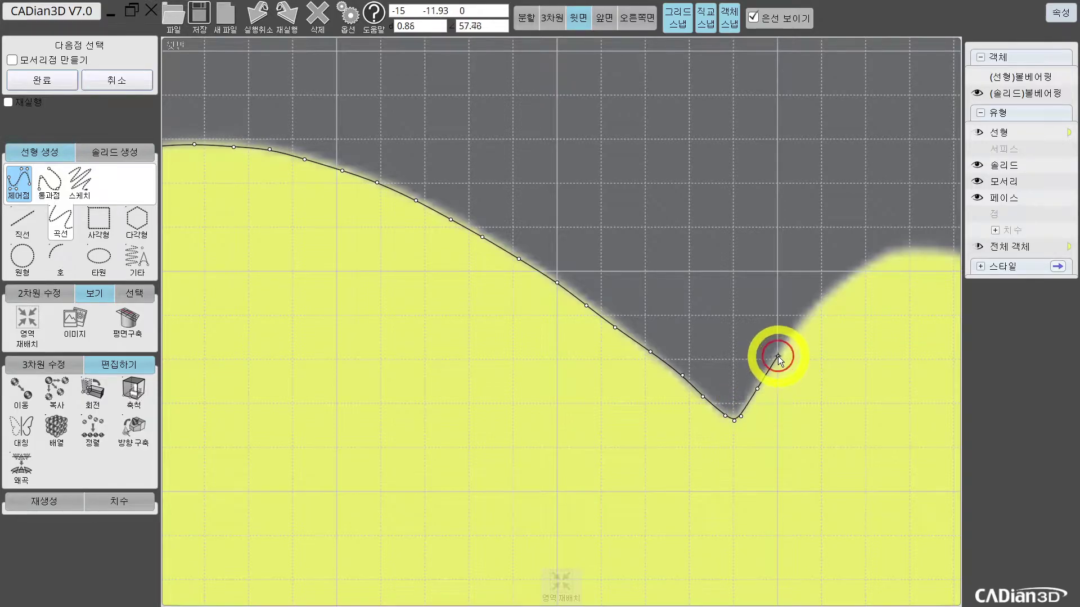
pyautogui.moveTo(778, 355); pyautogui.dragTo(536, 450, button='middle')
pyautogui.click(568, 410)
pyautogui.click(597, 379)
# Trace over the rounded top of the smaller hump to the start of its inner slope
pyautogui.click(646, 344)
pyautogui.click(670, 337)
pyautogui.click(701, 337)
pyautogui.click(697, 338)
pyautogui.click(726, 343)
pyautogui.click(748, 352)
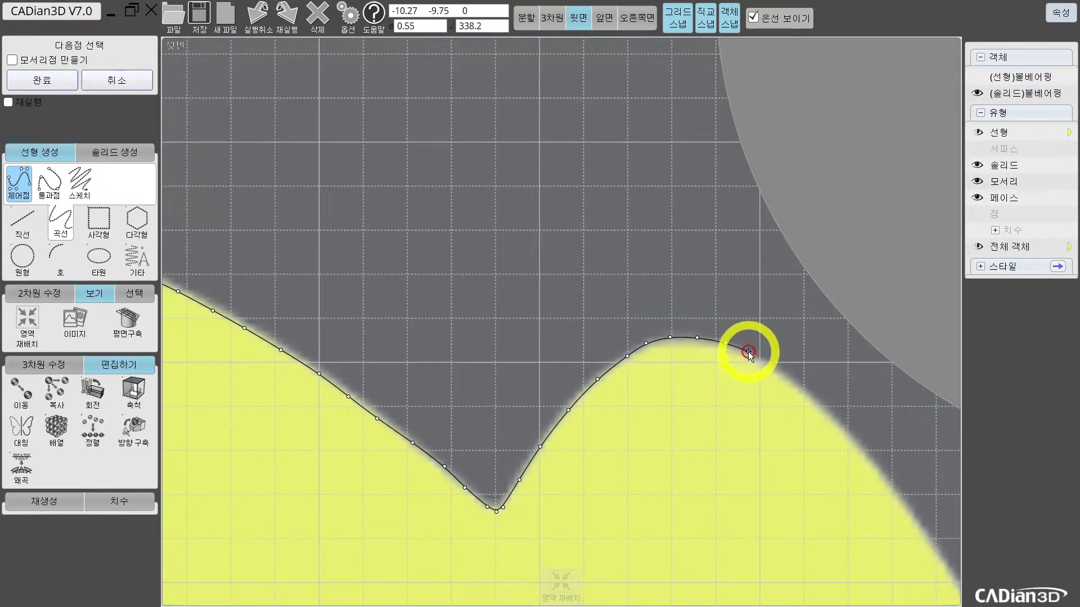
pyautogui.click(771, 366)
# Extend the curve down the smaller hump's steepening inner side below the bearing ring
pyautogui.moveTo(819, 413); pyautogui.dragTo(661, 333, button='middle')
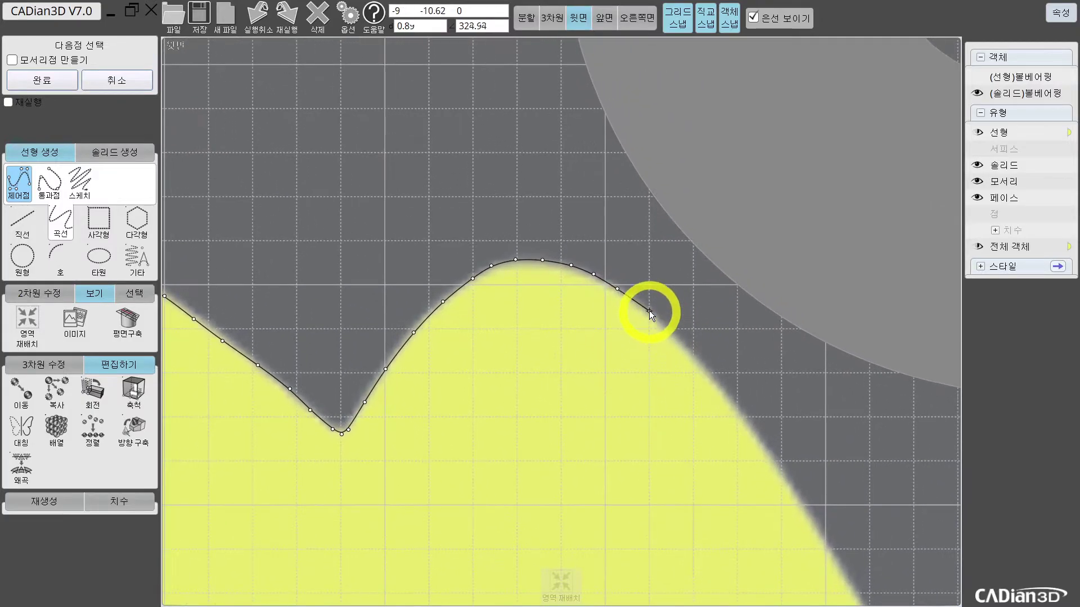
pyautogui.click(644, 311)
pyautogui.click(671, 337)
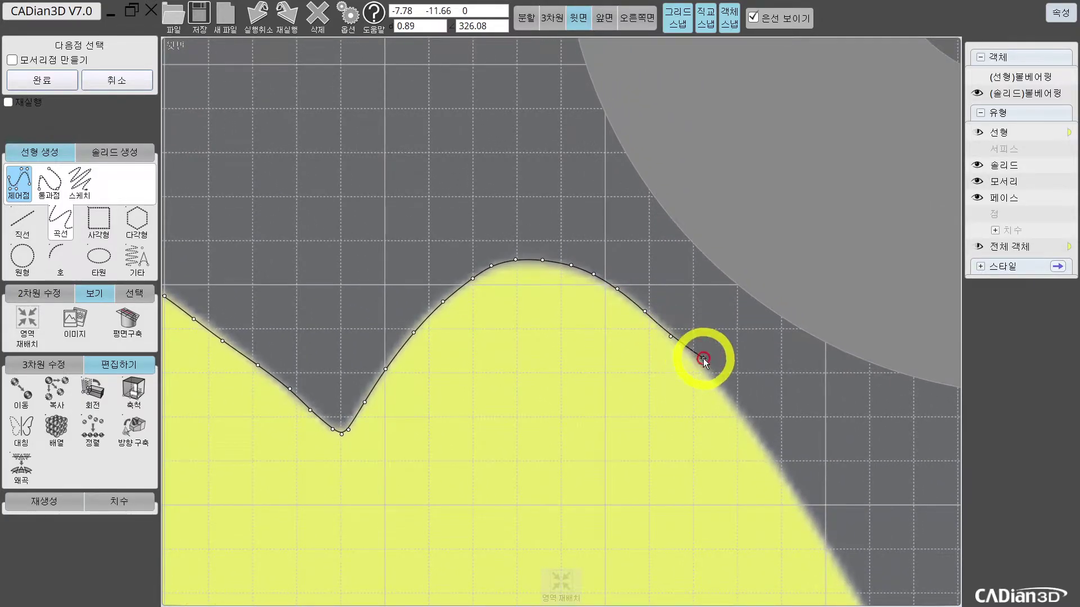
pyautogui.click(731, 400)
pyautogui.moveTo(732, 400); pyautogui.dragTo(542, 214, button='middle')
pyautogui.click(572, 252)
pyautogui.click(602, 288)
pyautogui.click(625, 325)
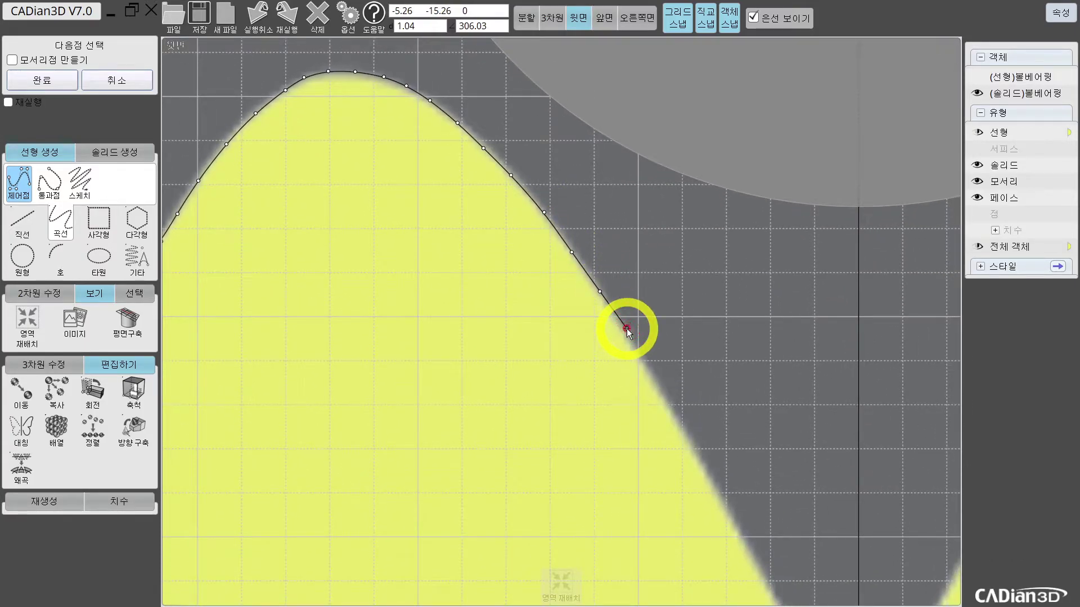
# Extend the curve down the smaller hump's straight inner slope toward the V-shaped notch at the centre
pyautogui.moveTo(654, 387); pyautogui.dragTo(523, 266, button='middle')
pyautogui.click(530, 256)
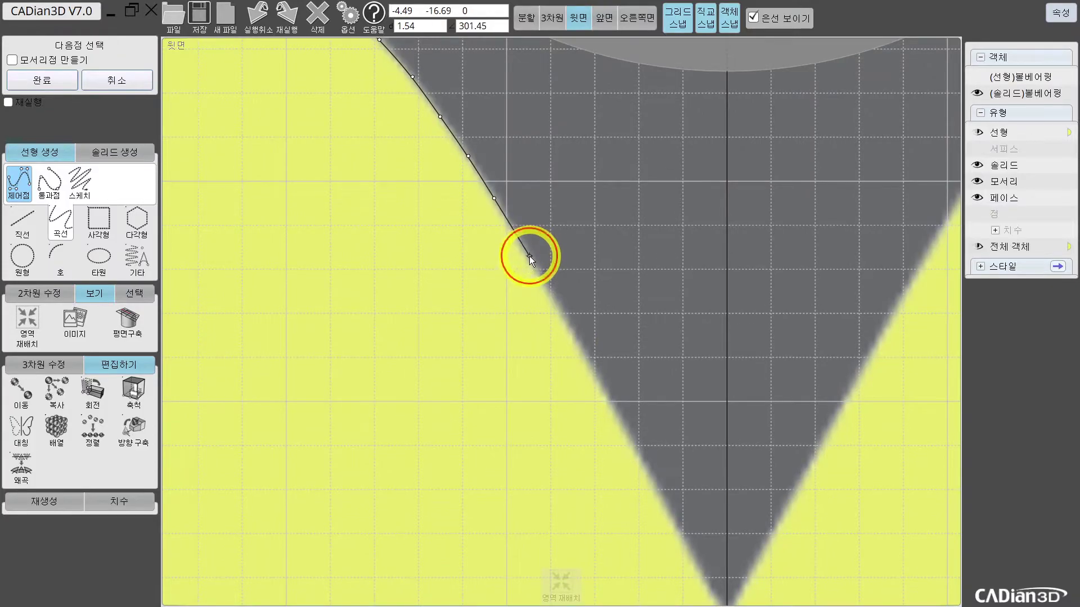
pyautogui.click(554, 303)
pyautogui.click(583, 357)
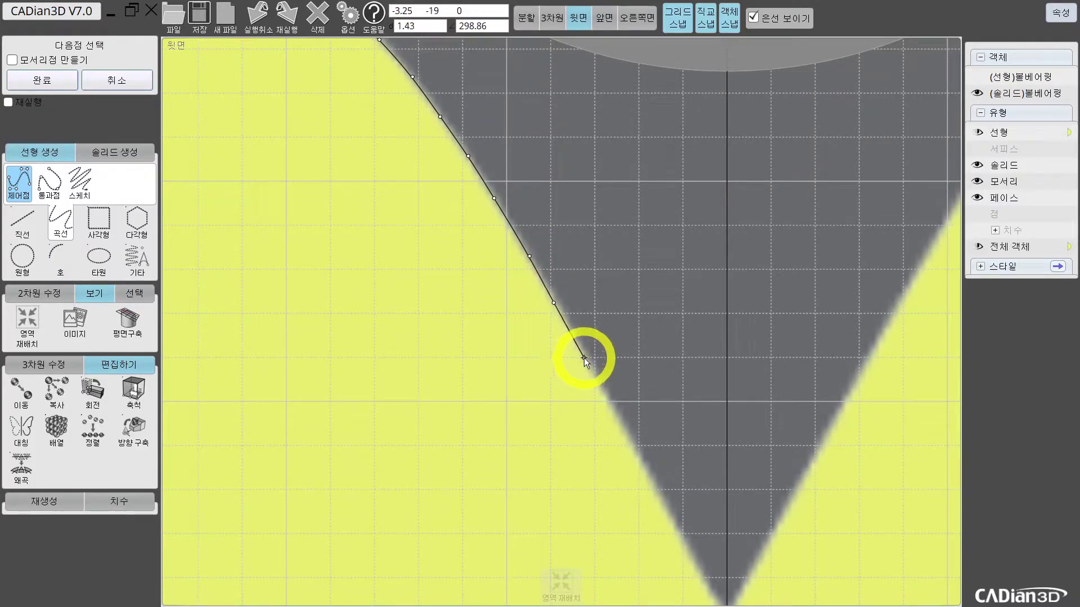
pyautogui.click(608, 400)
pyautogui.moveTo(699, 491); pyautogui.dragTo(633, 386, button='middle')
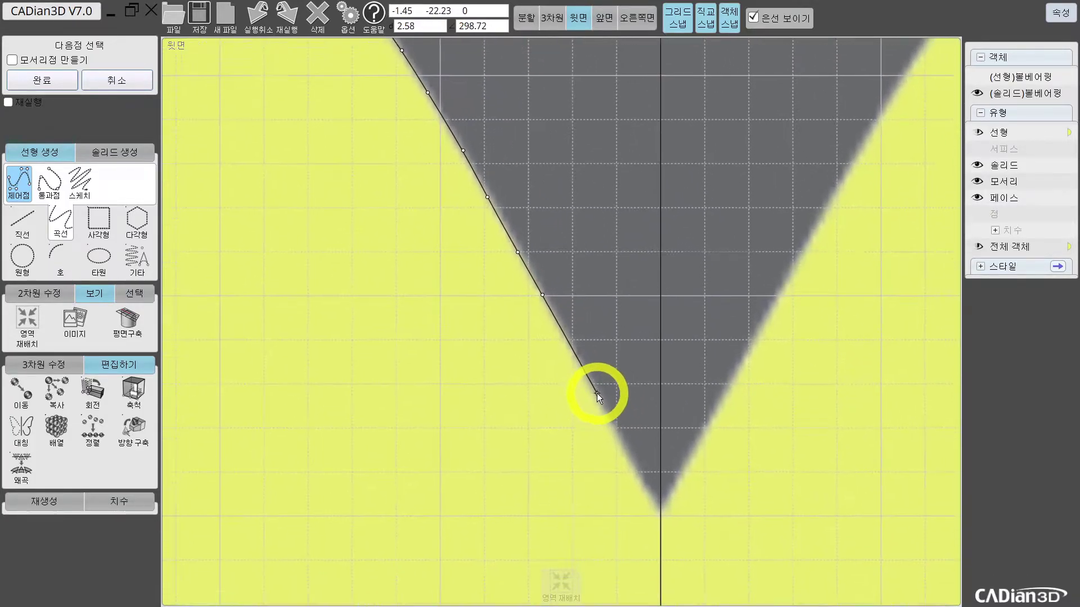
# Carry the curve through the tip of the central V notch and finish it just past the vertical centre line
pyautogui.click(596, 389)
pyautogui.click(676, 515)
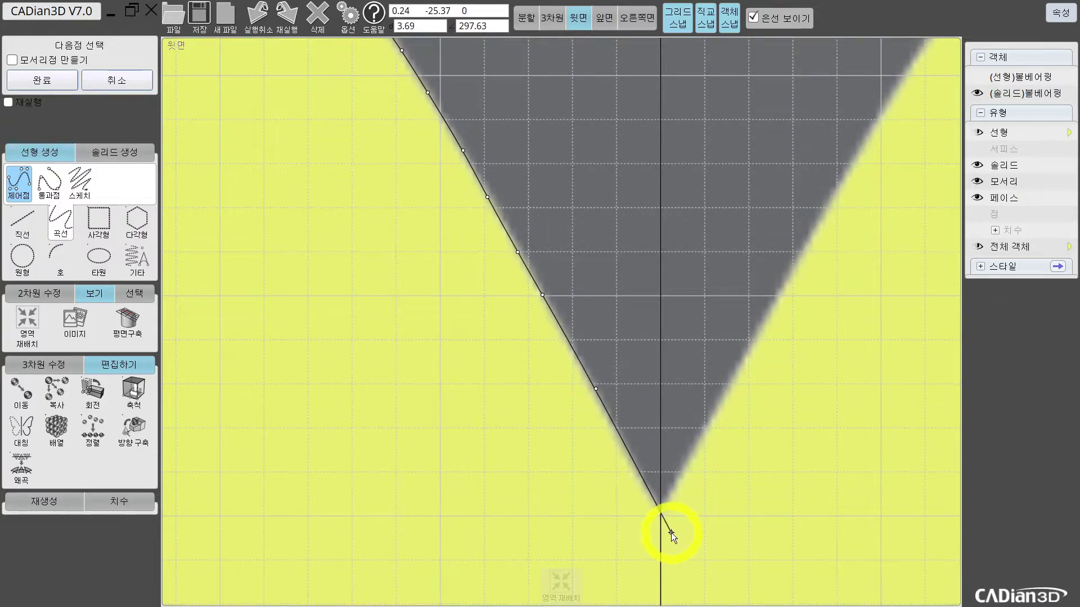
pyautogui.click(671, 532)
pyautogui.scroll(-4, 671, 532)
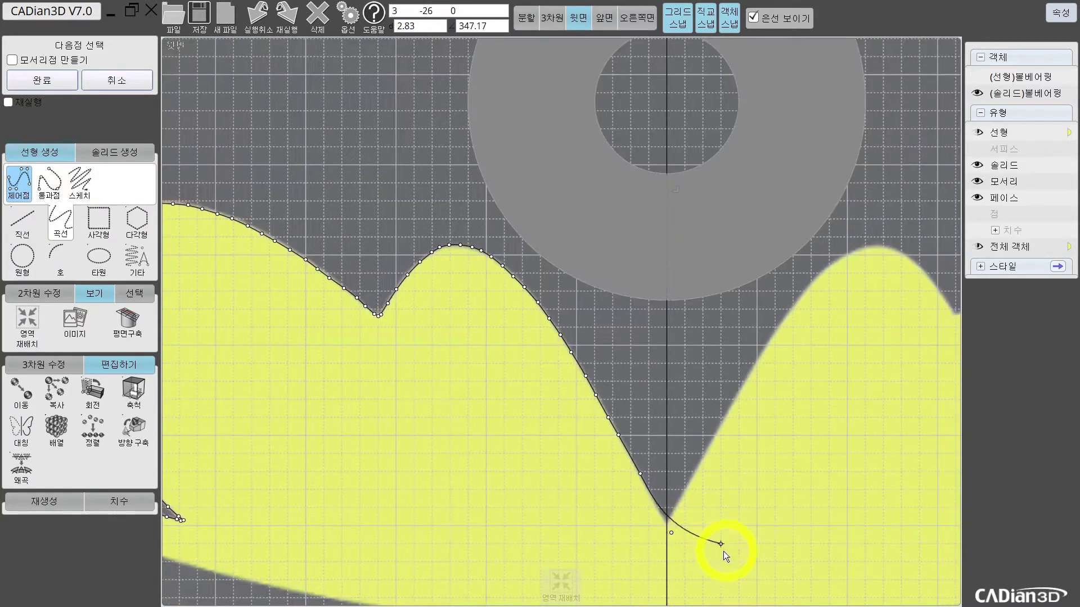
pyautogui.rightClick(702, 530)
# Select the upper and lower traced curves and connect them into one continuous curve
pyautogui.scroll(-3, 315, 198)
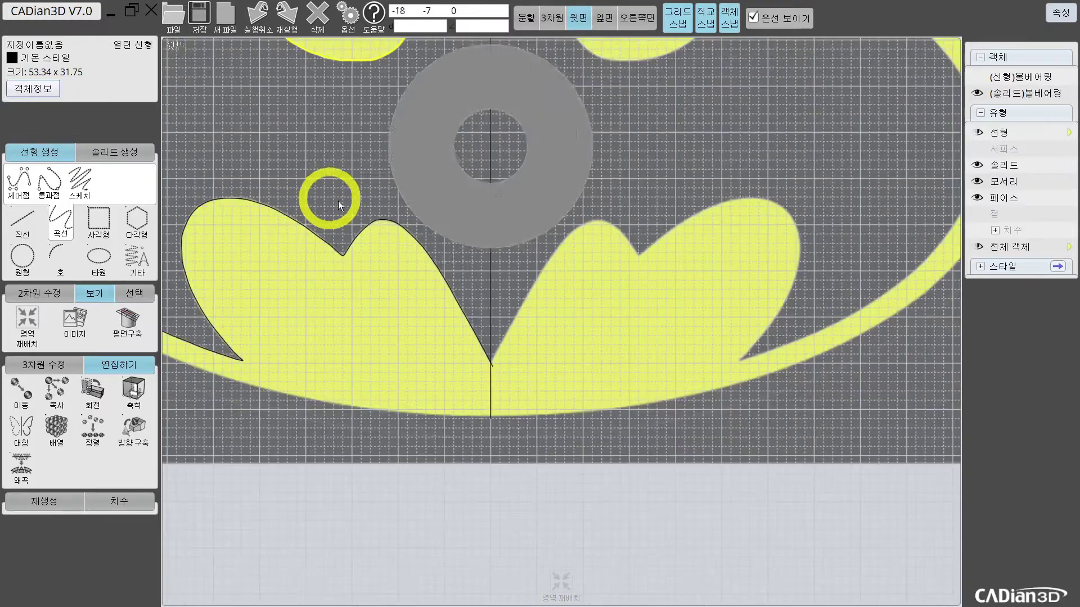
pyautogui.click(445, 281)
pyautogui.scroll(-3, 368, 210)
pyautogui.moveTo(354, 119); pyautogui.dragTo(386, 183, button='middle')
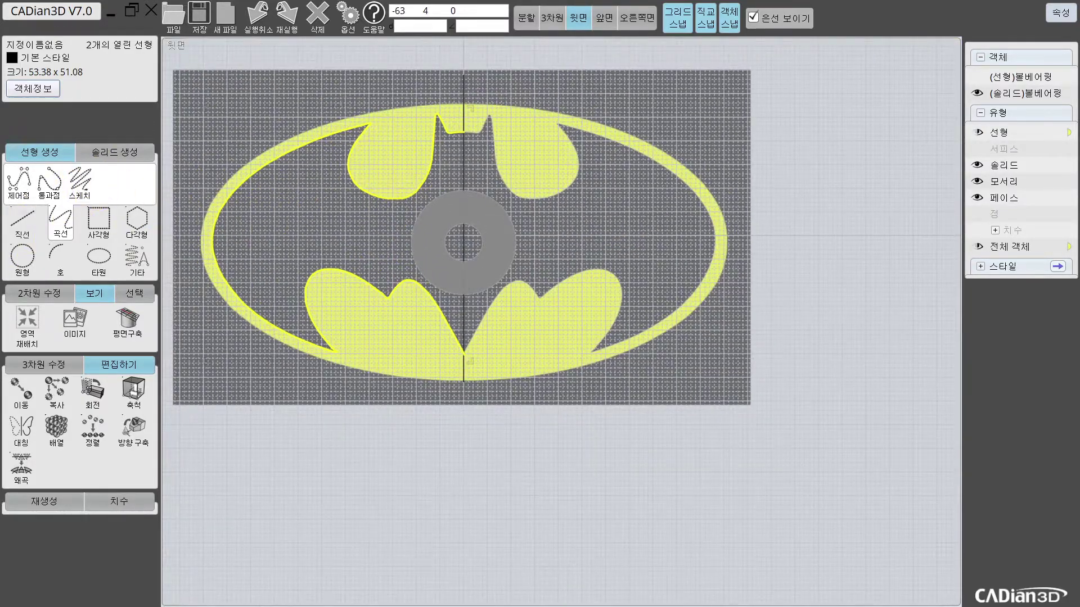
pyautogui.scroll(2, 354, 176)
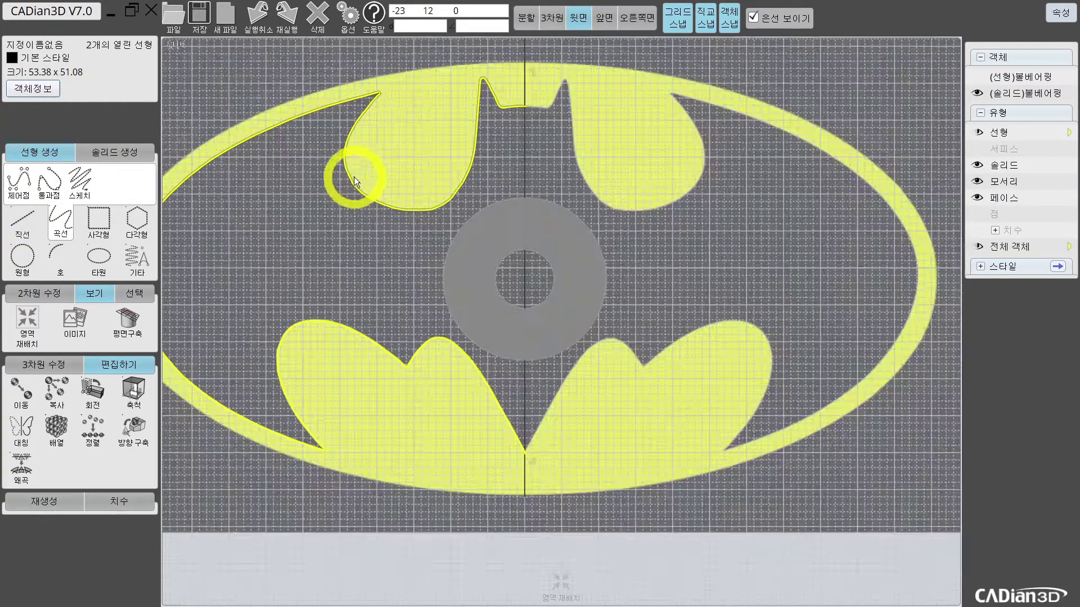
pyautogui.click(39, 294)
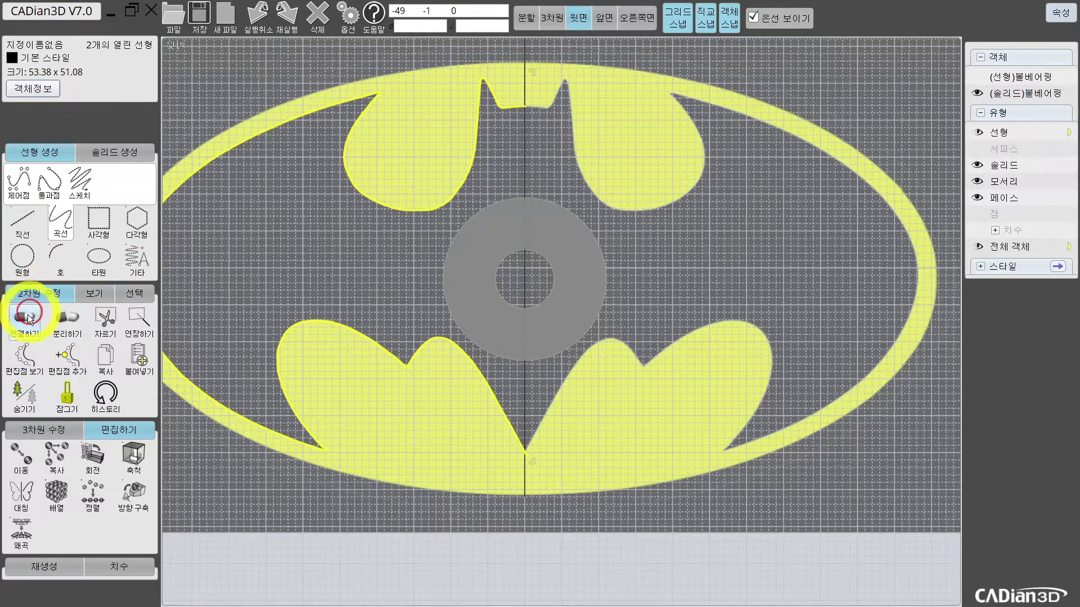
# Trim the traced curve's short ends that overshoot the vertical centre line at the head and the V notch
pyautogui.moveTo(399, 242); pyautogui.dragTo(515, 180)
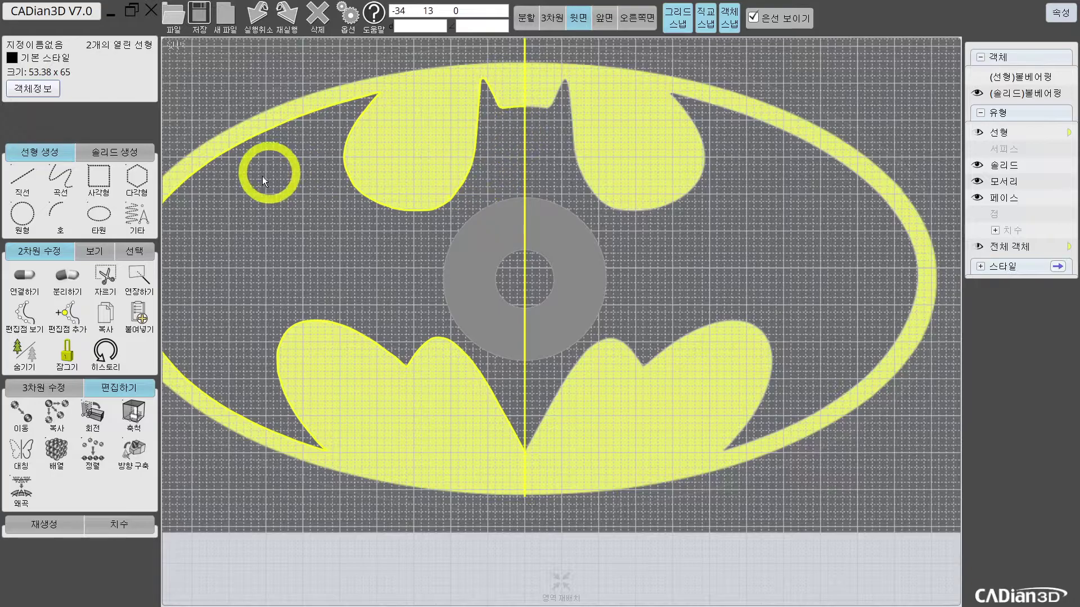
pyautogui.click(109, 331)
pyautogui.click(103, 281)
pyautogui.click(103, 281)
pyautogui.rightClick(546, 125)
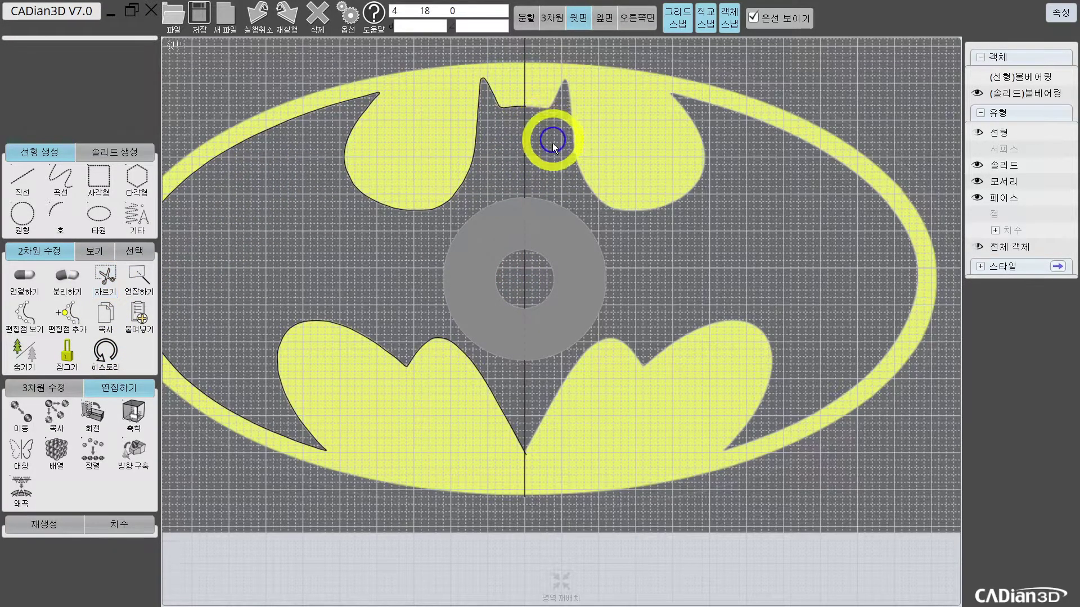
pyautogui.scroll(2, 526, 463)
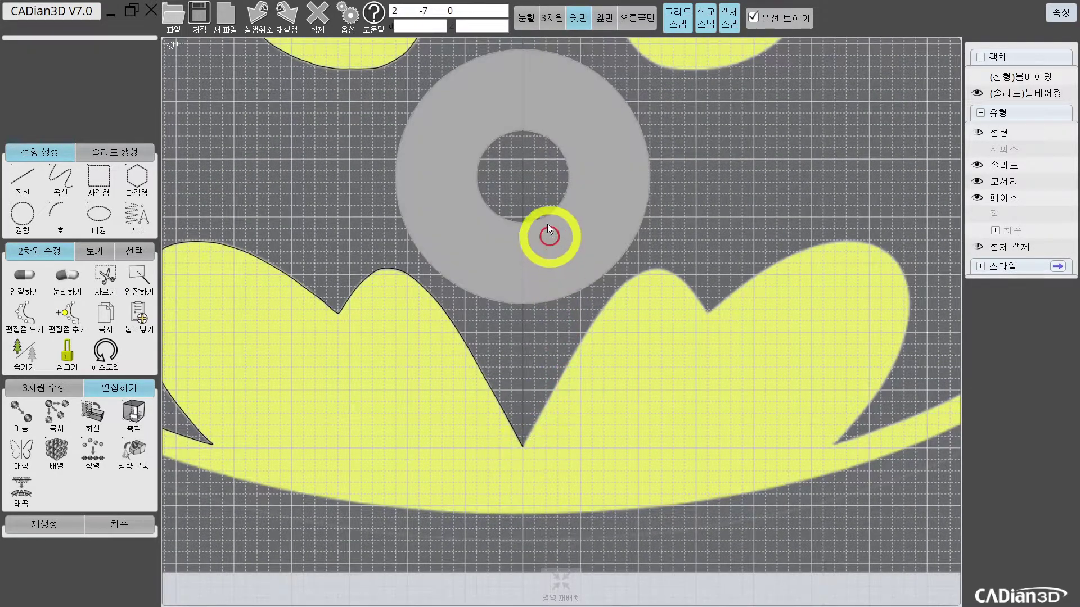
pyautogui.moveTo(543, 215); pyautogui.dragTo(502, 496, button='middle')
pyautogui.scroll(2, 506, 152)
pyautogui.scroll(6, 481, 207)
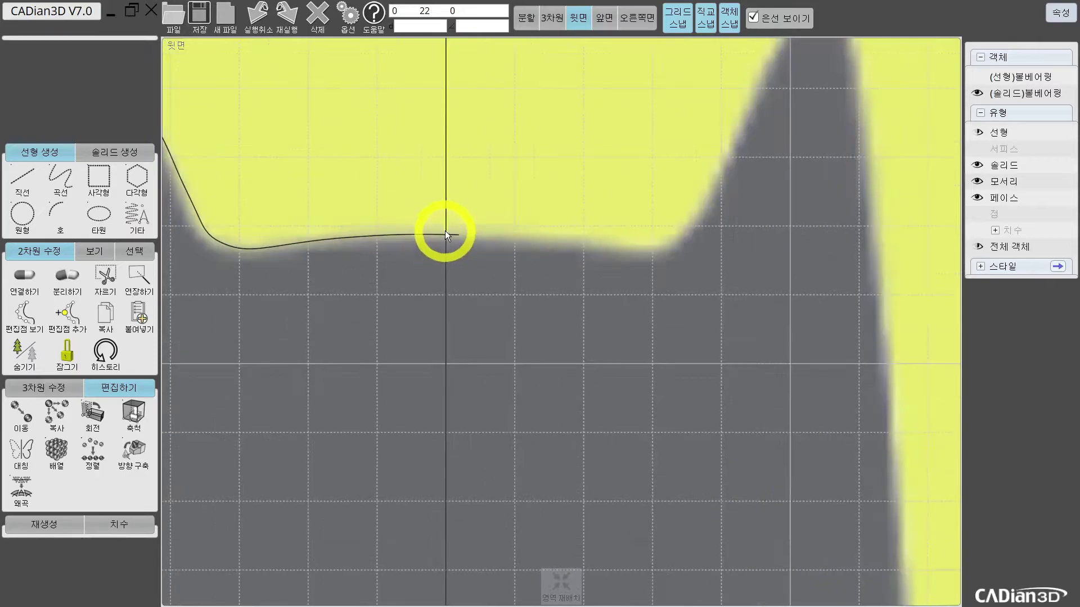
pyautogui.moveTo(465, 253)
pyautogui.mouseDown()
pyautogui.moveTo(434, 228)
pyautogui.moveTo(482, 231)
pyautogui.mouseUp()
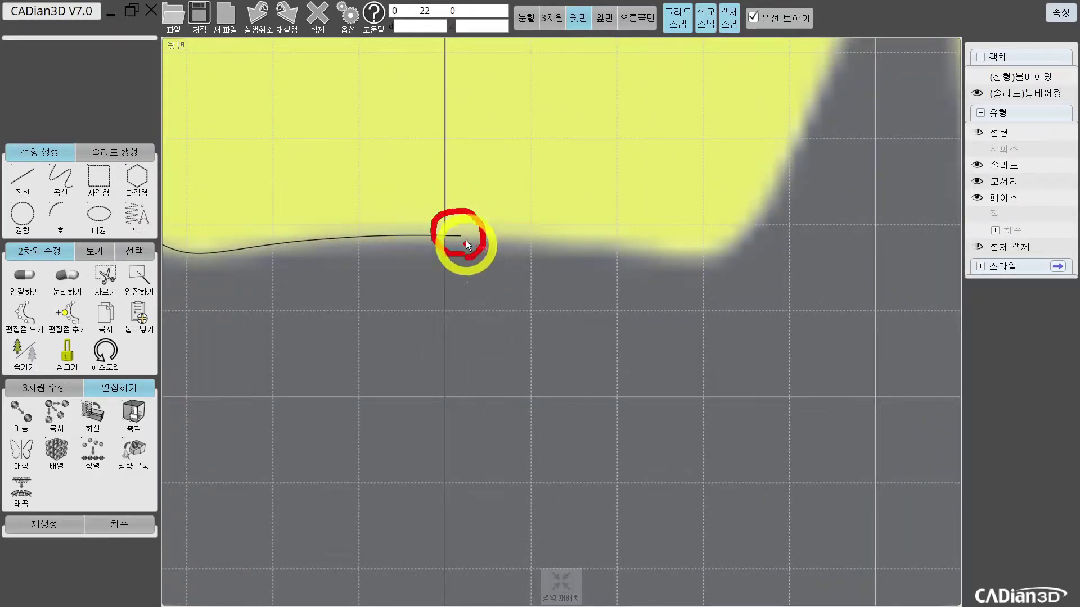
pyautogui.scroll(-4, 499, 228)
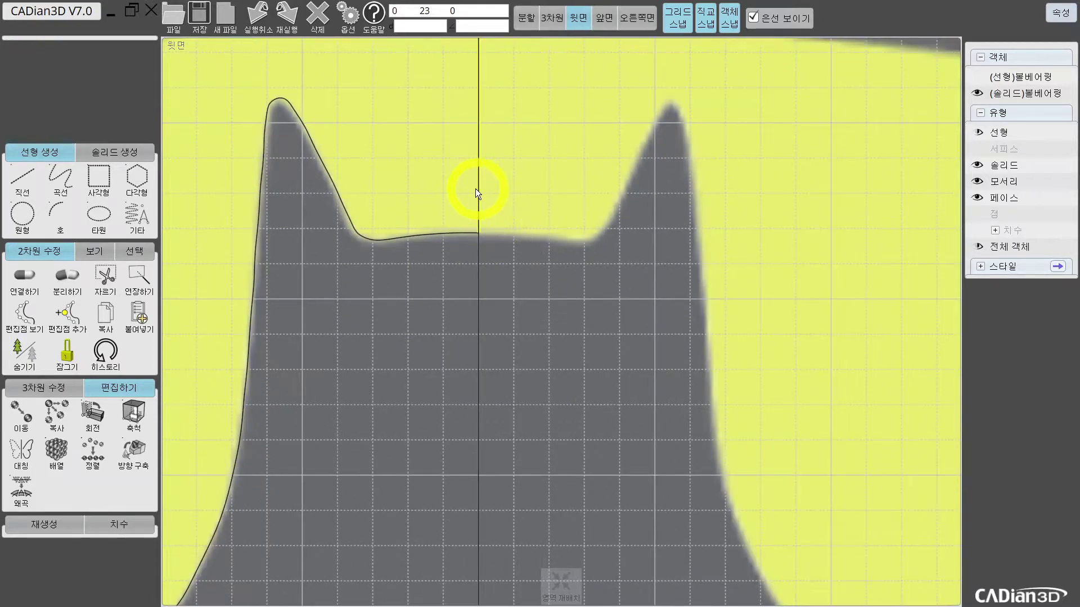
pyautogui.scroll(-4, 478, 192)
# Display the edit points of the trimmed half outline
pyautogui.click(449, 219)
pyautogui.scroll(-3, 449, 220)
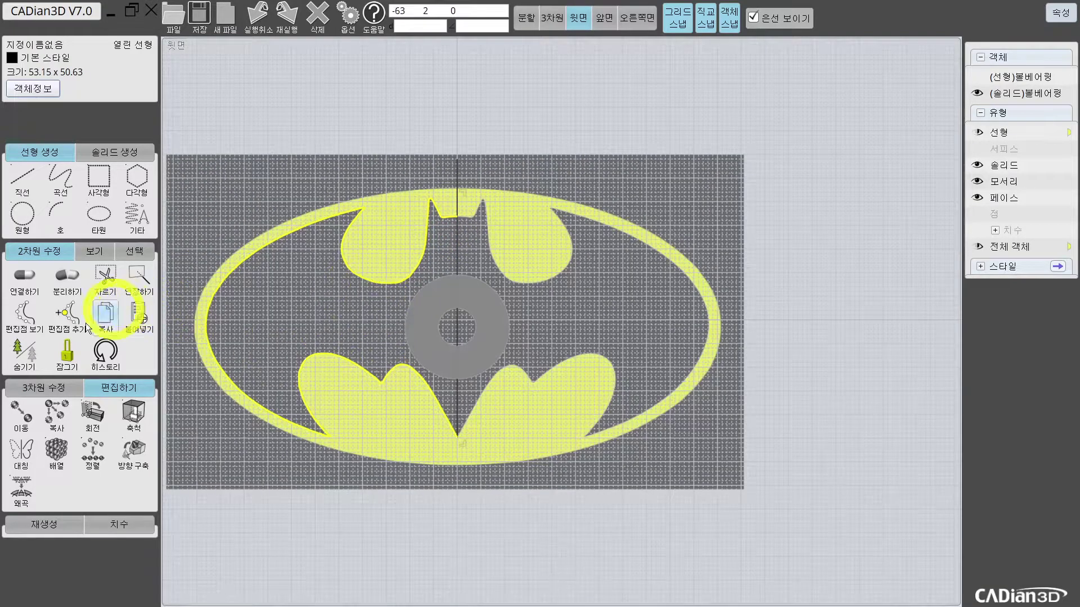
pyautogui.click(22, 312)
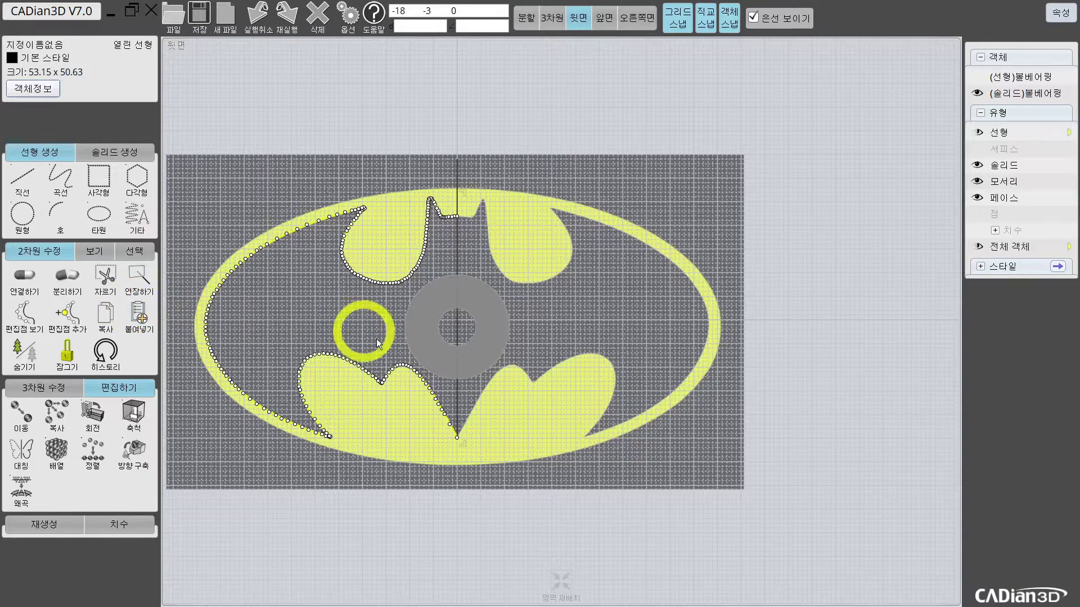
pyautogui.scroll(8, 373, 335)
pyautogui.scroll(-11, 366, 424)
pyautogui.scroll(4, 539, 309)
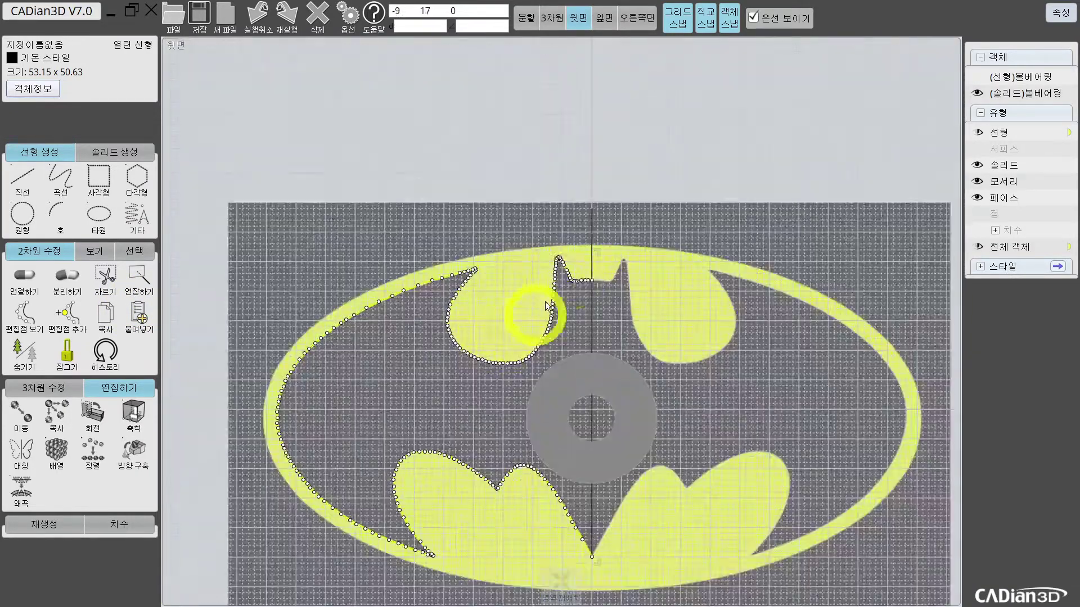
# Reposition the edit points around the head's corner at the ear base to follow the image edge
pyautogui.scroll(10, 539, 308)
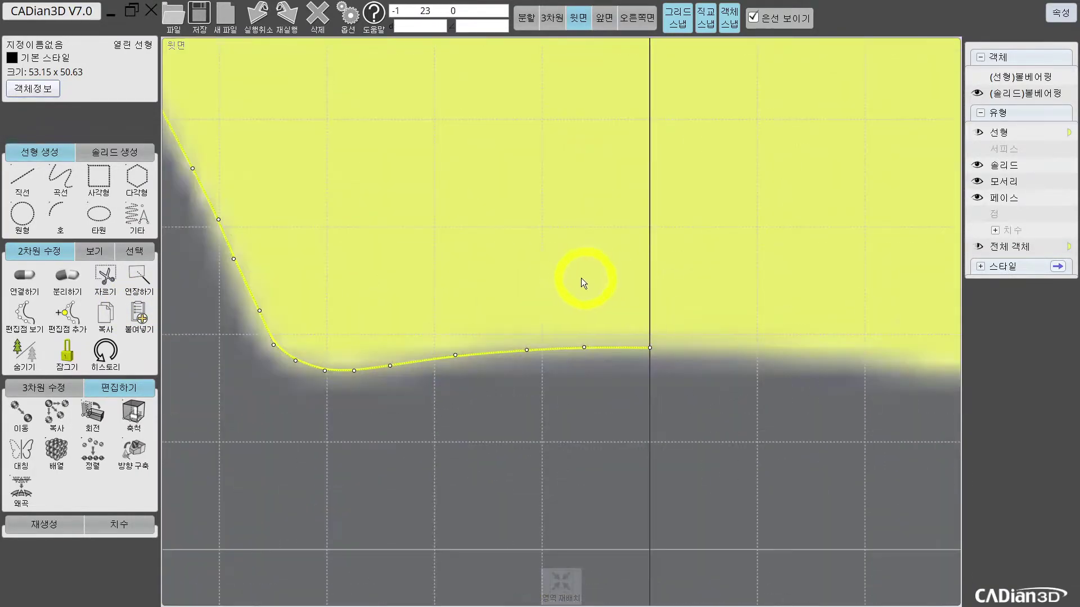
pyautogui.scroll(-5, 433, 289)
pyautogui.scroll(6, 378, 309)
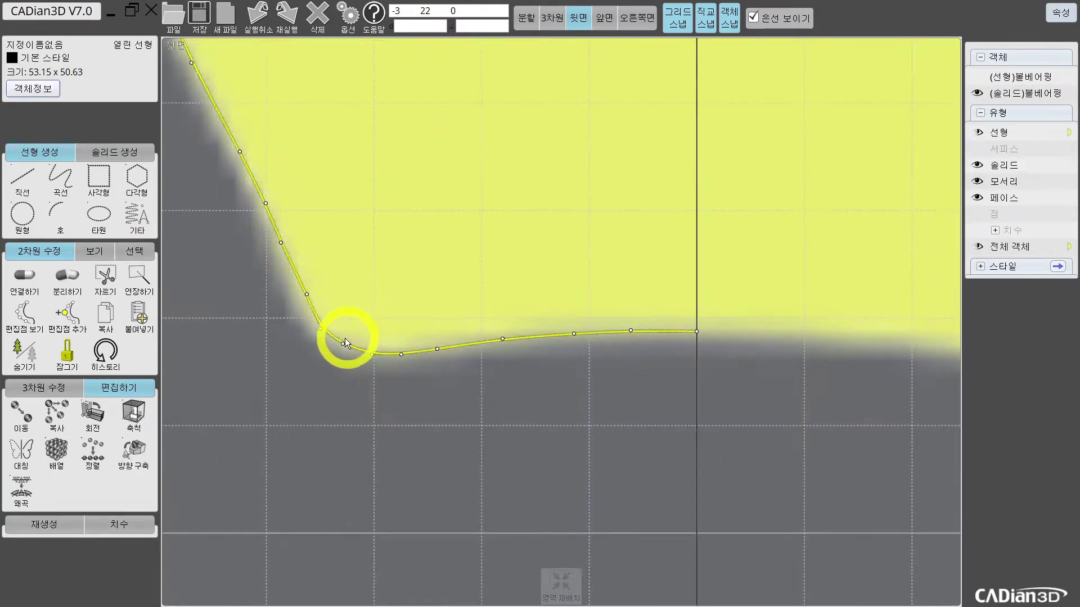
pyautogui.moveTo(342, 344); pyautogui.dragTo(343, 350)
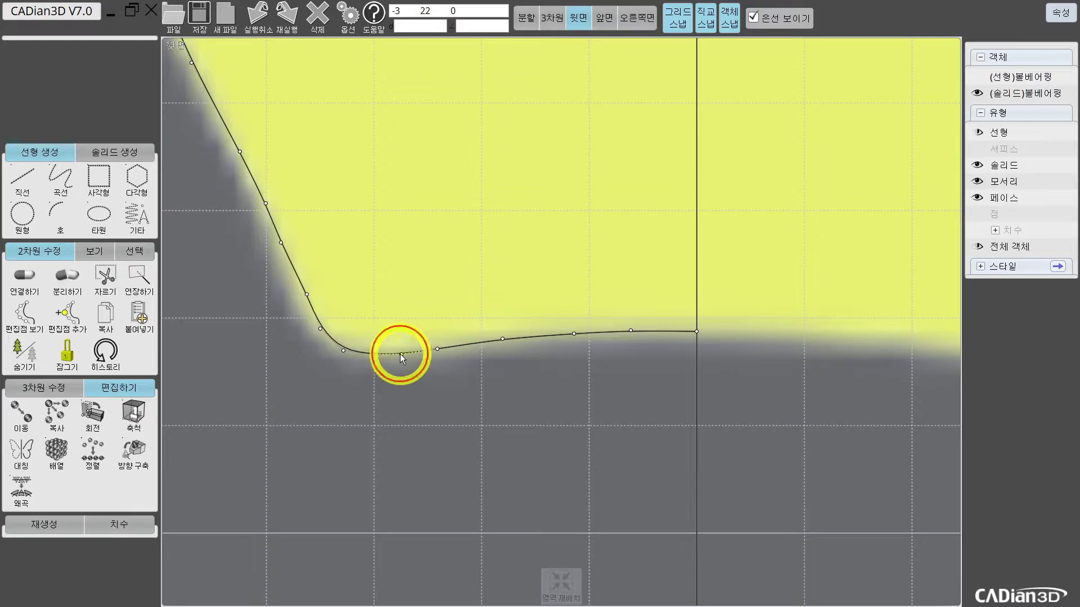
pyautogui.click(402, 350)
pyautogui.moveTo(504, 337); pyautogui.dragTo(504, 342)
# Adjust the edit points along the ear's inner slope up toward its tip to match the image
pyautogui.moveTo(378, 267); pyautogui.dragTo(470, 326, button='middle')
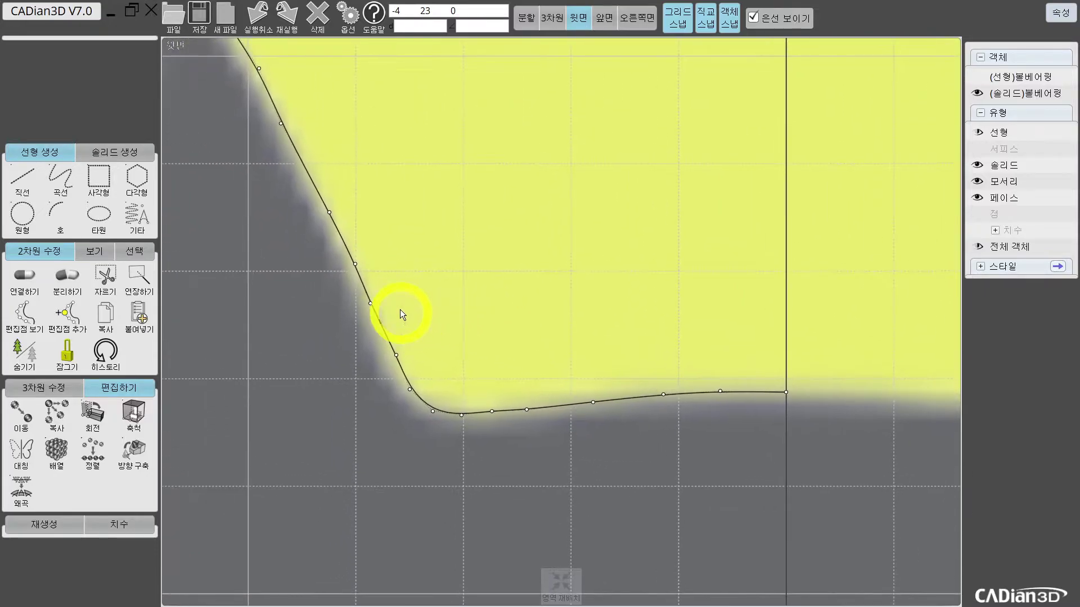
pyautogui.moveTo(427, 281); pyautogui.dragTo(477, 323, button='middle')
pyautogui.moveTo(413, 295); pyautogui.dragTo(405, 273)
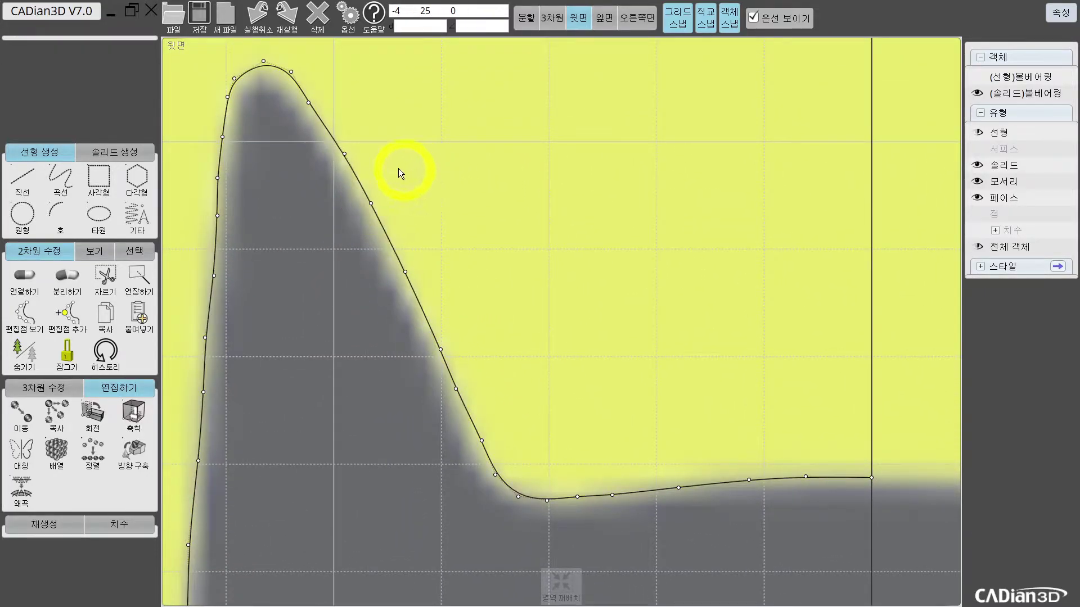
pyautogui.moveTo(405, 170); pyautogui.dragTo(464, 211, button='middle')
pyautogui.moveTo(367, 143); pyautogui.dragTo(377, 149)
# Shift the edit points on the upper part of the ear's outer side onto the image edge
pyautogui.moveTo(261, 251); pyautogui.dragTo(296, 248, button='middle')
pyautogui.moveTo(311, 252); pyautogui.dragTo(307, 264)
pyautogui.click(312, 215)
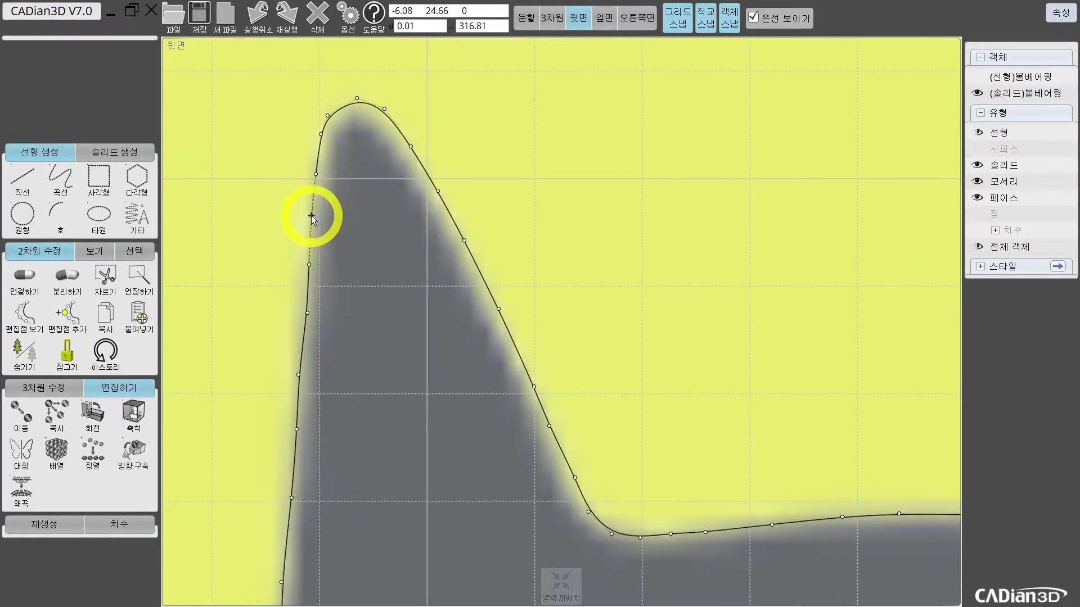
pyautogui.moveTo(313, 215); pyautogui.dragTo(292, 241)
pyautogui.scroll(-3, 315, 225)
pyautogui.scroll(-2, 295, 241)
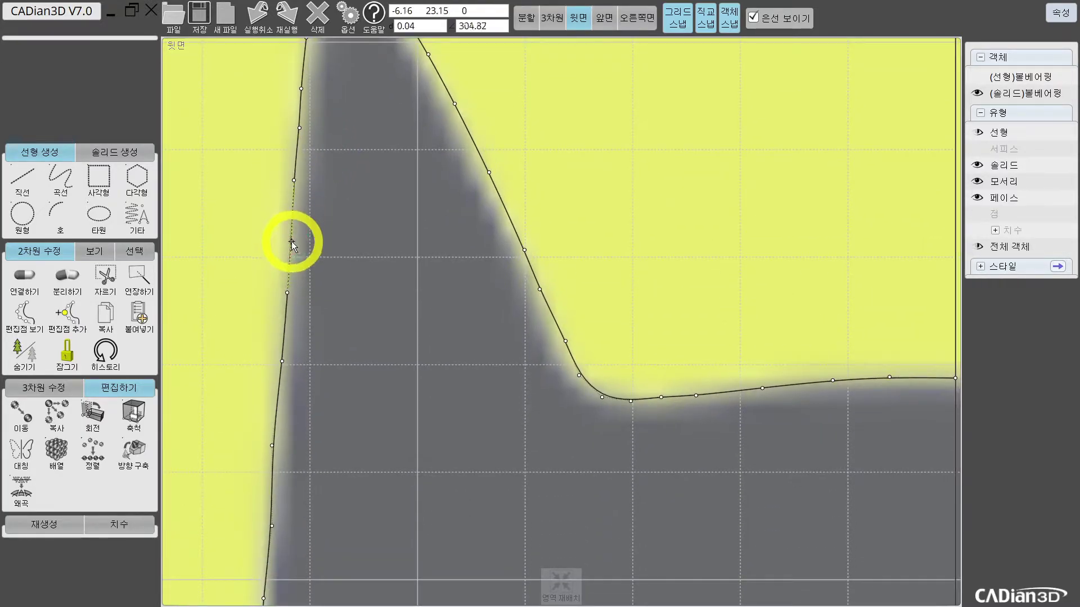
# Smooth the edit points farther down the near-vertical edge below the ear, alongside the upper yellow lobe
pyautogui.scroll(-2, 315, 232)
pyautogui.moveTo(277, 374); pyautogui.dragTo(282, 382)
pyautogui.scroll(-3, 298, 394)
pyautogui.scroll(-7, 320, 399)
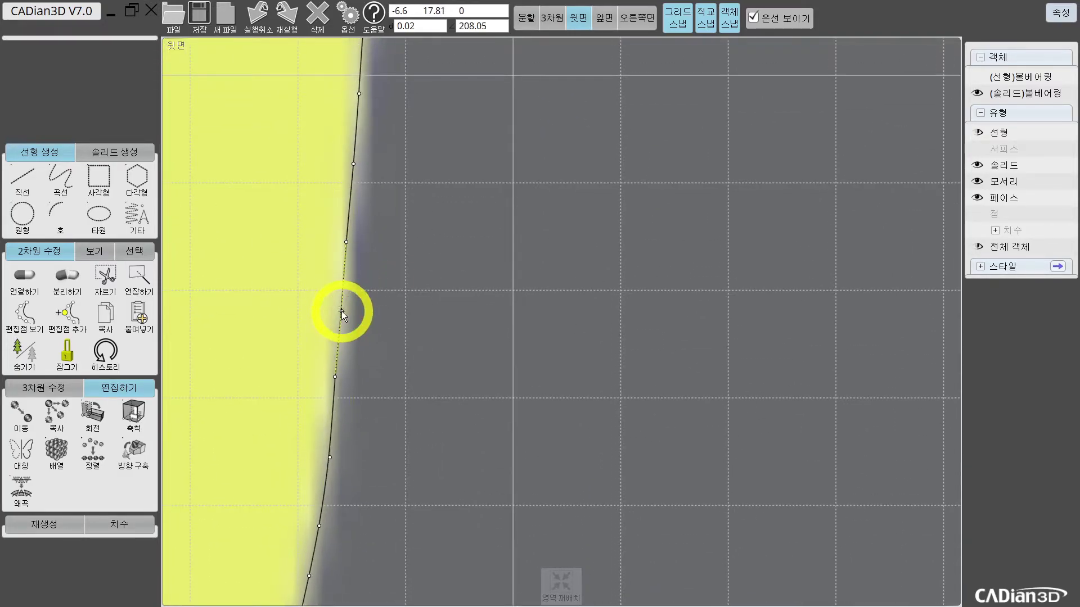
pyautogui.scroll(-3, 384, 368)
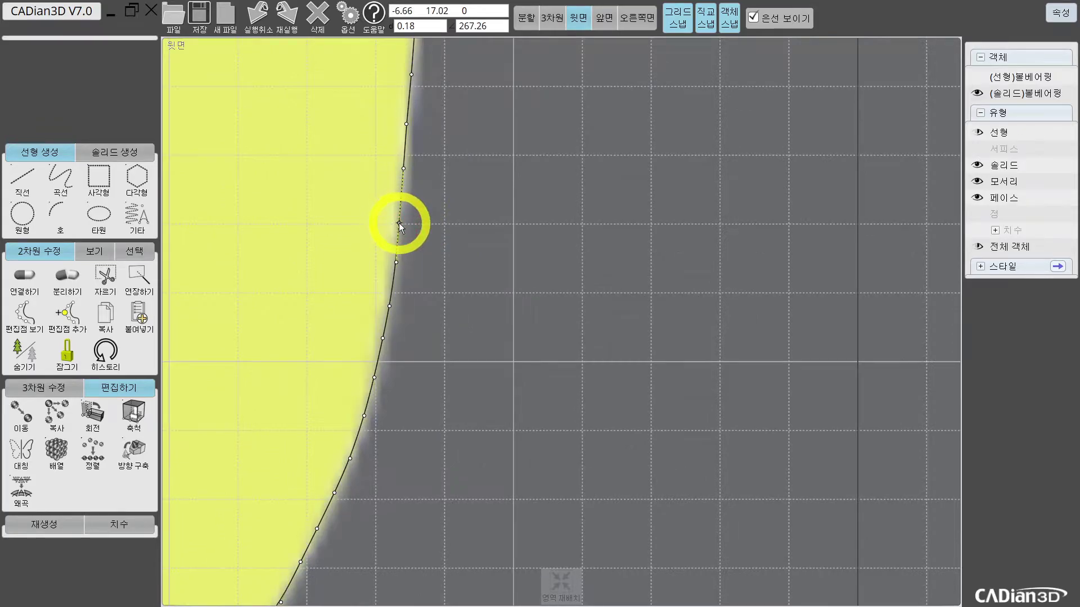
pyautogui.scroll(-3, 419, 242)
# Move the edit points outward where the upper lobe's inner edge begins curving away from the centre
pyautogui.scroll(2, 358, 397)
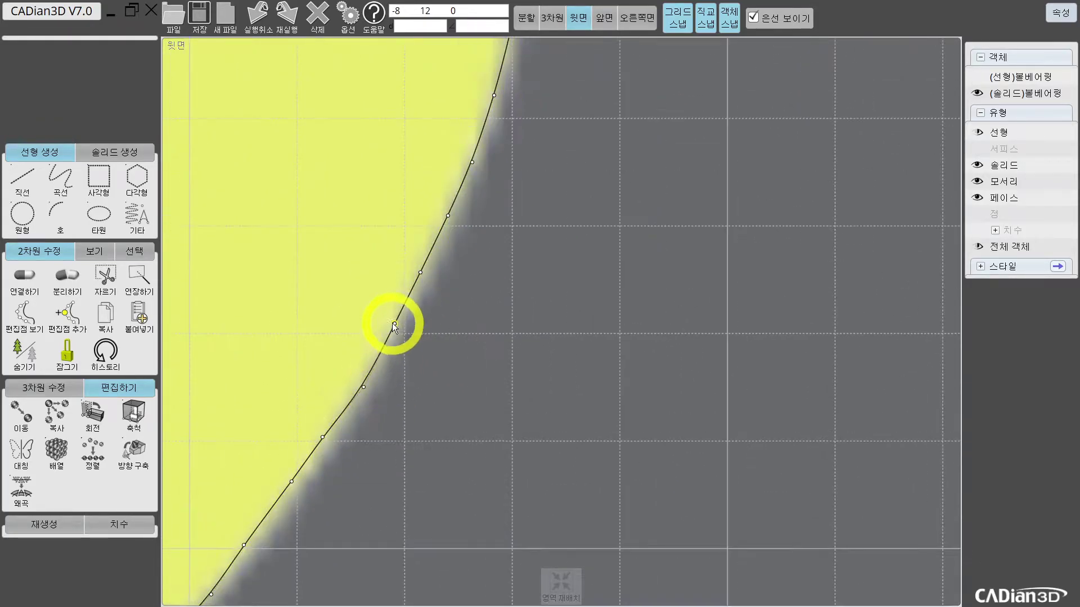
pyautogui.click(425, 275)
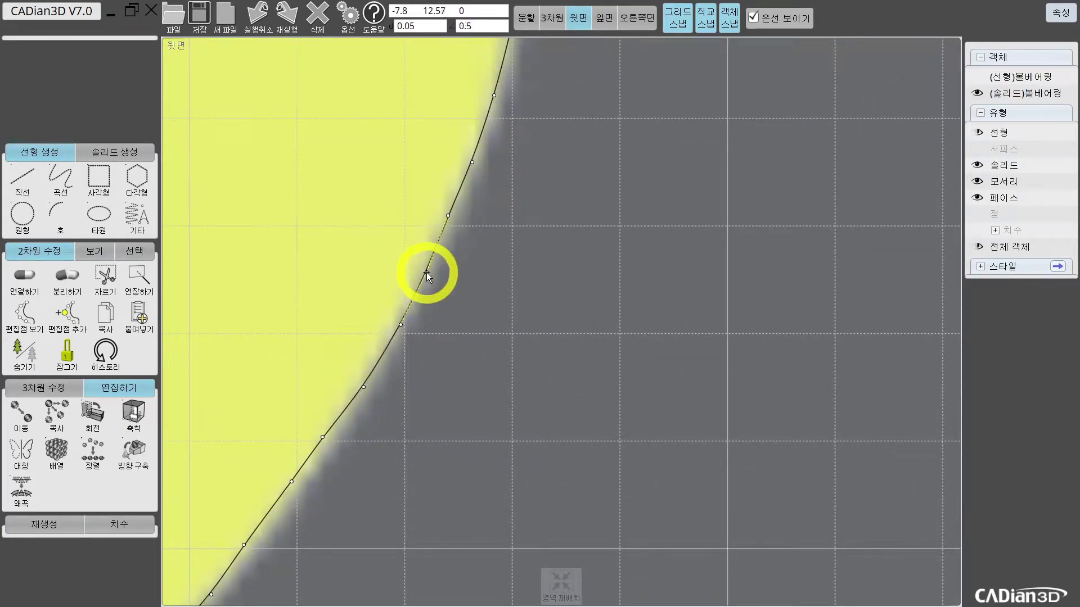
pyautogui.moveTo(427, 274); pyautogui.dragTo(403, 314, button='middle')
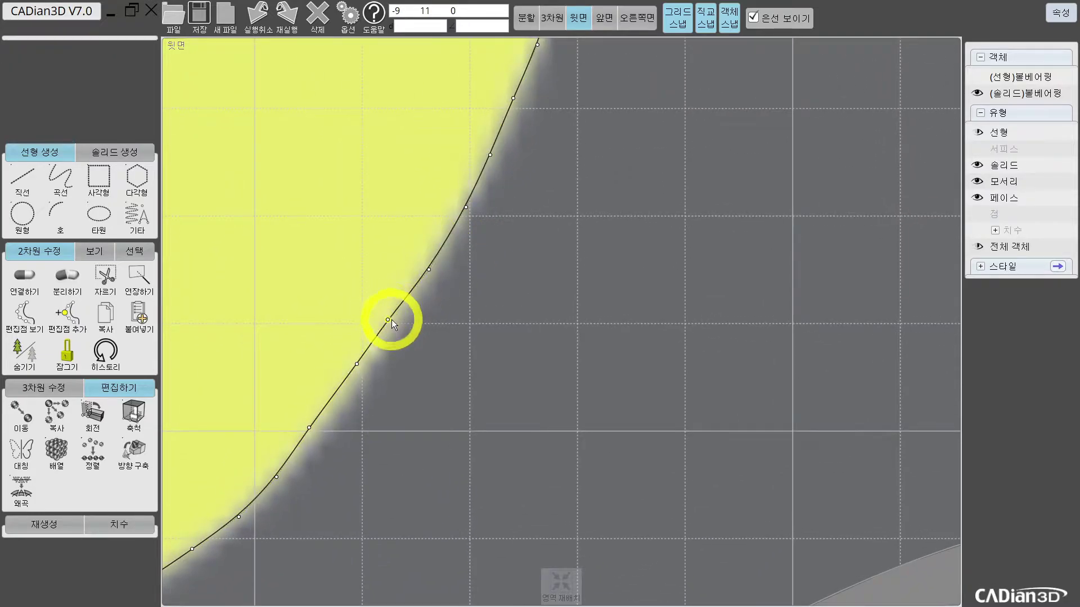
pyautogui.click(389, 322)
pyautogui.click(389, 321)
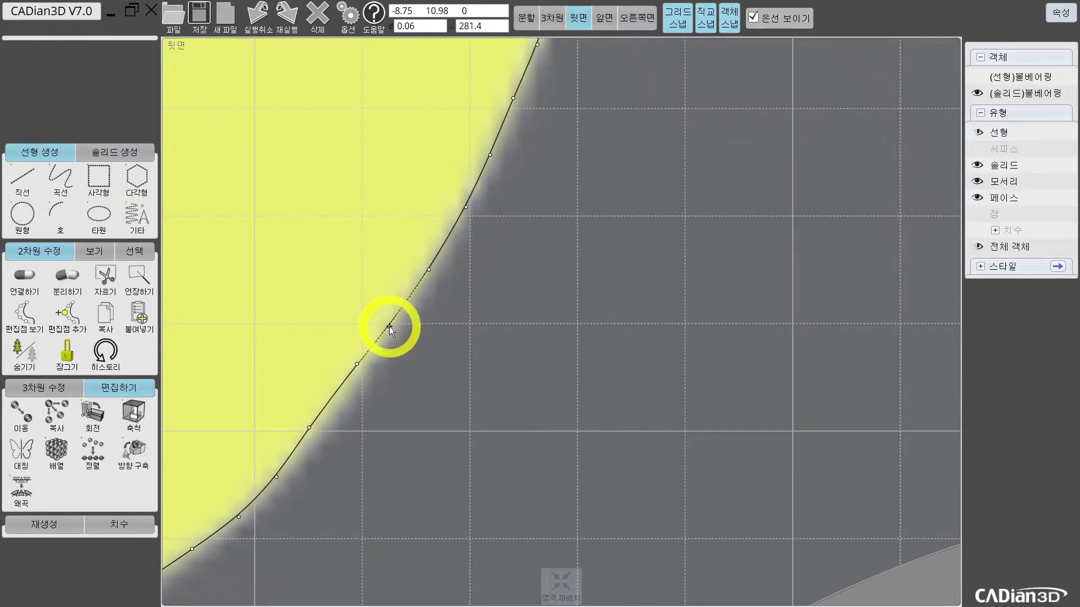
# Refine the edit points around the upper lobe's lower inner bend above the bearing ring
pyautogui.moveTo(330, 394); pyautogui.dragTo(391, 302, button='middle')
pyautogui.moveTo(410, 282); pyautogui.dragTo(400, 309)
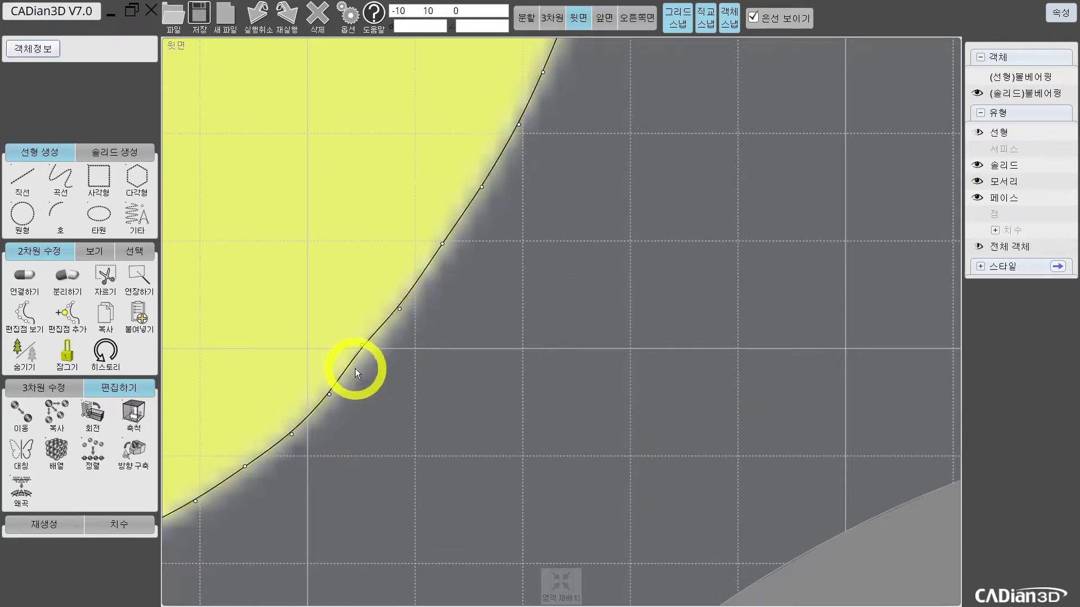
pyautogui.moveTo(355, 369); pyautogui.dragTo(414, 289, button='middle')
pyautogui.moveTo(413, 281)
pyautogui.mouseDown()
pyautogui.moveTo(410, 295)
pyautogui.moveTo(424, 276)
pyautogui.moveTo(416, 292)
pyautogui.moveTo(423, 275)
pyautogui.moveTo(414, 275)
pyautogui.mouseUp()
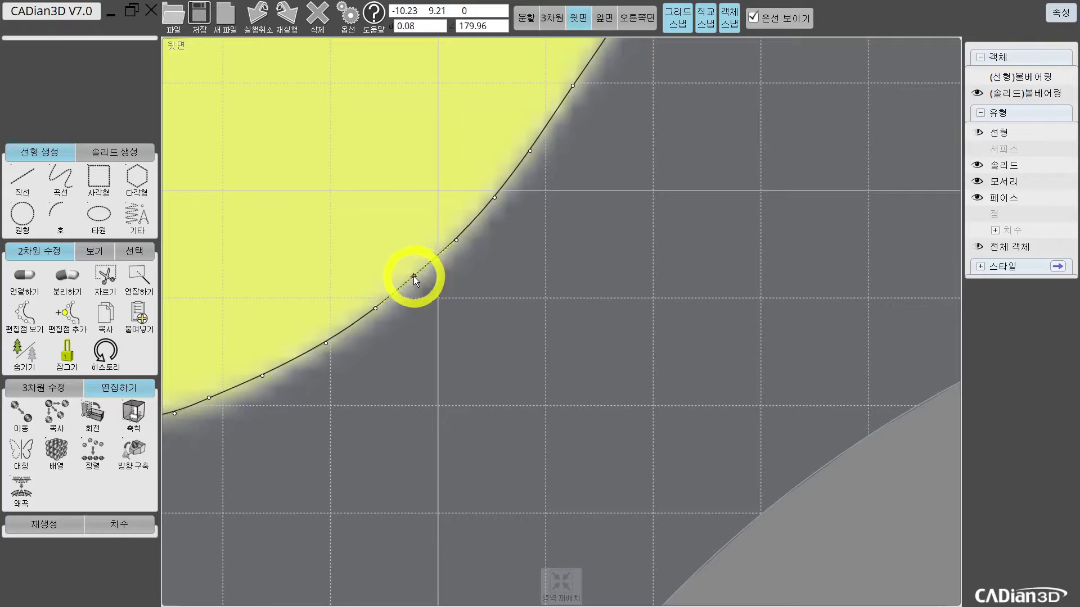
# Nudge the edit points along the flat bottom of the upper yellow lobe onto the image edge
pyautogui.moveTo(401, 316); pyautogui.dragTo(509, 365)
pyautogui.scroll(5, 508, 365)
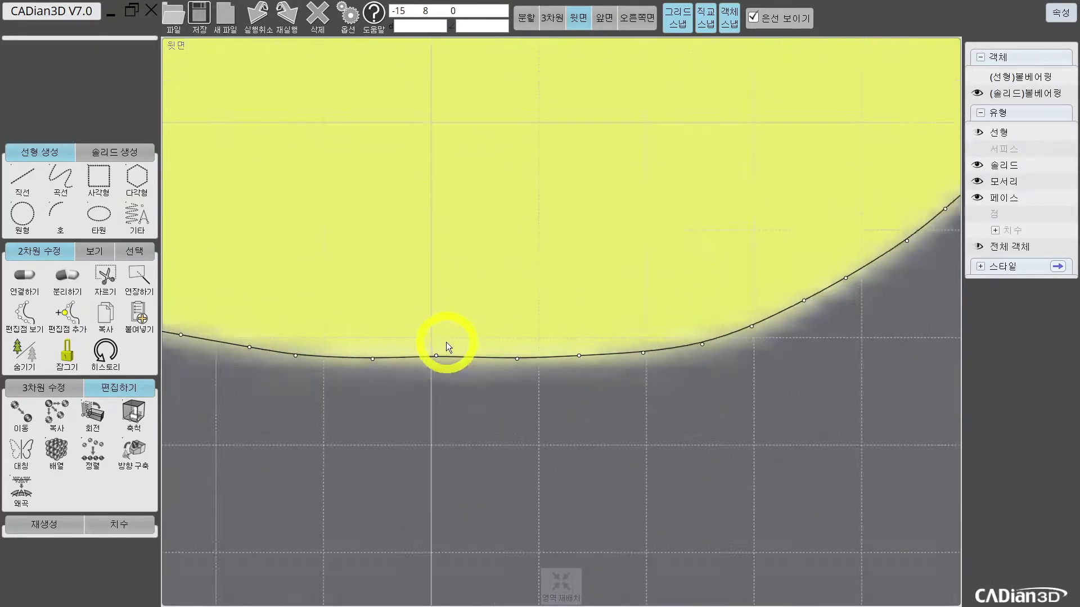
pyautogui.moveTo(432, 363); pyautogui.dragTo(436, 365)
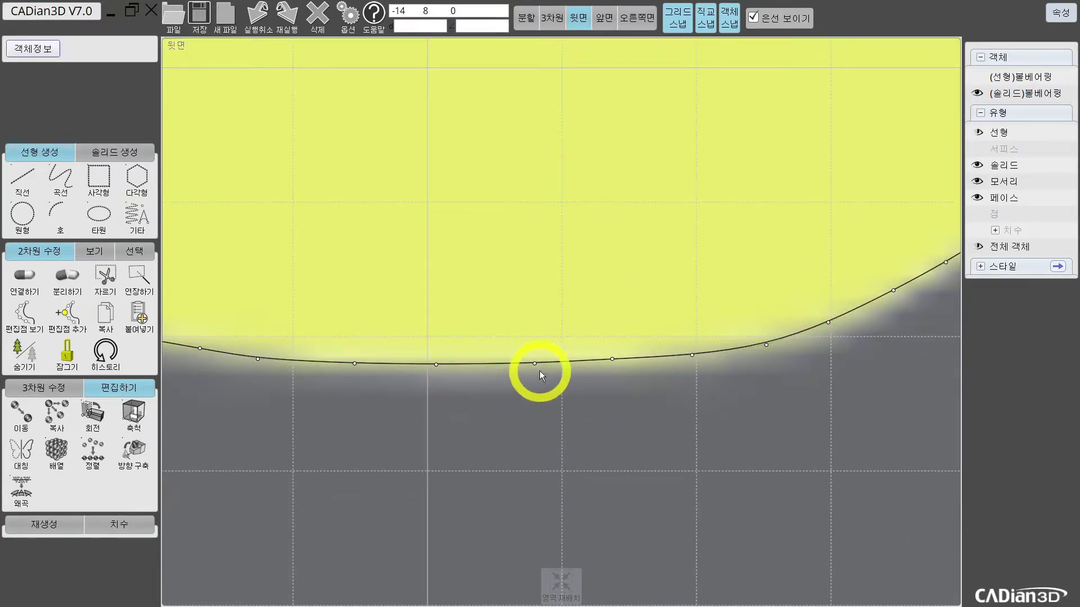
pyautogui.moveTo(540, 363); pyautogui.dragTo(536, 362)
pyautogui.scroll(-3, 397, 348)
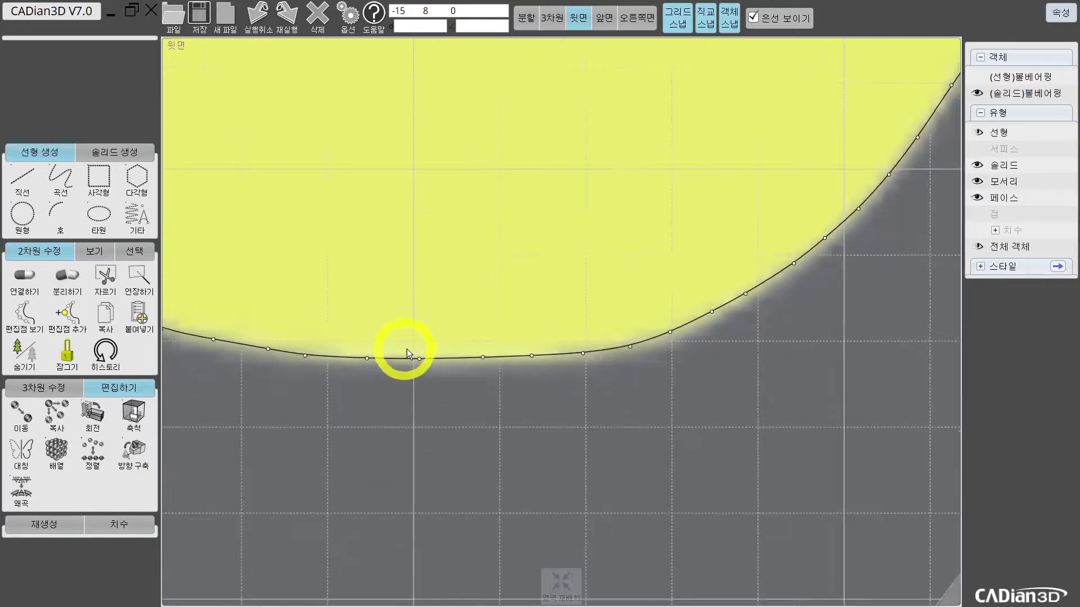
# Even out the edit points on the outer half of the upper lobe's bottom edge to smooth the curve
pyautogui.moveTo(397, 348); pyautogui.dragTo(499, 352, button='middle')
pyautogui.scroll(2, 426, 356)
pyautogui.scroll(1, 426, 356)
pyautogui.moveTo(315, 338); pyautogui.dragTo(319, 341)
pyautogui.moveTo(405, 351); pyautogui.dragTo(397, 351)
pyautogui.moveTo(461, 360); pyautogui.dragTo(475, 360)
pyautogui.scroll(-2, 404, 346)
pyautogui.scroll(2, 382, 346)
pyautogui.moveTo(386, 342); pyautogui.dragTo(382, 347)
# Refine the edit points up the upper lobe's outer slope between its bottom and the wing's upper tip
pyautogui.moveTo(388, 346); pyautogui.dragTo(545, 347, button='middle')
pyautogui.scroll(1, 448, 351)
pyautogui.moveTo(448, 351); pyautogui.dragTo(486, 391, button='middle')
pyautogui.click(461, 382)
pyautogui.scroll(-3, 374, 318)
pyautogui.moveTo(368, 315); pyautogui.dragTo(503, 371, button='middle')
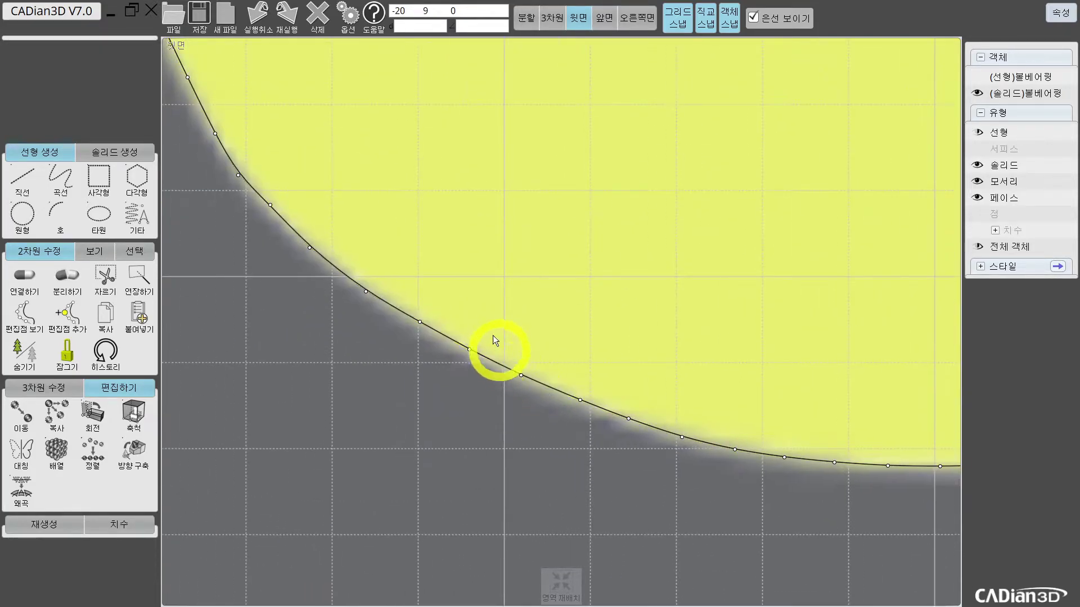
pyautogui.scroll(3, 422, 315)
pyautogui.moveTo(339, 272); pyautogui.dragTo(418, 338, button='middle')
pyautogui.scroll(-2, 392, 299)
pyautogui.moveTo(392, 298); pyautogui.dragTo(498, 383, button='middle')
pyautogui.scroll(1, 340, 262)
pyautogui.moveTo(348, 280)
pyautogui.mouseDown()
pyautogui.moveTo(359, 269)
pyautogui.moveTo(350, 272)
pyautogui.mouseUp()
pyautogui.scroll(-2, 420, 269)
pyautogui.moveTo(419, 269); pyautogui.dragTo(467, 341, button='middle')
pyautogui.scroll(2, 354, 225)
# Reposition the edit points around the wing's rounded upper tip to follow the image edge
pyautogui.moveTo(387, 269); pyautogui.dragTo(576, 291)
pyautogui.moveTo(587, 169); pyautogui.dragTo(619, 189)
pyautogui.moveTo(304, 263); pyautogui.dragTo(494, 262, button='middle')
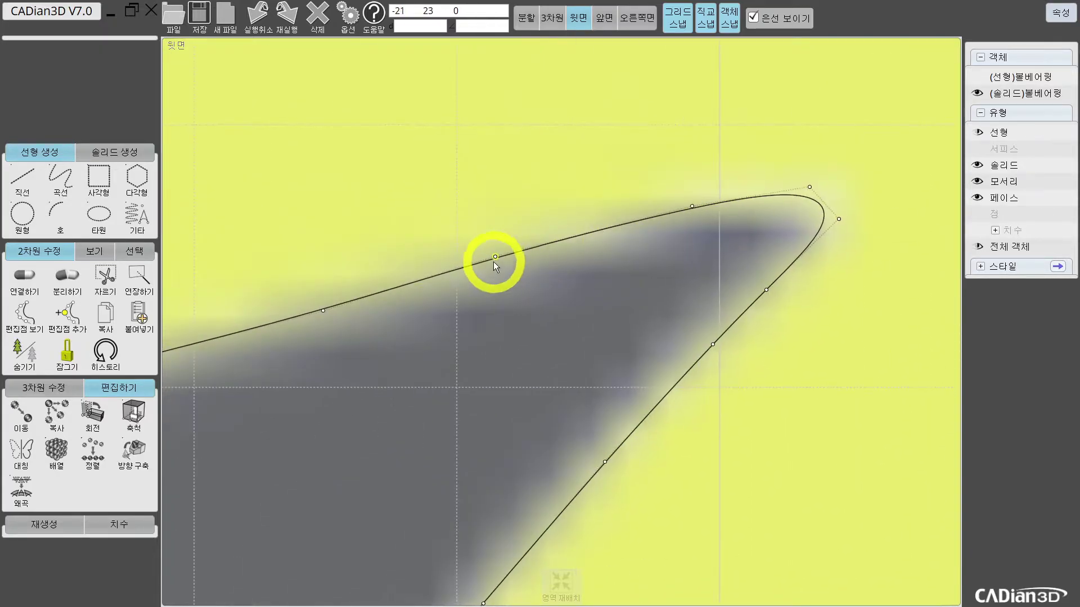
pyautogui.scroll(3, 462, 272)
pyautogui.scroll(-2, 450, 270)
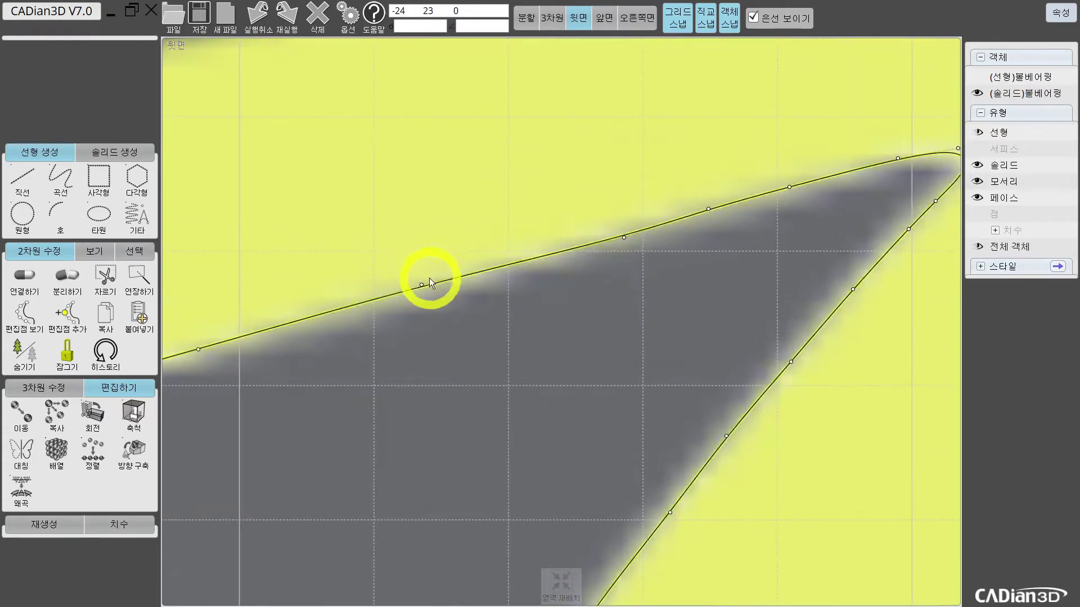
# Align the edit points along the wing's sloping top edge, away from the upper tip, with the image
pyautogui.scroll(2, 562, 253)
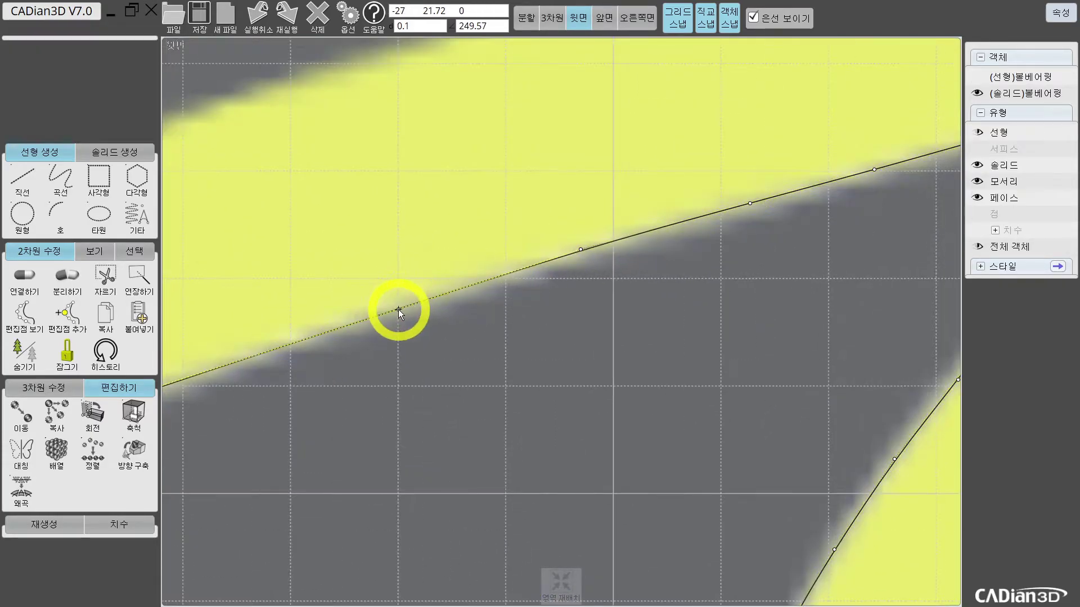
pyautogui.scroll(-2, 398, 309)
pyautogui.moveTo(304, 338); pyautogui.dragTo(503, 276, button='middle')
pyautogui.scroll(3, 309, 333)
pyautogui.moveTo(309, 333); pyautogui.dragTo(333, 326)
pyautogui.scroll(-3, 332, 325)
pyautogui.moveTo(225, 394); pyautogui.dragTo(619, 236, button='middle')
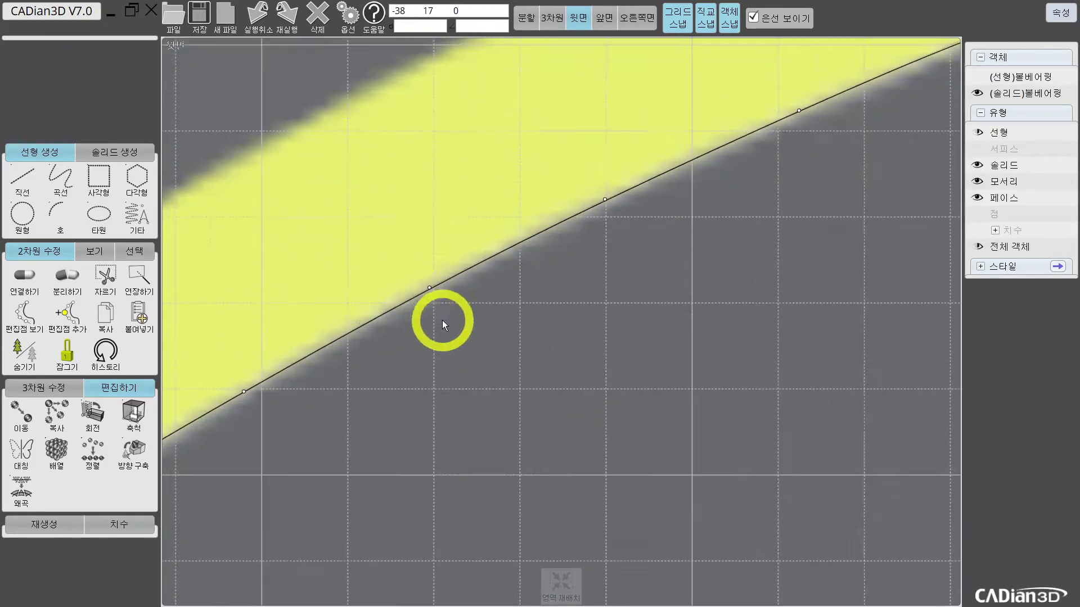
pyautogui.scroll(-2, 450, 278)
pyautogui.scroll(1, 507, 253)
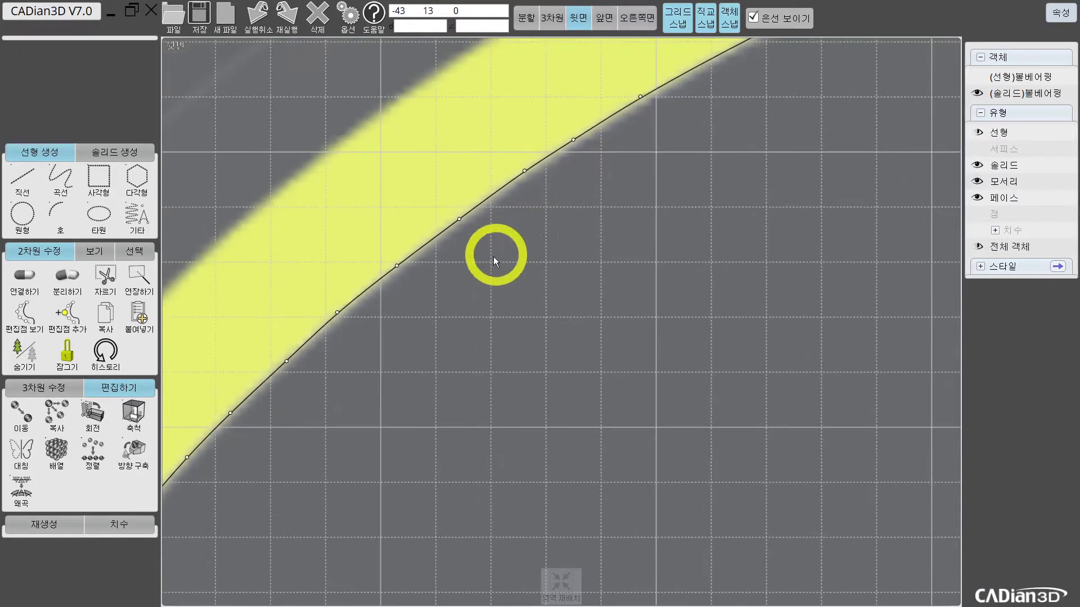
# Shift the edit points on the curved upper outer edge of the wing onto the image edge
pyautogui.scroll(-2, 527, 230)
pyautogui.scroll(2, 343, 349)
pyautogui.moveTo(355, 292); pyautogui.dragTo(403, 228, button='middle')
pyautogui.click(457, 109)
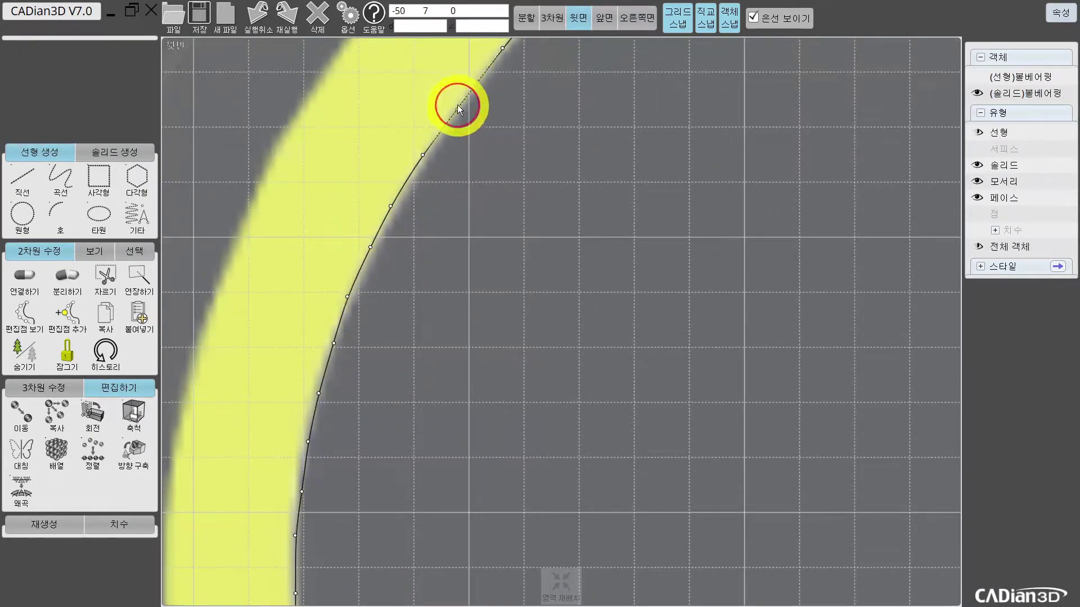
pyautogui.moveTo(457, 109); pyautogui.dragTo(454, 107)
pyautogui.moveTo(334, 357); pyautogui.dragTo(366, 292, button='middle')
pyautogui.moveTo(365, 279); pyautogui.dragTo(359, 289)
pyautogui.moveTo(333, 427); pyautogui.dragTo(360, 327, button='middle')
pyautogui.moveTo(360, 327); pyautogui.dragTo(370, 221)
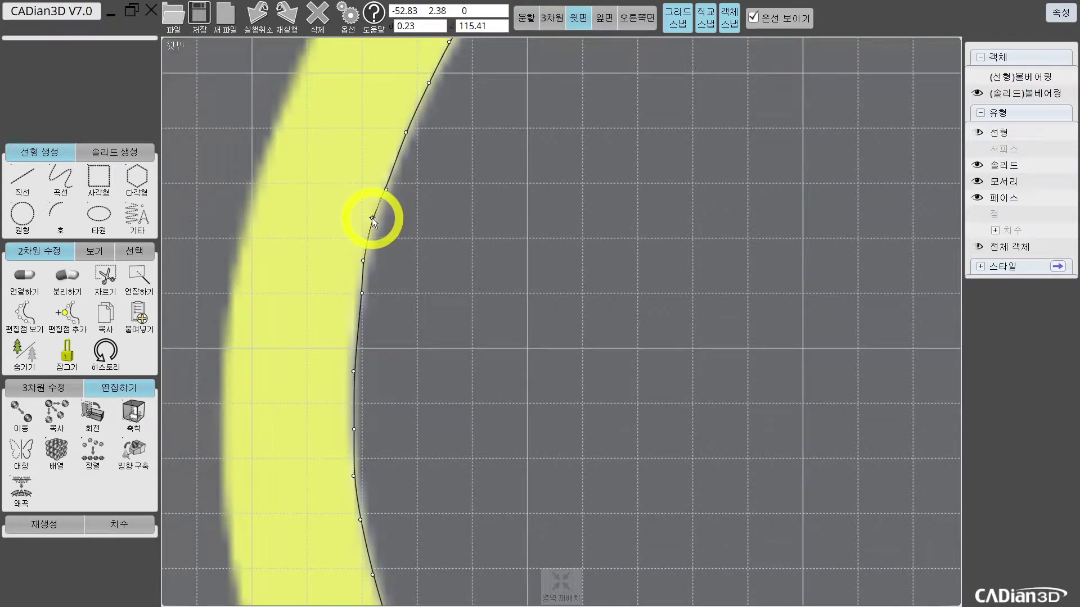
# Move the edit points along the near-vertical outermost stretch of the wing to smooth its curve
pyautogui.click(359, 295)
pyautogui.moveTo(361, 294); pyautogui.dragTo(353, 324)
pyautogui.moveTo(355, 370); pyautogui.dragTo(349, 382)
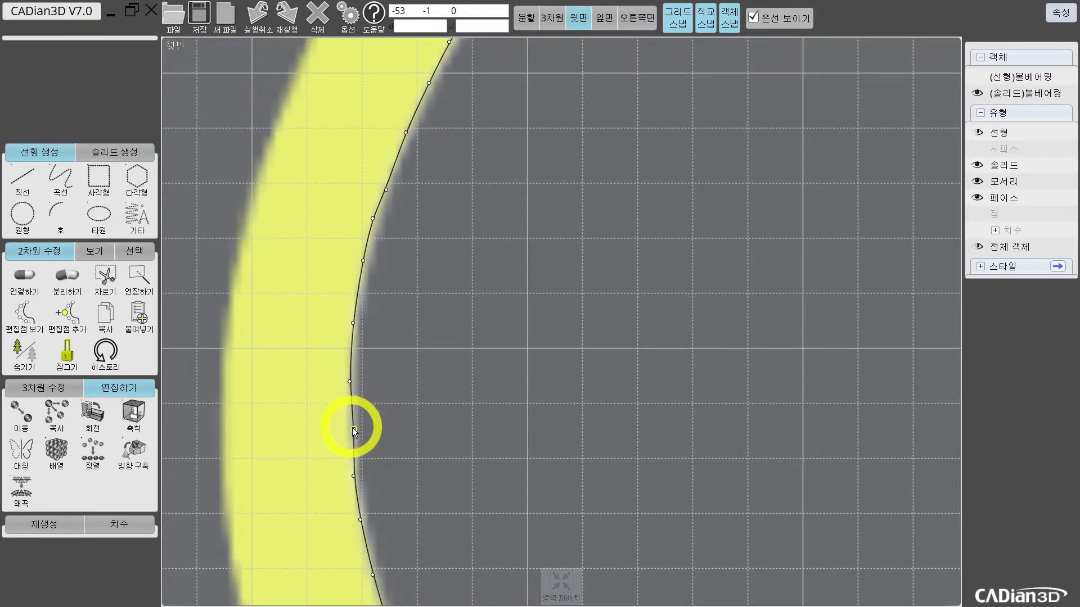
pyautogui.click(354, 430)
pyautogui.moveTo(353, 431); pyautogui.dragTo(346, 425)
# Space out the edit points around the wing's outermost bend for a smooth transition into the lower half
pyautogui.moveTo(397, 460); pyautogui.dragTo(385, 357, button='middle')
pyautogui.moveTo(339, 280); pyautogui.dragTo(335, 260)
pyautogui.click(334, 322)
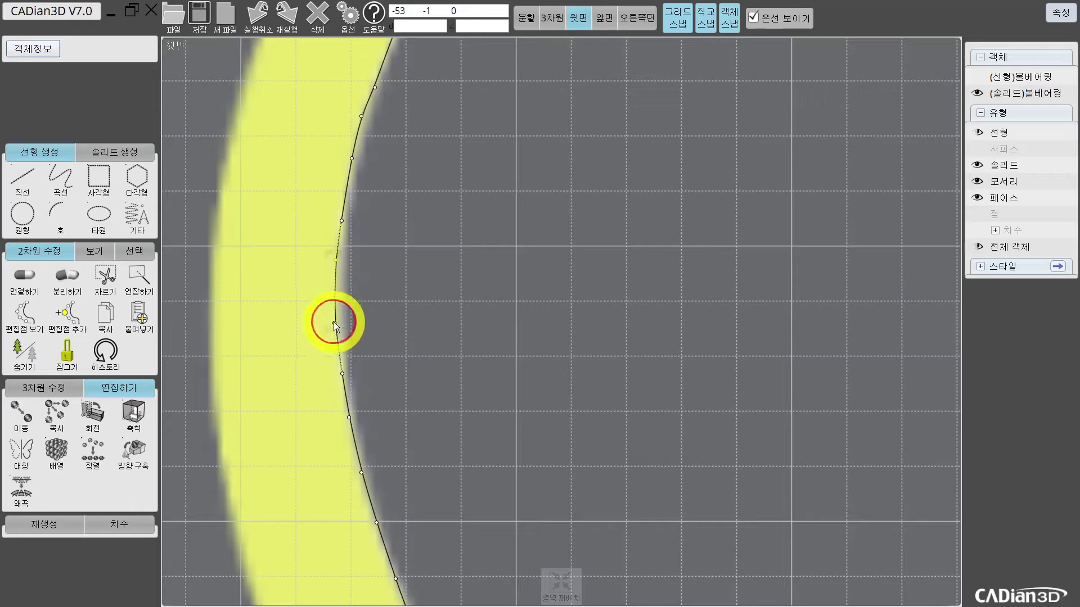
pyautogui.moveTo(335, 322); pyautogui.dragTo(336, 326)
pyautogui.click(336, 261)
pyautogui.moveTo(335, 261); pyautogui.dragTo(336, 284)
# Check the wing's lower outer edge against the image and adjust the edit point partway to the lower tip
pyautogui.moveTo(417, 358); pyautogui.dragTo(388, 188, button='middle')
pyautogui.moveTo(353, 364); pyautogui.dragTo(338, 265, button='middle')
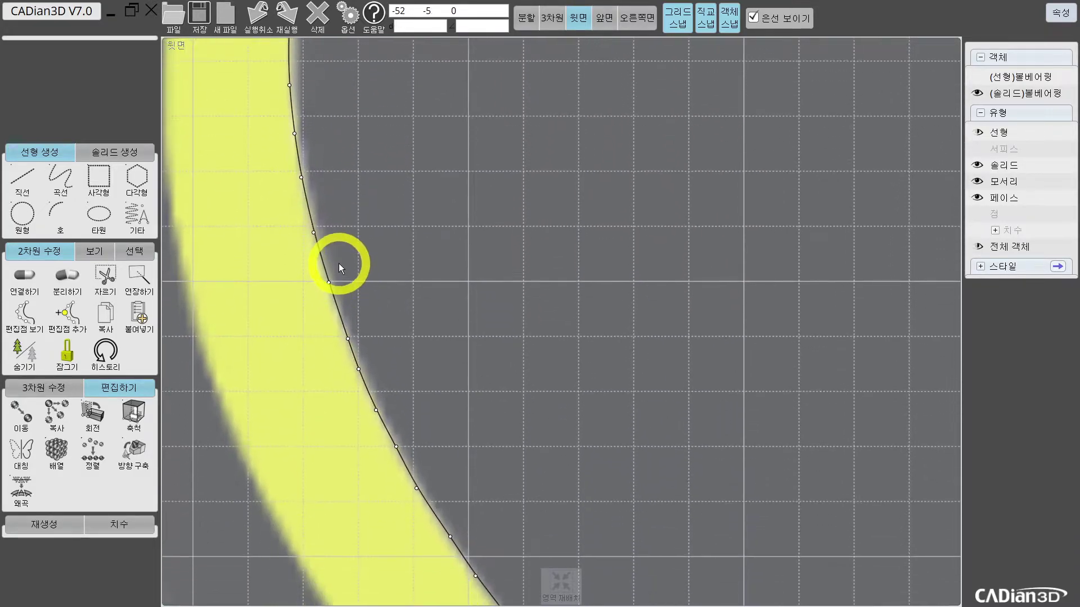
pyautogui.scroll(-1, 454, 459)
pyautogui.moveTo(455, 459); pyautogui.dragTo(407, 242, button='middle')
pyautogui.moveTo(496, 357); pyautogui.dragTo(440, 284, button='middle')
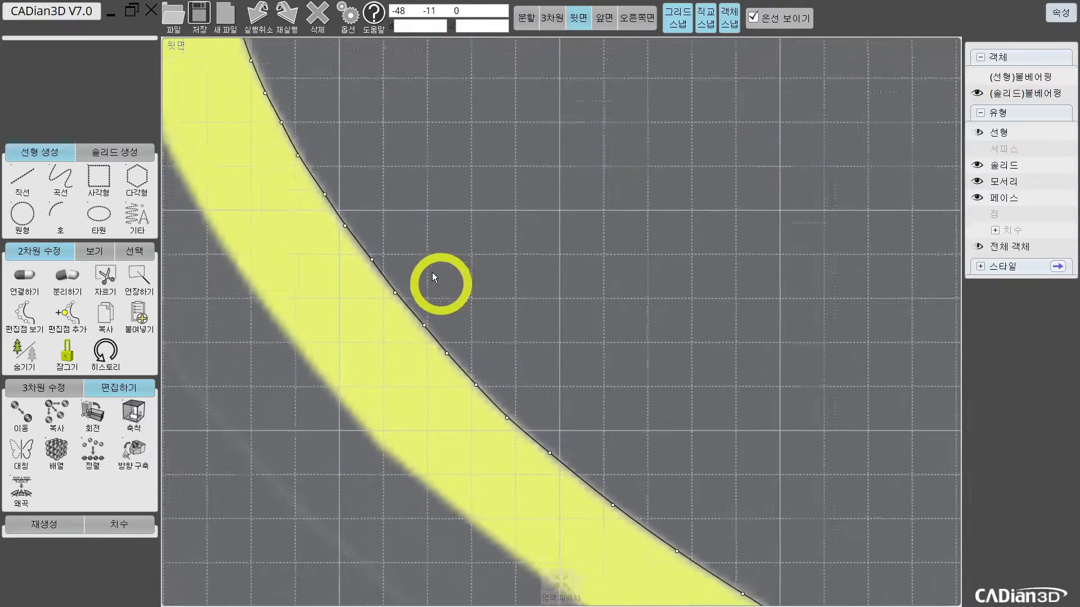
pyautogui.moveTo(454, 355); pyautogui.dragTo(398, 295, button='middle')
pyautogui.scroll(1, 530, 360)
pyautogui.moveTo(487, 379); pyautogui.dragTo(344, 216, button='middle')
pyautogui.scroll(1, 544, 330)
pyautogui.moveTo(574, 377); pyautogui.dragTo(339, 189, button='middle')
pyautogui.moveTo(613, 359); pyautogui.dragTo(367, 244, button='middle')
pyautogui.moveTo(721, 364); pyautogui.dragTo(543, 316, button='middle')
pyautogui.click(508, 401)
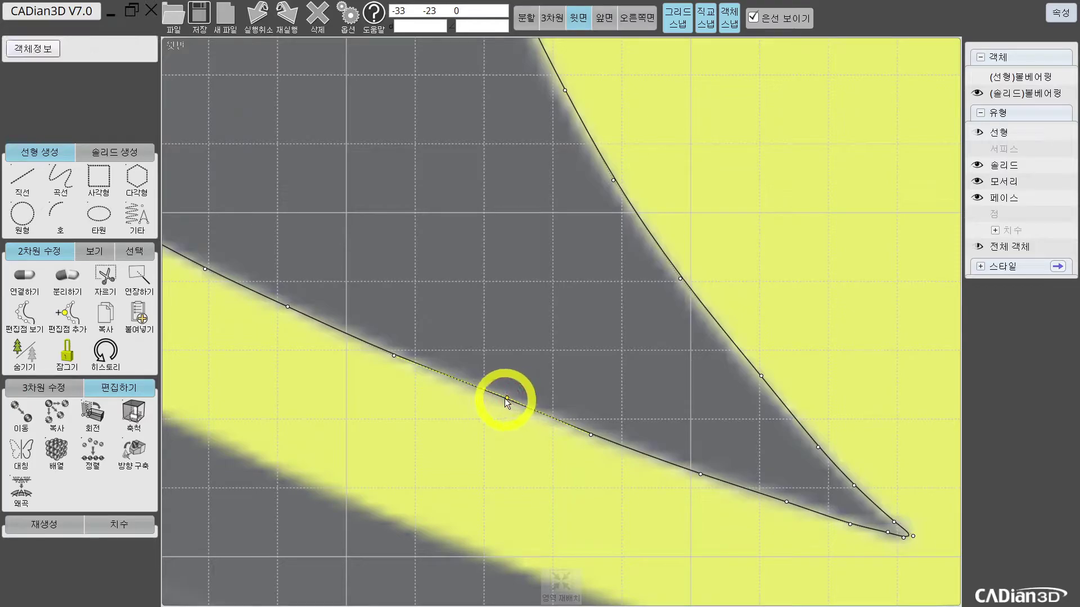
pyautogui.click(494, 398)
pyautogui.click(494, 398)
# Reshape the wing's pointed lower tip by moving its surrounding edit points onto the image edge
pyautogui.moveTo(697, 457); pyautogui.dragTo(608, 439, button='middle')
pyautogui.scroll(3, 779, 507)
pyautogui.scroll(2, 733, 496)
pyautogui.moveTo(779, 507); pyautogui.dragTo(515, 428, button='middle')
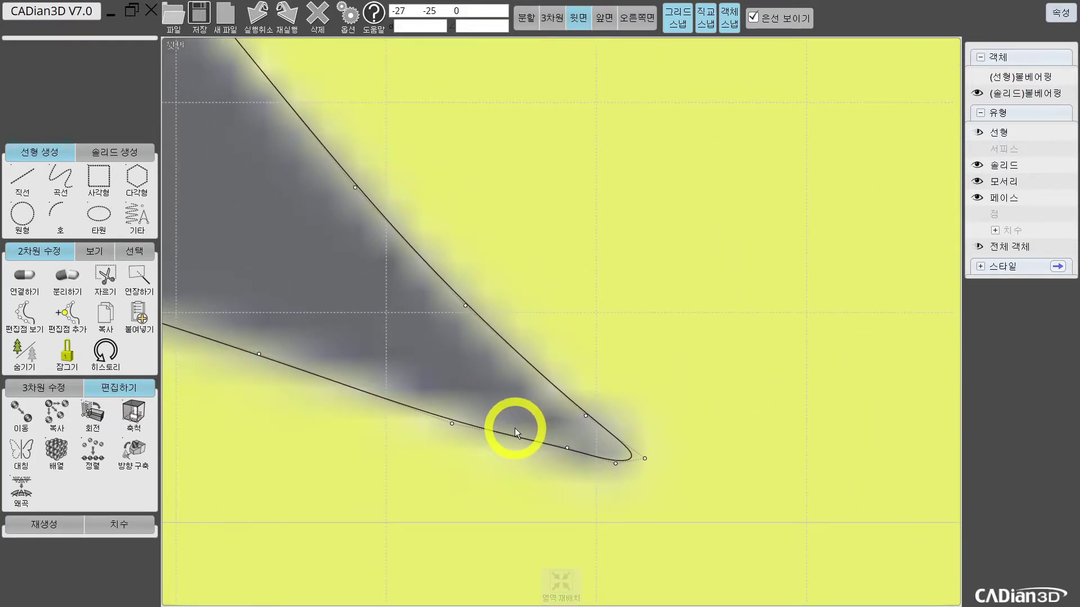
pyautogui.click(568, 452)
pyautogui.click(549, 448)
pyautogui.moveTo(549, 448); pyautogui.dragTo(540, 448)
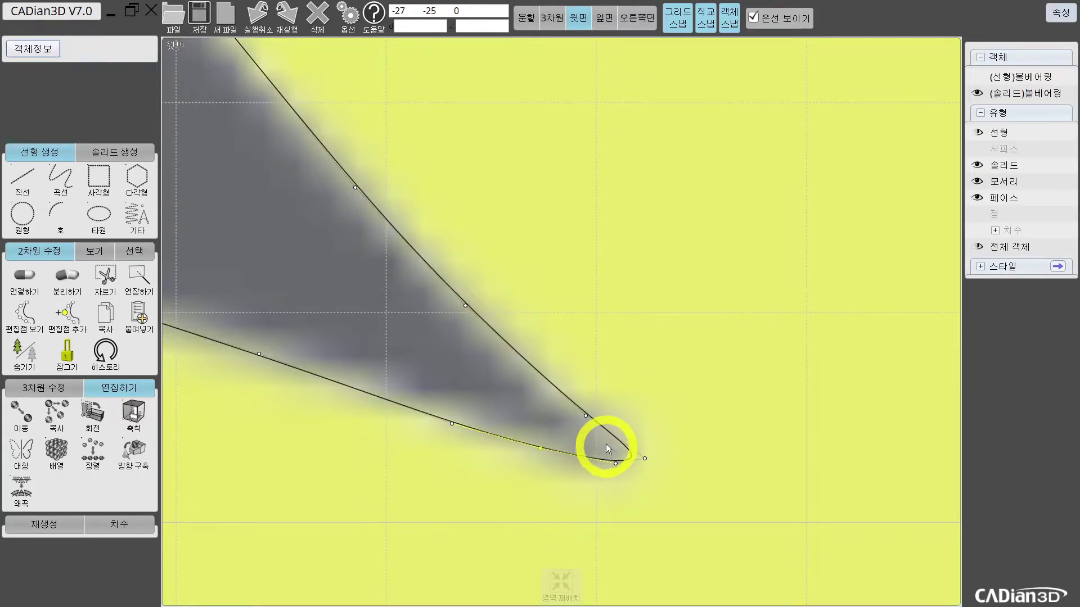
pyautogui.click(623, 474)
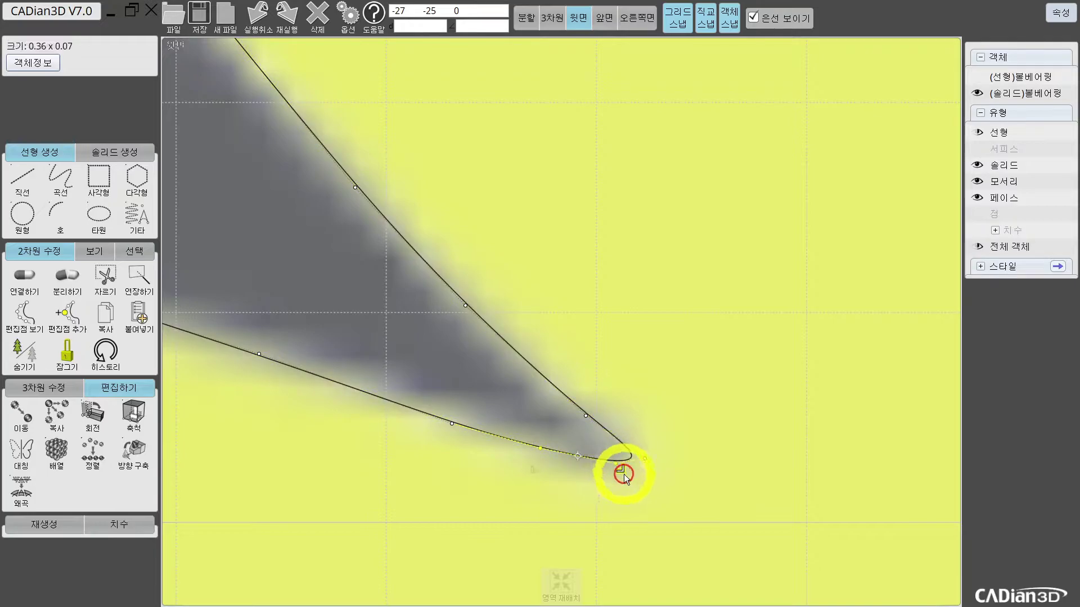
pyautogui.moveTo(616, 462); pyautogui.dragTo(657, 466)
pyautogui.moveTo(586, 416); pyautogui.dragTo(565, 400)
# Adjust the edit points on the inner edge just above the wing's lower tip to match the image
pyautogui.moveTo(552, 315); pyautogui.dragTo(634, 354, button='middle')
pyautogui.click(535, 283)
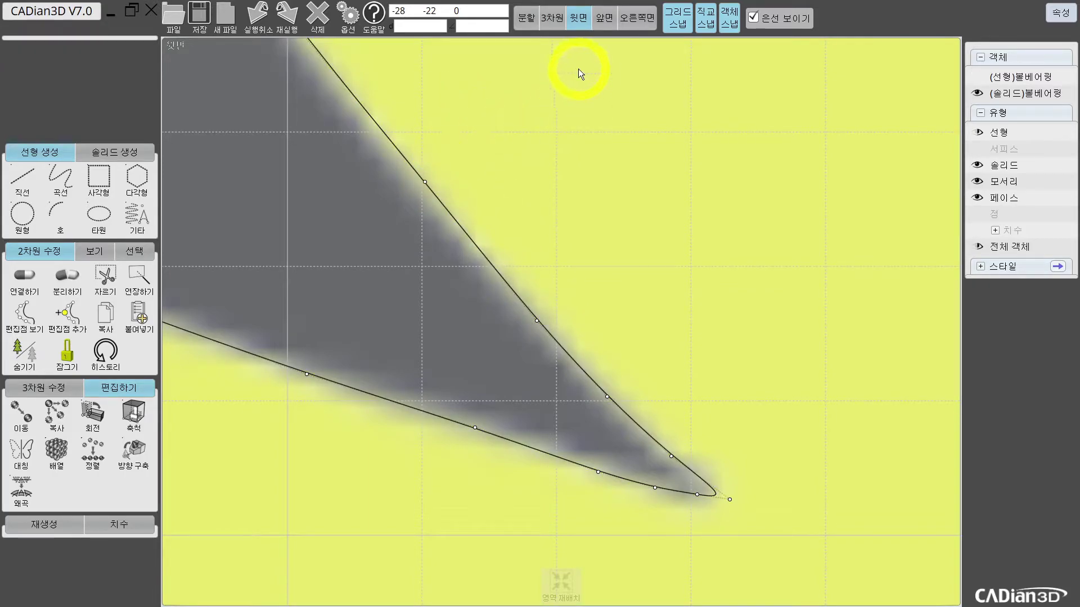
pyautogui.scroll(3, 536, 271)
pyautogui.scroll(-3, 619, 371)
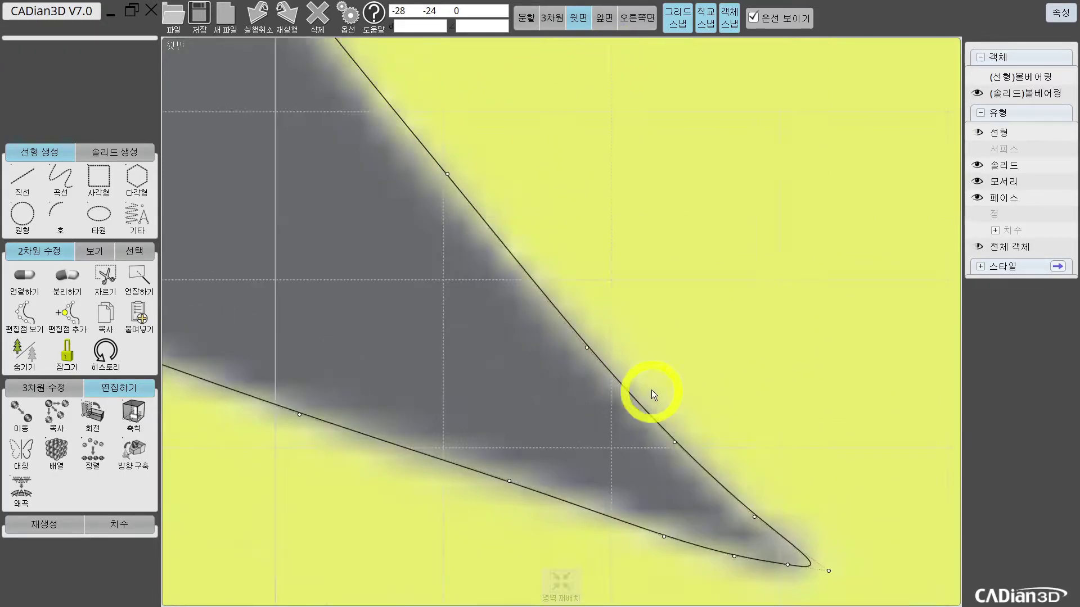
pyautogui.scroll(3, 669, 393)
pyautogui.click(672, 461)
pyautogui.moveTo(671, 461); pyautogui.dragTo(668, 449)
pyautogui.moveTo(563, 347); pyautogui.dragTo(562, 331)
pyautogui.scroll(-3, 562, 333)
pyautogui.scroll(5, 563, 333)
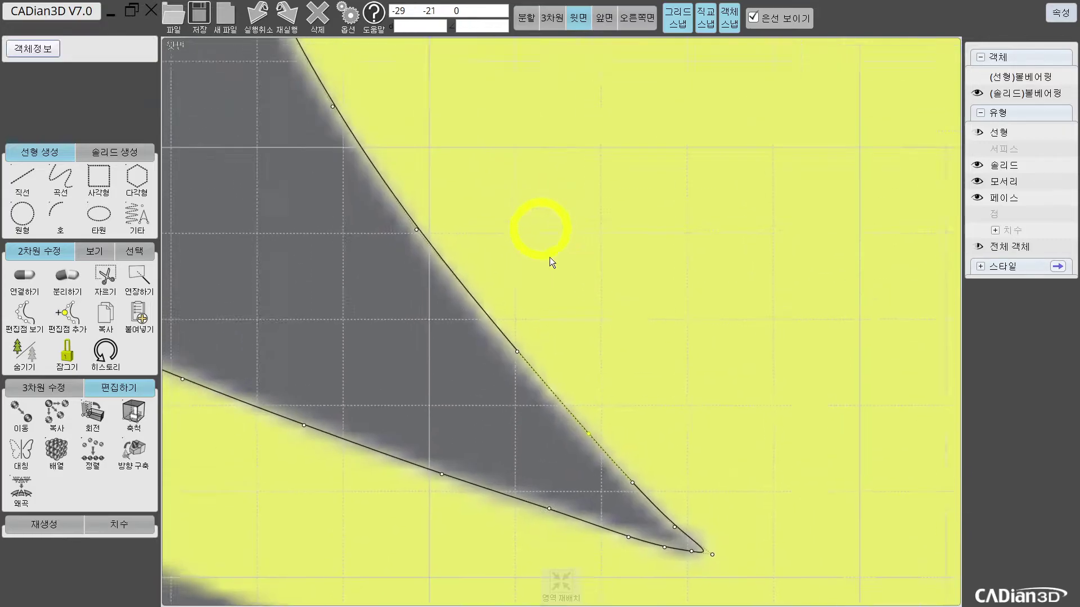
# Move the edit points farther up the wing's inner edge, alongside the lower outer yellow lobe, onto the image edge
pyautogui.moveTo(408, 178); pyautogui.dragTo(461, 232, button='middle')
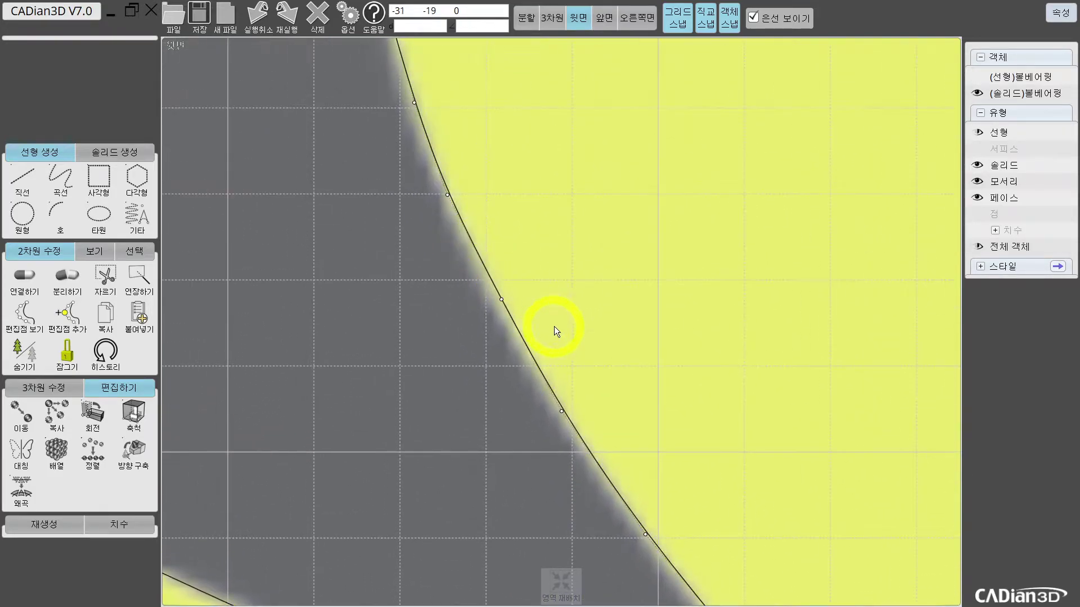
pyautogui.scroll(2, 559, 365)
pyautogui.click(563, 434)
pyautogui.moveTo(562, 433); pyautogui.dragTo(567, 429)
pyautogui.moveTo(467, 258); pyautogui.dragTo(499, 424)
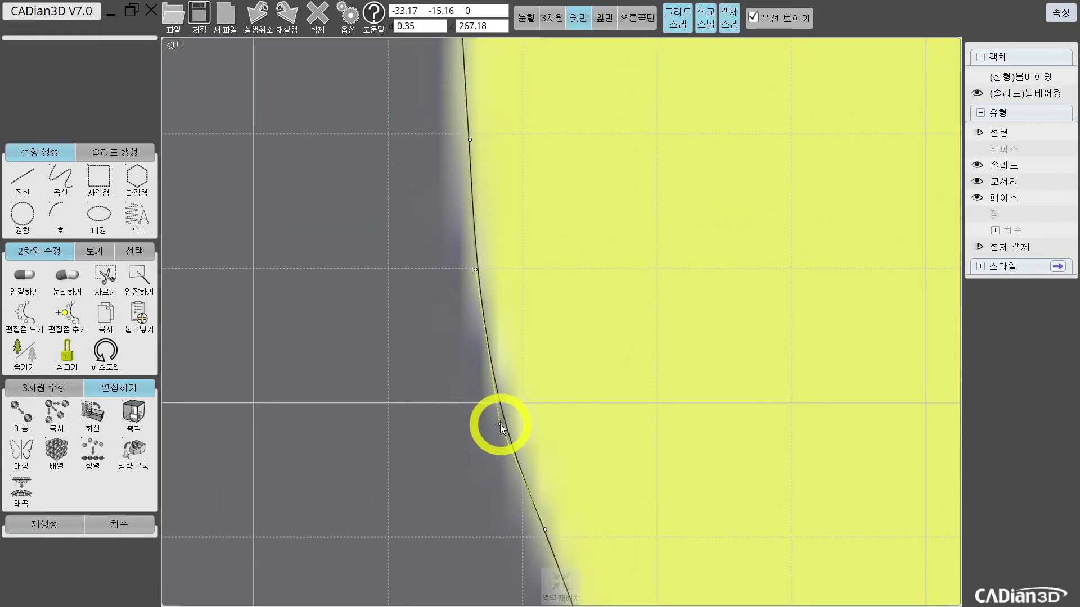
# Smooth the edit points on the near-vertical outer side of the lower outer yellow lobe
pyautogui.scroll(-2, 518, 407)
pyautogui.scroll(-3, 533, 186)
pyautogui.scroll(4, 523, 251)
pyautogui.moveTo(466, 224); pyautogui.dragTo(460, 215)
pyautogui.moveTo(440, 467); pyautogui.dragTo(434, 465, button='middle')
pyautogui.moveTo(435, 466); pyautogui.dragTo(426, 464)
# Adjust the edit point at the crest of the lower outer yellow lobe
pyautogui.moveTo(574, 62); pyautogui.dragTo(487, 257, button='middle')
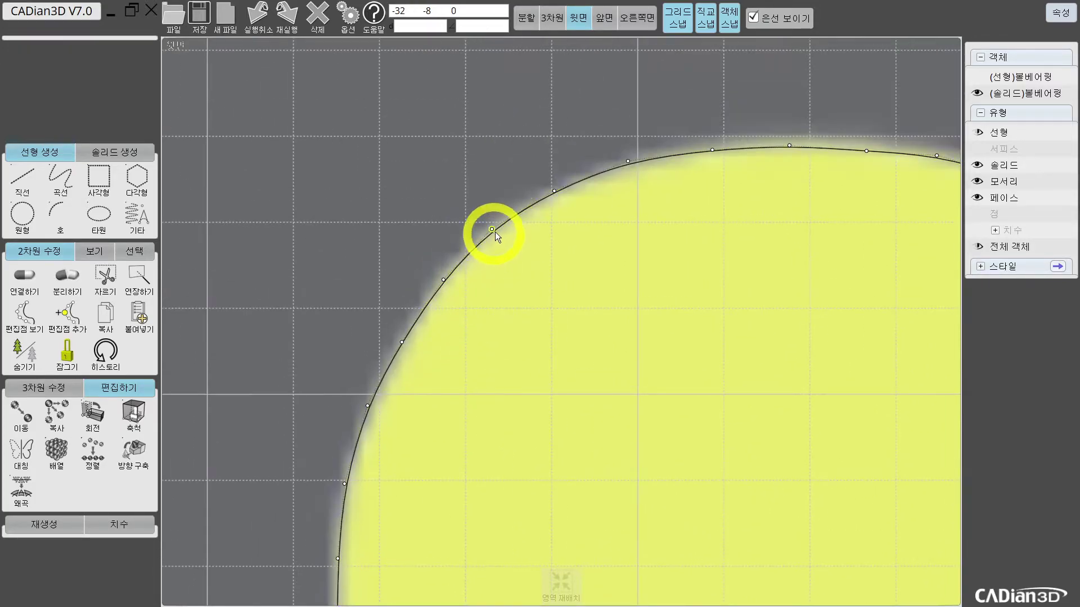
pyautogui.moveTo(815, 129); pyautogui.dragTo(573, 148, button='middle')
pyautogui.scroll(2, 676, 130)
pyautogui.moveTo(591, 185); pyautogui.dragTo(574, 188)
# Shift the edit points on the lower outer lobe's slope toward the notch onto the image edge
pyautogui.moveTo(813, 259); pyautogui.dragTo(236, 85, button='middle')
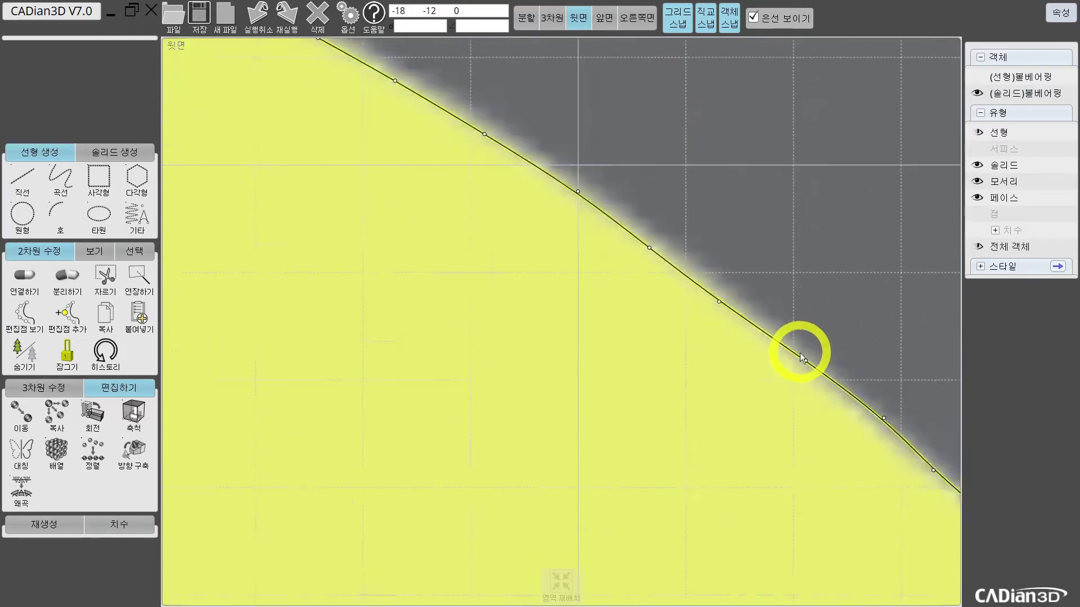
pyautogui.moveTo(795, 348); pyautogui.dragTo(516, 230, button='middle')
pyautogui.moveTo(683, 361); pyautogui.dragTo(662, 364)
pyautogui.moveTo(475, 217); pyautogui.dragTo(479, 204)
pyautogui.moveTo(389, 150); pyautogui.dragTo(389, 134)
# Slide the edit points on the middle of the lower outer lobe's inner slope back toward its crest
pyautogui.moveTo(389, 134); pyautogui.dragTo(568, 370, button='middle')
pyautogui.moveTo(478, 314); pyautogui.dragTo(456, 295)
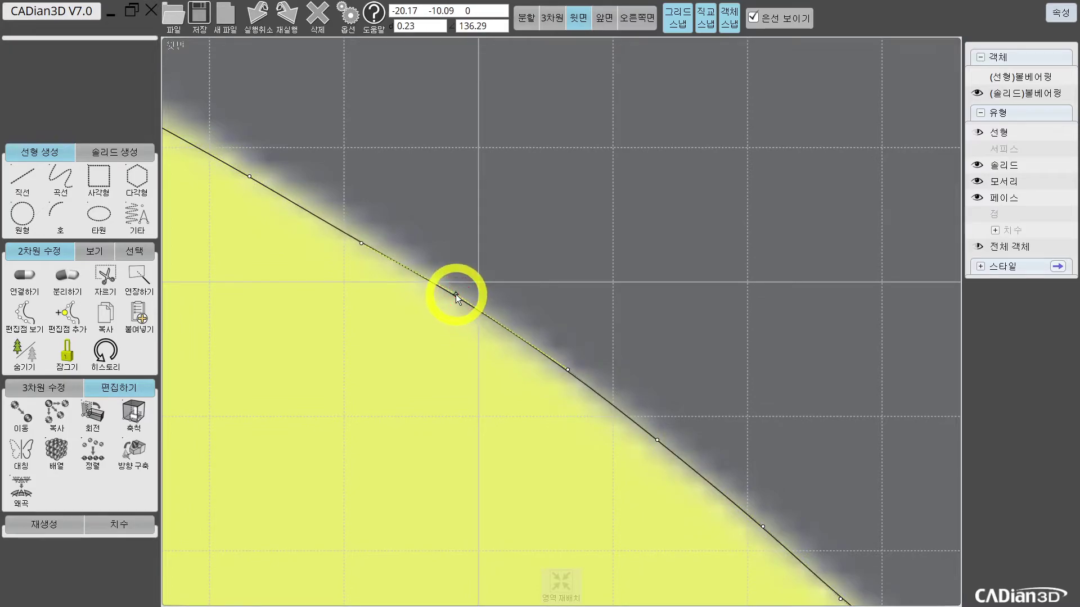
pyautogui.moveTo(438, 292); pyautogui.dragTo(530, 369, button='middle')
pyautogui.moveTo(481, 334); pyautogui.dragTo(447, 302)
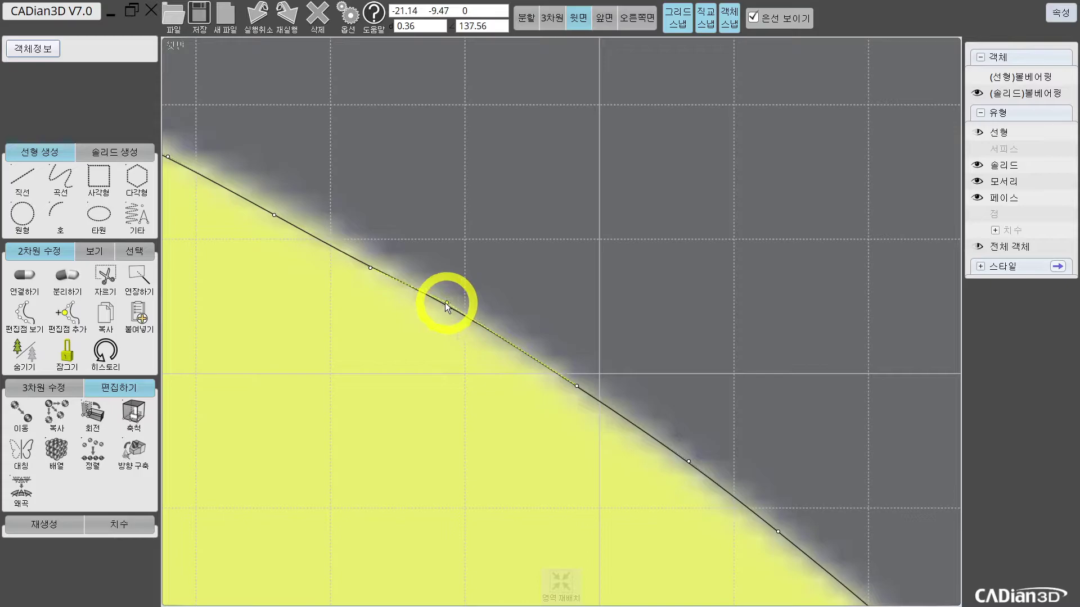
pyautogui.moveTo(447, 303); pyautogui.dragTo(462, 345, button='middle')
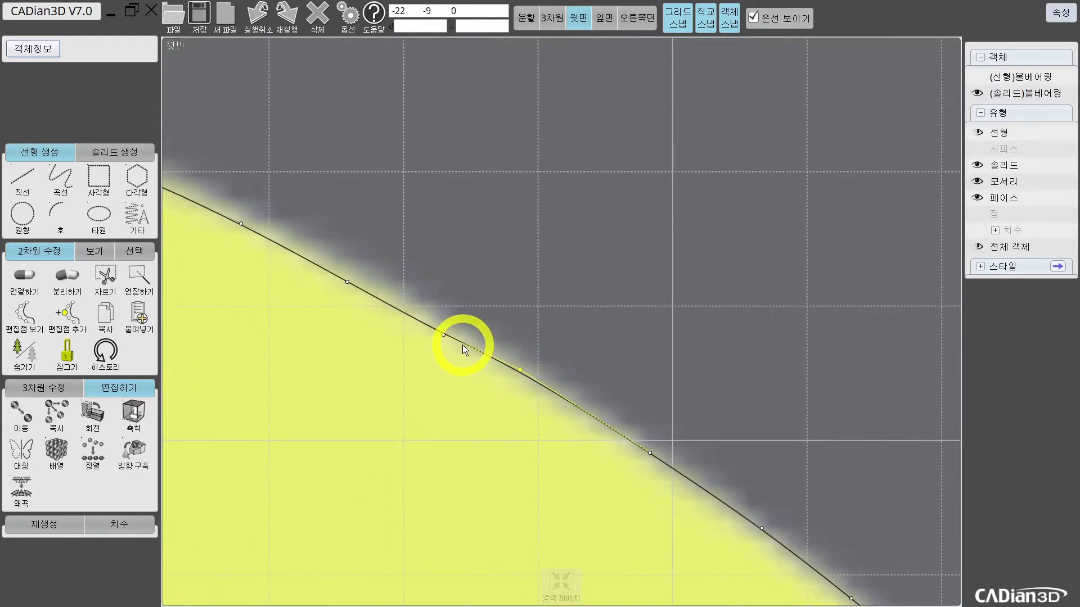
pyautogui.click(410, 309)
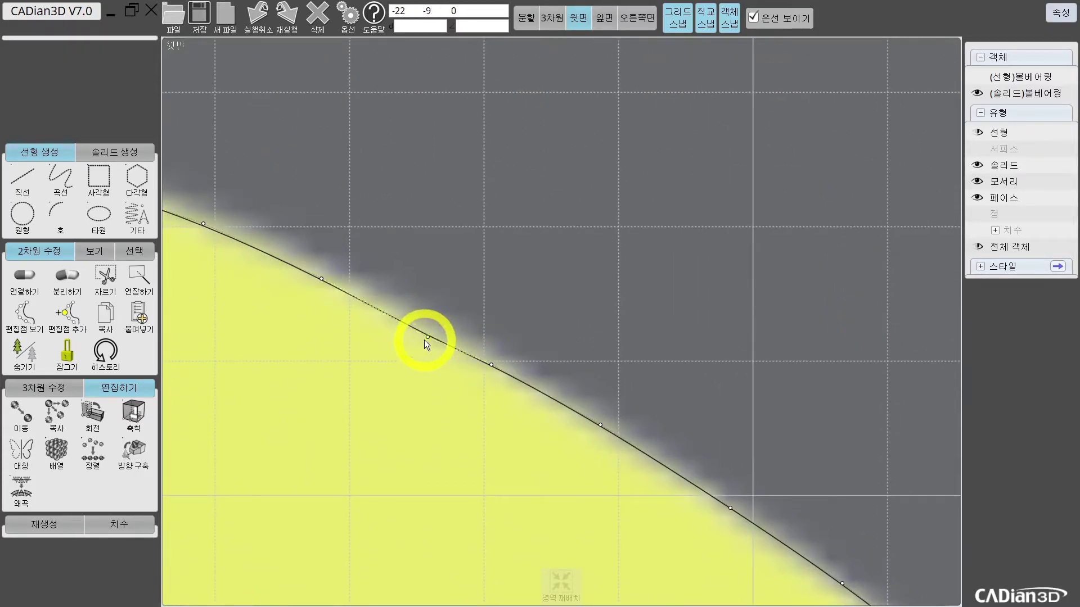
pyautogui.click(424, 339)
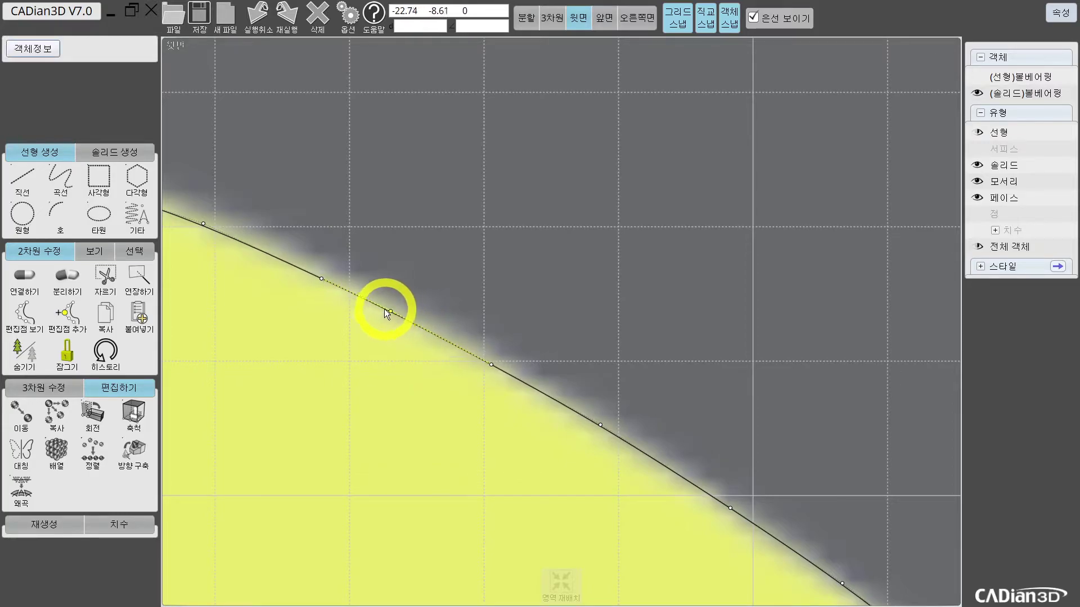
# Reposition the edit point on the upper part of the lower outer lobe's inner slope to even the spacing
pyautogui.moveTo(394, 279); pyautogui.dragTo(488, 330, button='middle')
pyautogui.scroll(2, 475, 330)
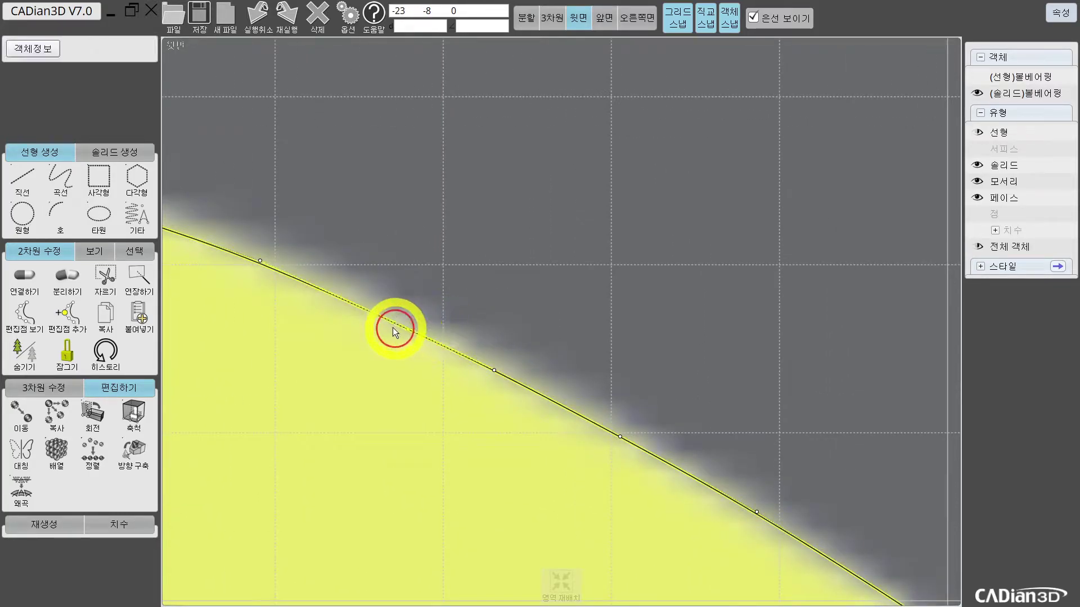
pyautogui.moveTo(406, 329); pyautogui.dragTo(349, 306)
pyautogui.scroll(-5, 416, 338)
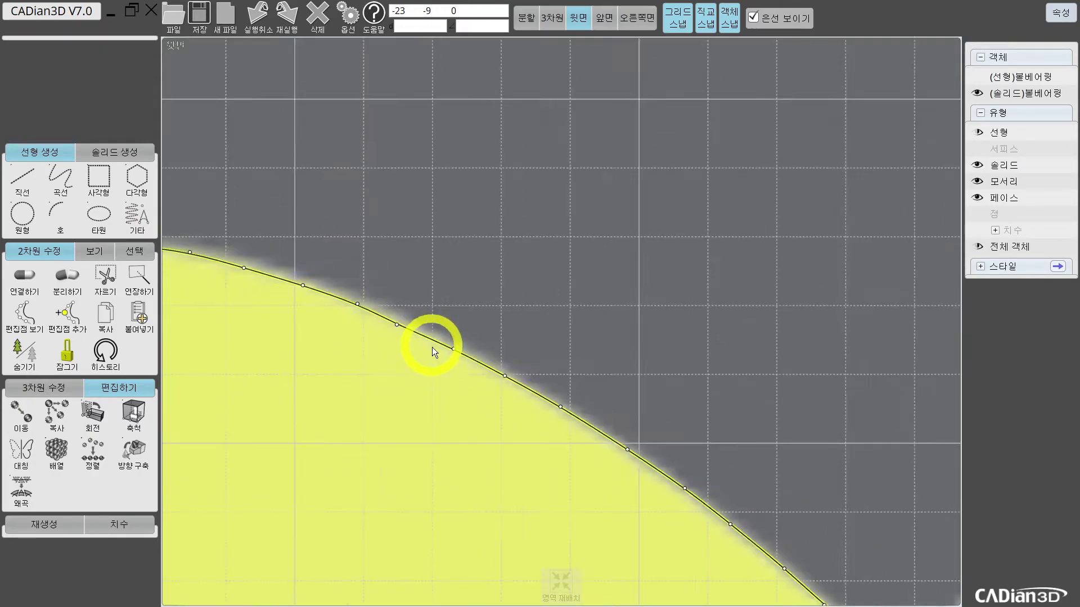
pyautogui.scroll(2, 478, 413)
pyautogui.scroll(-1, 234, 188)
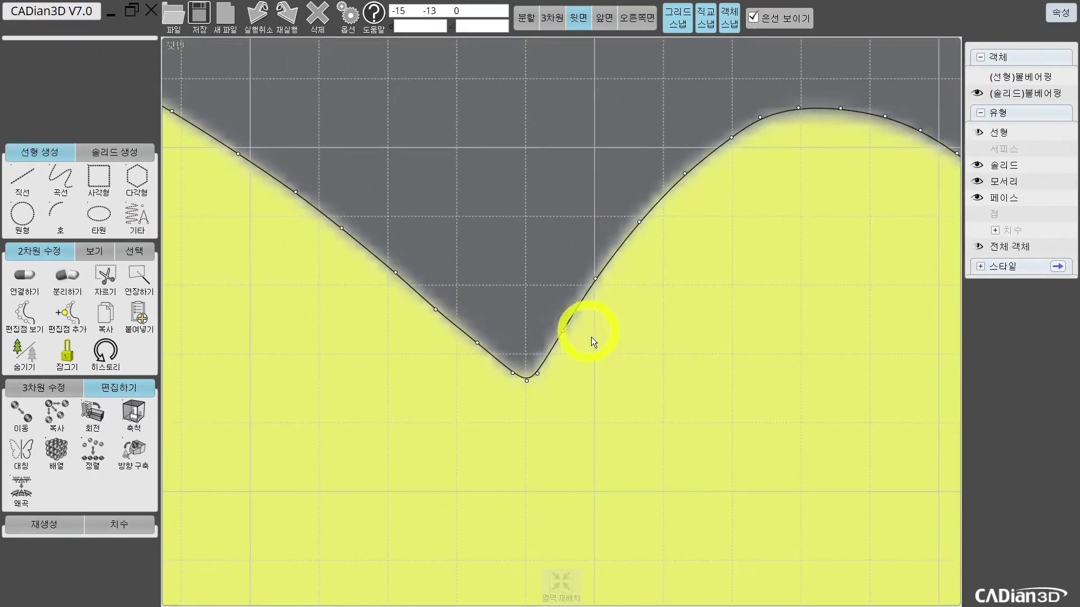
# Move the edit point on the rising side of the lower inner lobe, just before its crest, toward the notch
pyautogui.scroll(3, 583, 333)
pyautogui.scroll(-3, 595, 339)
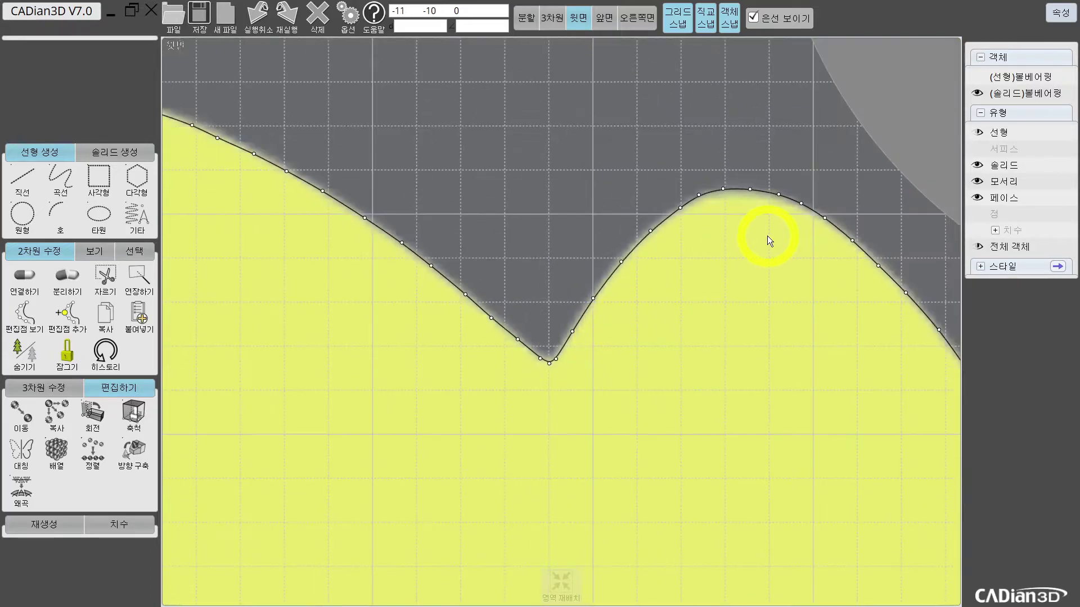
pyautogui.moveTo(767, 235); pyautogui.dragTo(660, 241, button='middle')
pyautogui.scroll(2, 673, 194)
pyautogui.scroll(2, 458, 217)
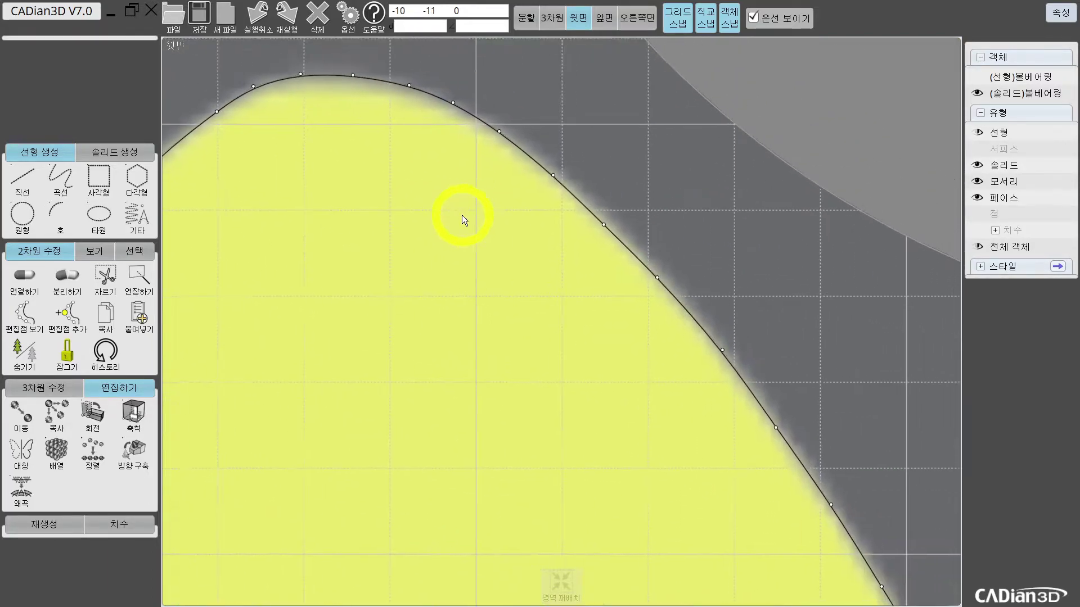
pyautogui.scroll(-2, 470, 212)
pyautogui.scroll(1, 437, 179)
pyautogui.moveTo(434, 171); pyautogui.dragTo(403, 182)
pyautogui.scroll(-3, 682, 272)
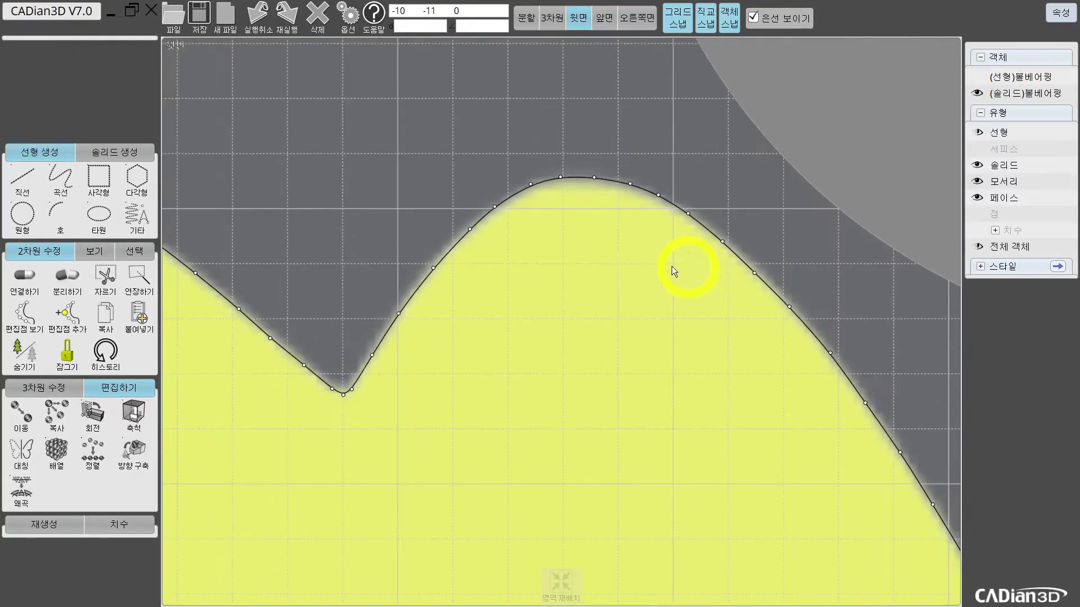
pyautogui.scroll(5, 644, 288)
pyautogui.scroll(-4, 486, 187)
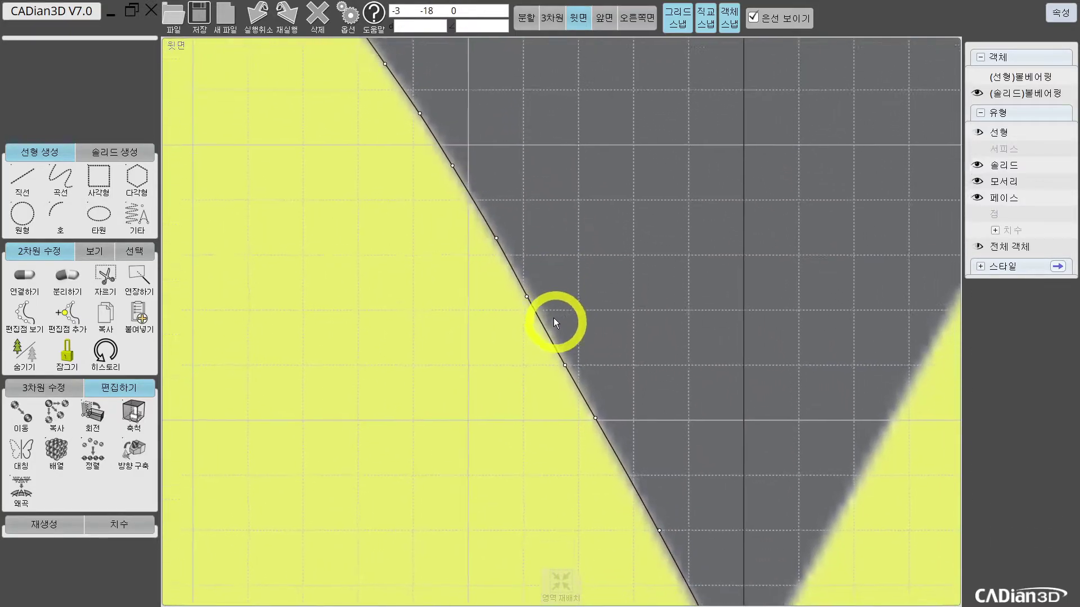
# Examine the traced left half of the bat outline against the yellow reference image
pyautogui.scroll(-5, 497, 246)
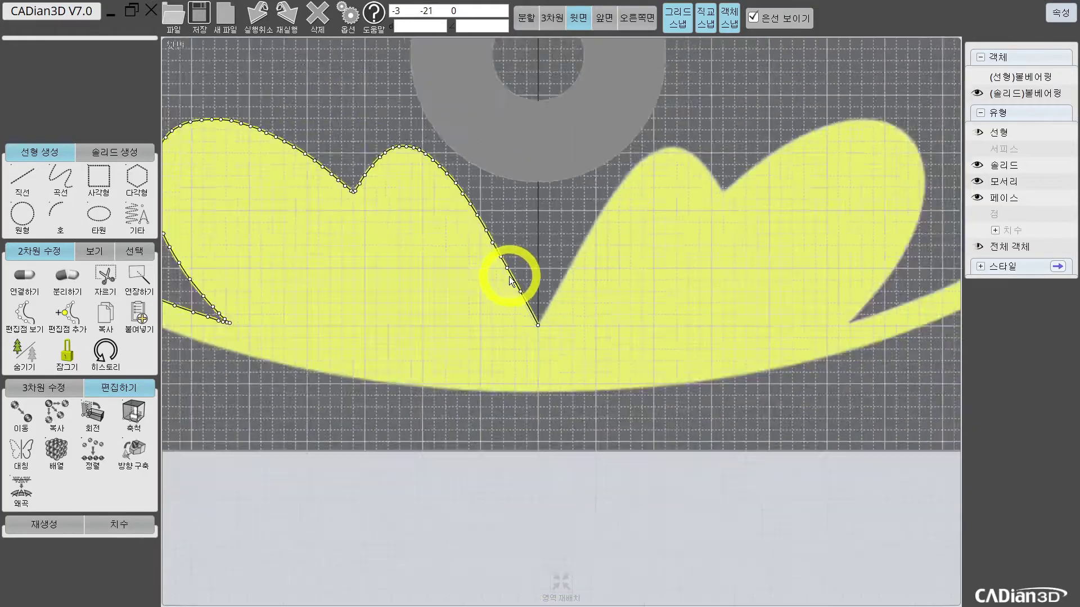
pyautogui.scroll(4, 531, 365)
pyautogui.scroll(-5, 502, 355)
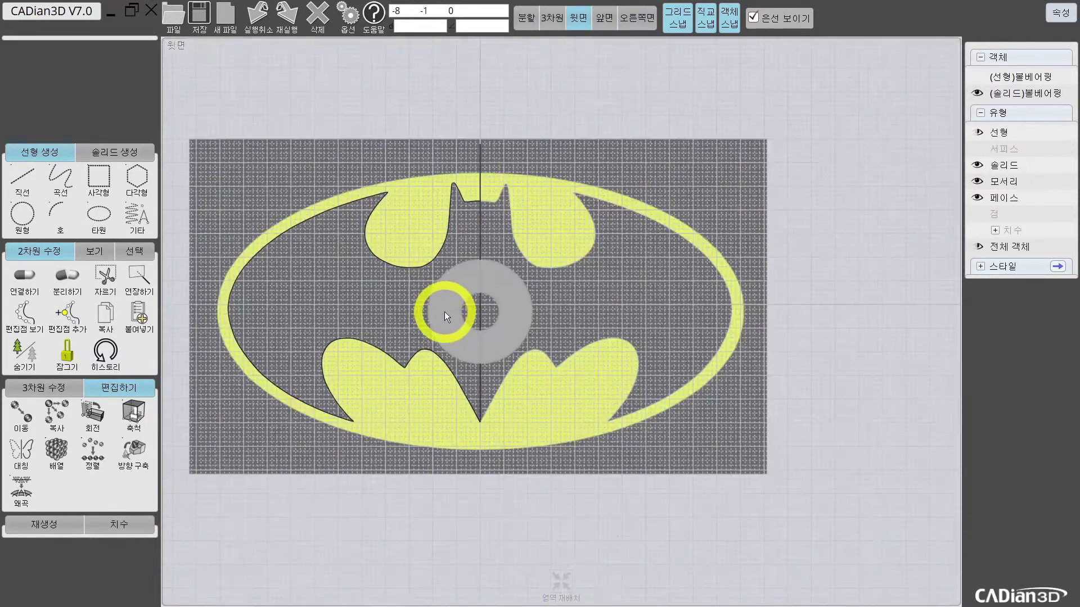
pyautogui.scroll(5, 442, 310)
pyautogui.scroll(-5, 410, 222)
pyautogui.scroll(2, 476, 242)
pyautogui.scroll(-2, 430, 218)
# Show the traced outline's edit points and fine-tune one along the lower edge of the upper-left yellow lobe
pyautogui.click(437, 225)
pyautogui.scroll(4, 415, 265)
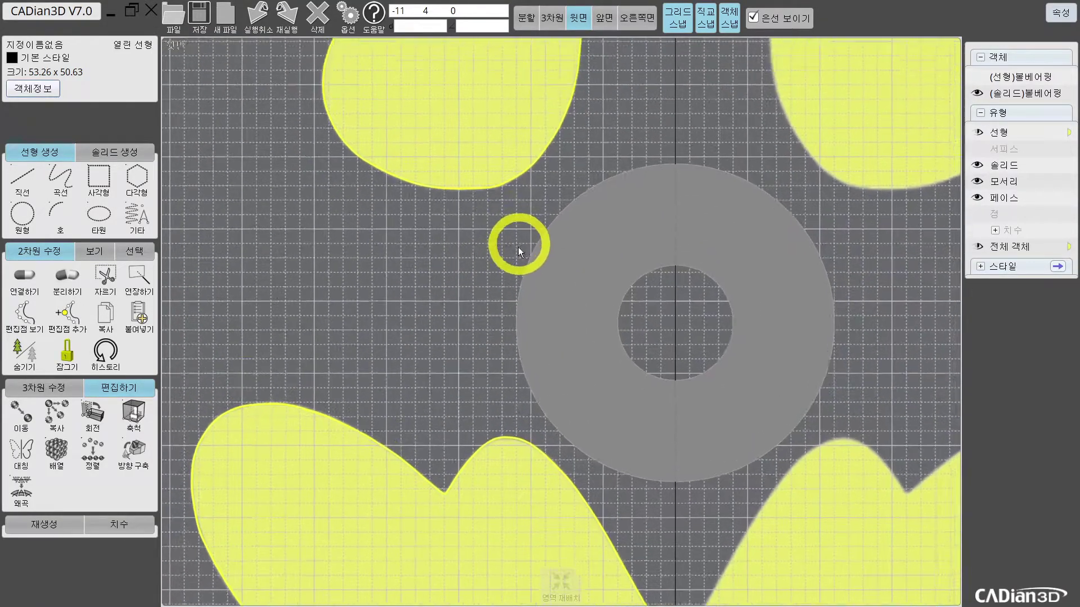
pyautogui.moveTo(518, 248); pyautogui.dragTo(488, 368, button='middle')
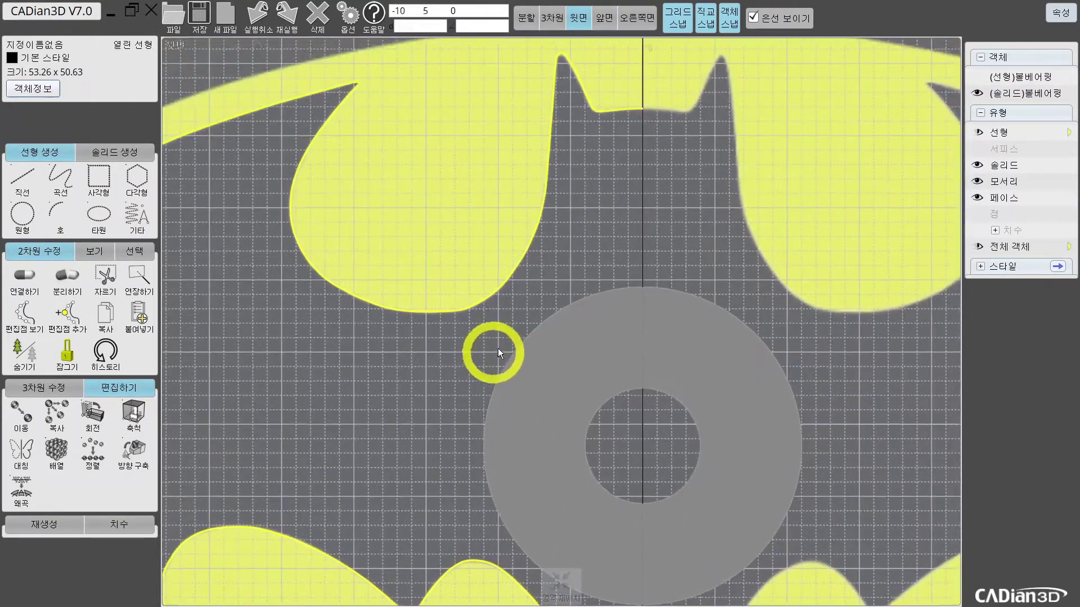
pyautogui.moveTo(523, 318); pyautogui.dragTo(511, 339, button='middle')
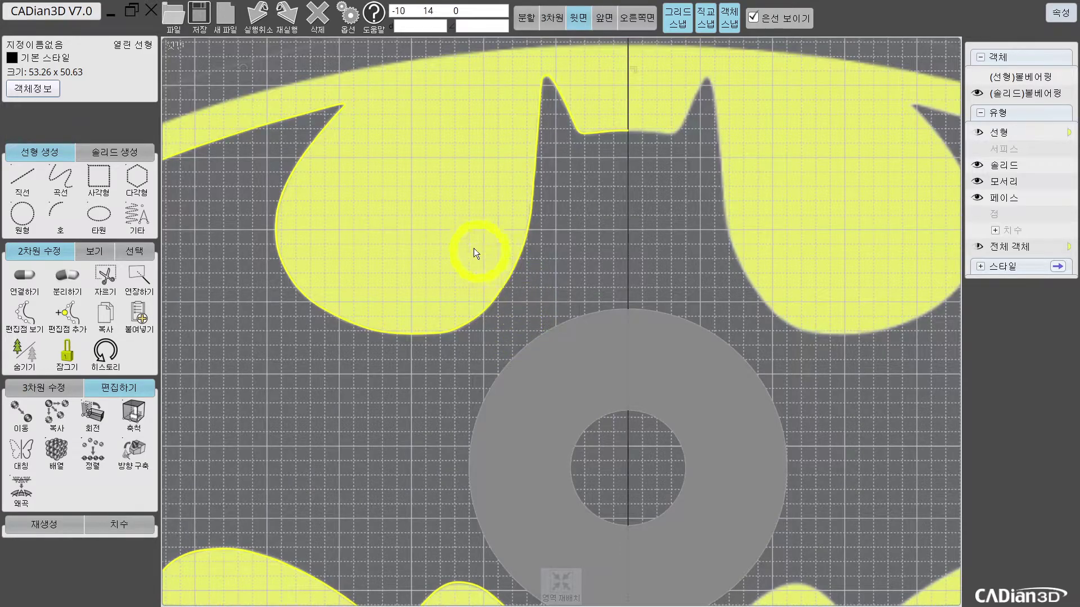
pyautogui.scroll(-1, 460, 239)
pyautogui.scroll(3, 460, 259)
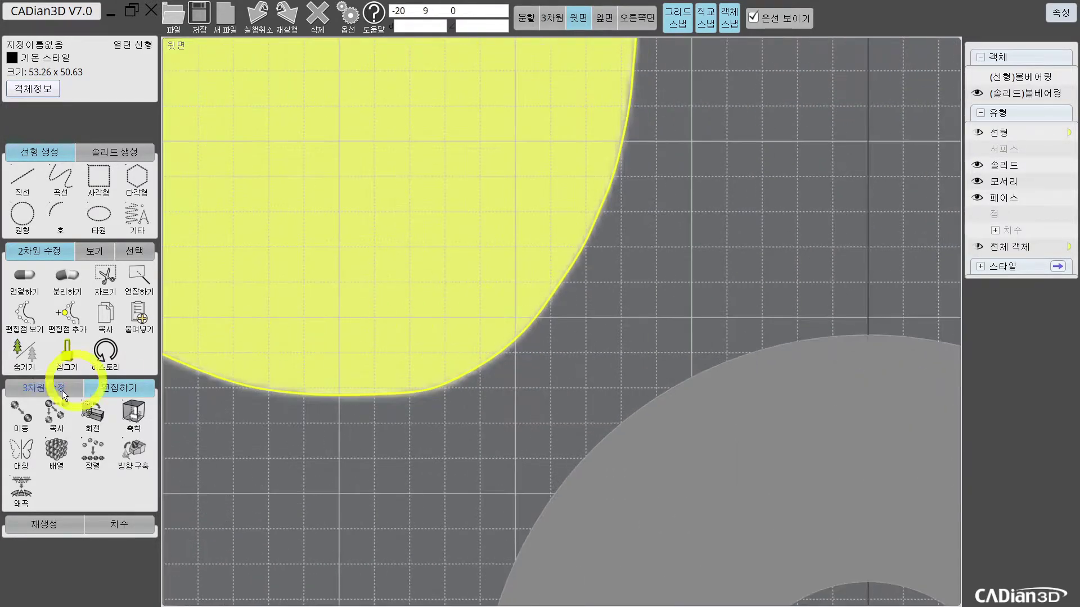
pyautogui.click(23, 311)
pyautogui.scroll(1, 447, 385)
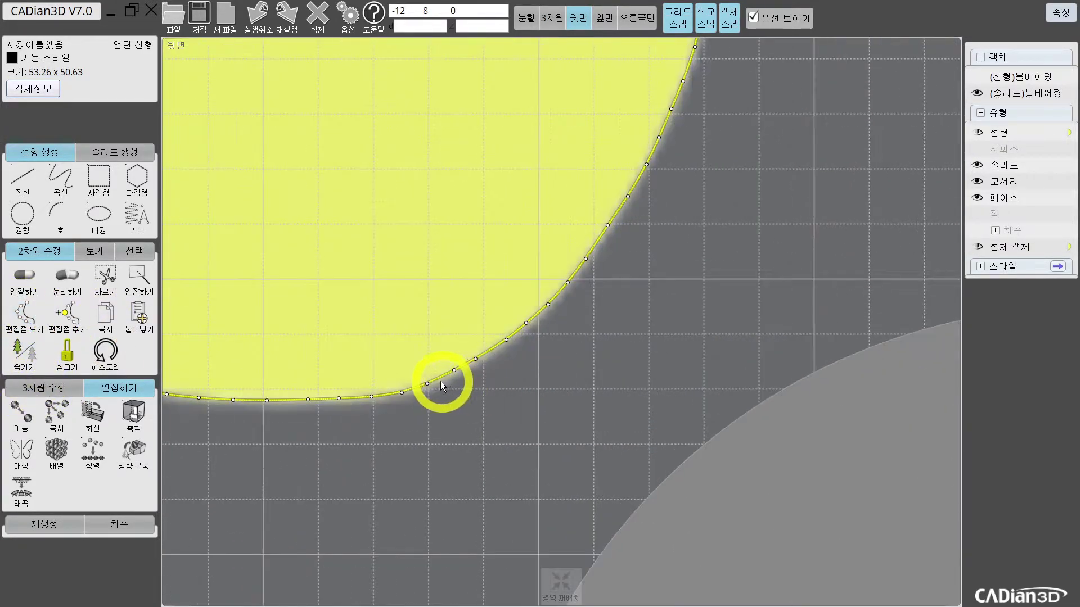
pyautogui.scroll(1, 398, 389)
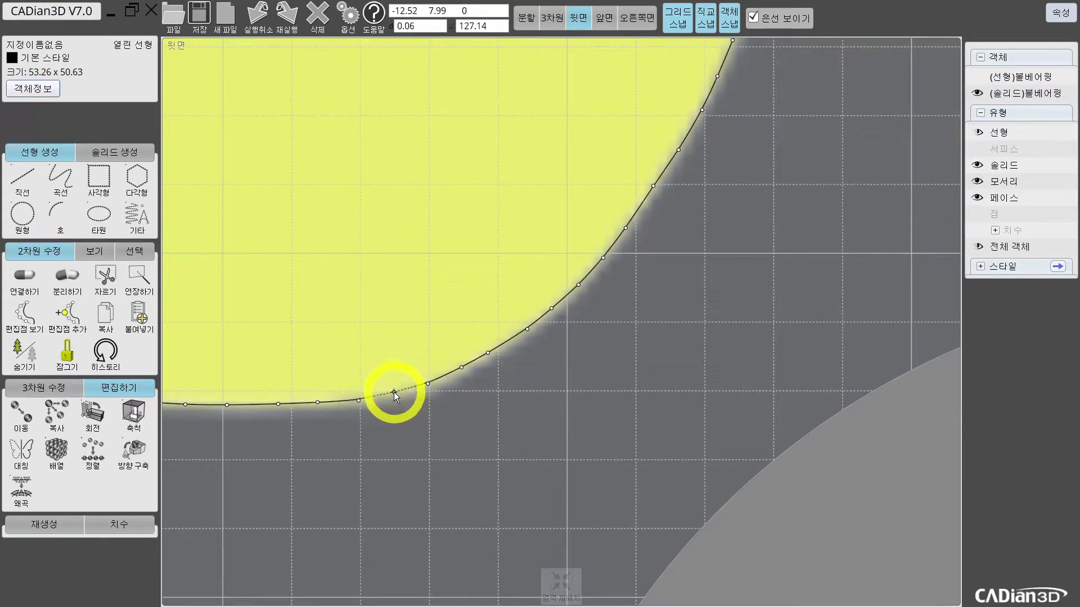
pyautogui.click(392, 393)
pyautogui.scroll(-5, 532, 377)
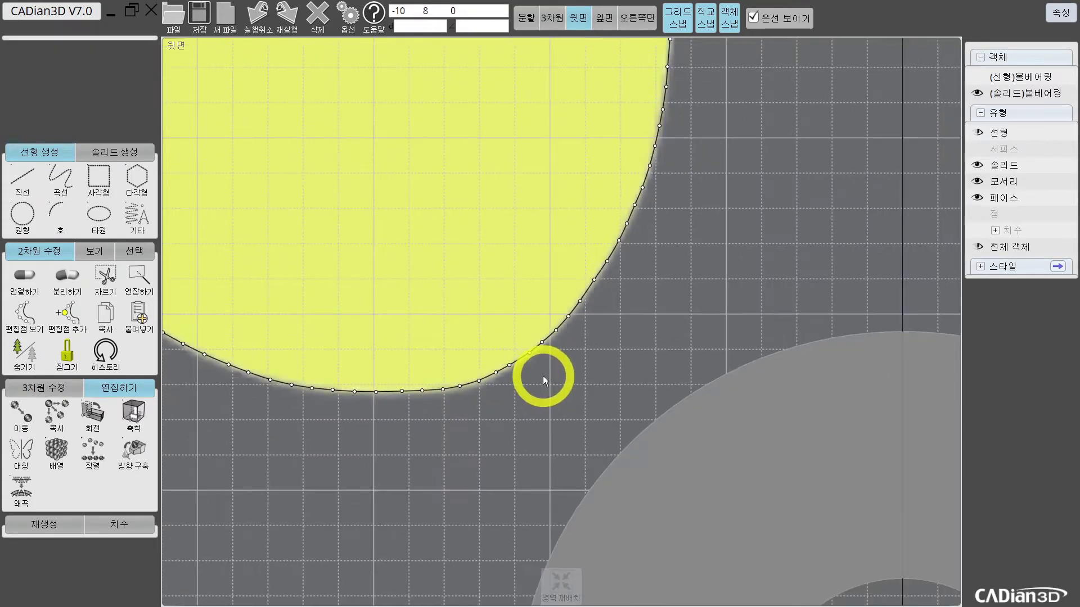
pyautogui.scroll(2, 520, 372)
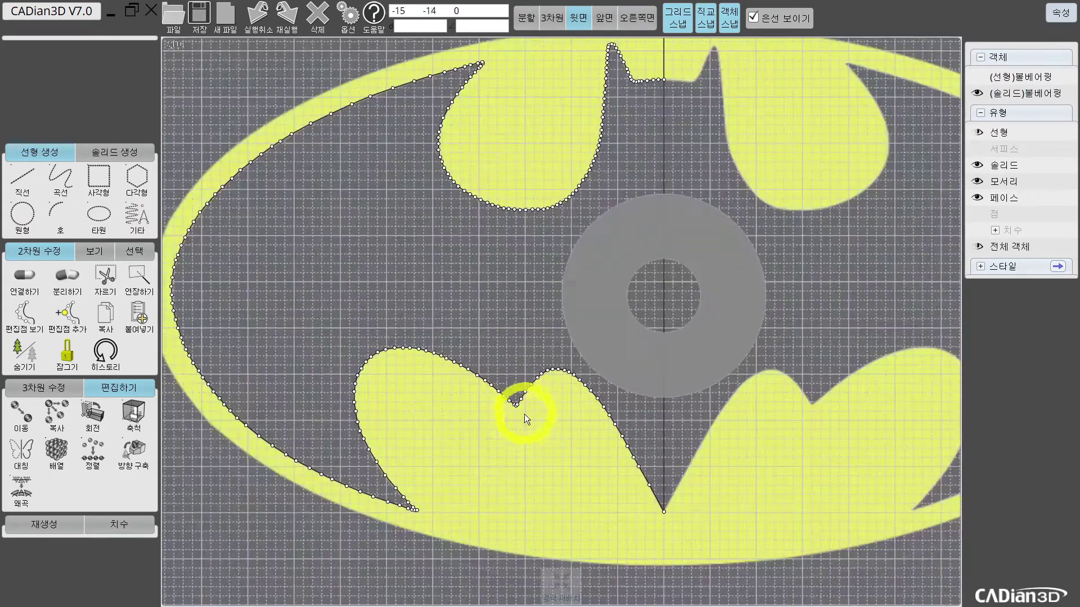
# Mirror the traced left half of the bat outline across the vertical centre axis, keeping the original curve
pyautogui.click(491, 386)
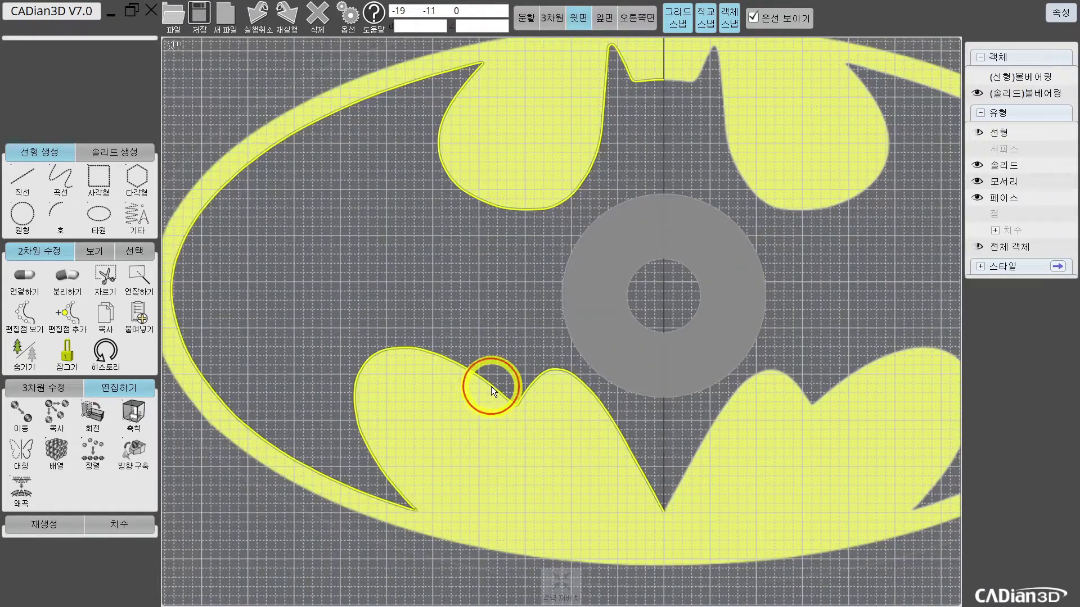
pyautogui.moveTo(394, 379); pyautogui.dragTo(234, 366, button='middle')
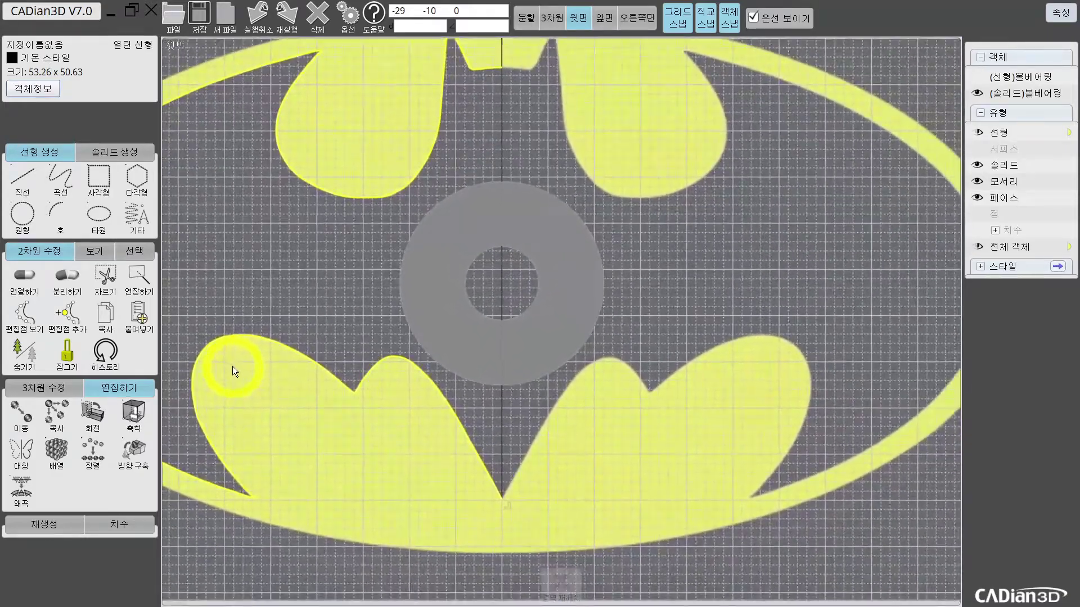
pyautogui.scroll(-2, 319, 284)
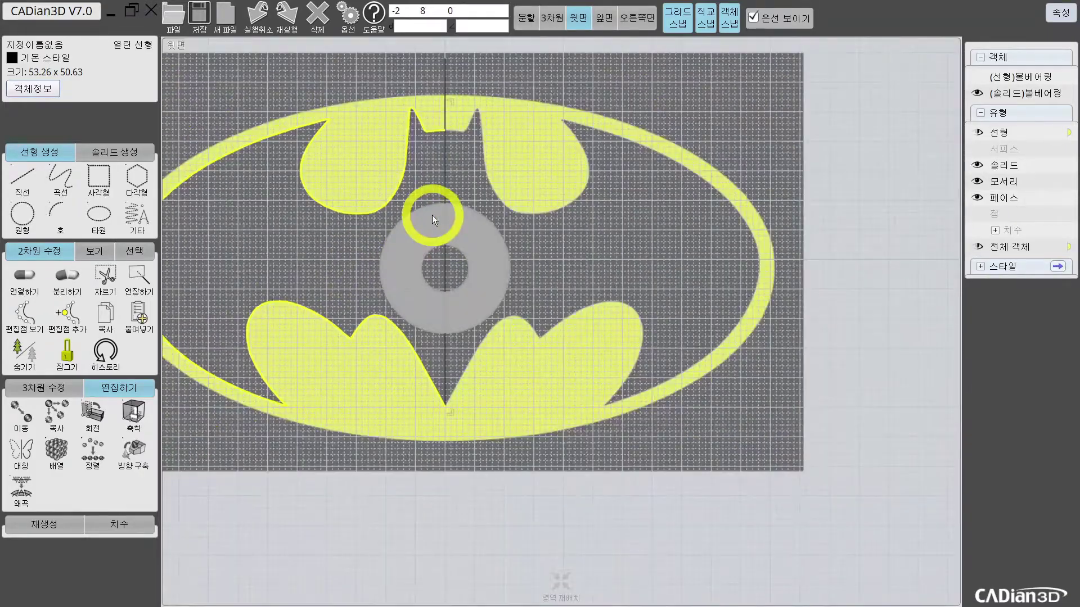
pyautogui.click(474, 175)
pyautogui.click(405, 138)
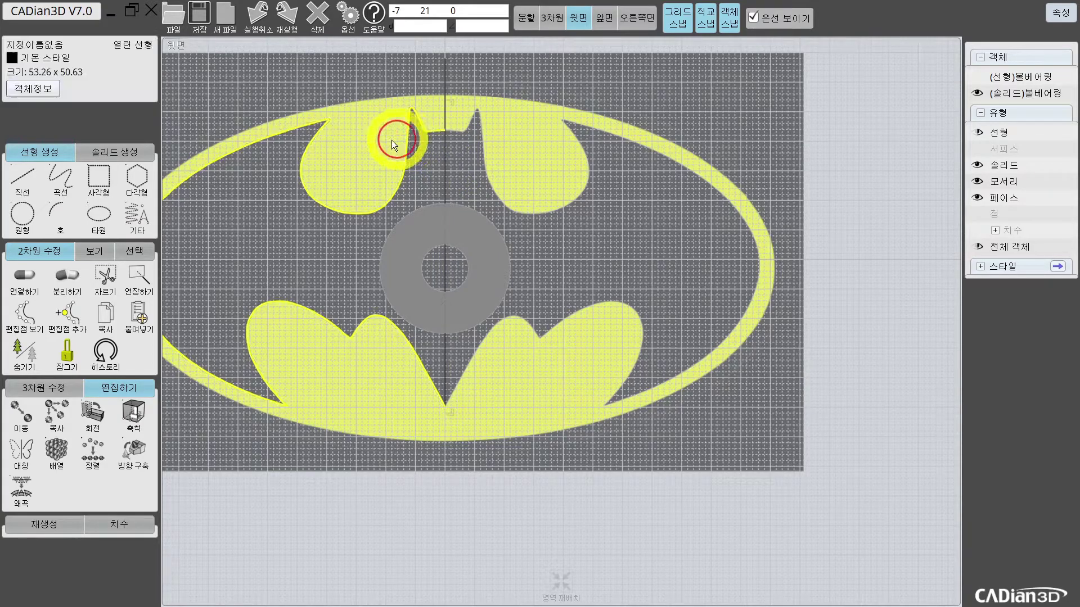
pyautogui.click(31, 466)
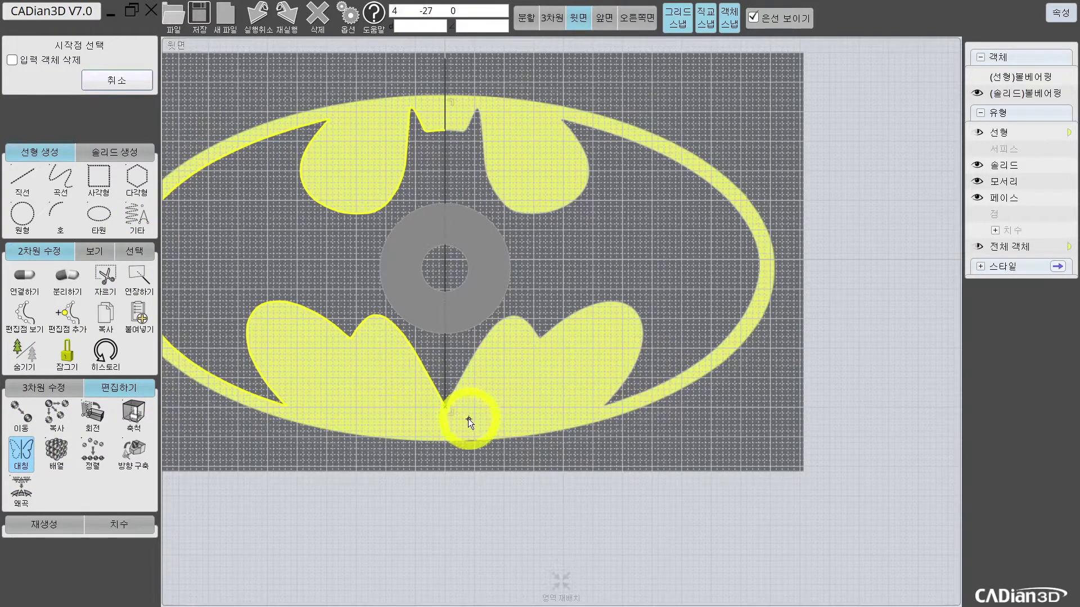
pyautogui.click(446, 117)
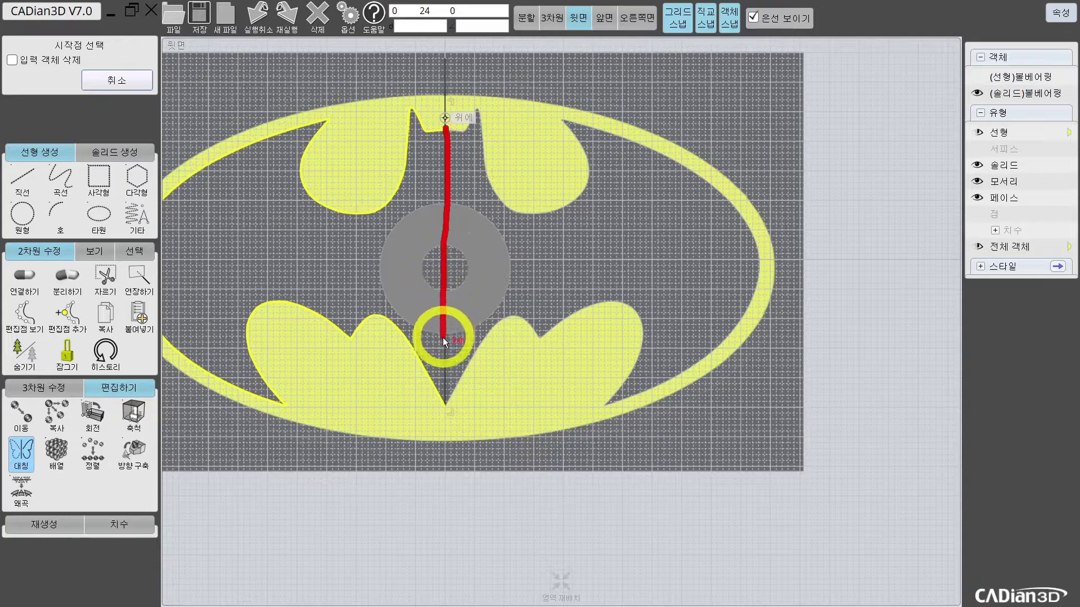
pyautogui.click(449, 412)
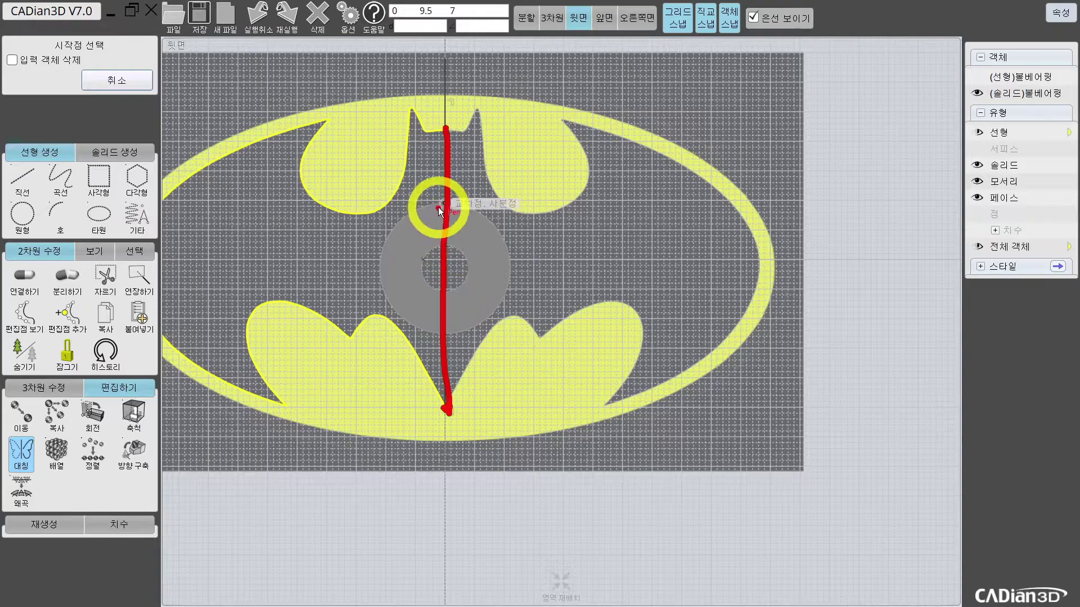
pyautogui.moveTo(447, 111)
pyautogui.mouseDown()
pyautogui.moveTo(451, 145)
pyautogui.moveTo(439, 137)
pyautogui.moveTo(441, 113)
pyautogui.moveTo(459, 145)
pyautogui.mouseUp()
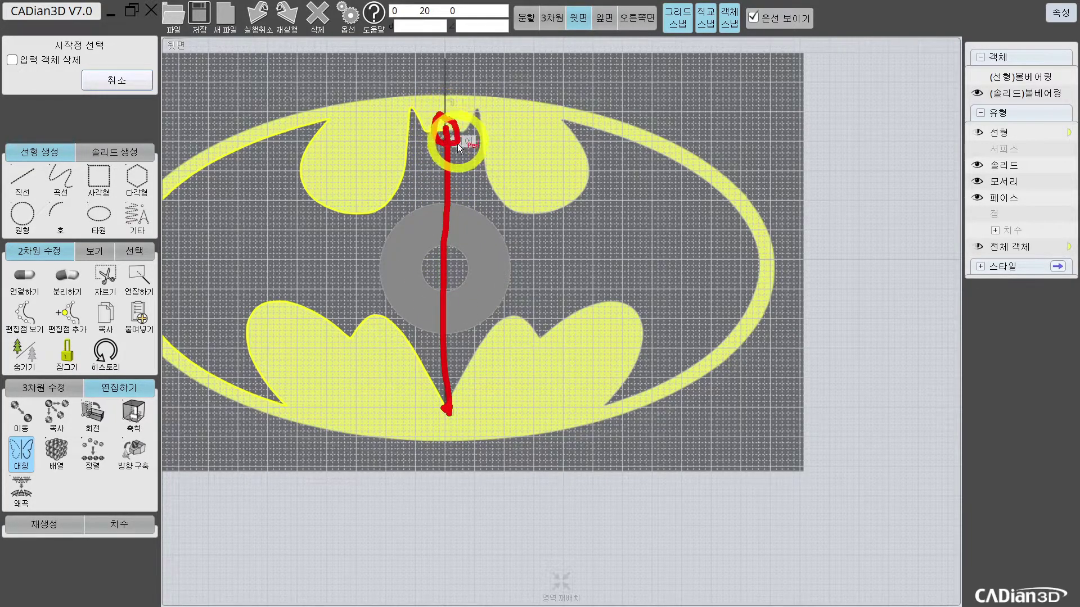
pyautogui.moveTo(456, 445)
pyautogui.mouseDown()
pyautogui.moveTo(458, 394)
pyautogui.moveTo(446, 421)
pyautogui.mouseUp()
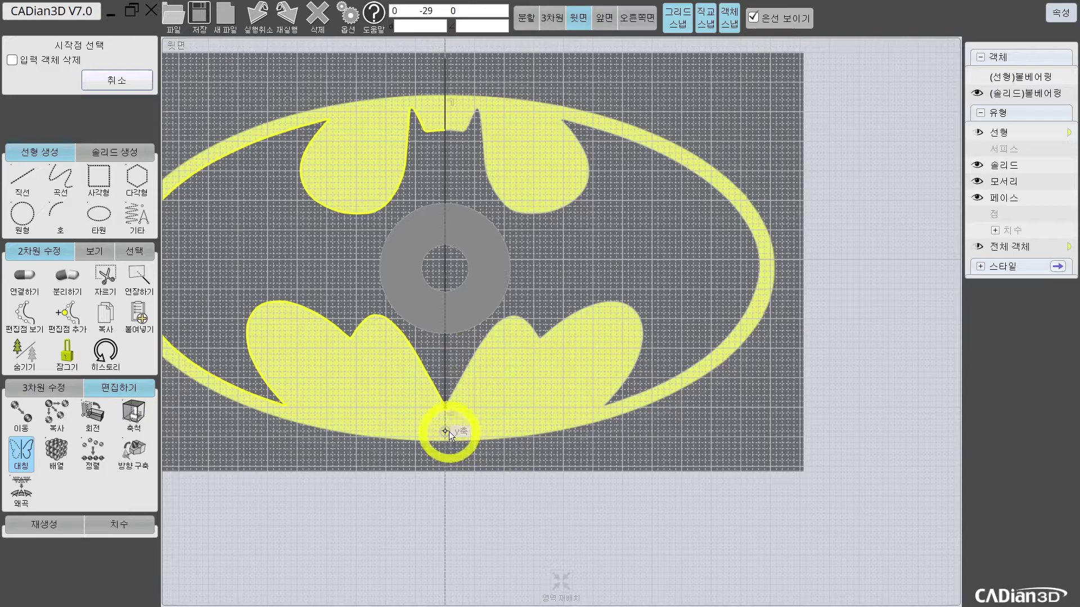
pyautogui.click(446, 408)
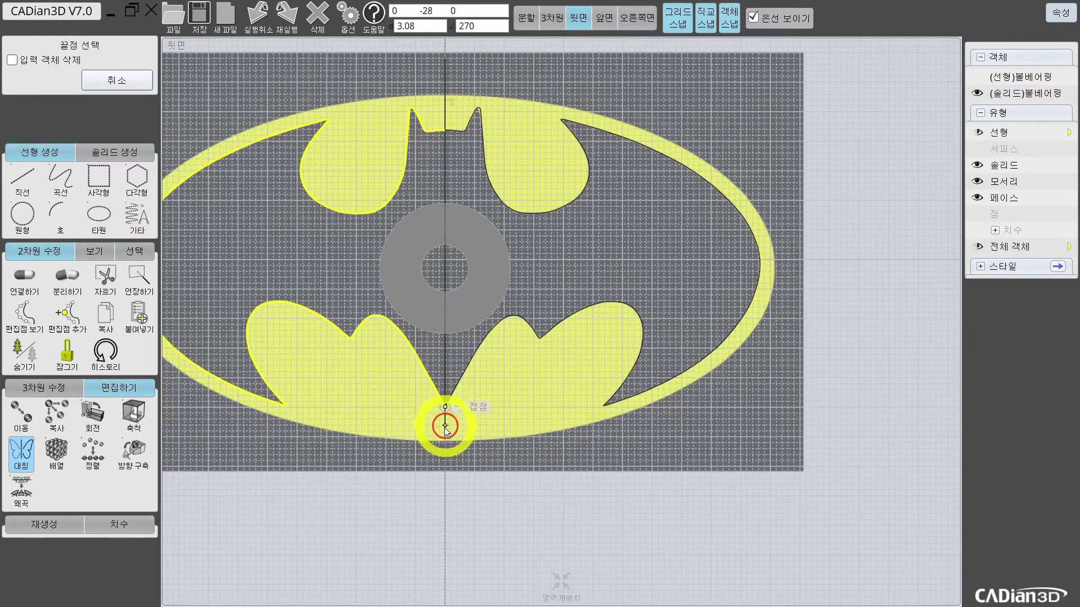
pyautogui.click(446, 504)
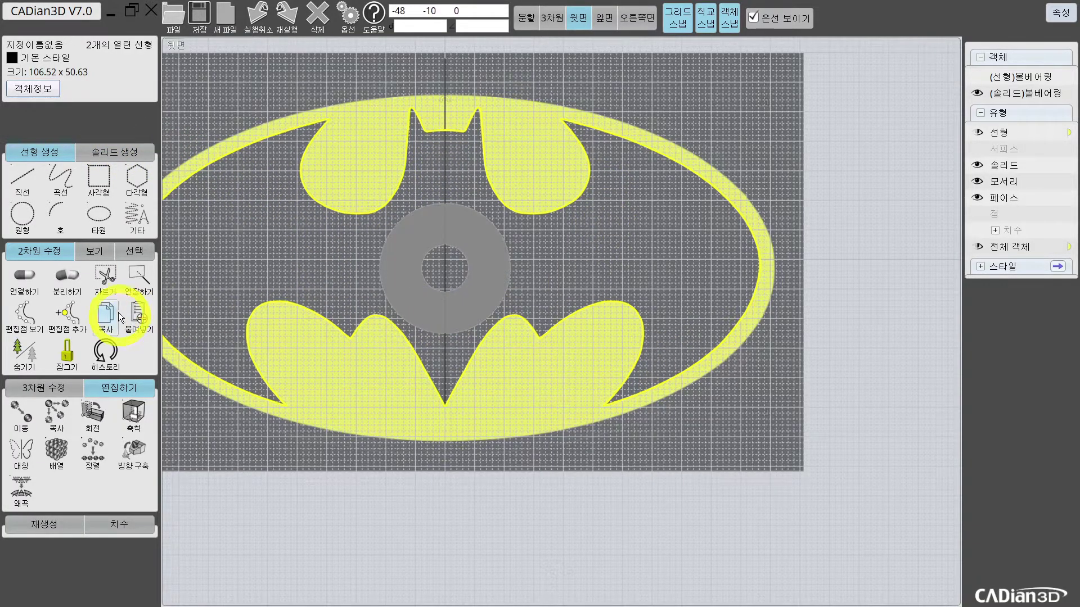
# Join the two bat outline halves into one closed curve and name it (선형)베트맨
pyautogui.click(28, 290)
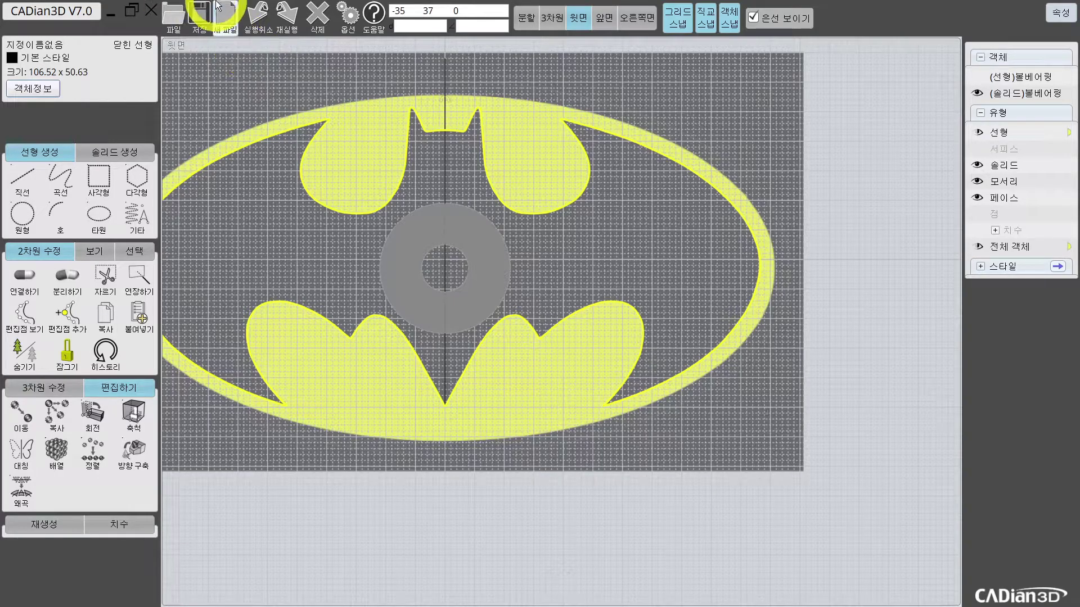
pyautogui.doubleClick(35, 44)
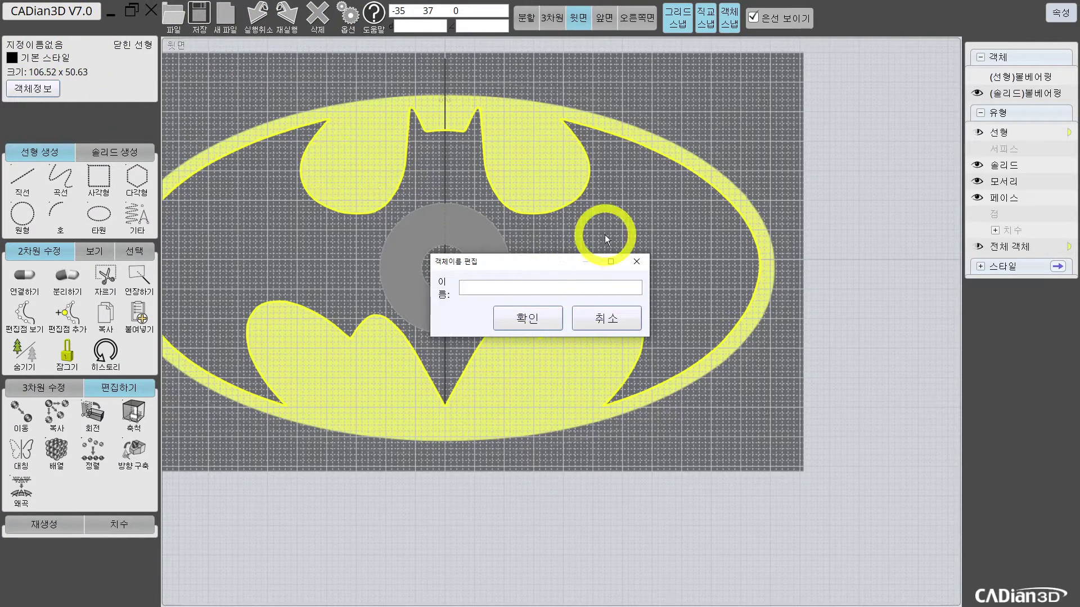
pyautogui.write('(선형)베트맨')
pyautogui.click(551, 321)
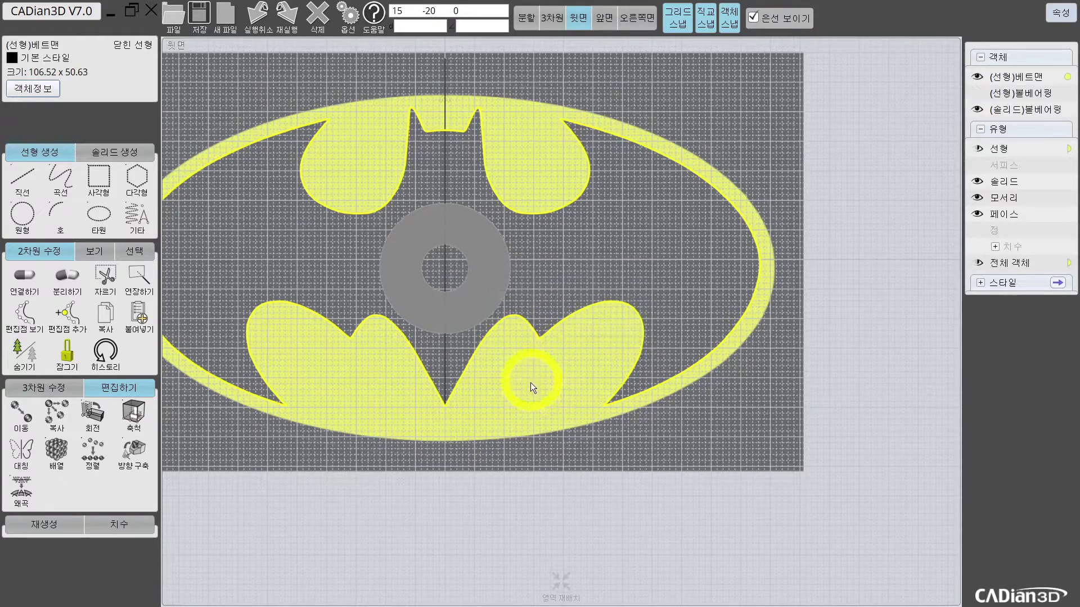
# Deselect the bat outline and switch to the four-view layout, framing the bearing and outline together
pyautogui.click(568, 68)
pyautogui.click(525, 19)
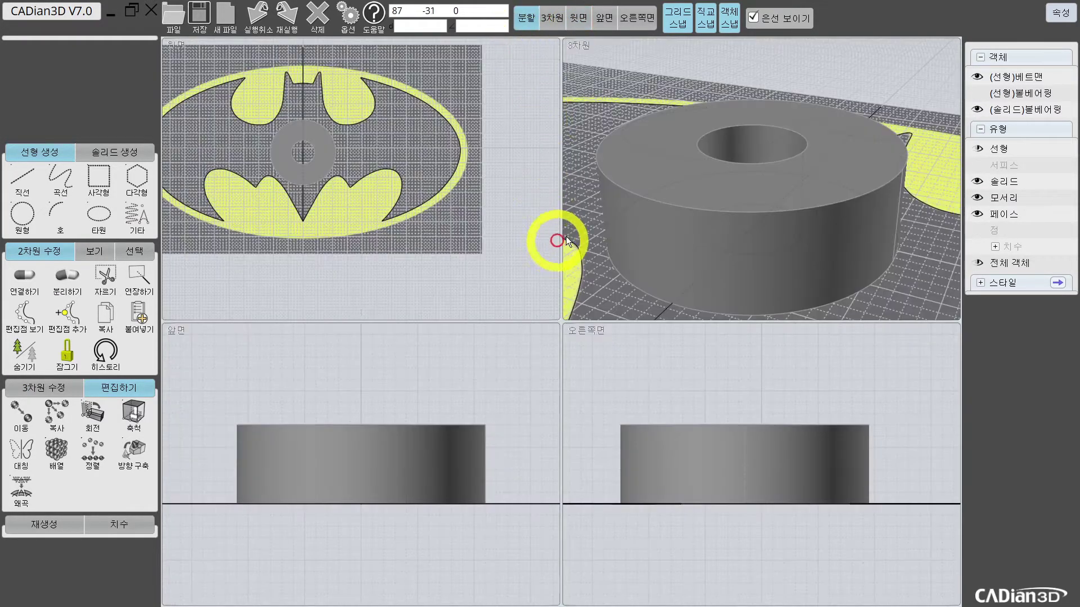
pyautogui.moveTo(785, 188); pyautogui.dragTo(746, 193, button='right')
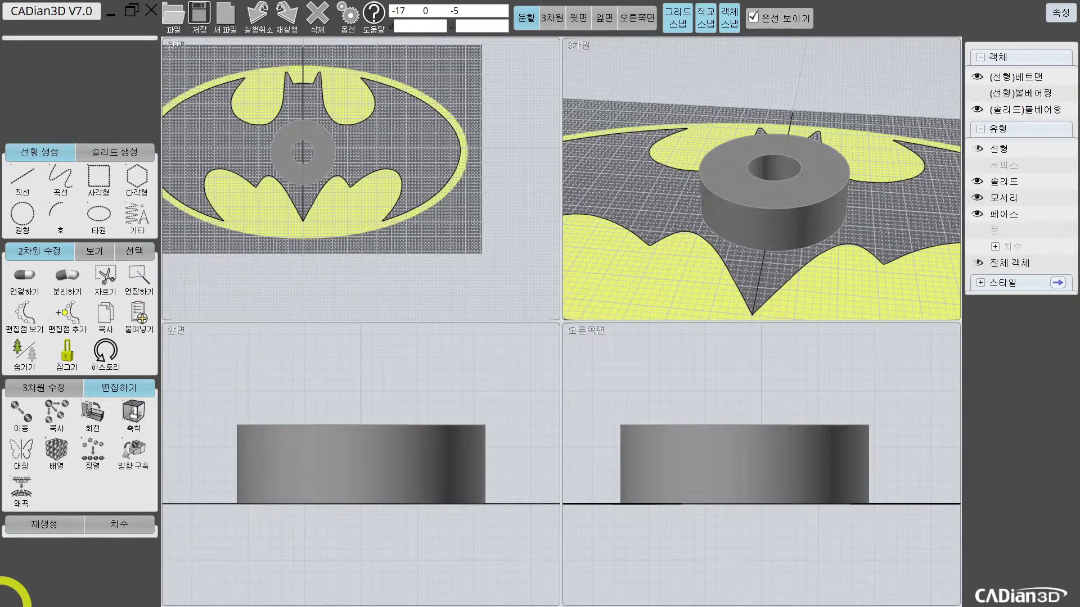
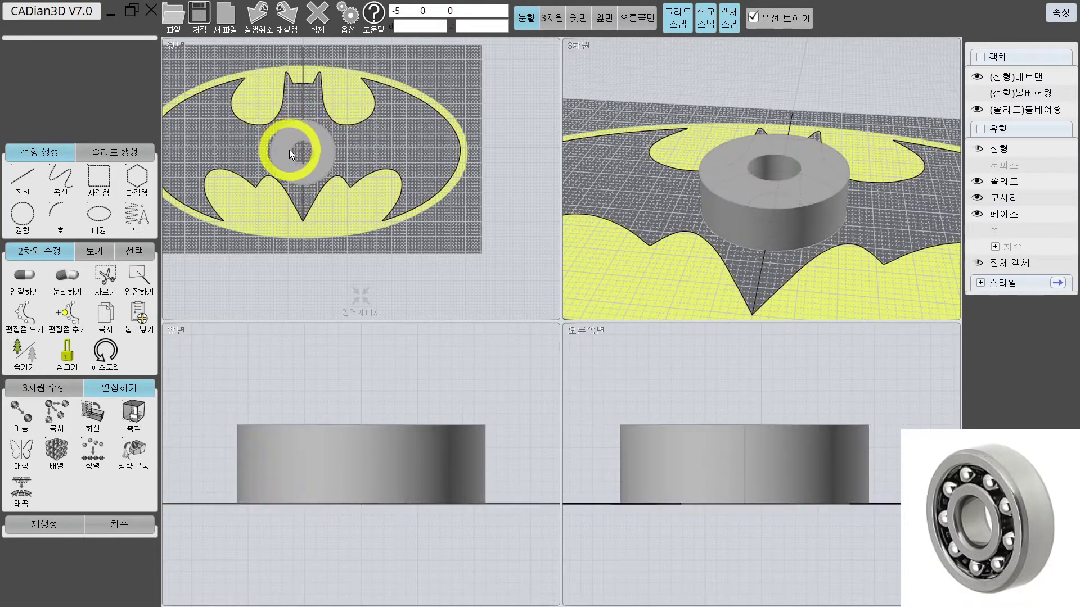
pyautogui.click(23, 222)
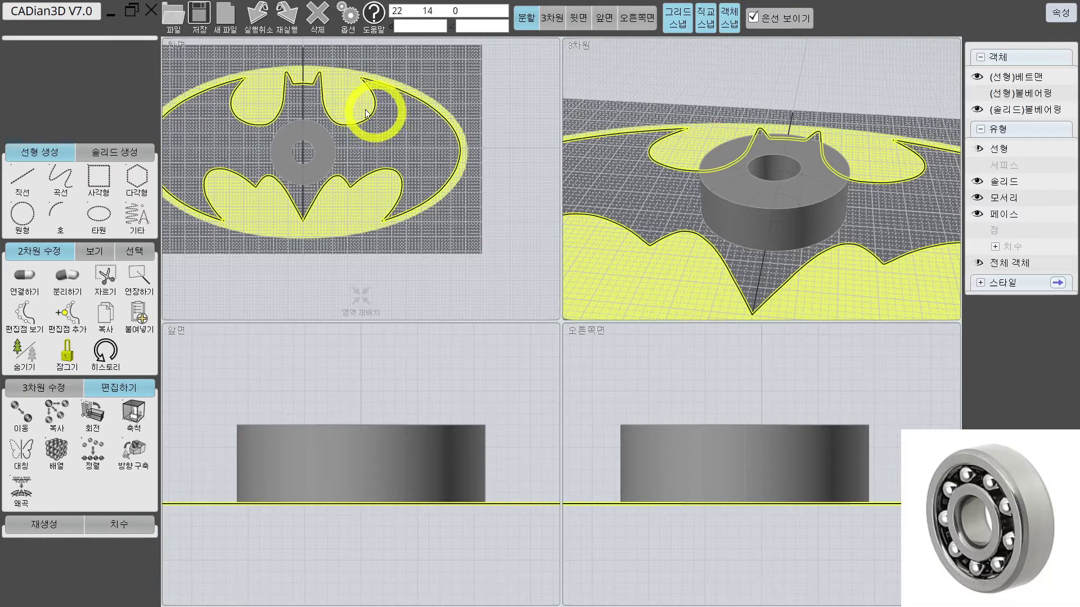
pyautogui.scroll(2, 344, 129)
pyautogui.scroll(3, 350, 146)
pyautogui.moveTo(351, 149); pyautogui.dragTo(432, 140, button='middle')
pyautogui.scroll(-3, 433, 140)
pyautogui.scroll(-1, 385, 134)
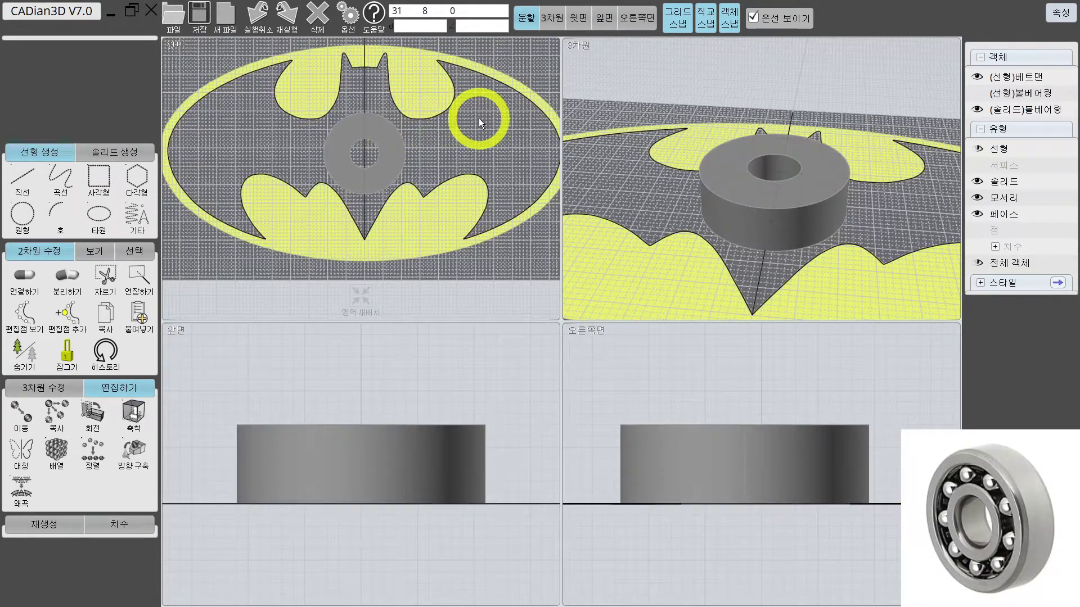
# Move the ball bearing solid from its centre point to the origin (0, 0, 0)
pyautogui.scroll(4, 373, 125)
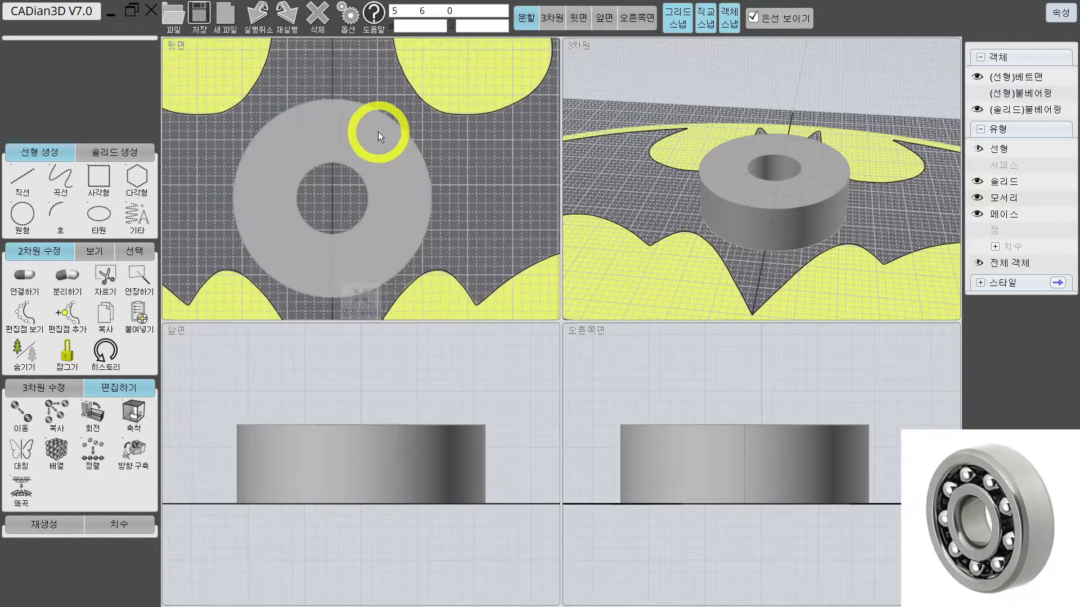
pyautogui.click(368, 138)
pyautogui.scroll(-2, 441, 133)
pyautogui.scroll(2, 407, 150)
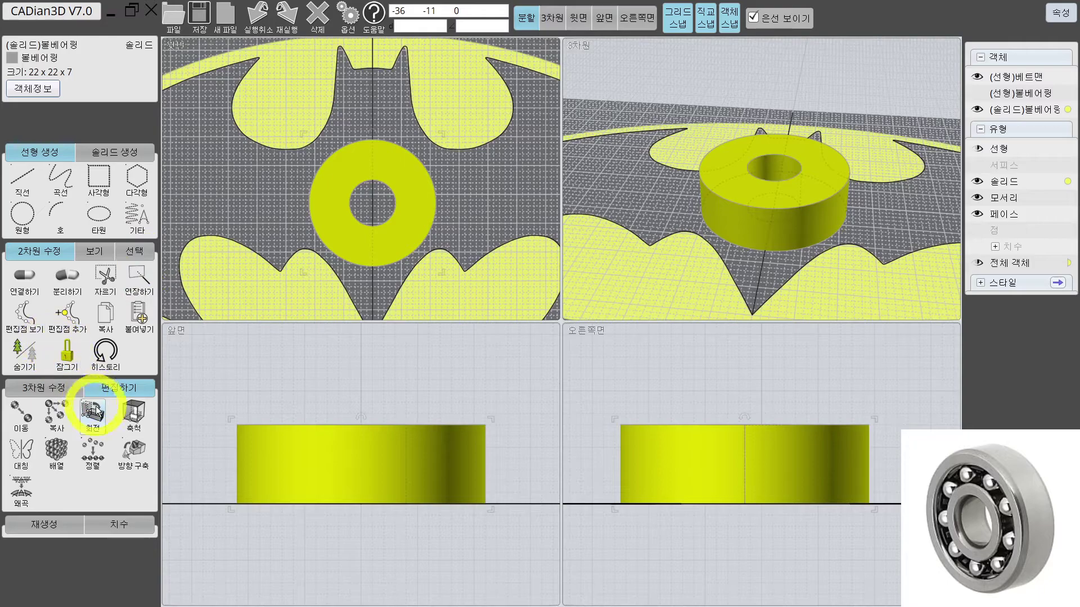
pyautogui.click(34, 416)
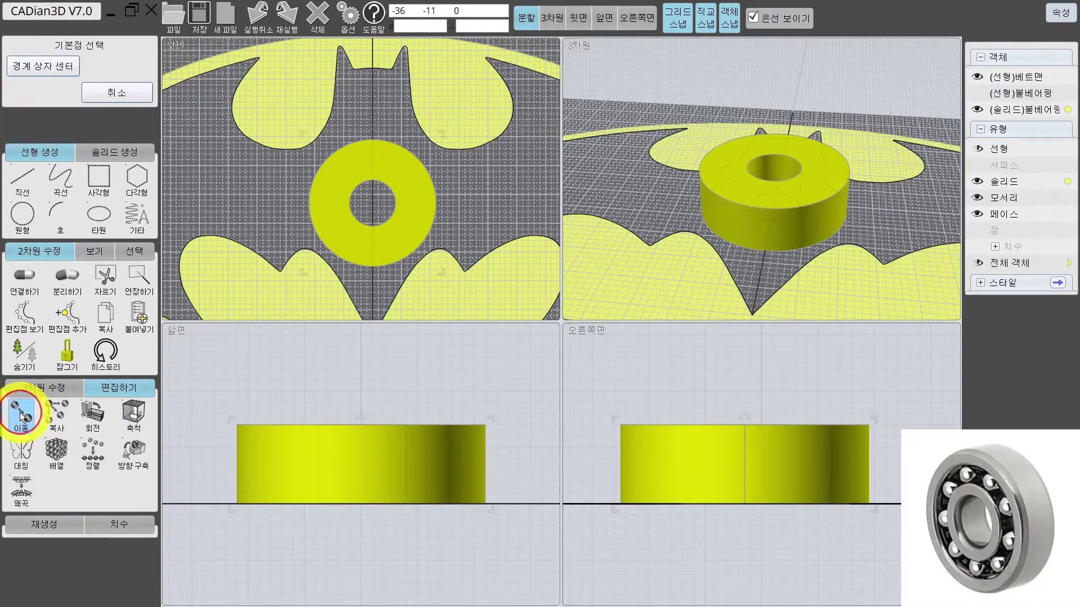
pyautogui.click(369, 211)
pyautogui.click(370, 197)
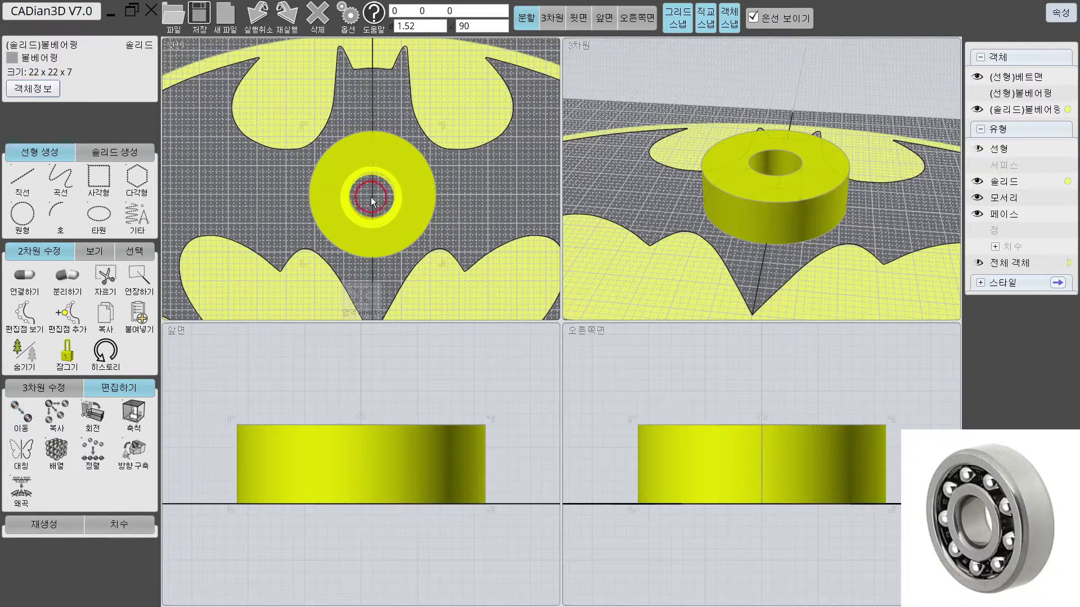
# Select the ball bearing solid in the top view and check its size
pyautogui.scroll(-3, 514, 191)
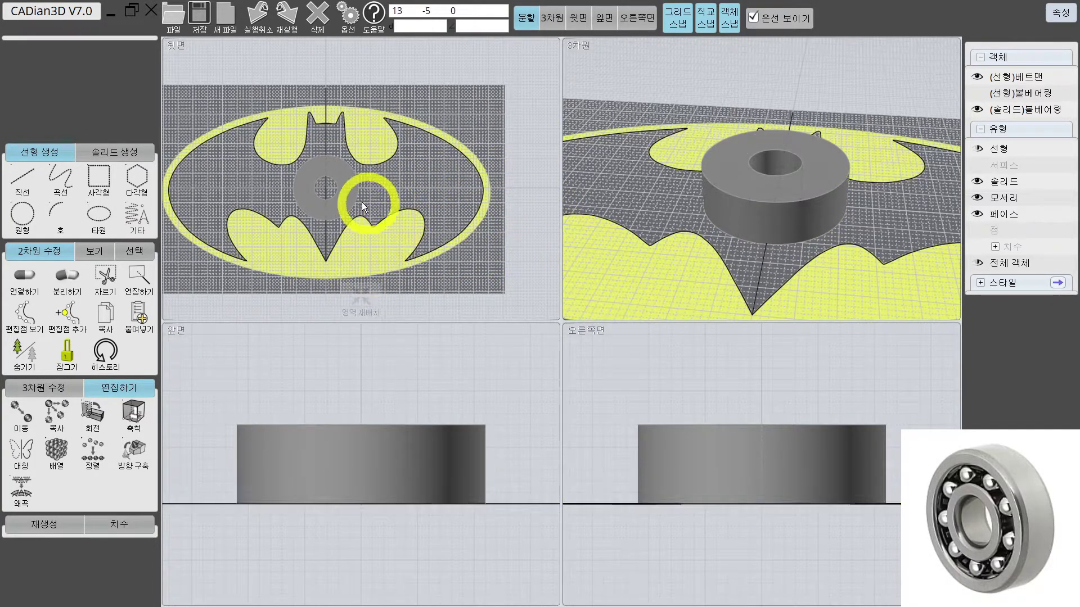
pyautogui.click(356, 195)
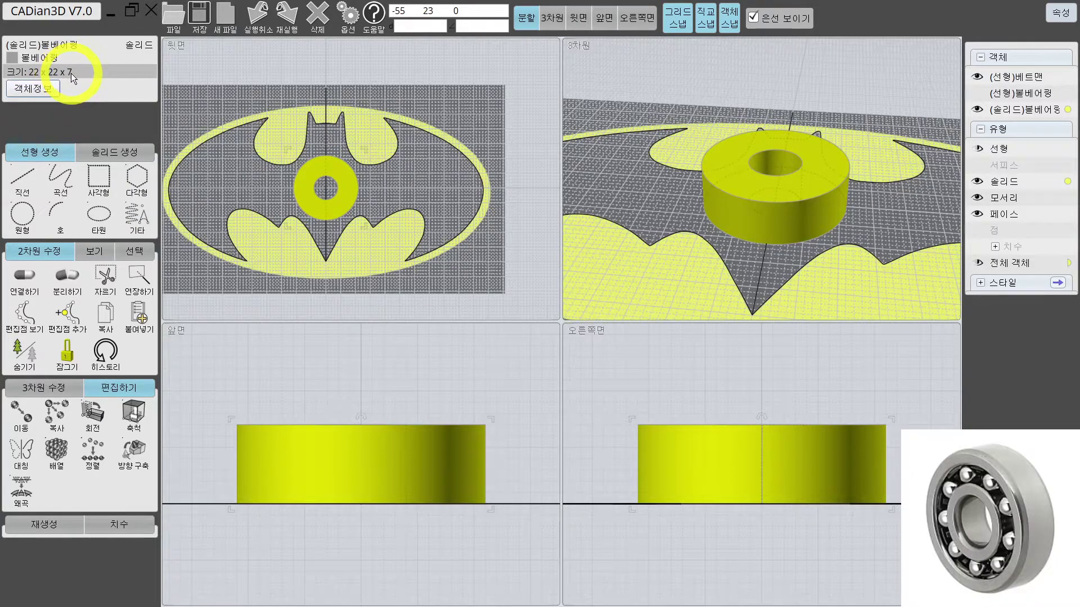
# Draw a circle with radius 11 from the ball bearing's centre, matching its outer edge
pyautogui.press('Escape')
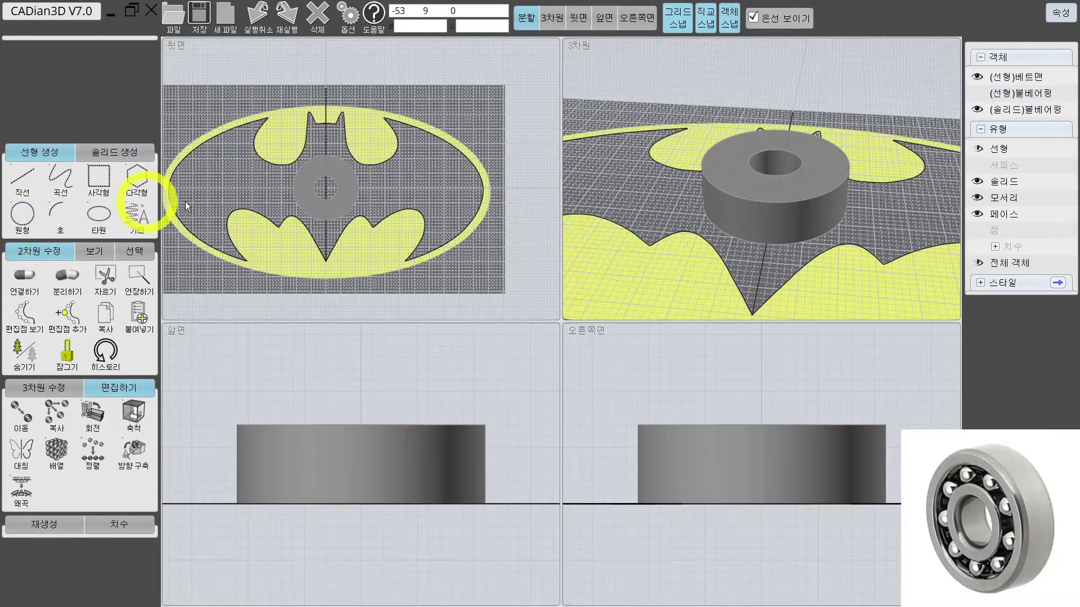
pyautogui.click(249, 211)
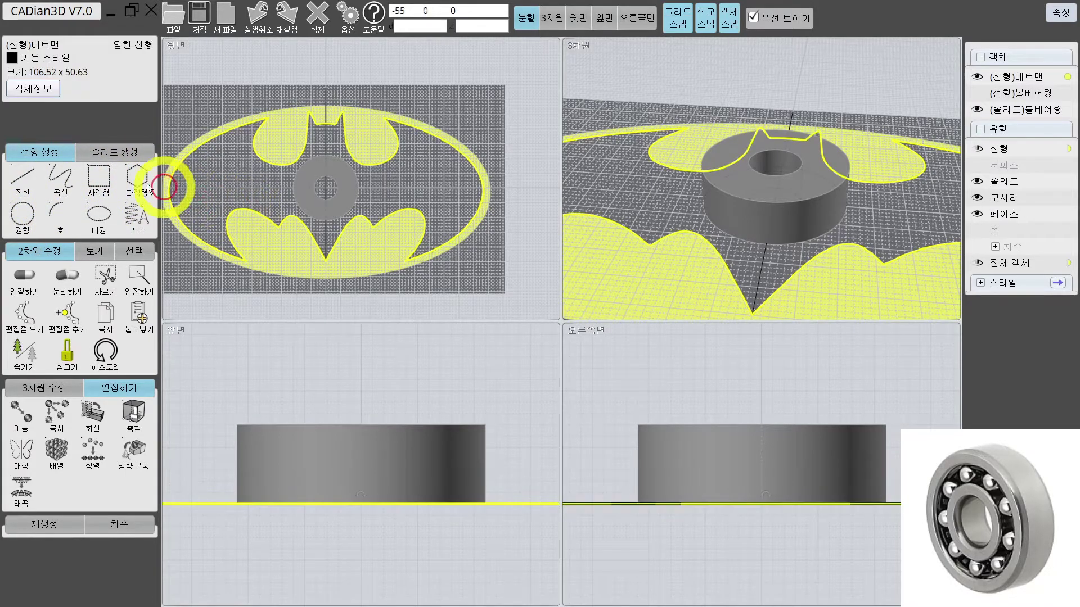
pyautogui.click(22, 213)
pyautogui.click(327, 188)
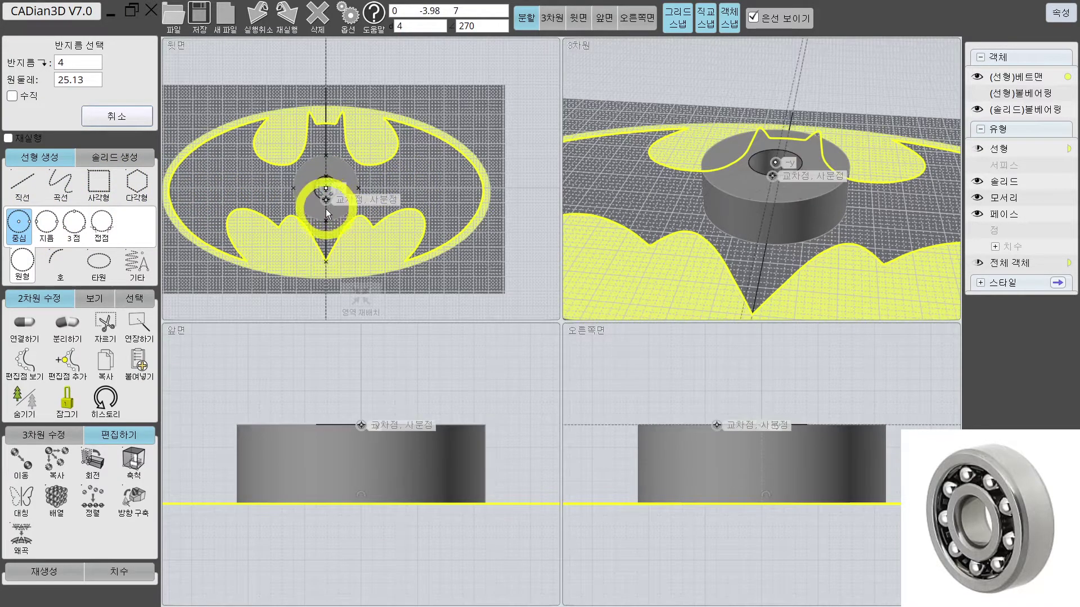
pyautogui.click(327, 221)
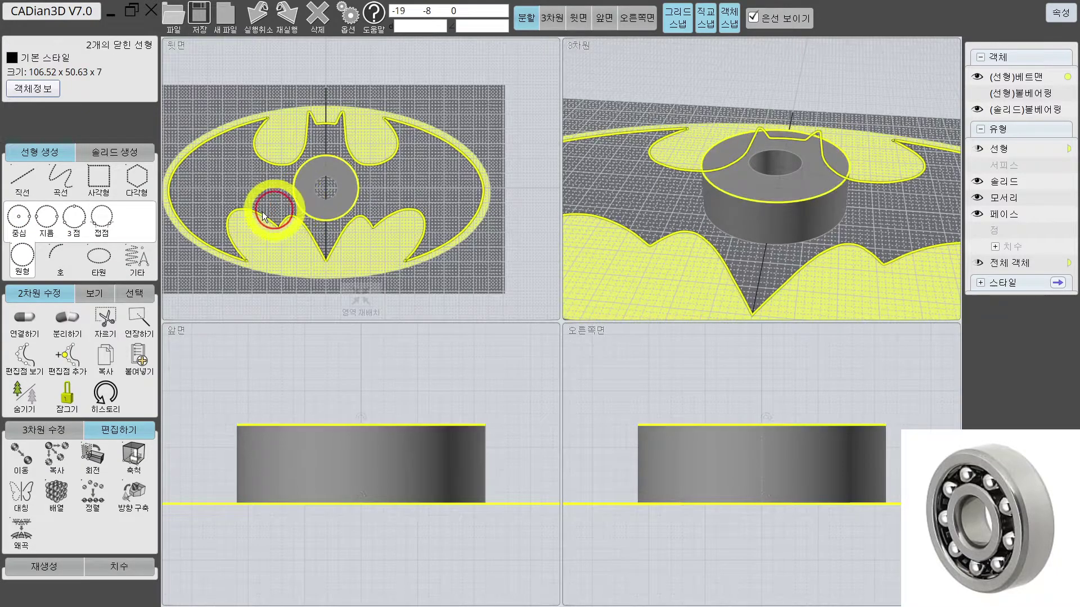
# Select the new circle together with the bat outline and fit both curves in all views
pyautogui.click(292, 193)
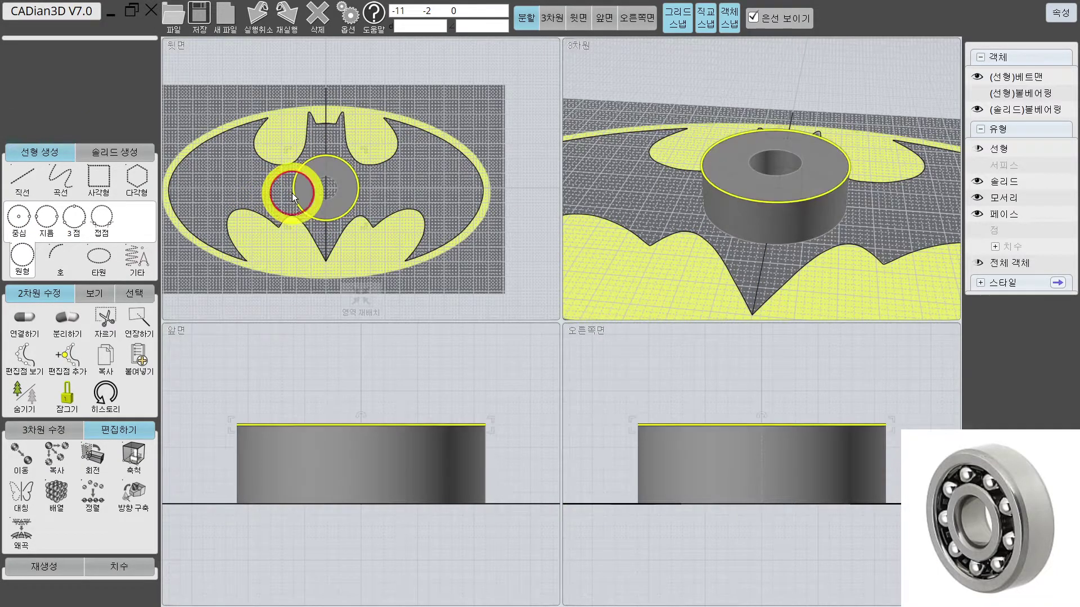
pyautogui.click(271, 222)
pyautogui.moveTo(735, 200); pyautogui.dragTo(822, 242, button='right')
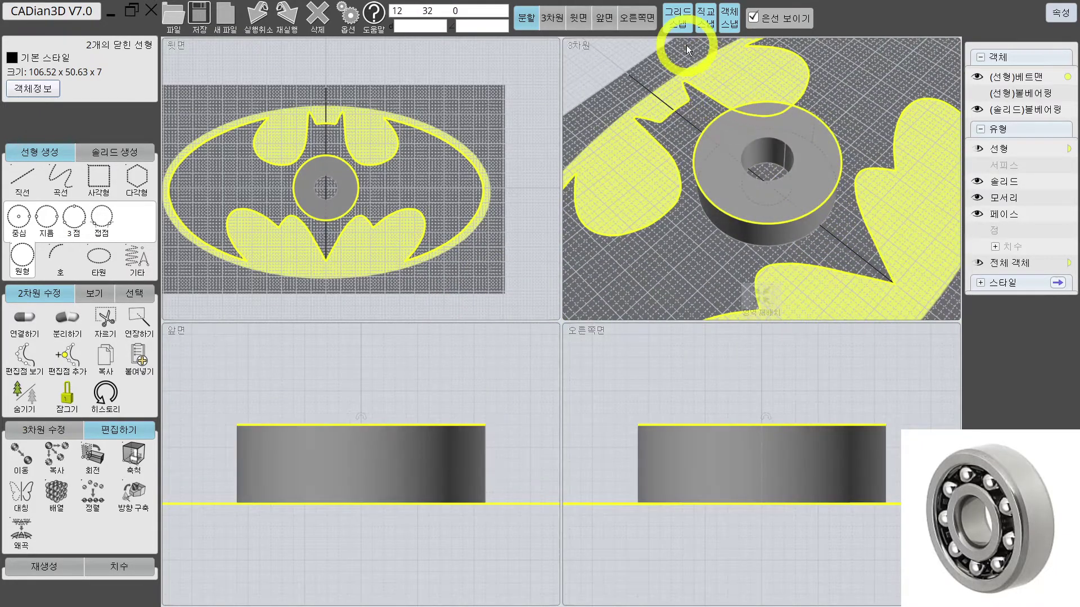
pyautogui.scroll(-3, 739, 194)
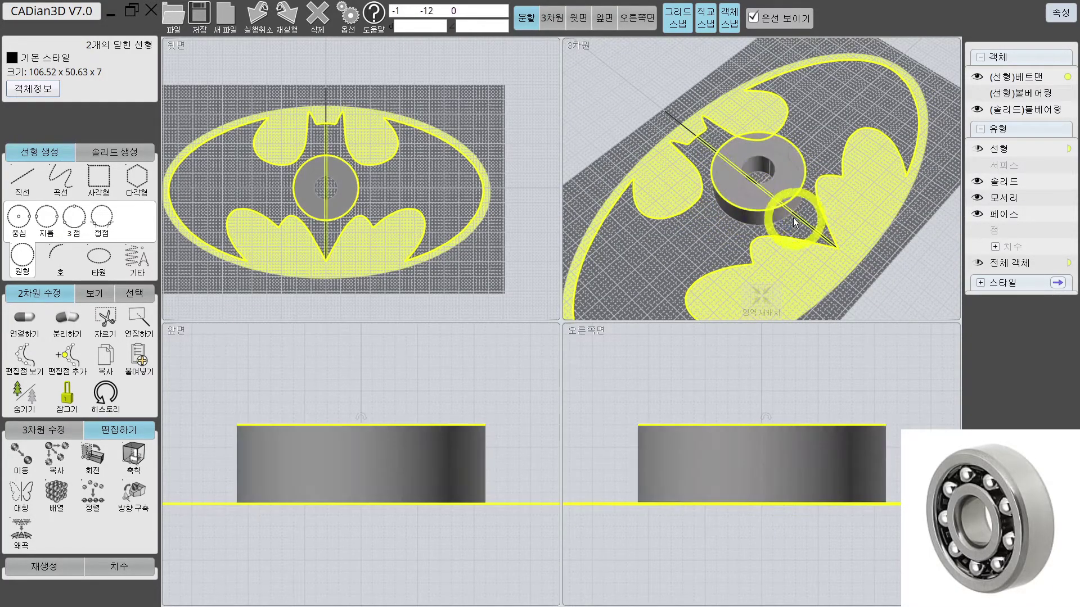
pyautogui.scroll(-3, 787, 200)
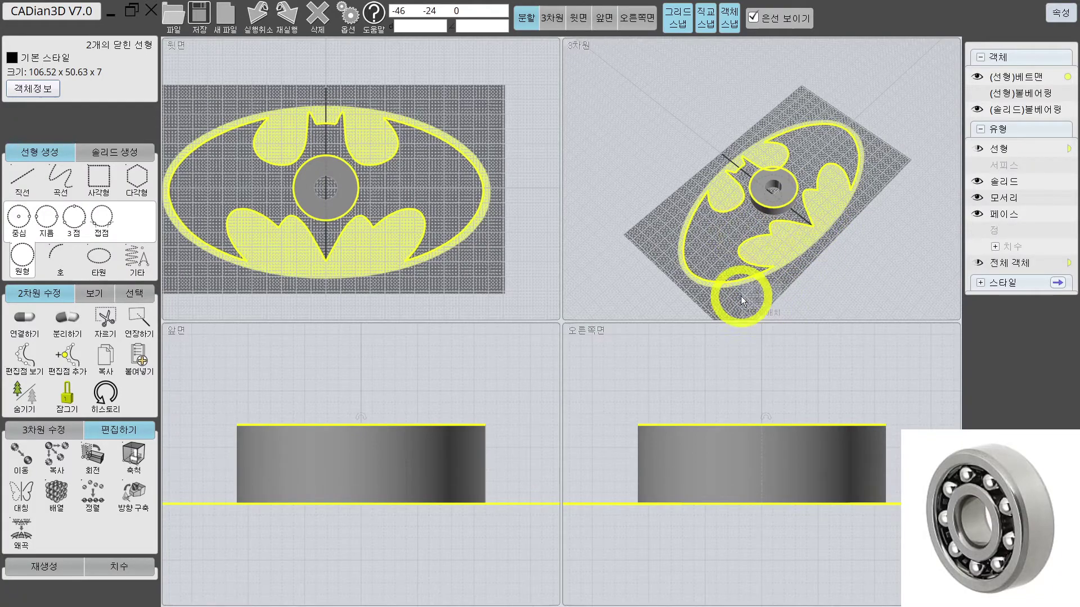
pyautogui.click(762, 306)
pyautogui.moveTo(846, 204); pyautogui.dragTo(779, 171, button='middle')
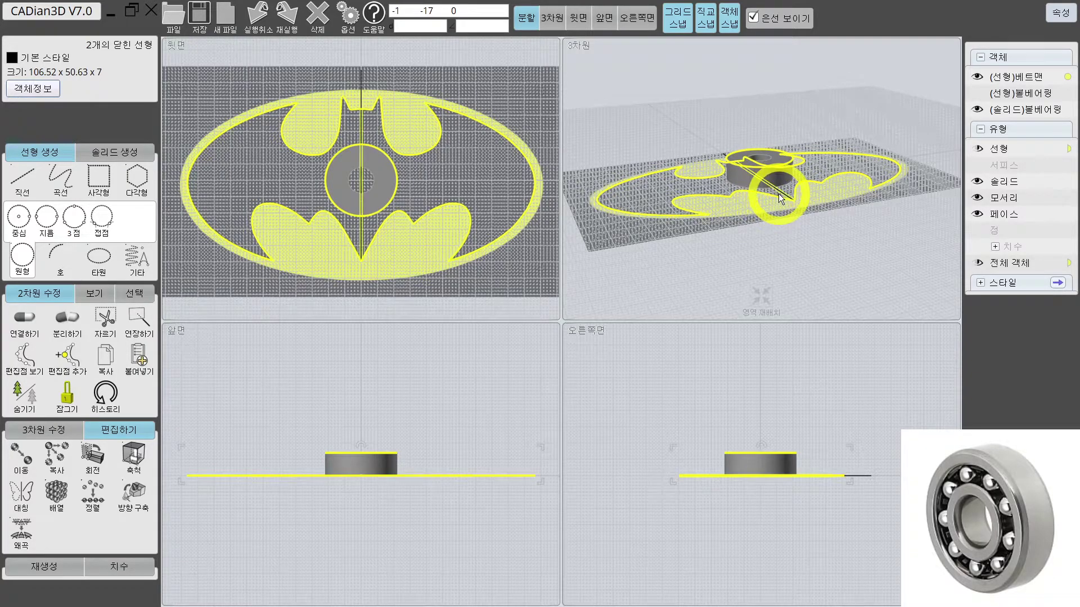
pyautogui.click(45, 429)
pyautogui.click(24, 495)
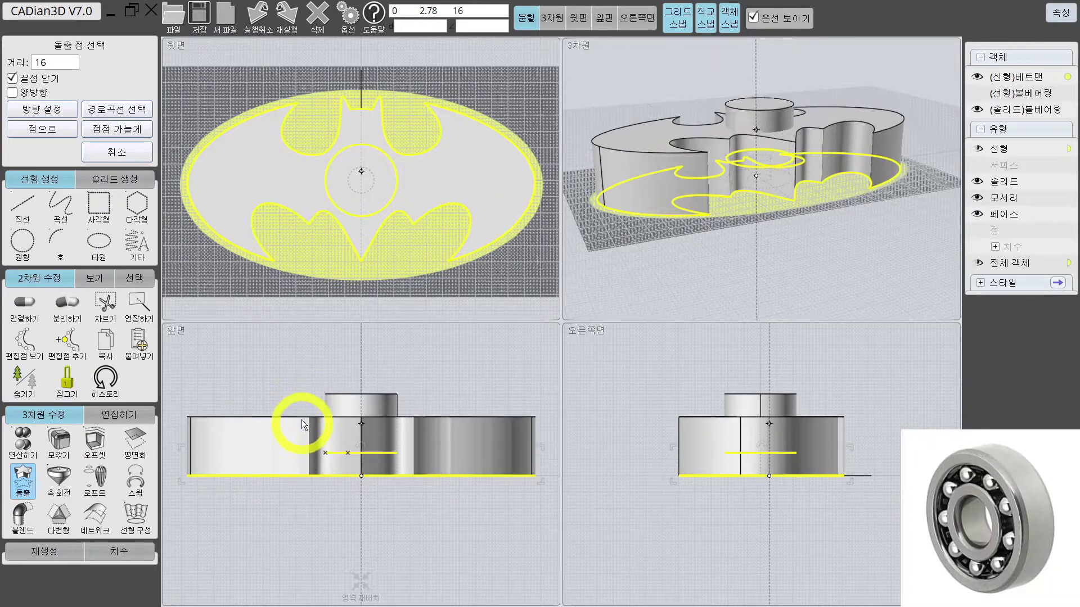
pyautogui.rightClick(299, 422)
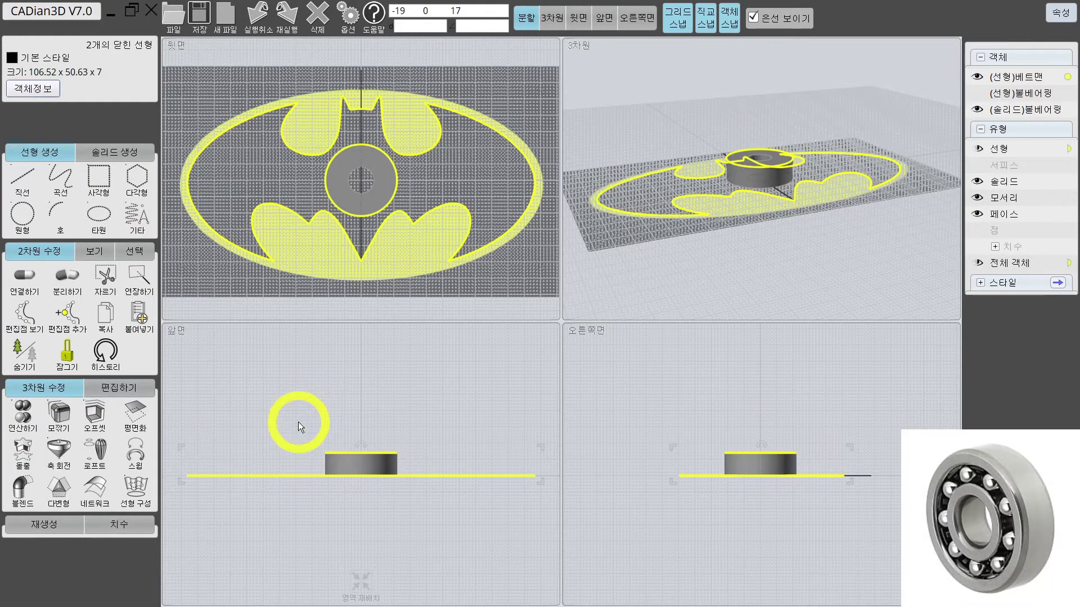
# Align the bottoms of the circle and bat outline to the ball bearing's base level in the front view
pyautogui.click(121, 386)
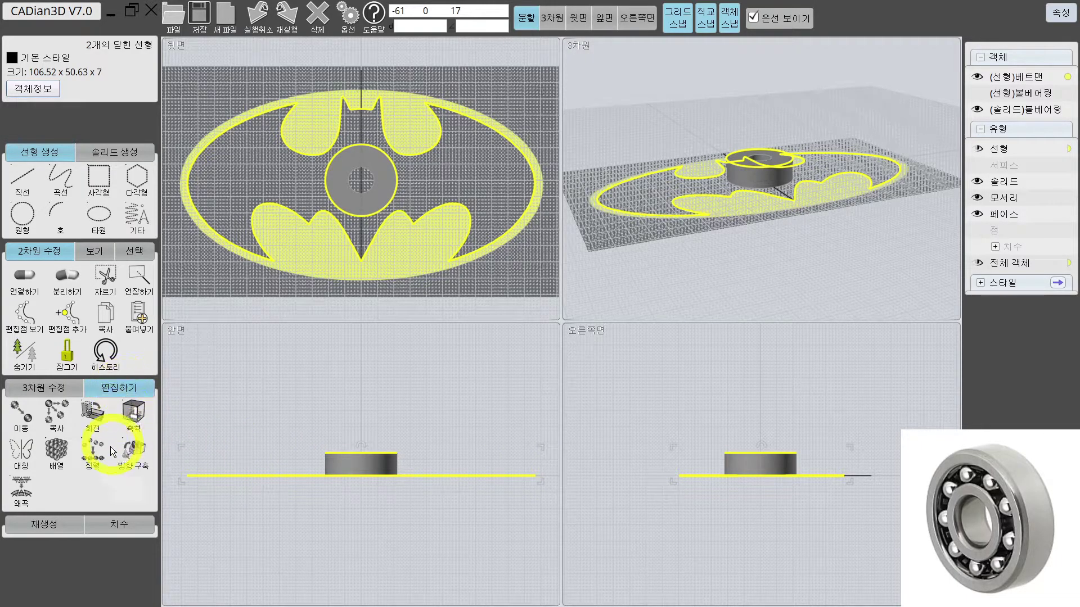
pyautogui.click(93, 453)
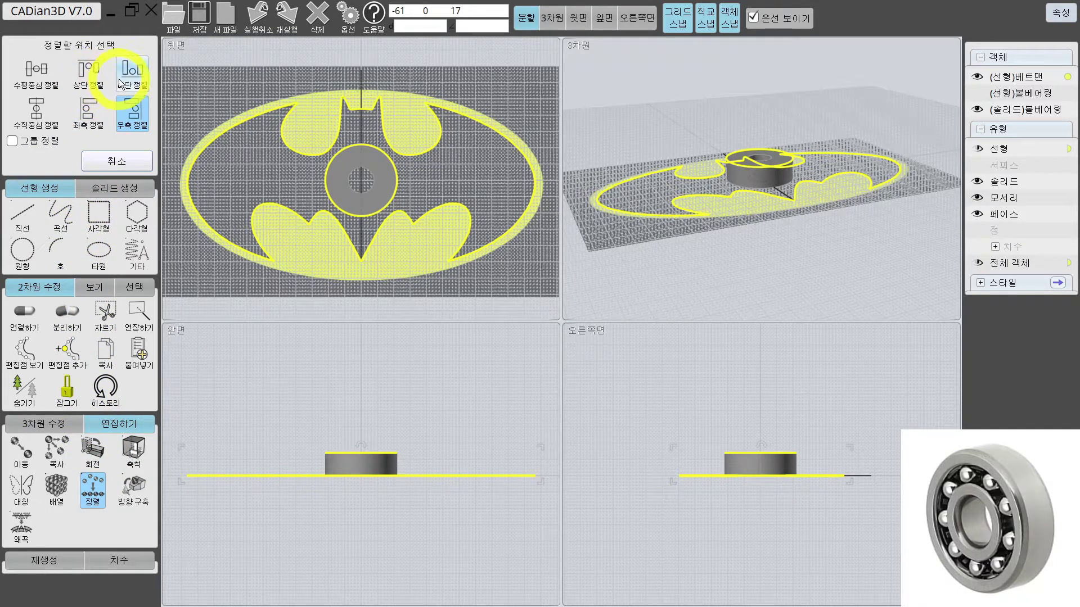
pyautogui.click(133, 72)
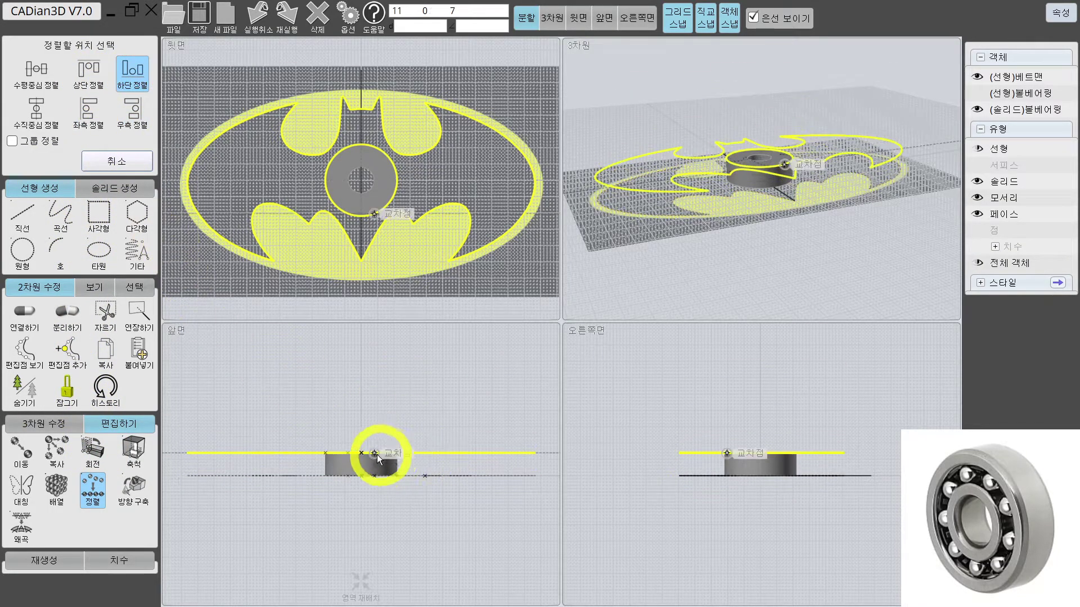
pyautogui.click(355, 466)
pyautogui.click(362, 476)
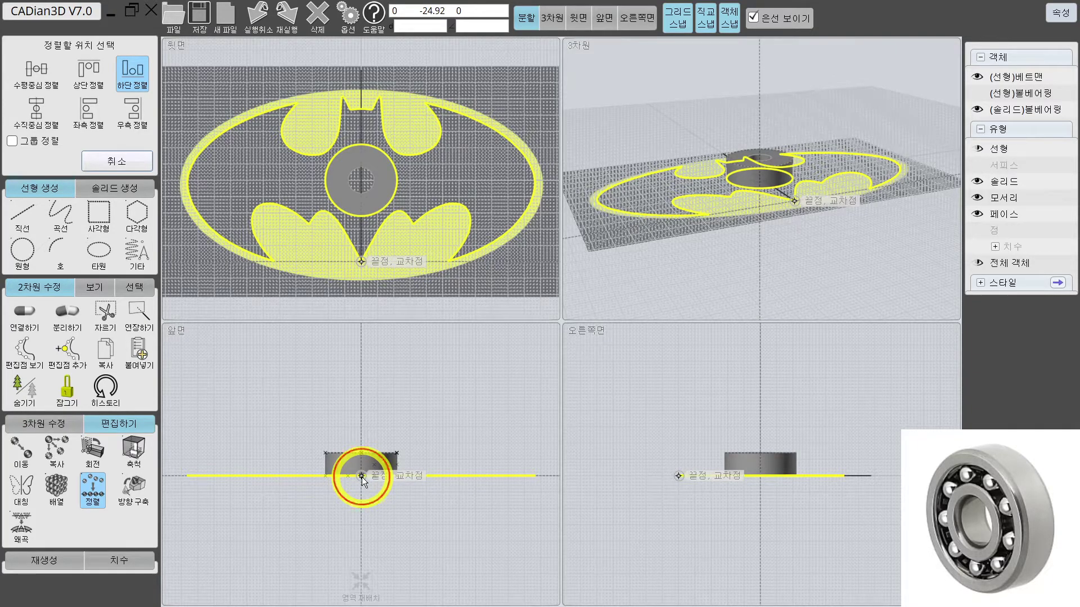
pyautogui.click(362, 477)
# Extrude the bat outline and circle 7 upward to the ball bearing's top, forming a plate with a centre hole
pyautogui.moveTo(768, 242); pyautogui.dragTo(791, 268, button='middle')
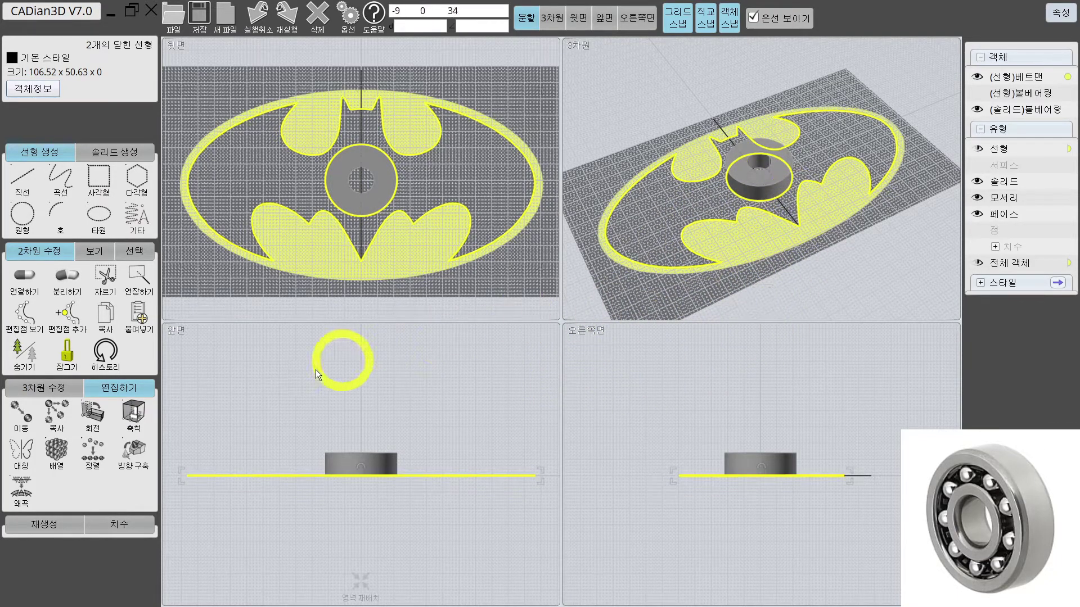
pyautogui.click(48, 388)
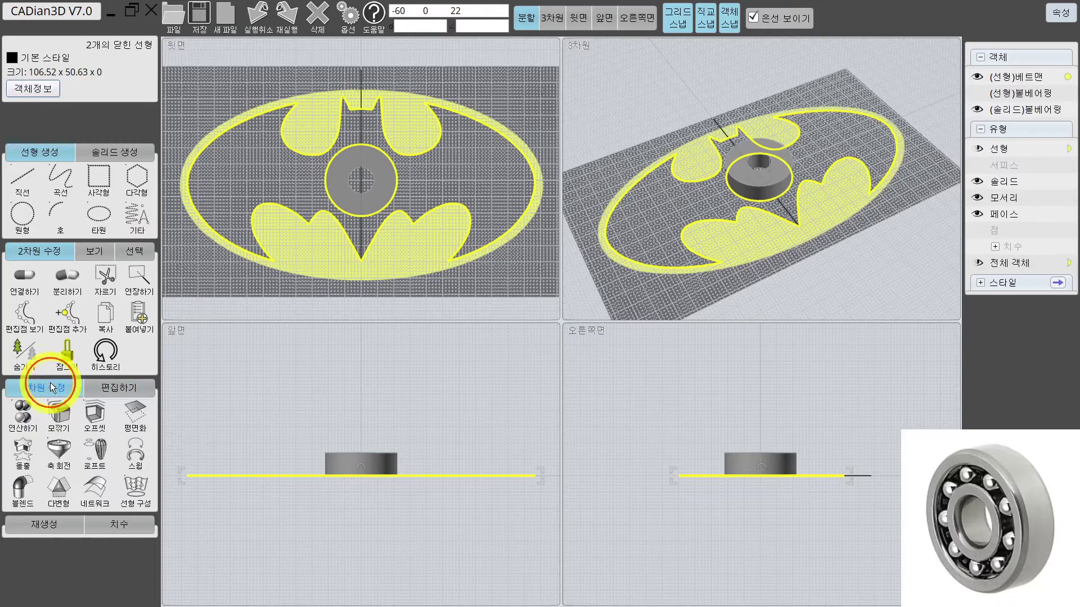
pyautogui.click(23, 454)
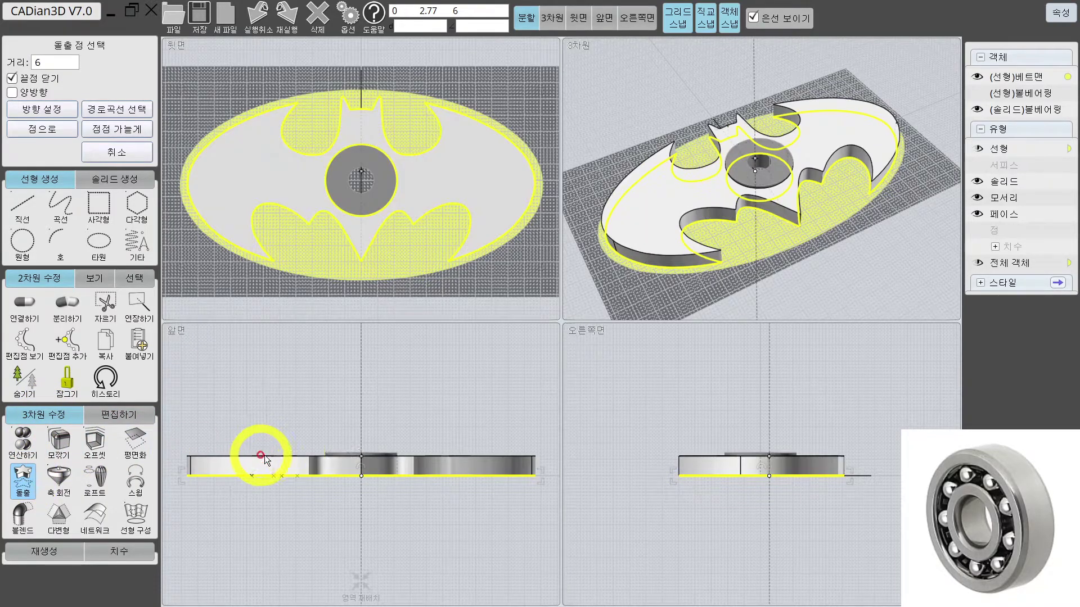
pyautogui.click(361, 454)
pyautogui.moveTo(909, 191); pyautogui.dragTo(817, 214, button='right')
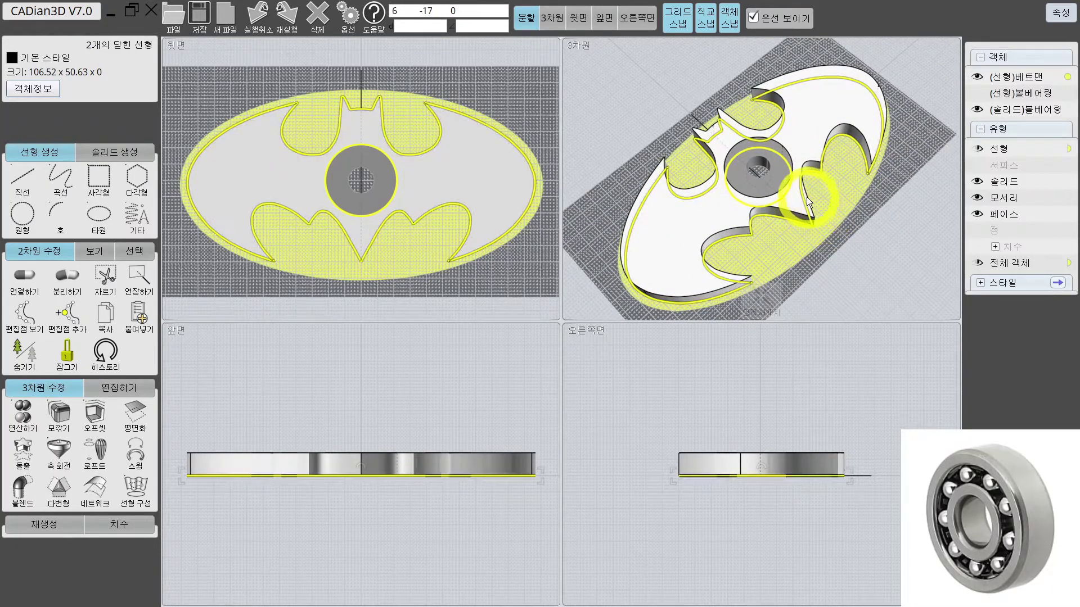
pyautogui.moveTo(774, 179)
pyautogui.mouseDown(button='right')
pyautogui.moveTo(845, 178)
pyautogui.moveTo(875, 104)
pyautogui.moveTo(862, 84)
pyautogui.moveTo(779, 183)
pyautogui.mouseUp(button='right')
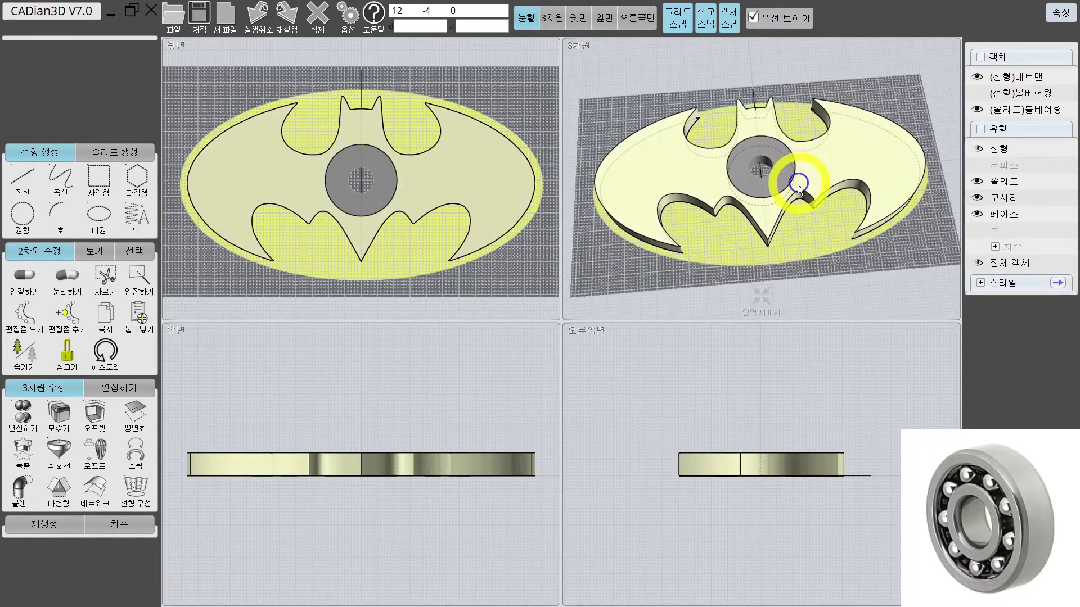
# Select the circle and the bat outline curves and name both objects (선형)베트맨
pyautogui.click(771, 201)
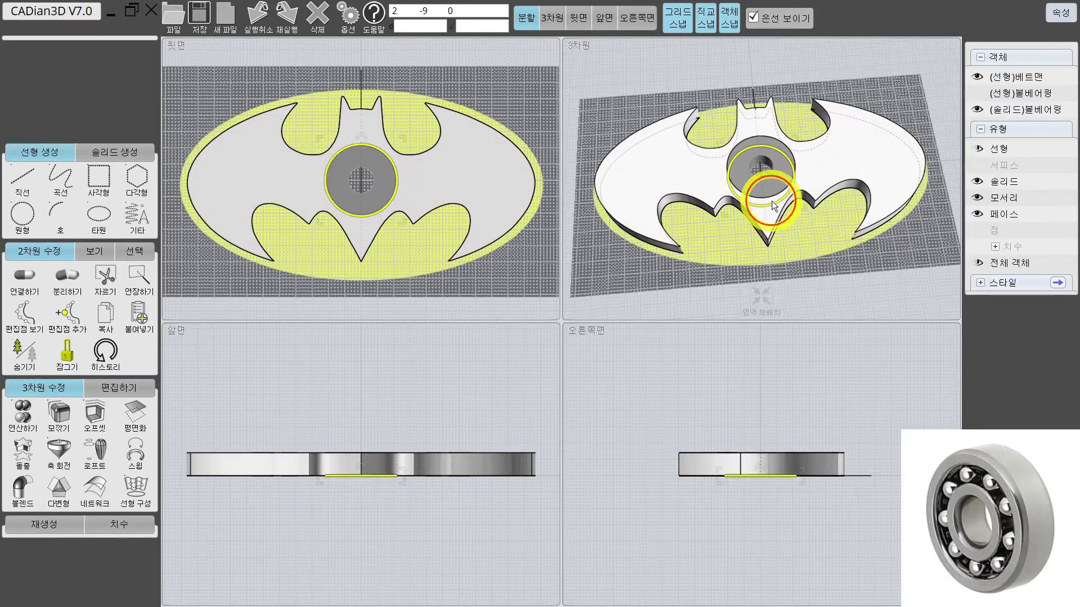
pyautogui.click(849, 238)
pyautogui.moveTo(678, 207); pyautogui.dragTo(845, 136, button='right')
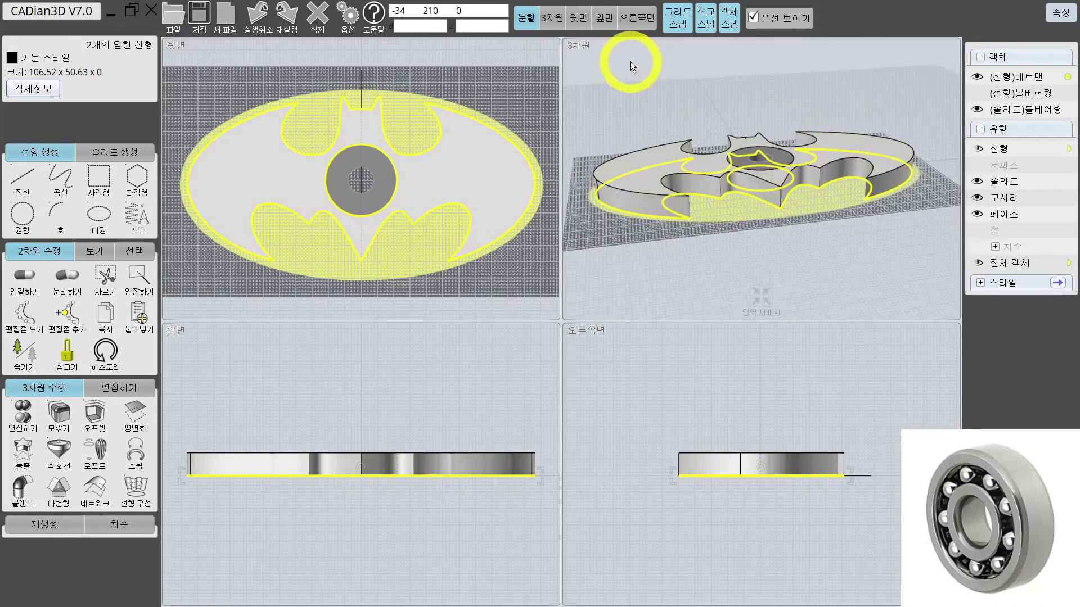
pyautogui.doubleClick(100, 49)
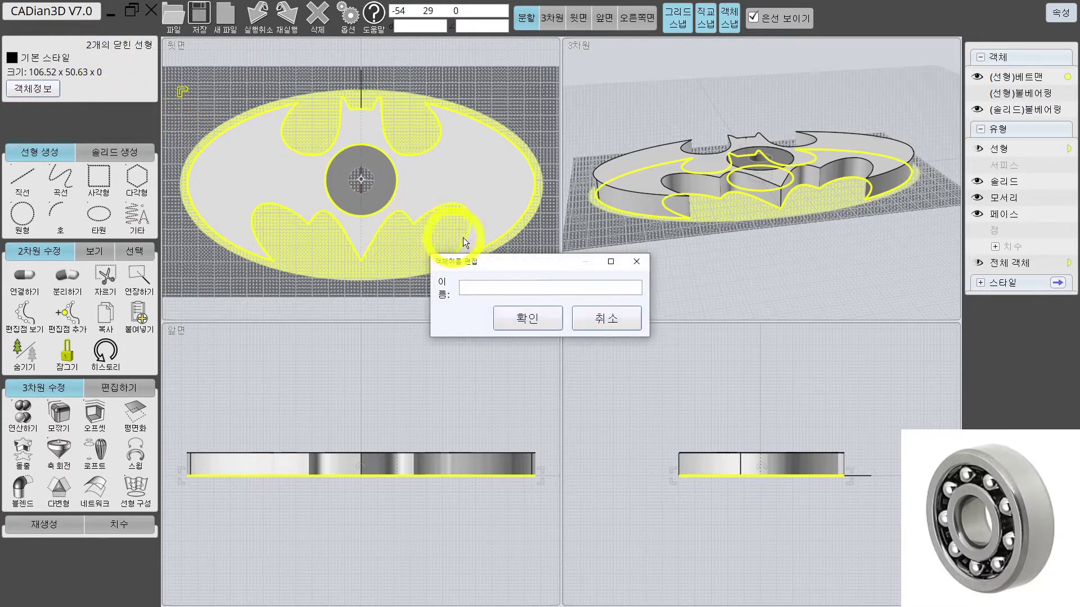
pyautogui.write('(선형)')
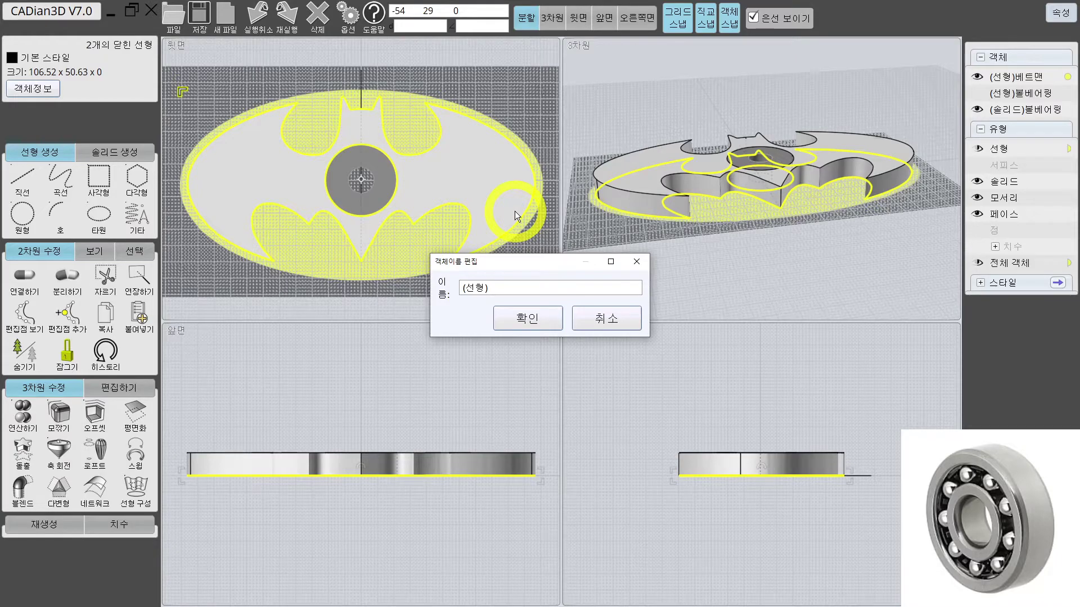
pyautogui.press('Return')
pyautogui.click(359, 198)
pyautogui.click(518, 223)
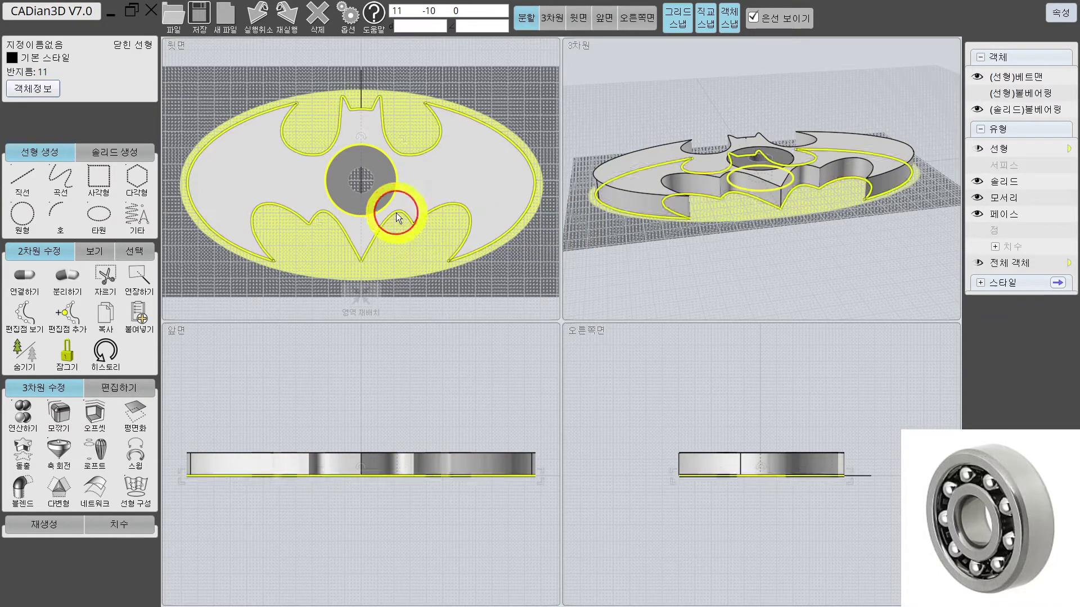
pyautogui.click(83, 50)
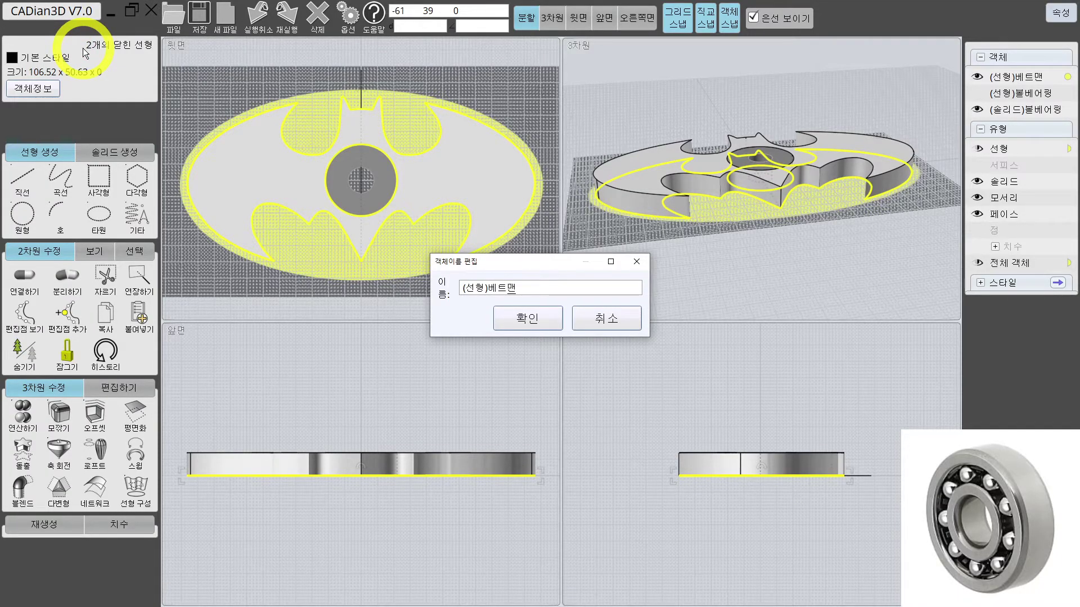
pyautogui.click(539, 320)
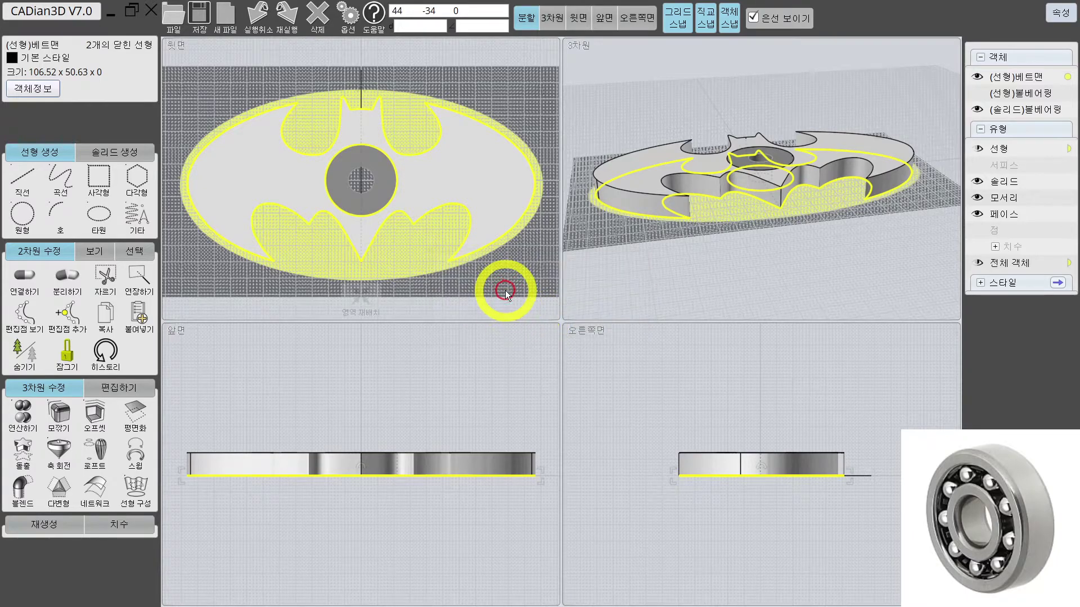
# Check which curves belong to the (선형)베트맨 object and hide it
pyautogui.click(977, 77)
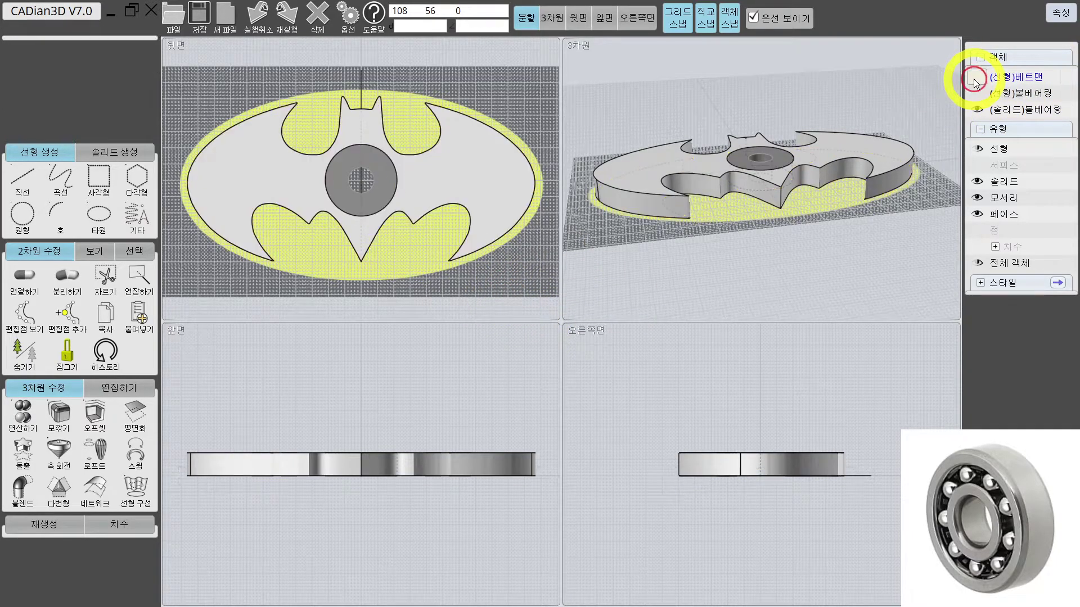
pyautogui.click(1067, 77)
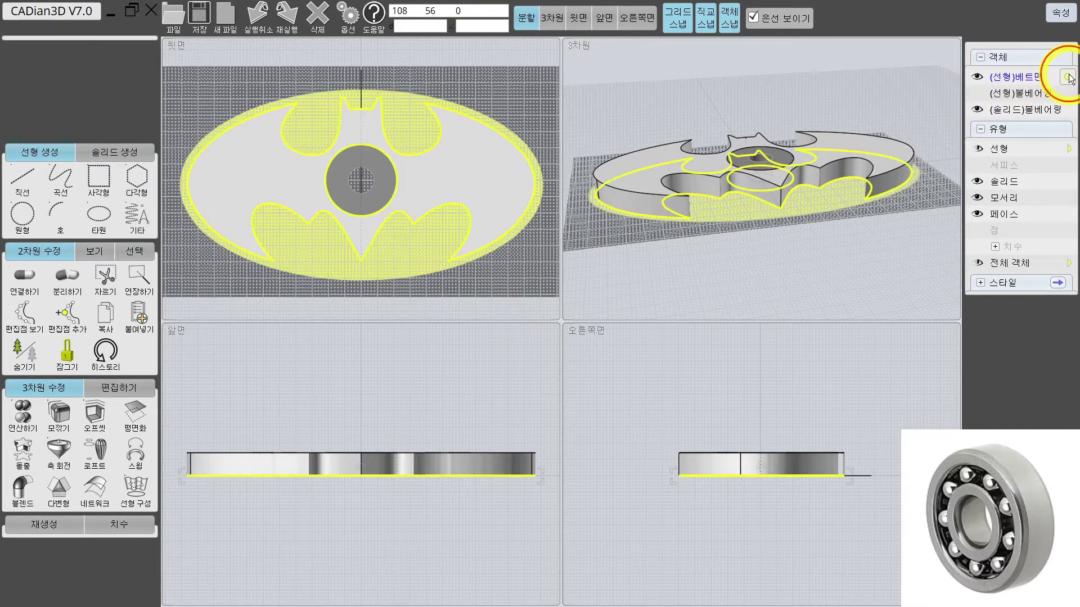
pyautogui.click(1067, 78)
pyautogui.click(977, 77)
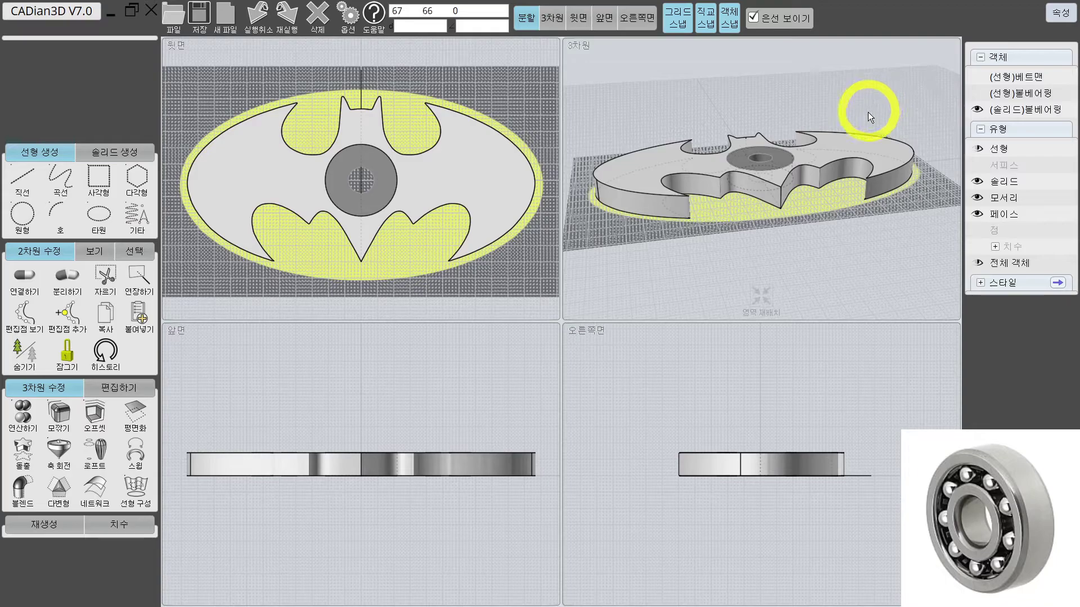
# Apply a new style named 베트맨 with the near-black colour #0f0f0f to the bat-shaped solid
pyautogui.moveTo(869, 122); pyautogui.dragTo(920, 138, button='right')
pyautogui.click(861, 126)
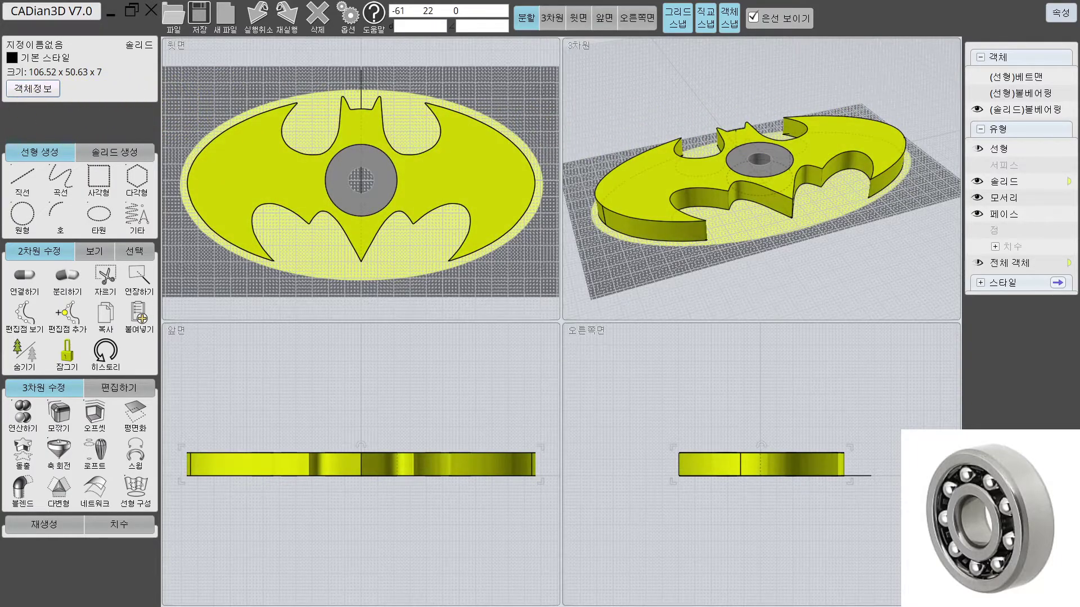
pyautogui.click(48, 58)
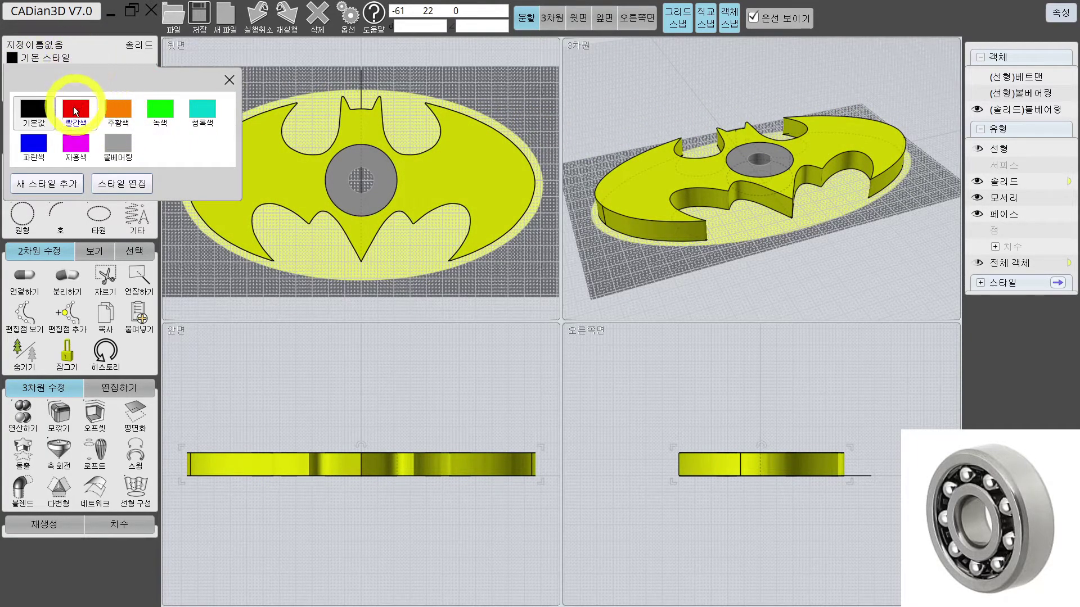
pyautogui.click(68, 184)
pyautogui.write('브트맨')
pyautogui.click(518, 299)
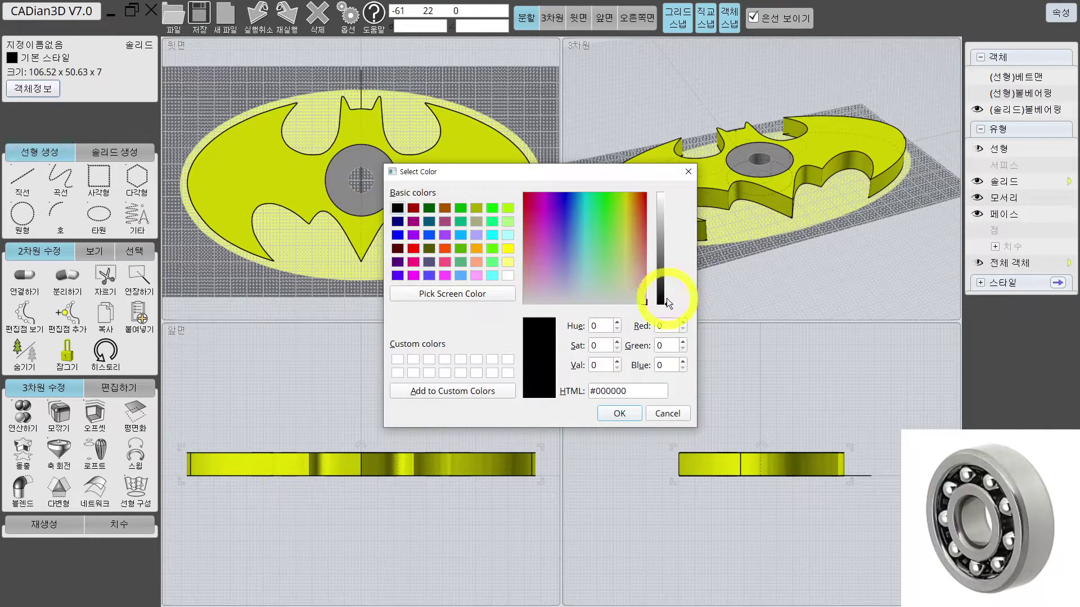
pyautogui.click(668, 299)
pyautogui.click(605, 326)
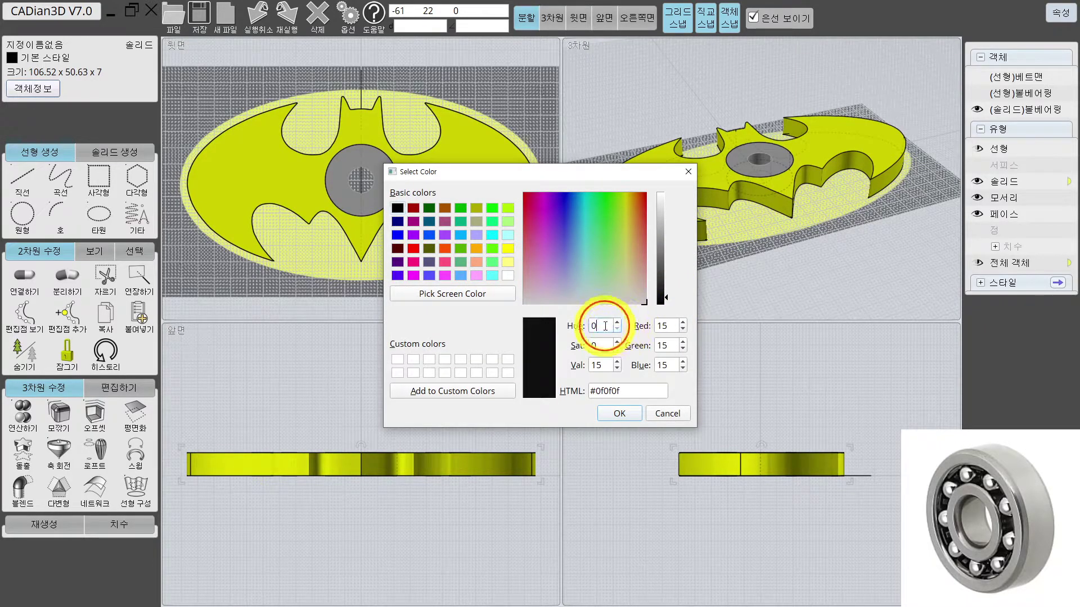
pyautogui.click(629, 417)
pyautogui.click(514, 330)
pyautogui.click(522, 264)
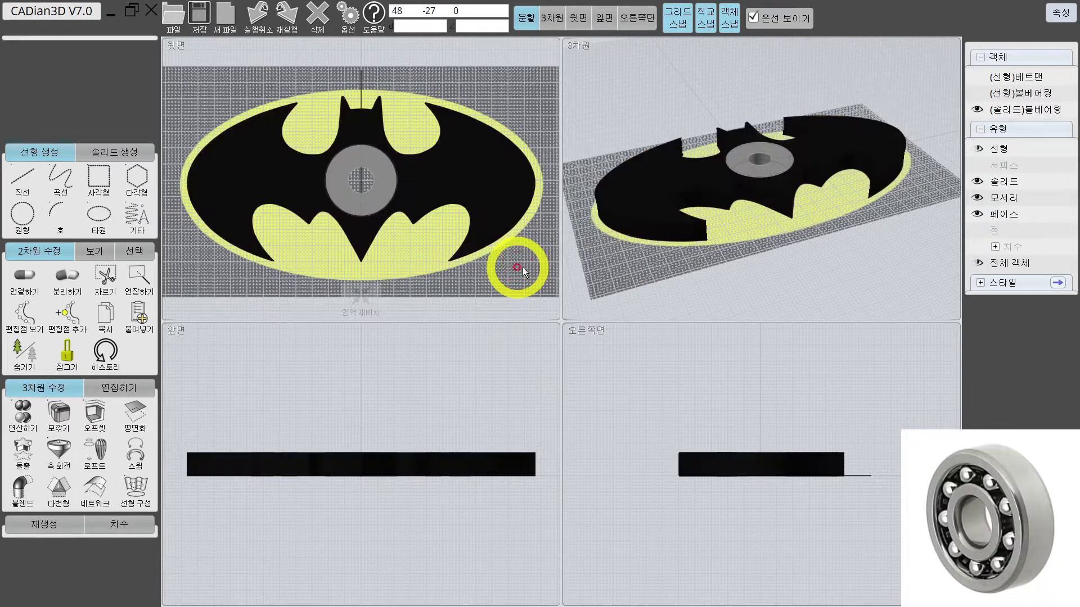
# Name the bat-shaped solid (솔리드)베트맨
pyautogui.moveTo(762, 137); pyautogui.dragTo(819, 177, button='right')
pyautogui.click(287, 120)
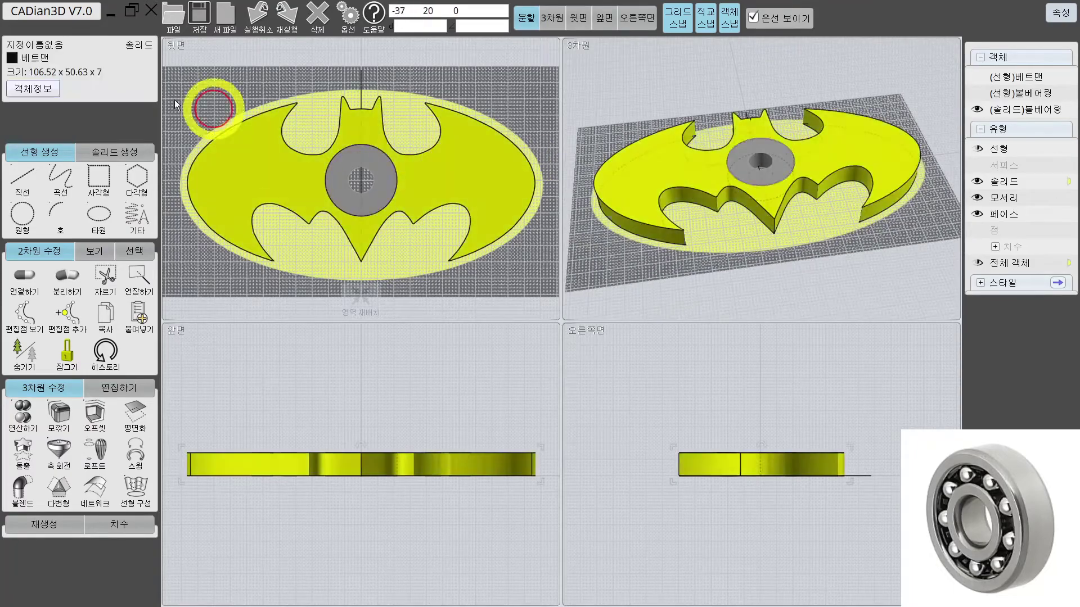
pyautogui.click(75, 44)
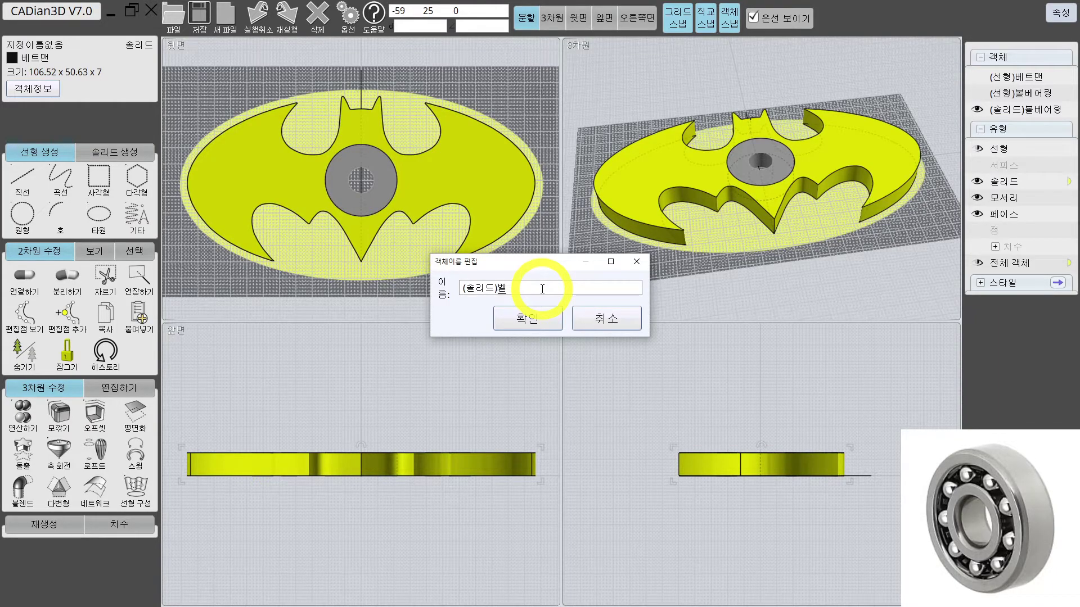
pyautogui.press('Return')
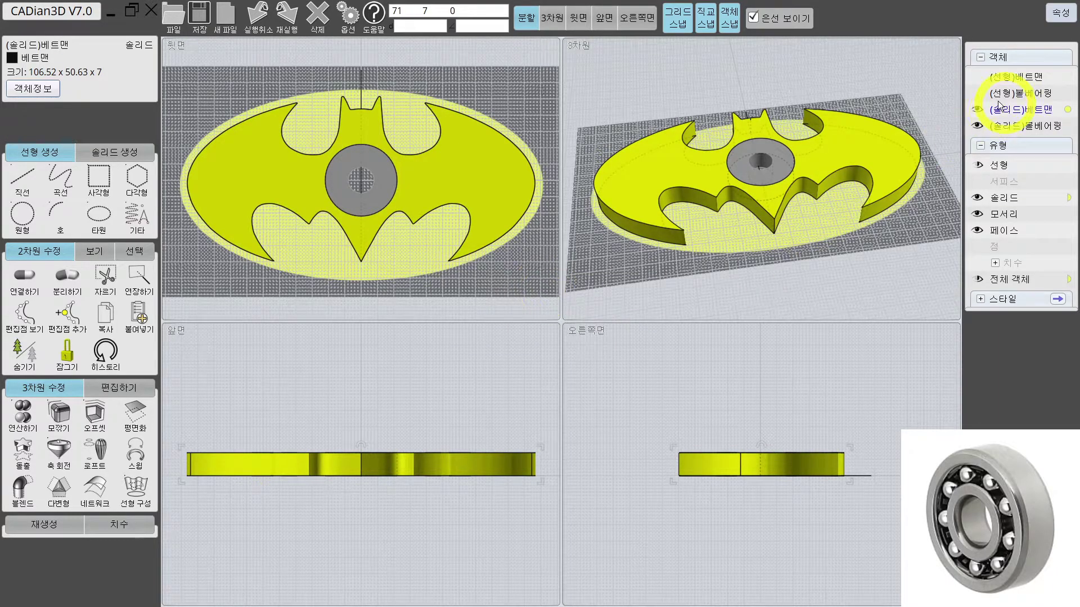
pyautogui.click(712, 109)
# Toggle the visibility of the (솔리드)베트맨 and (솔리드)볼베어링 objects to check which solid each one controls
pyautogui.moveTo(800, 139); pyautogui.dragTo(923, 147, button='right')
pyautogui.click(977, 109)
pyautogui.click(975, 125)
pyautogui.click(973, 124)
pyautogui.click(977, 109)
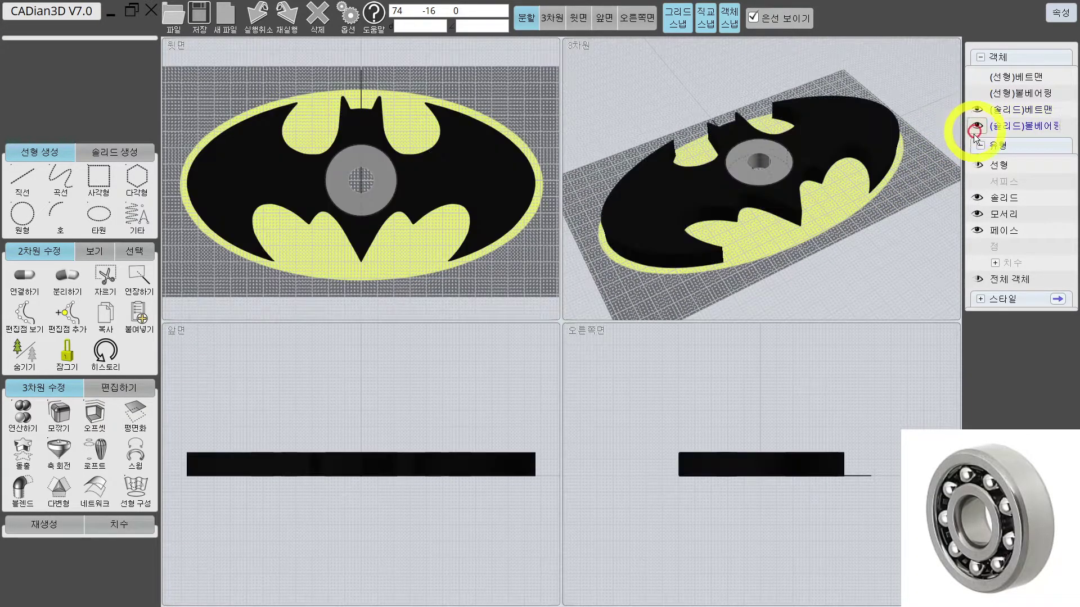
pyautogui.click(974, 125)
pyautogui.click(976, 110)
pyautogui.click(975, 110)
pyautogui.click(976, 111)
pyautogui.click(979, 130)
pyautogui.click(979, 130)
pyautogui.click(977, 109)
pyautogui.click(978, 126)
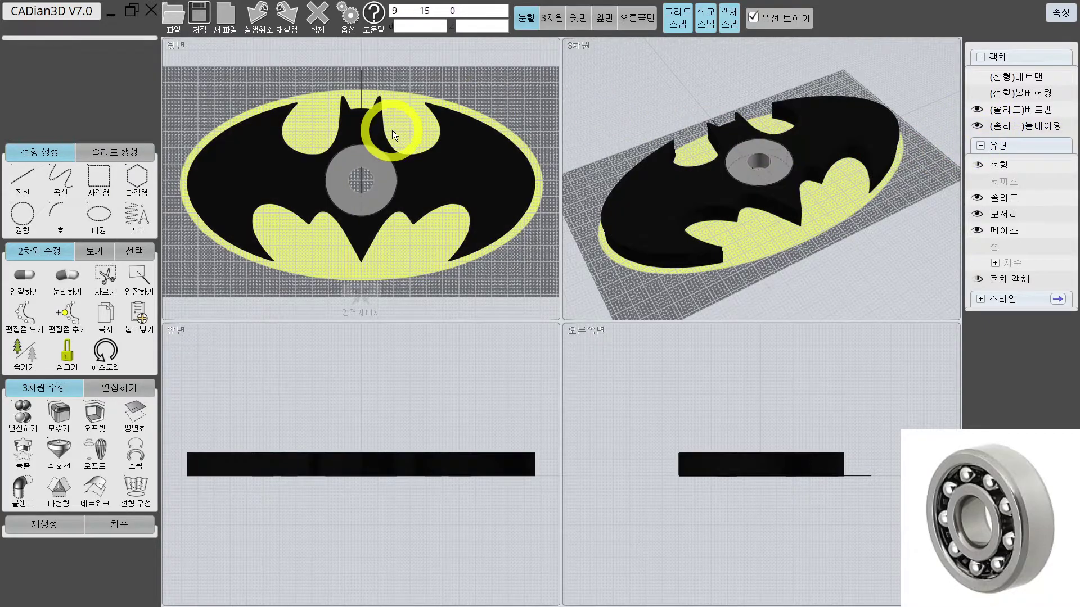
pyautogui.scroll(5, 396, 163)
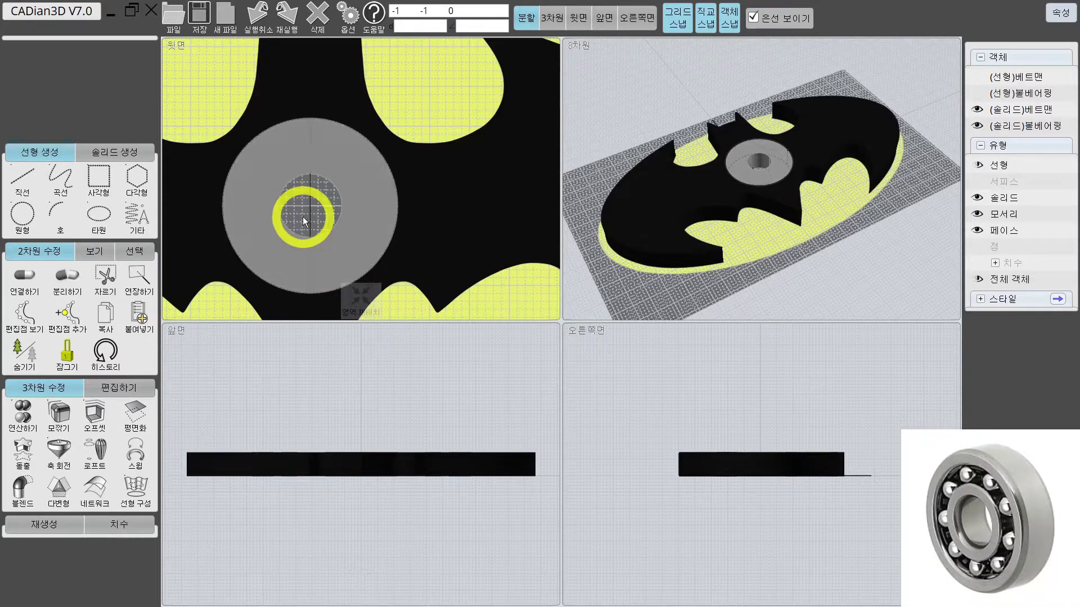
pyautogui.click(29, 220)
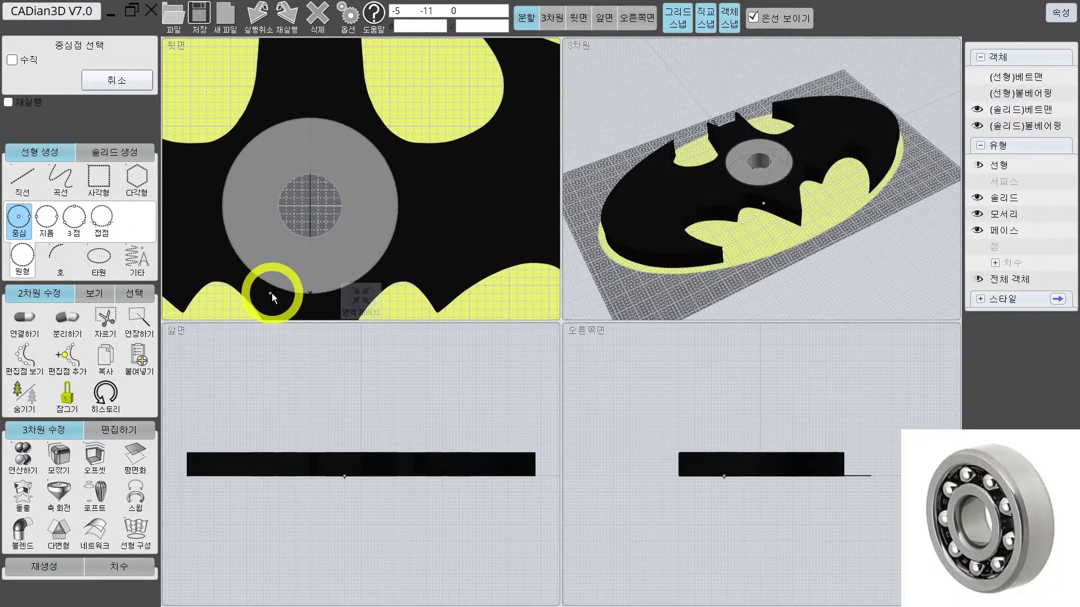
pyautogui.moveTo(315, 251); pyautogui.dragTo(337, 127, button='middle')
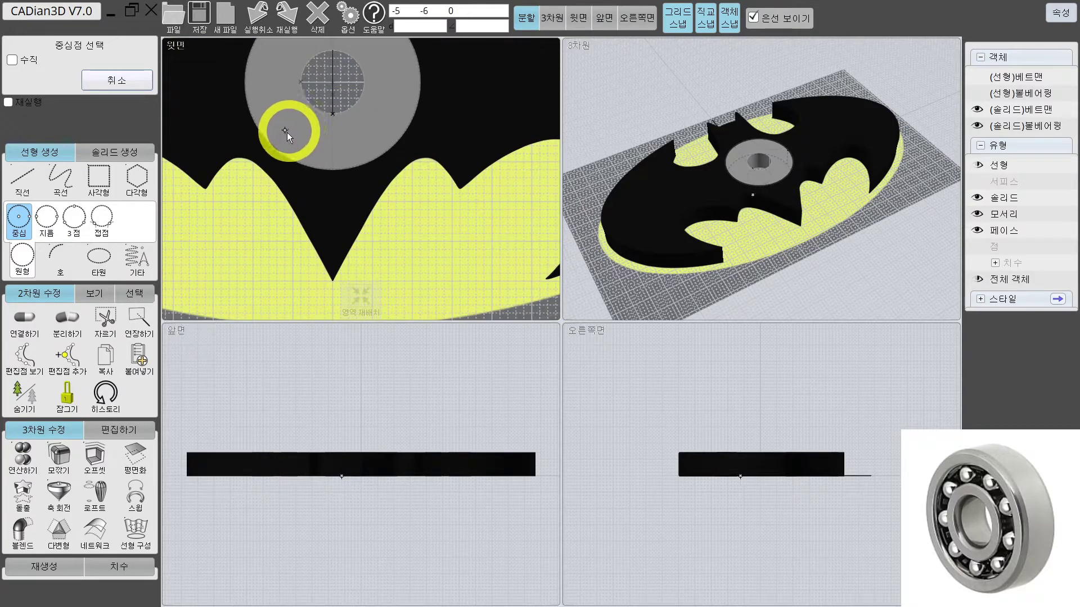
pyautogui.click(255, 162)
pyautogui.press('Escape')
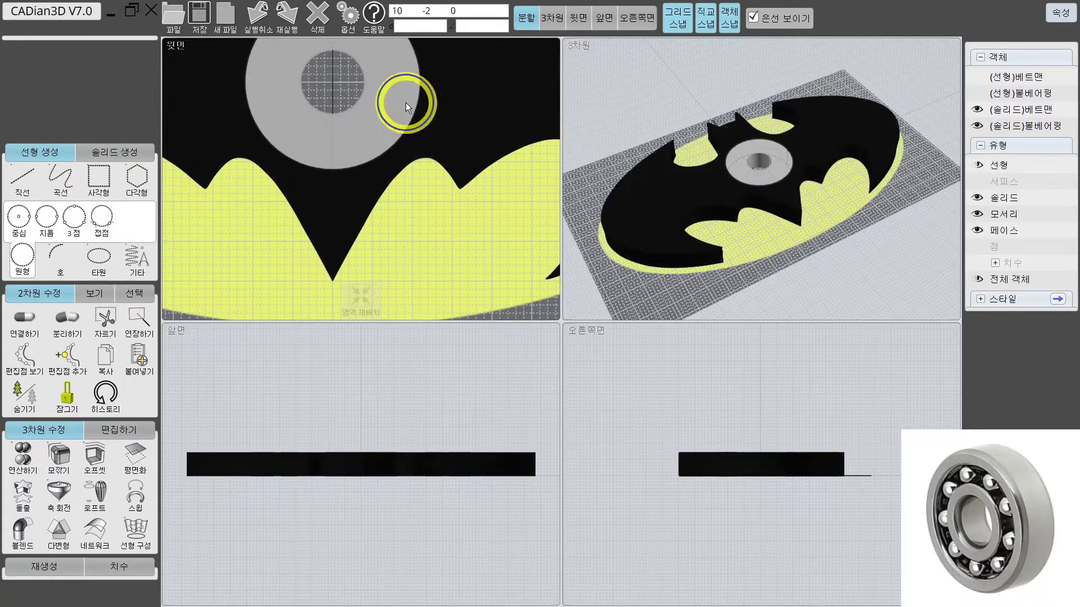
# Draw a circle with a radius of about 13.7 around the ball bearing, centred on the bearing's hole
pyautogui.moveTo(345, 67); pyautogui.dragTo(366, 197, button='middle')
pyautogui.press('Return')
pyautogui.click(353, 211)
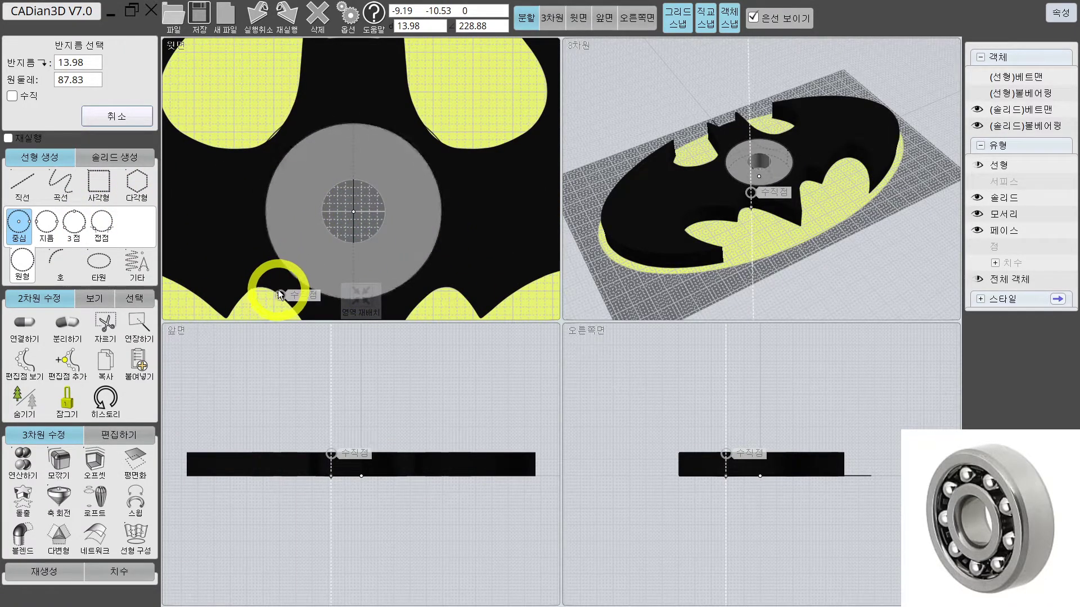
pyautogui.click(279, 137)
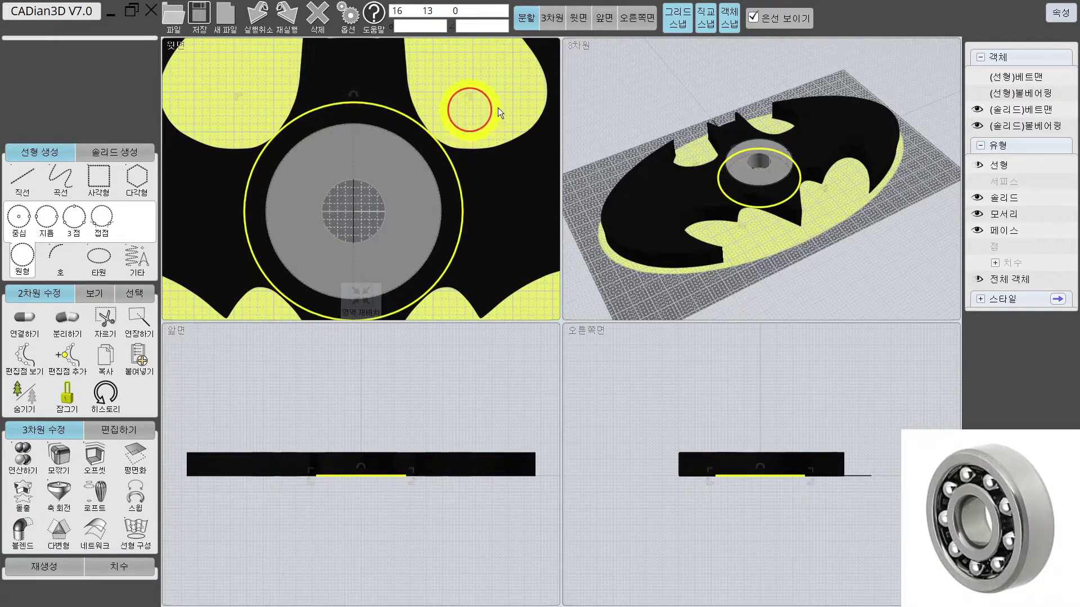
pyautogui.moveTo(480, 110); pyautogui.dragTo(487, 61, button='middle')
pyautogui.click(480, 72)
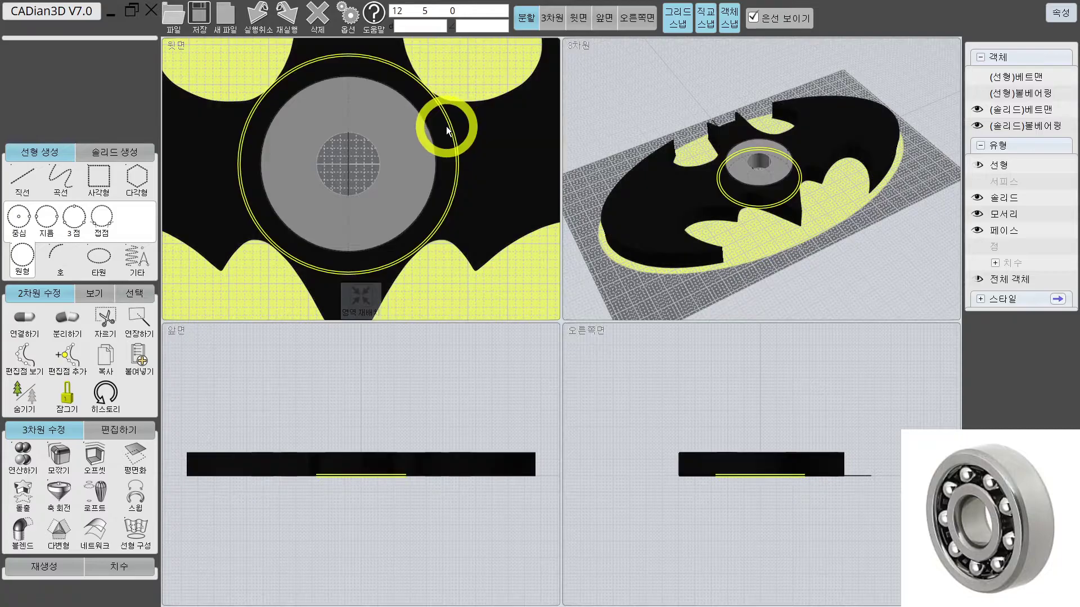
# Apply the 빨간색 style to the large circle around the ball bearing
pyautogui.click(447, 126)
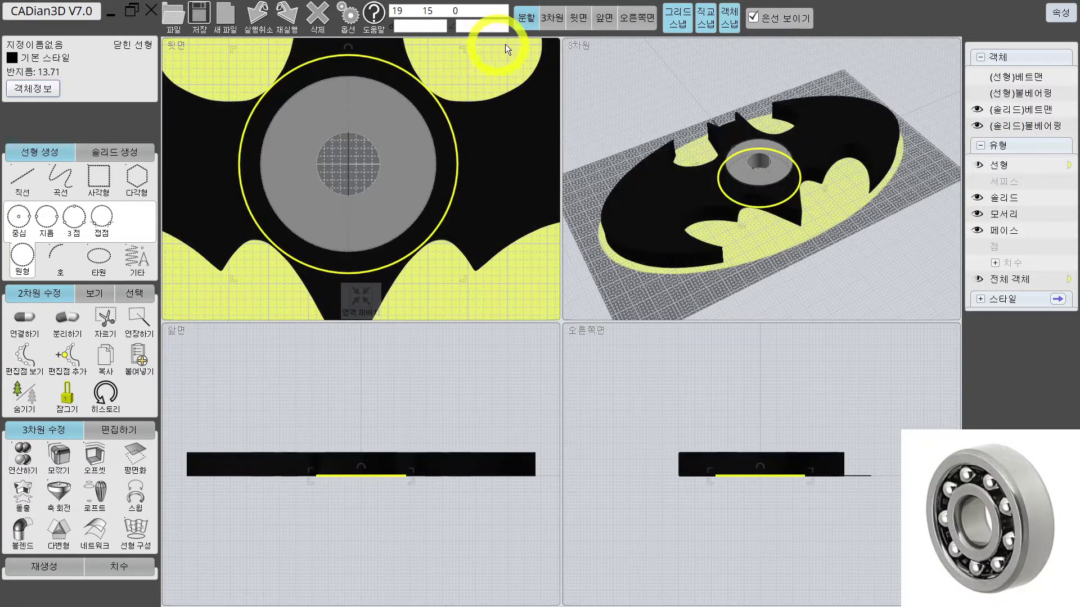
pyautogui.moveTo(795, 175); pyautogui.dragTo(559, 194)
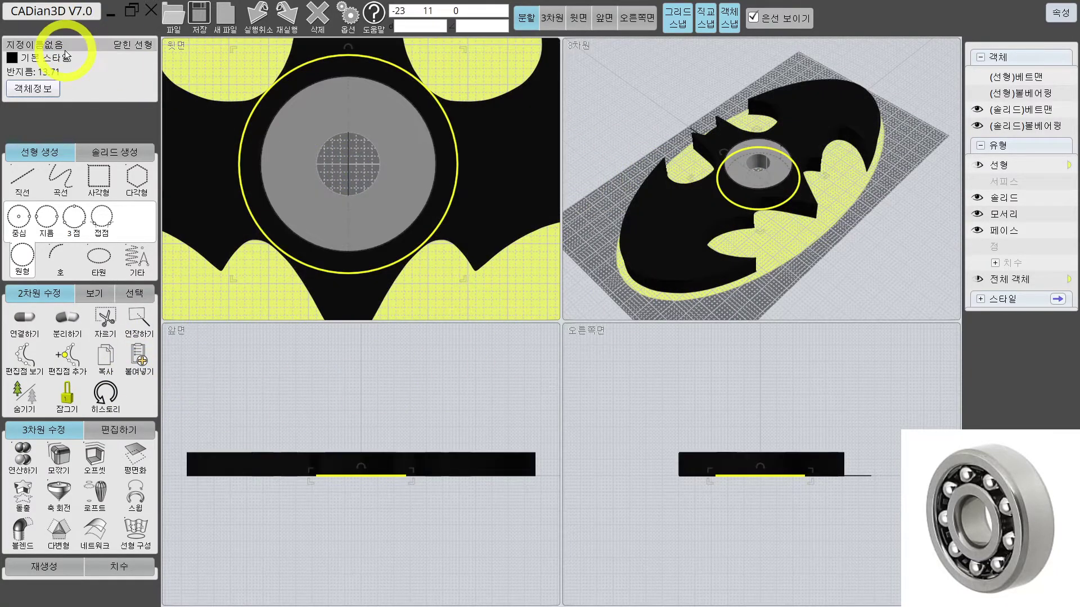
pyautogui.click(44, 57)
pyautogui.click(86, 117)
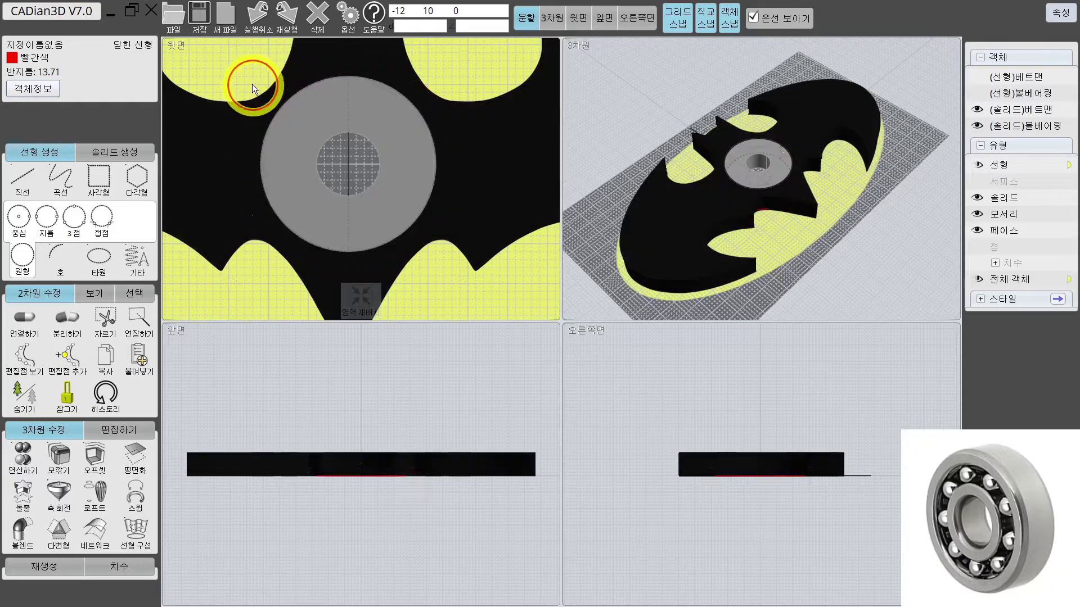
pyautogui.click(251, 79)
# Move the large red circle straight up to height 9, which is 2 above the bat plate's top face
pyautogui.click(265, 97)
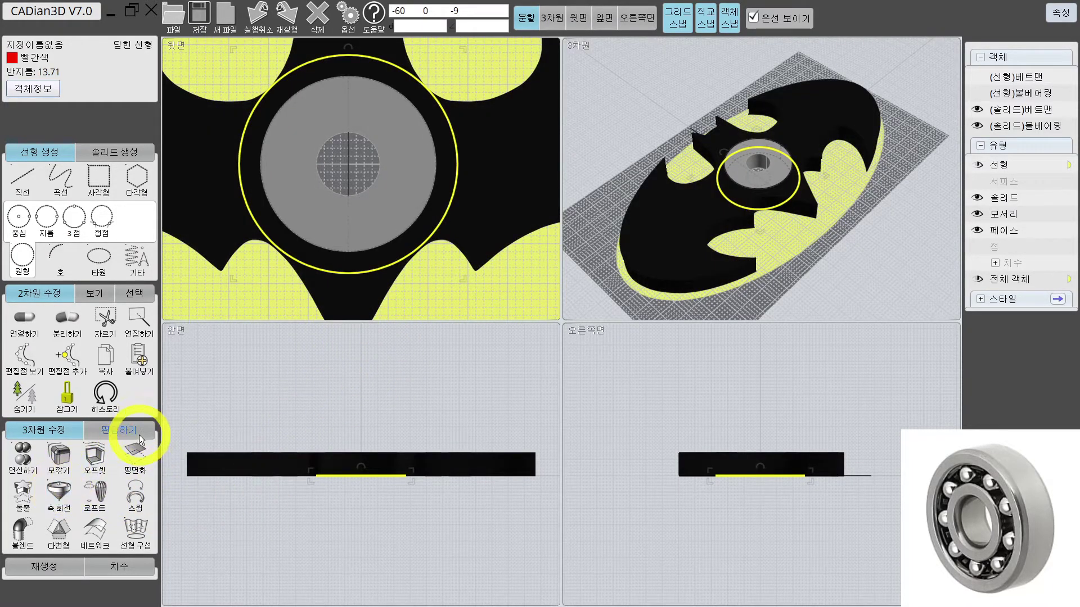
pyautogui.click(118, 430)
pyautogui.click(38, 464)
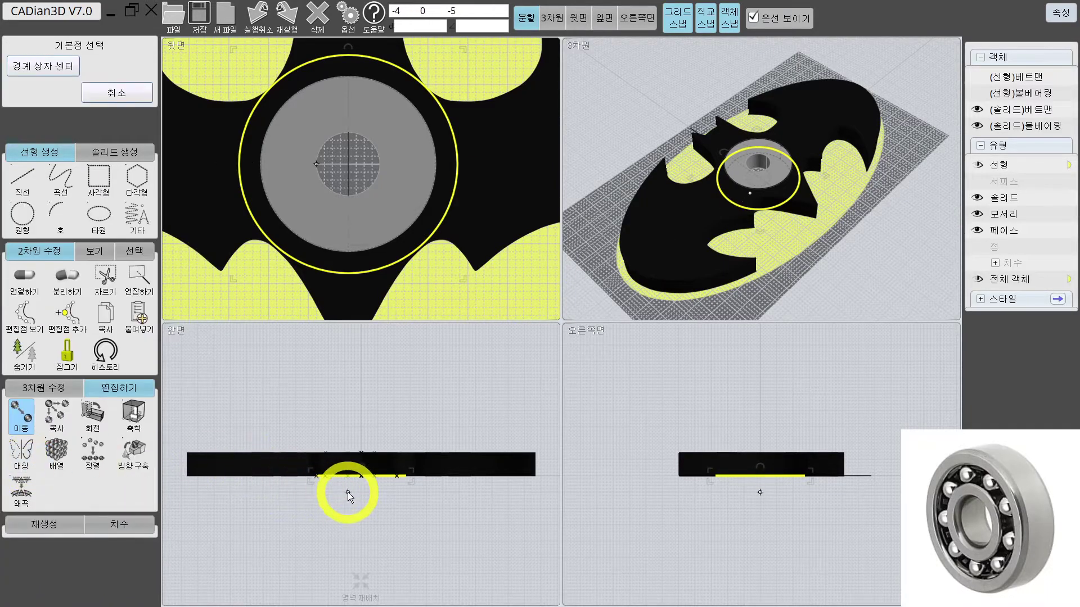
pyautogui.click(360, 464)
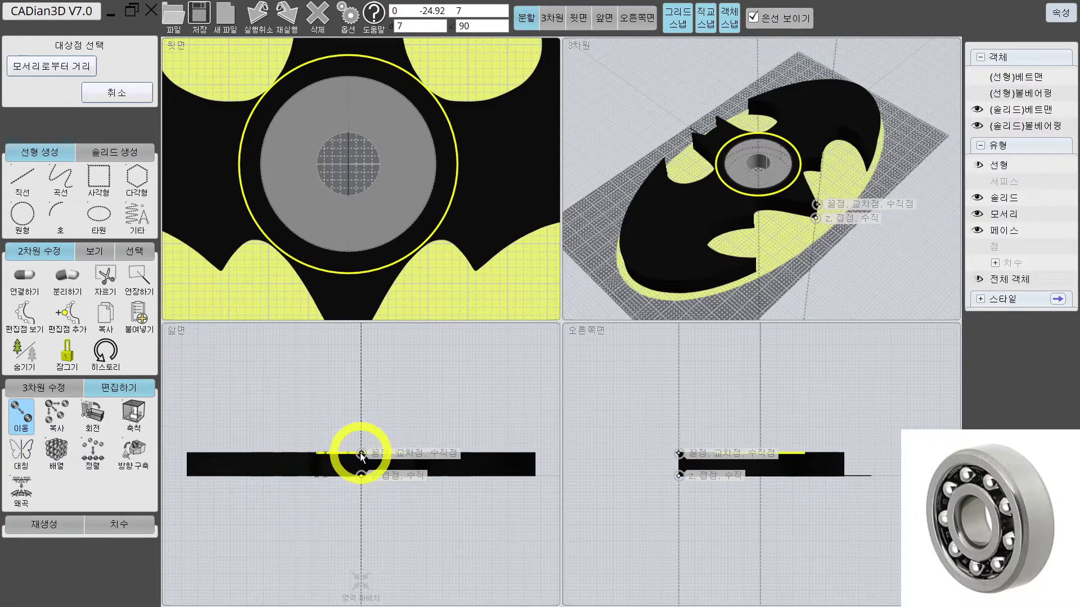
pyautogui.scroll(6, 361, 455)
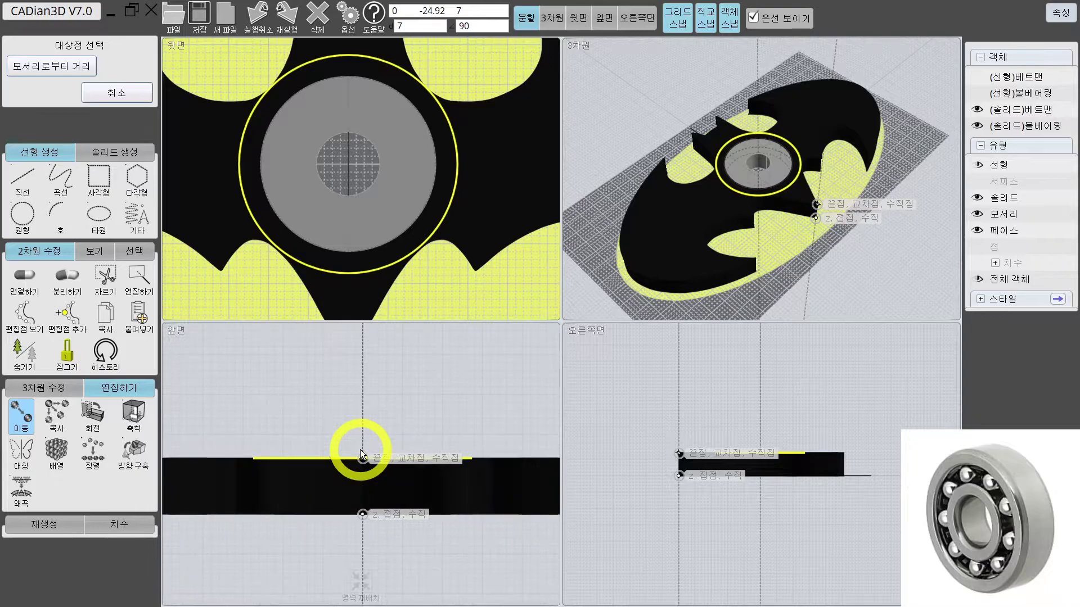
pyautogui.click(363, 437)
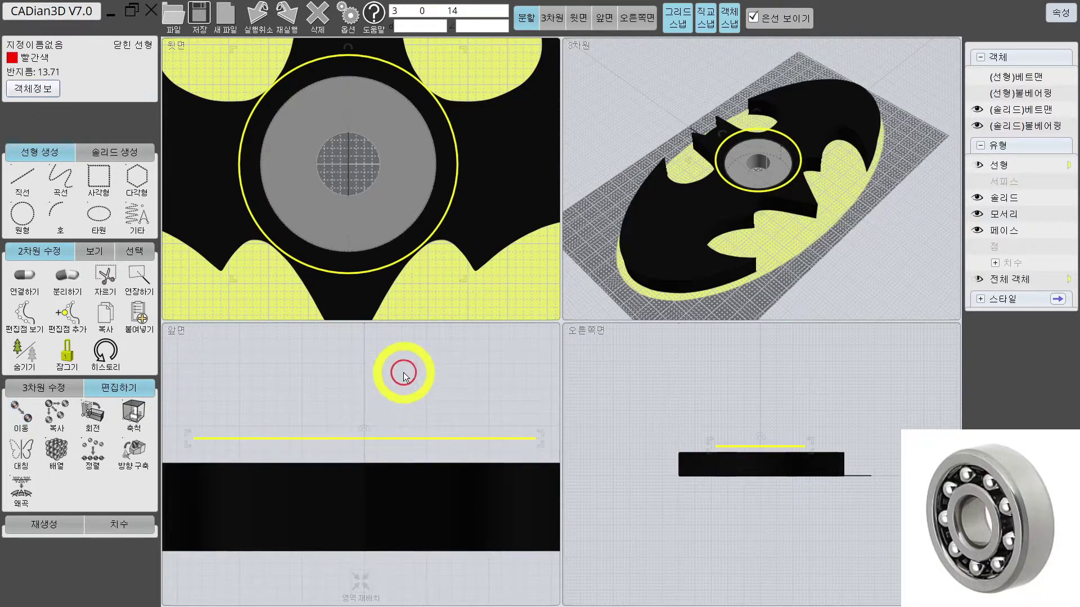
pyautogui.moveTo(795, 181); pyautogui.dragTo(840, 106, button='middle')
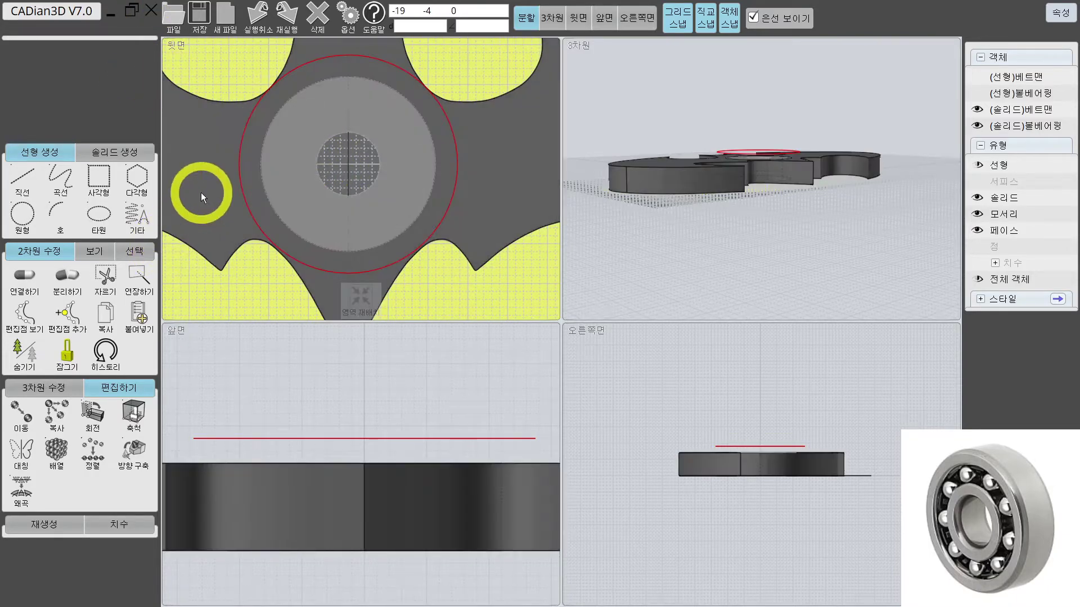
# Draw a circle of radius 4.7 at the centre of the raised red circle
pyautogui.click(40, 218)
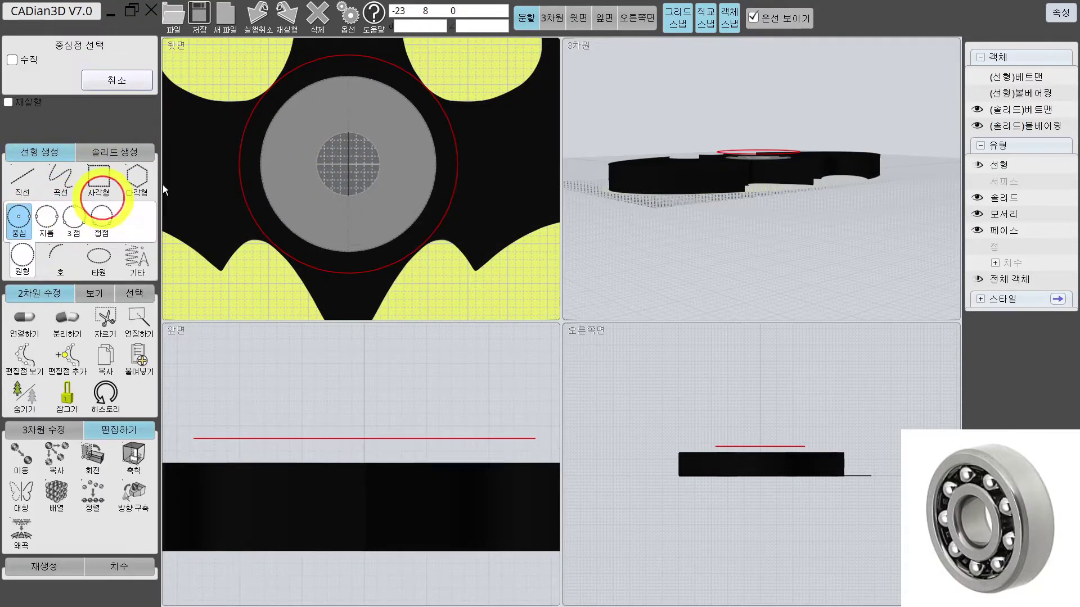
pyautogui.click(353, 166)
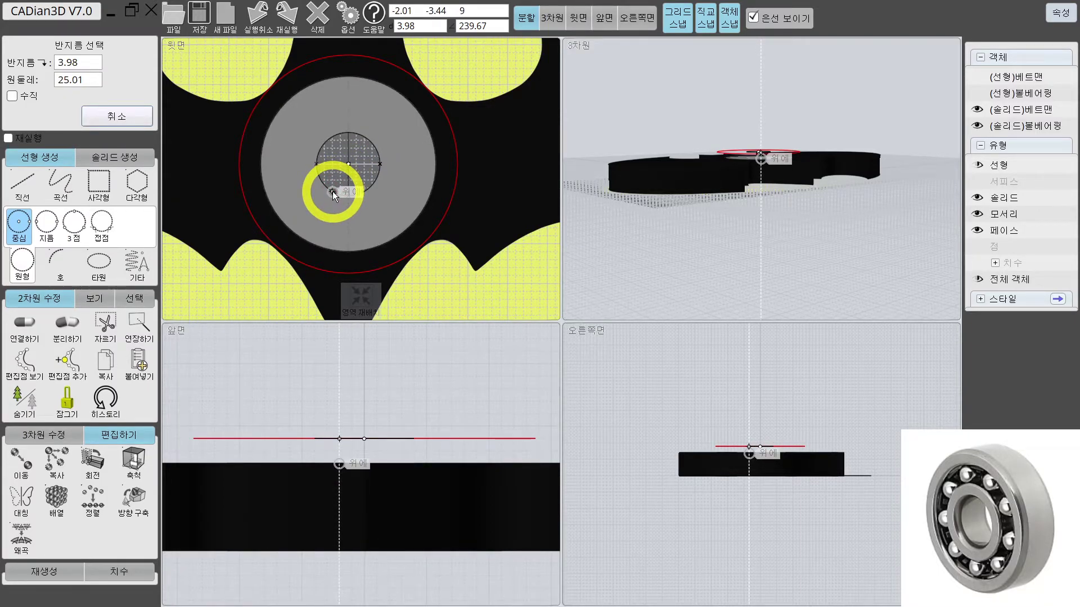
pyautogui.scroll(2, 333, 191)
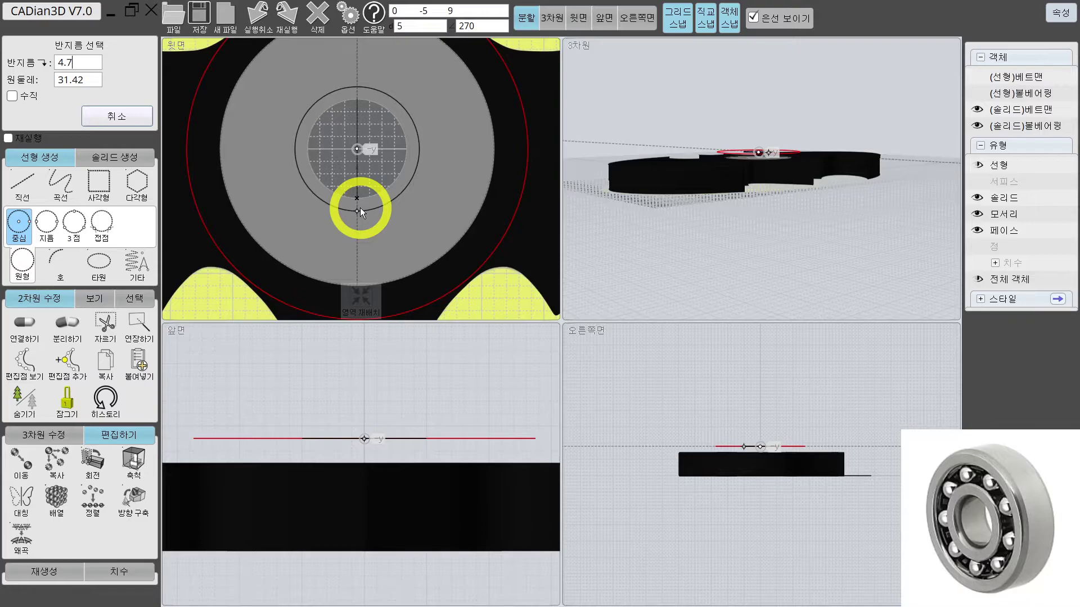
pyautogui.click(360, 207)
pyautogui.click(375, 211)
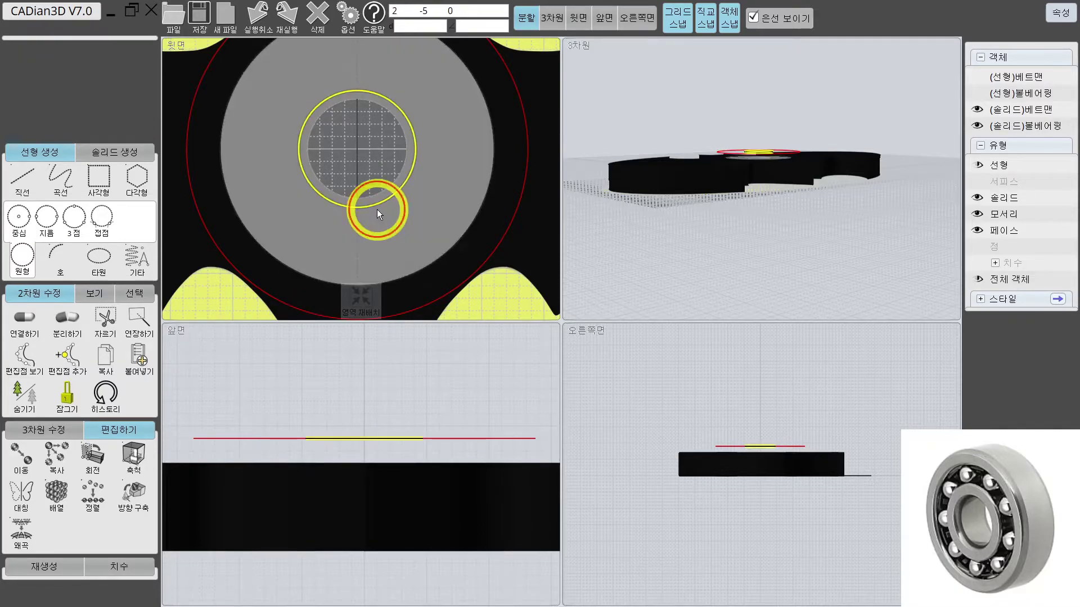
pyautogui.press('Escape')
# Apply the 빨간색 style to the small circle of radius 4.7
pyautogui.click(399, 191)
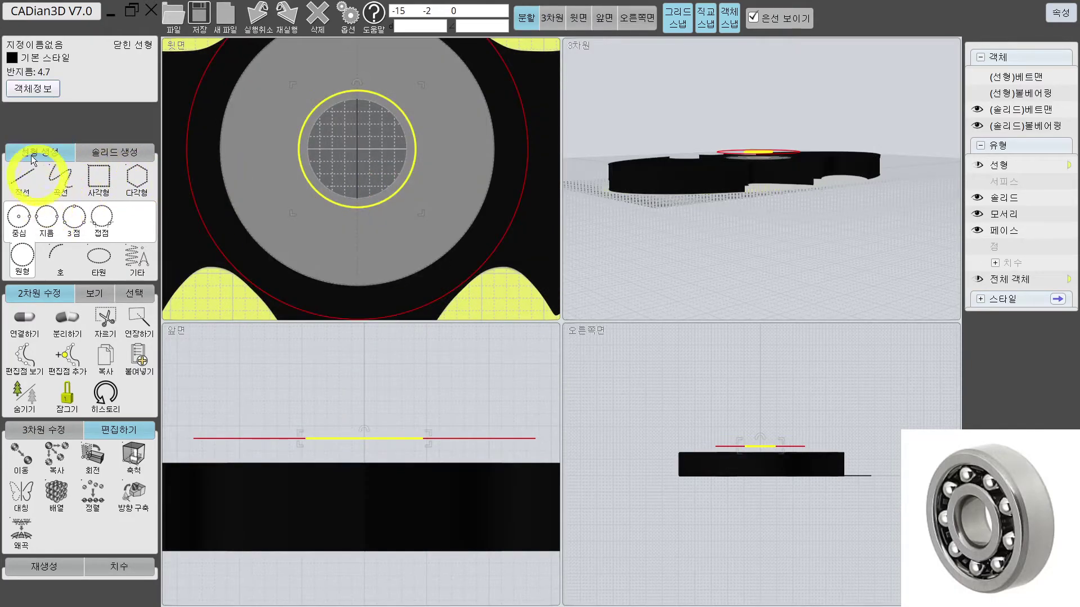
pyautogui.click(23, 56)
pyautogui.click(66, 112)
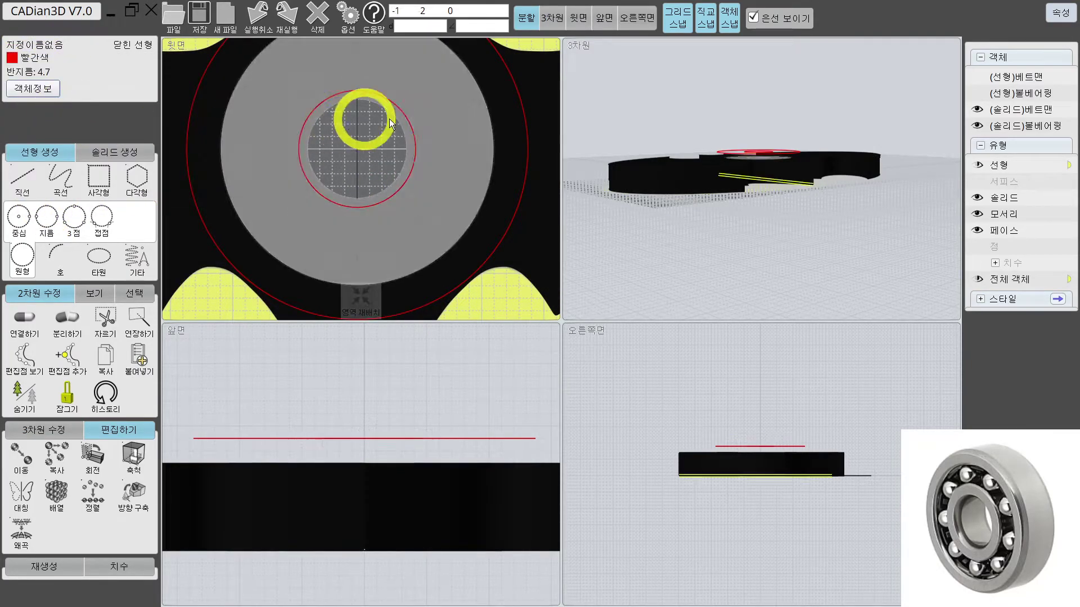
pyautogui.press('Escape')
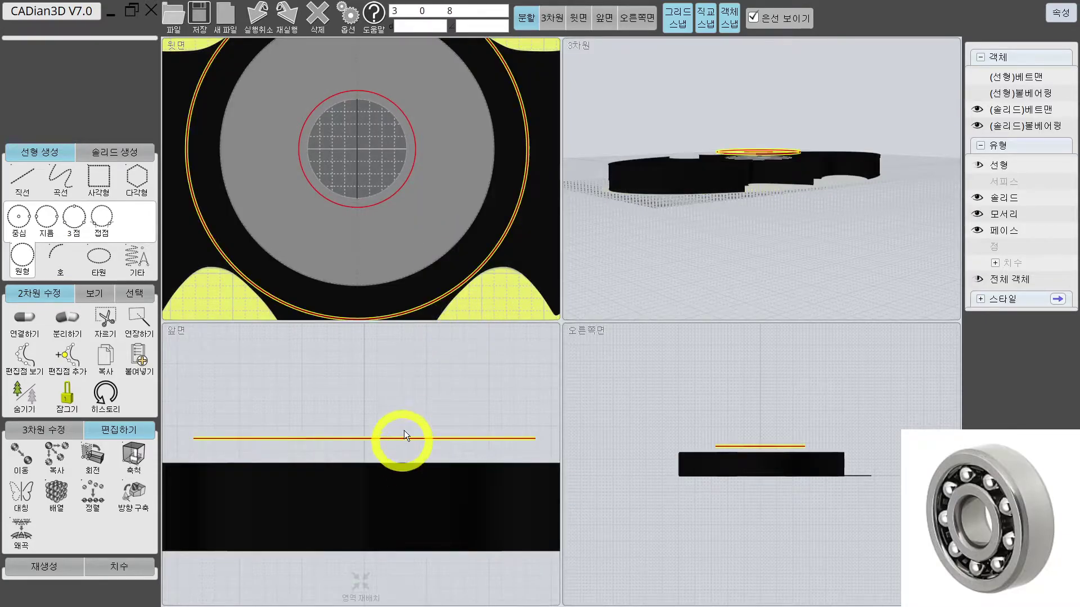
# Extrude the small red circle downward to the top face of the bat plate
pyautogui.click(387, 200)
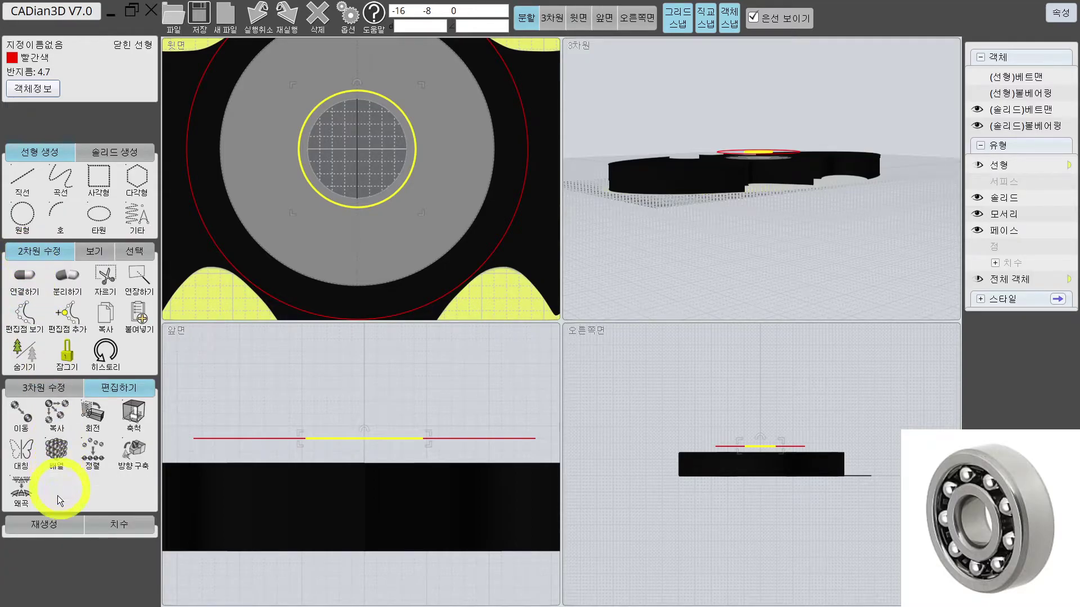
pyautogui.click(33, 392)
pyautogui.click(31, 450)
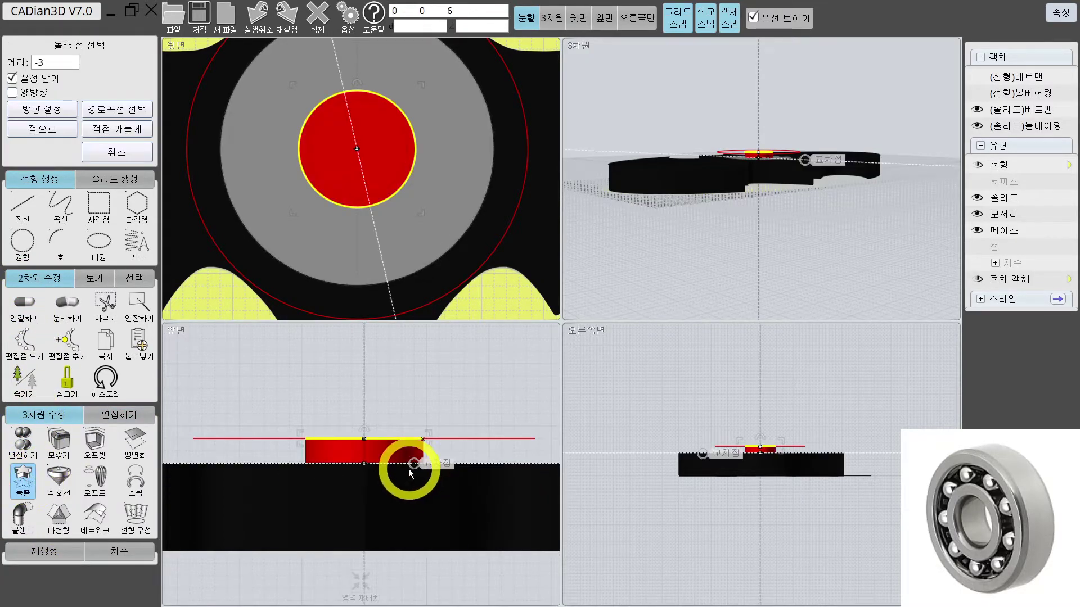
pyautogui.click(363, 464)
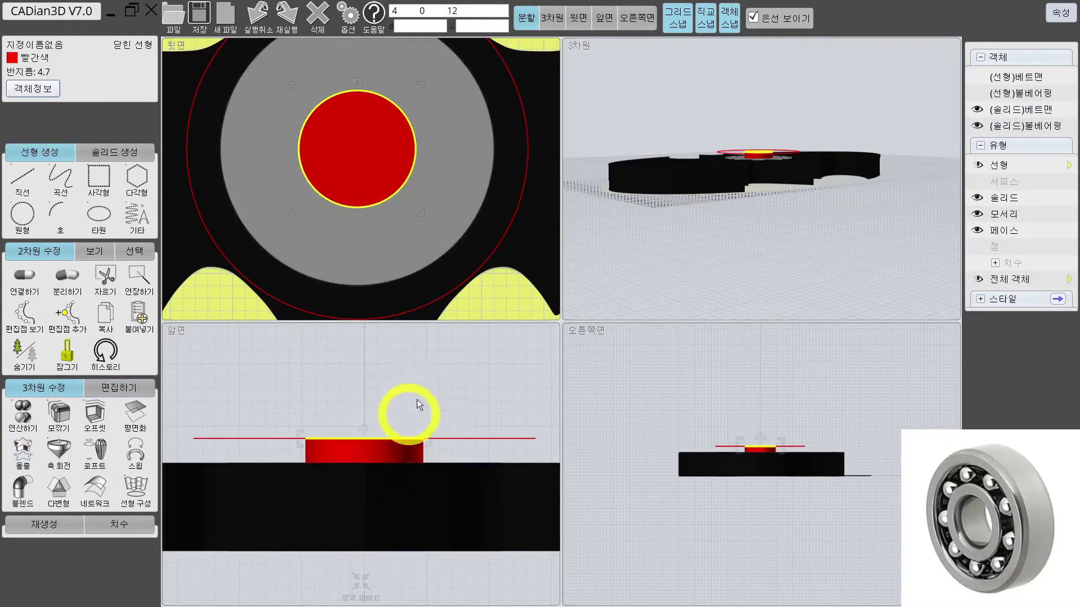
pyautogui.click(312, 382)
# Extrude the large red circle upward by 4 to form the cap disc
pyautogui.click(272, 432)
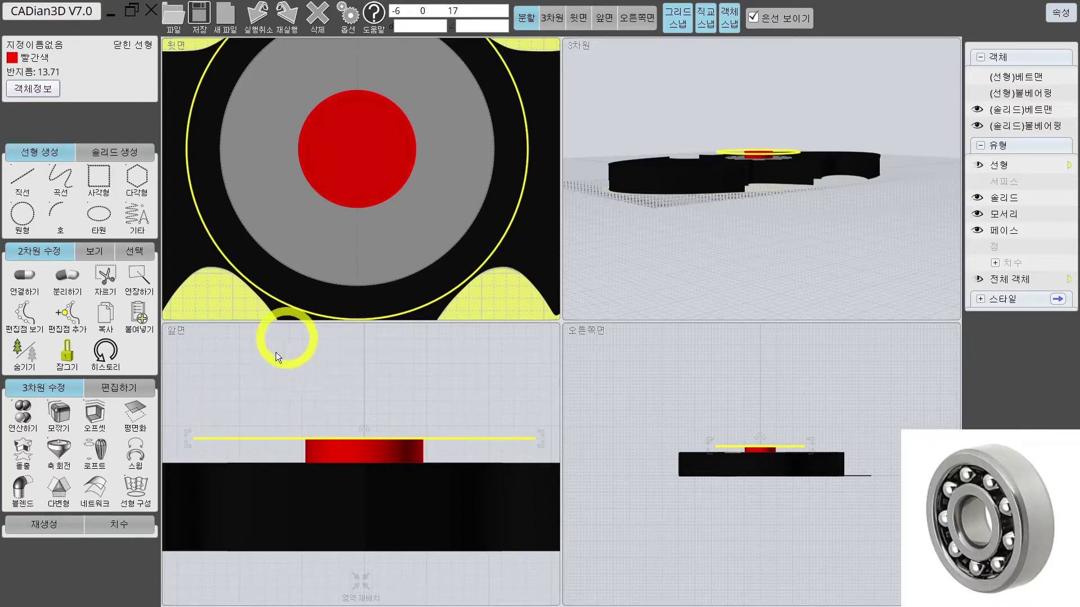
pyautogui.scroll(-3, 346, 435)
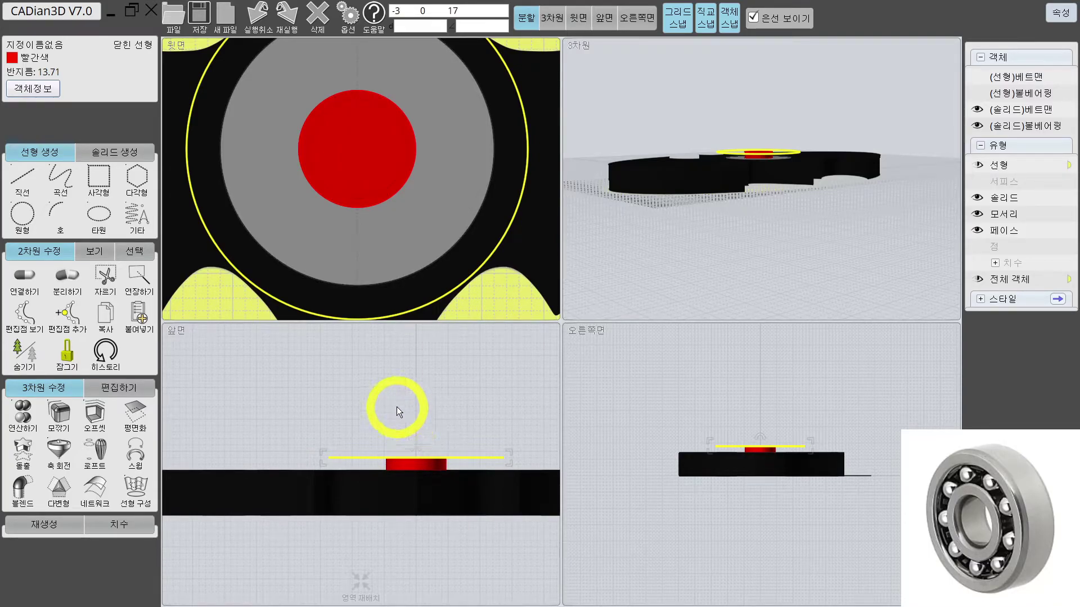
pyautogui.scroll(3, 363, 417)
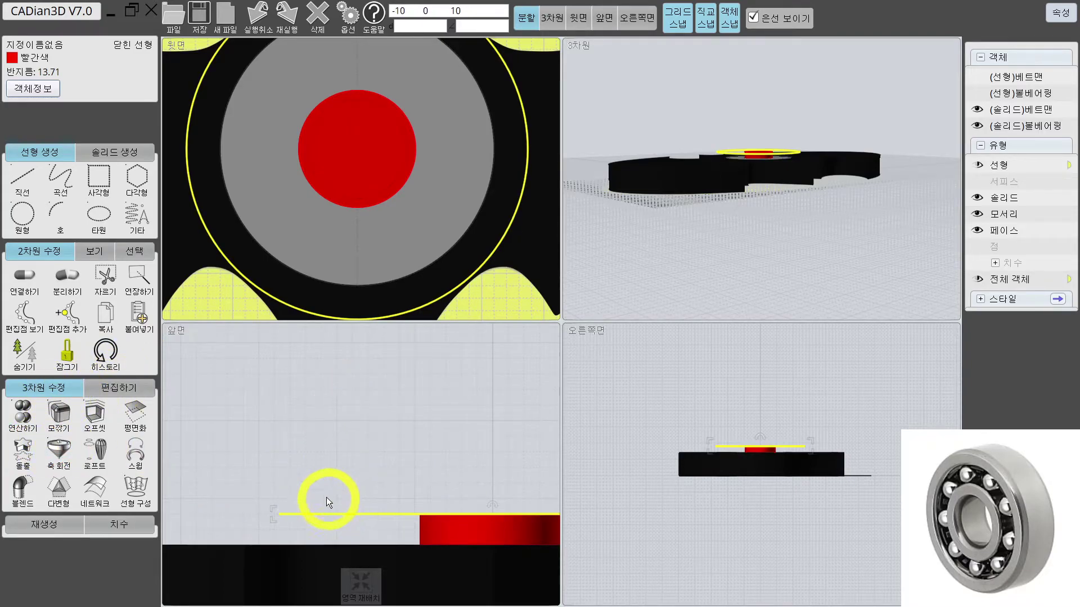
pyautogui.click(30, 456)
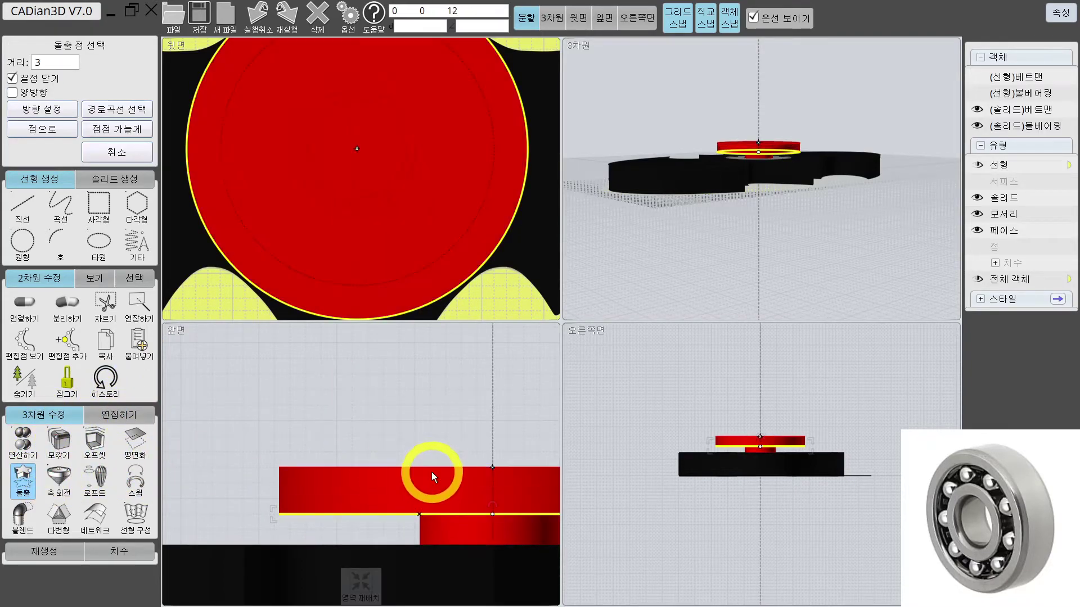
pyautogui.moveTo(431, 471); pyautogui.dragTo(378, 471, button='middle')
pyautogui.press('Tab')
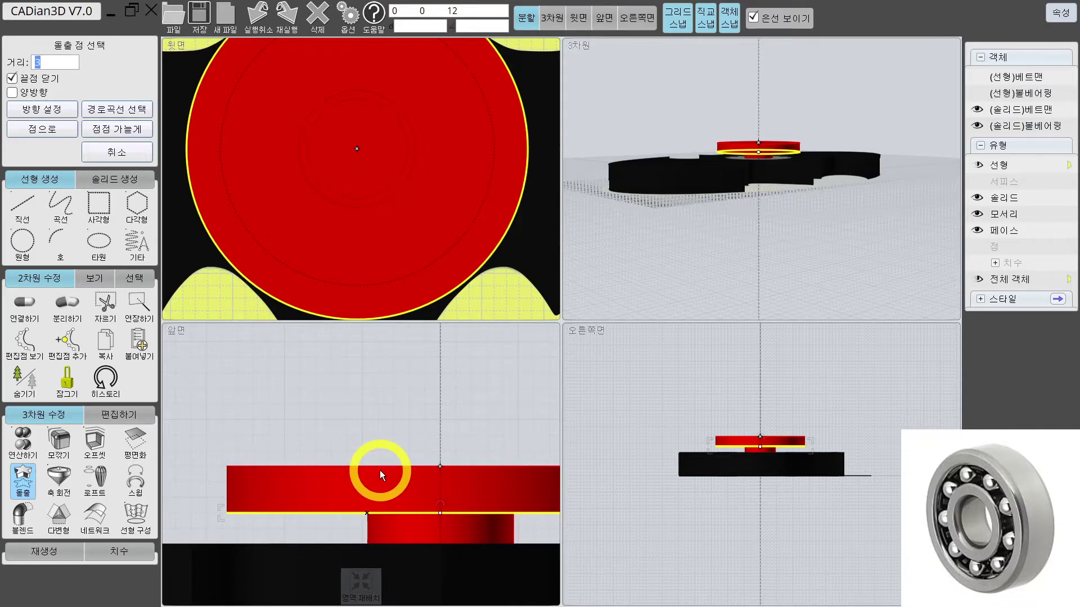
pyautogui.write('4')
pyautogui.press('Return')
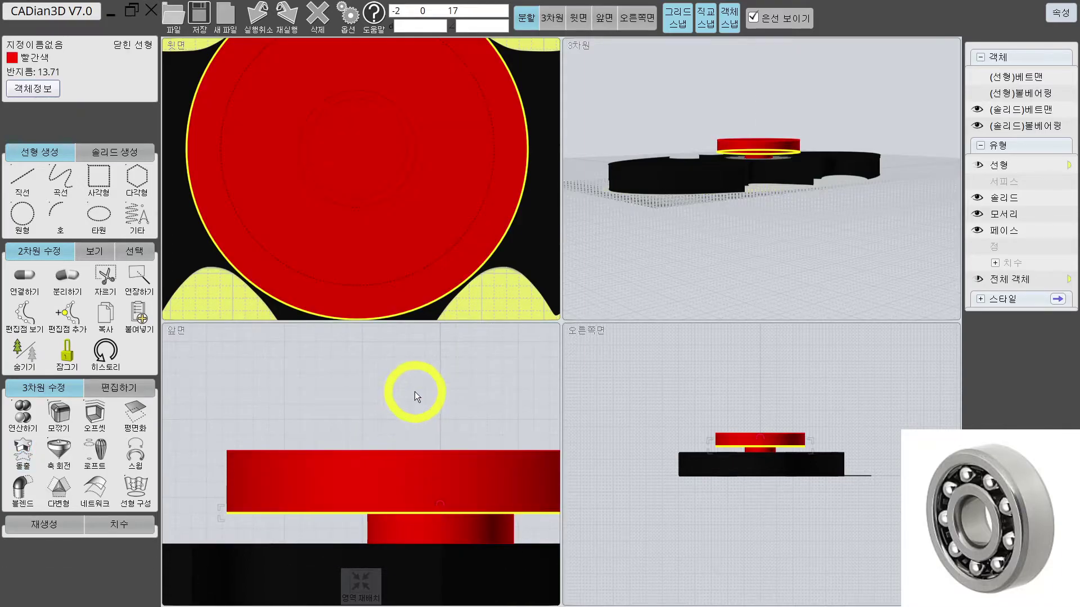
pyautogui.click(428, 378)
# Draw a control-point curve in the side view from the red disc's lower outer corner over its upper corner, ending 4 inward along the top
pyautogui.moveTo(737, 91); pyautogui.dragTo(753, 191)
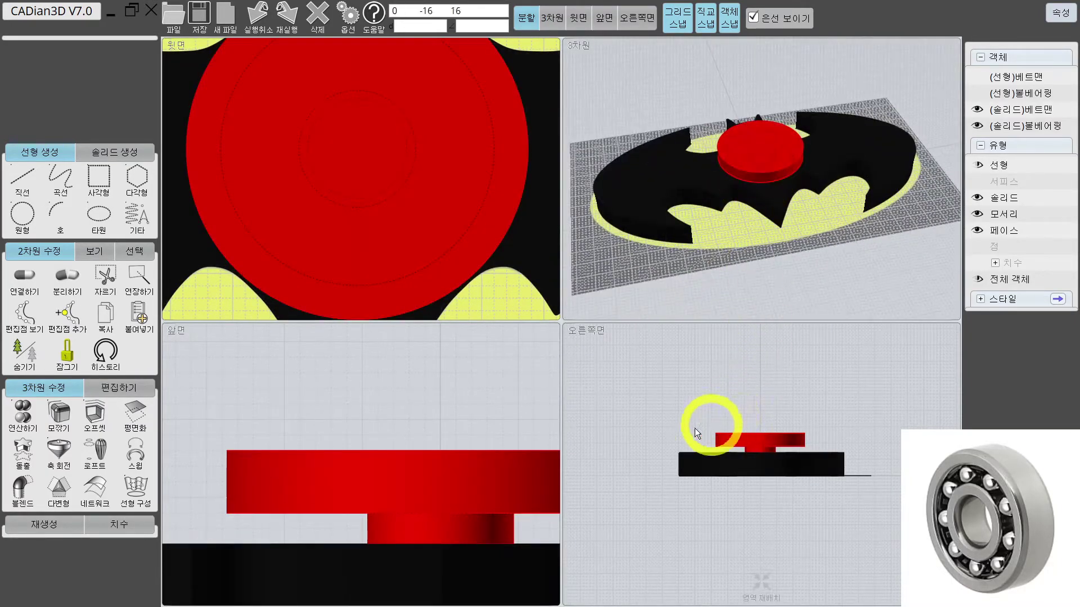
pyautogui.click(722, 435)
pyautogui.scroll(4, 722, 434)
pyautogui.scroll(1, 789, 437)
pyautogui.moveTo(798, 440); pyautogui.dragTo(700, 425, button='middle')
pyautogui.moveTo(743, 422); pyautogui.dragTo(790, 421, button='middle')
pyautogui.click(703, 417)
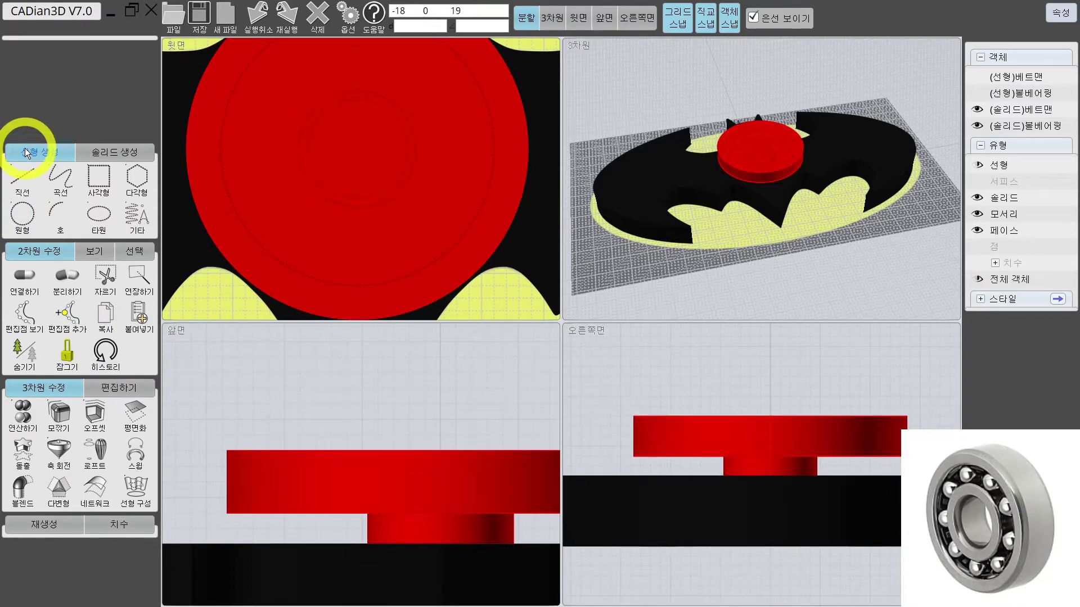
pyautogui.click(72, 180)
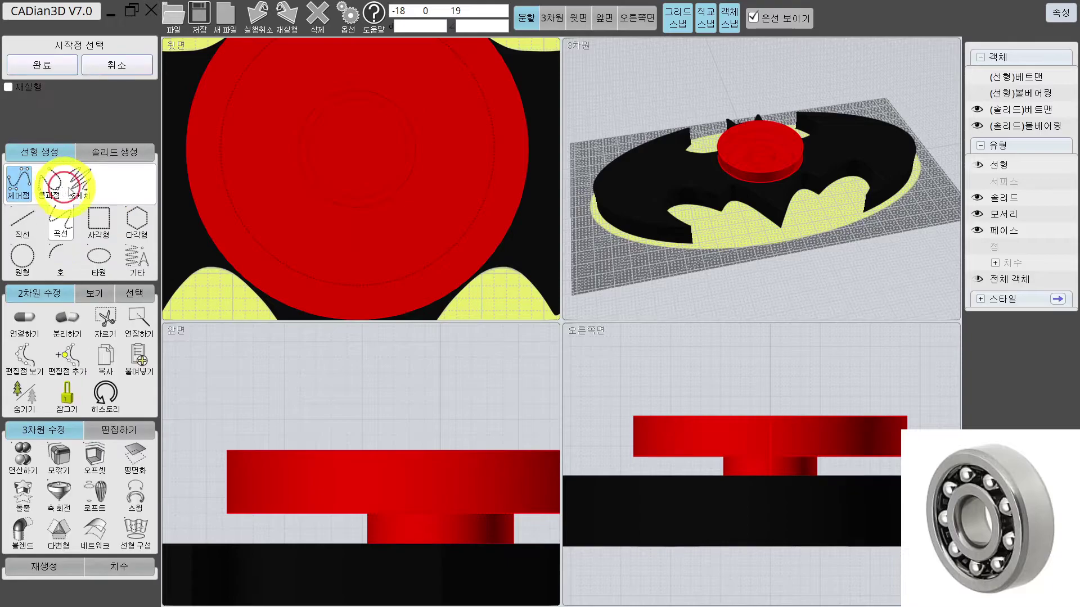
pyautogui.click(635, 456)
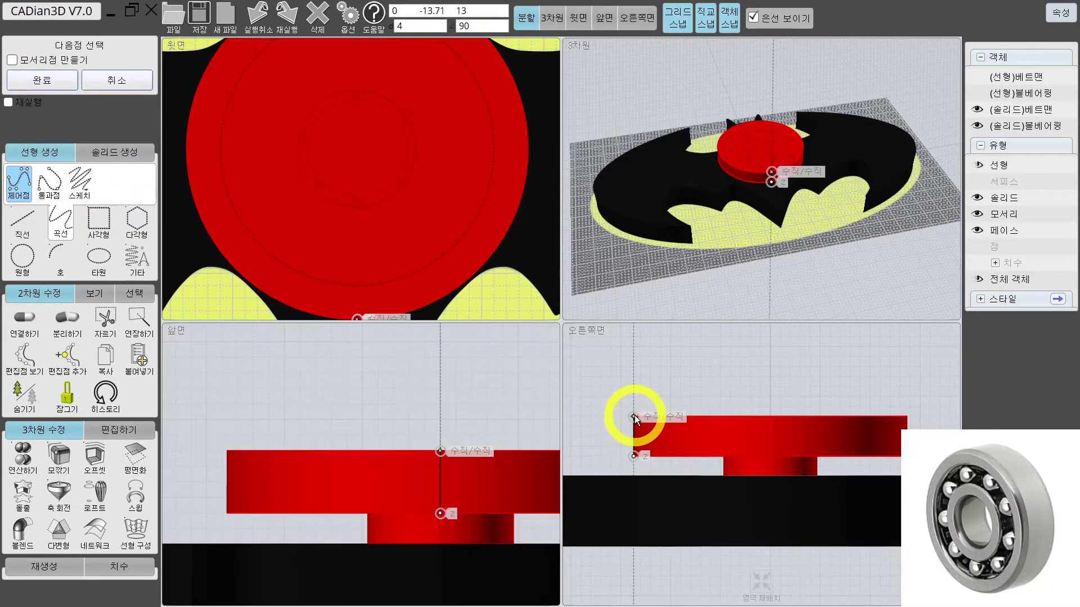
pyautogui.click(635, 416)
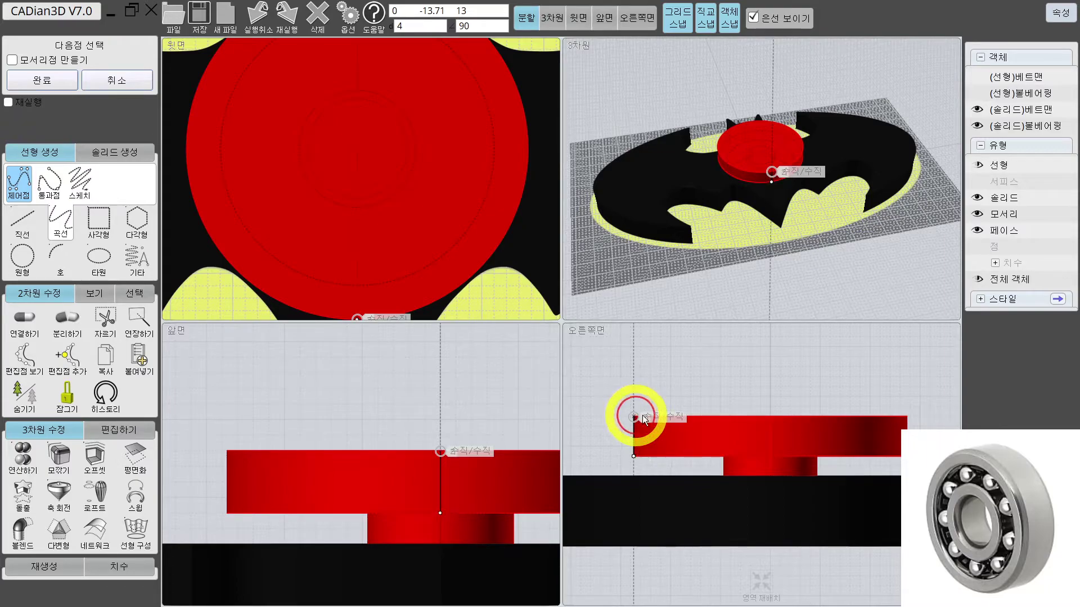
pyautogui.press('Tab')
pyautogui.press('Tab')
pyautogui.write('4')
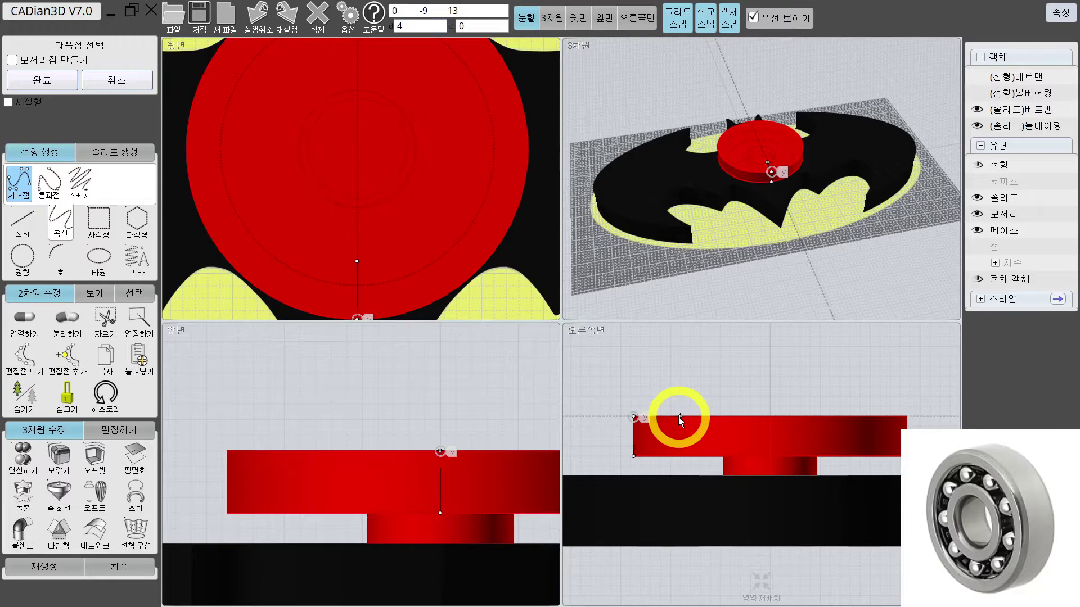
pyautogui.press('Return')
pyautogui.click(681, 417)
pyautogui.rightClick(690, 402)
pyautogui.click(656, 421)
pyautogui.click(788, 397)
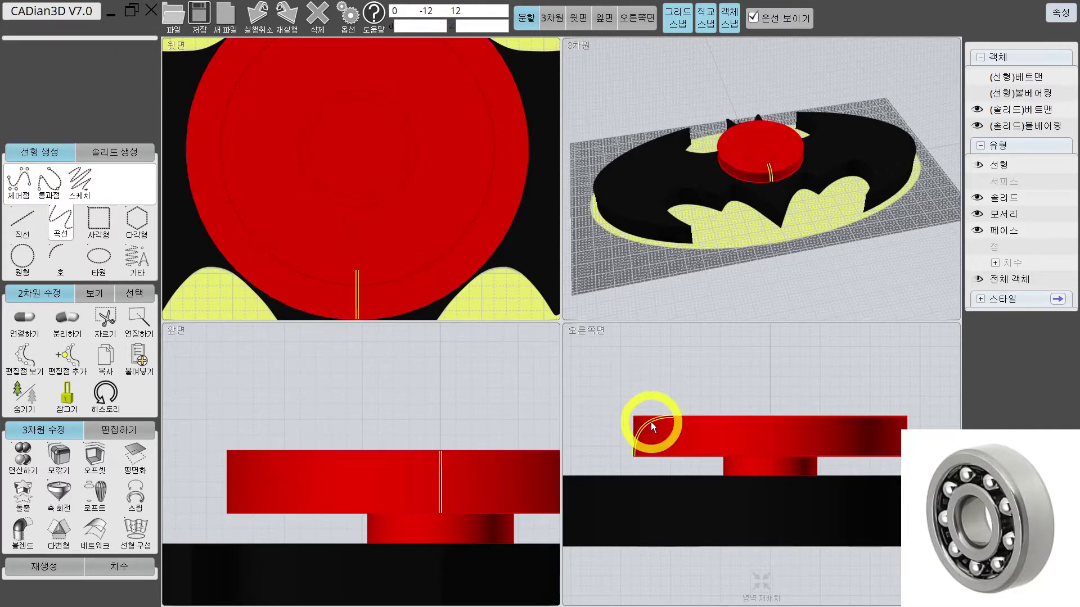
# Try to cut the red disc with the curve using the 병합 Boolean, removing the outer corner piece
pyautogui.click(651, 422)
pyautogui.keyDown('shift'); pyautogui.click(713, 427); pyautogui.keyUp('shift')
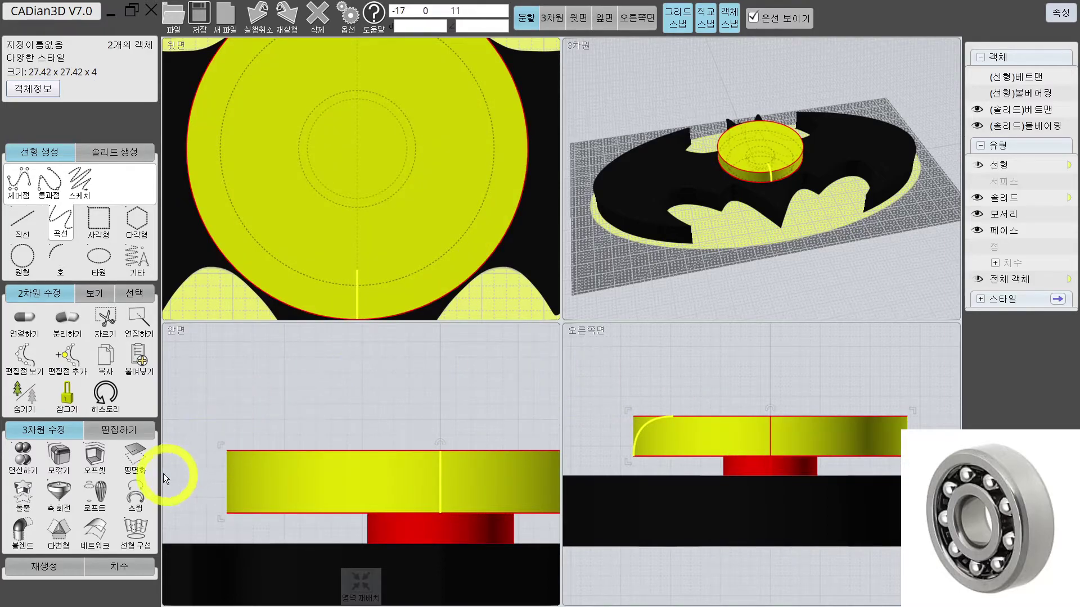
pyautogui.click(24, 454)
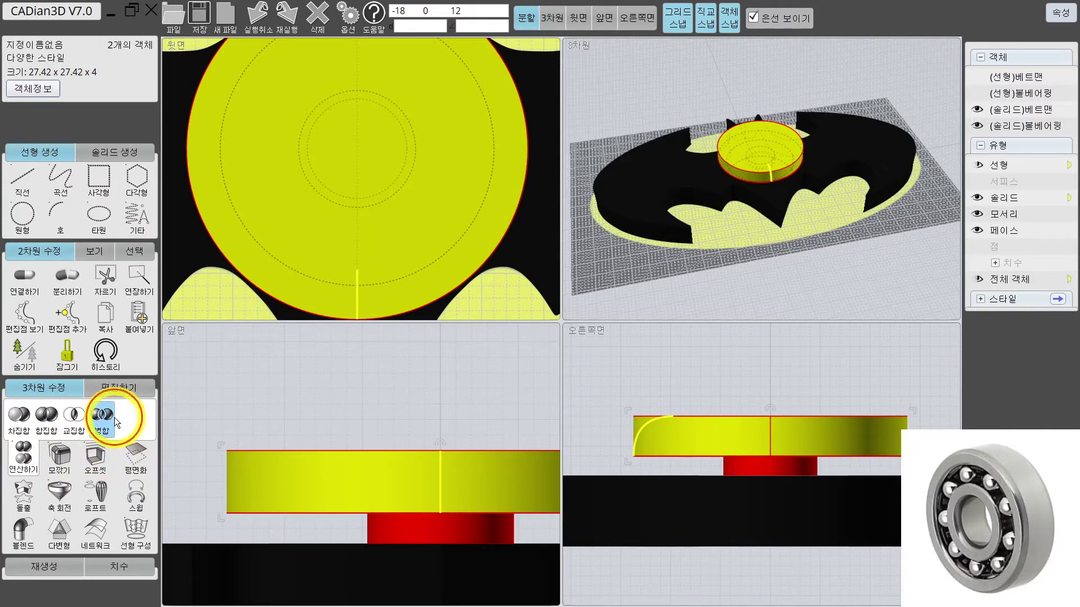
pyautogui.click(102, 416)
pyautogui.scroll(3, 771, 174)
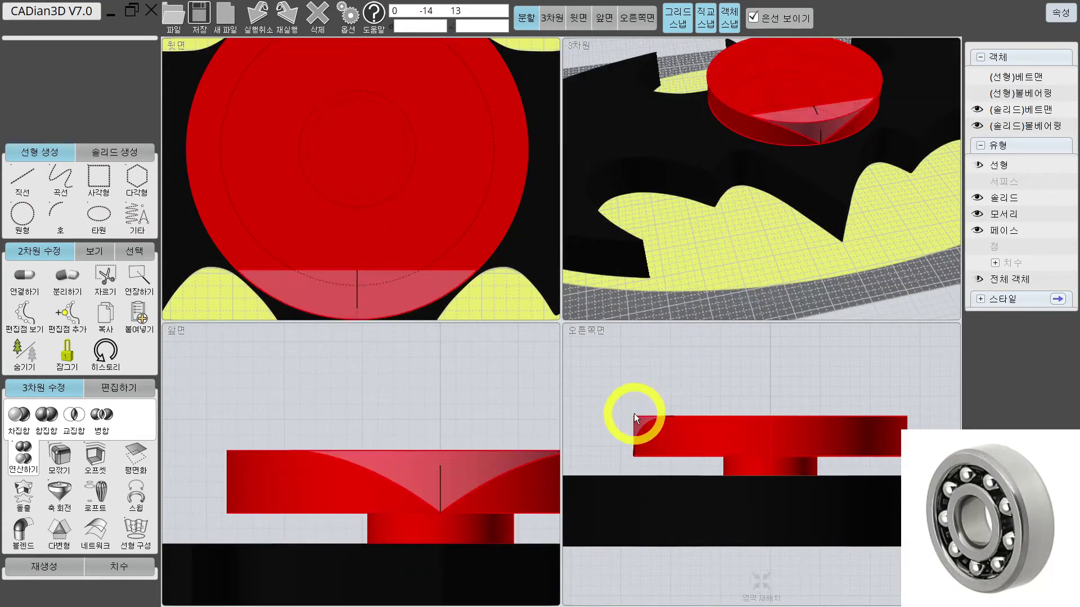
pyautogui.click(633, 419)
pyautogui.moveTo(783, 100); pyautogui.dragTo(877, 220, button='middle')
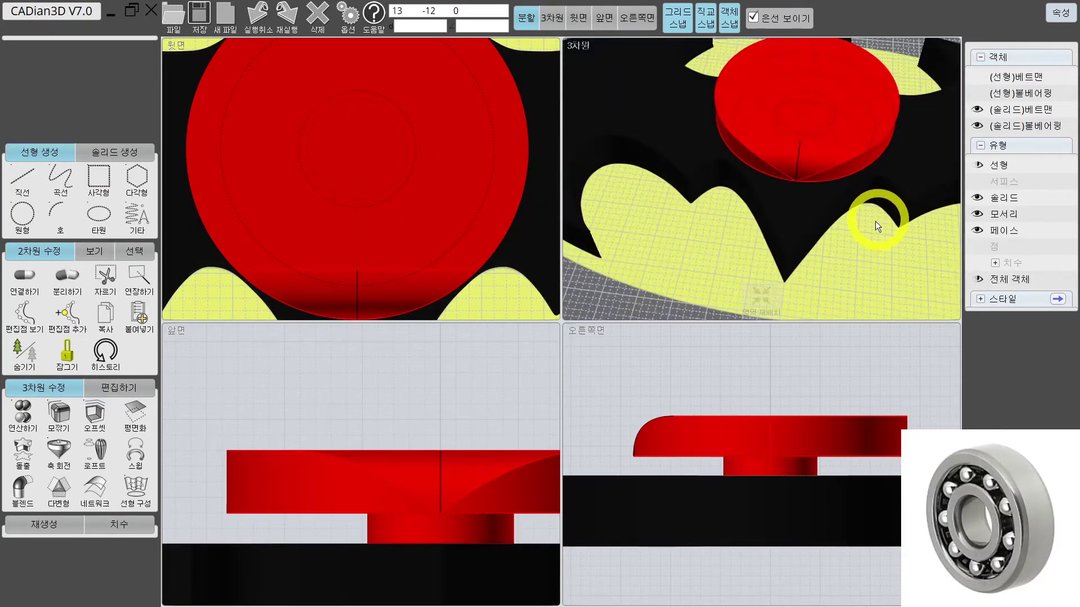
pyautogui.click(874, 219)
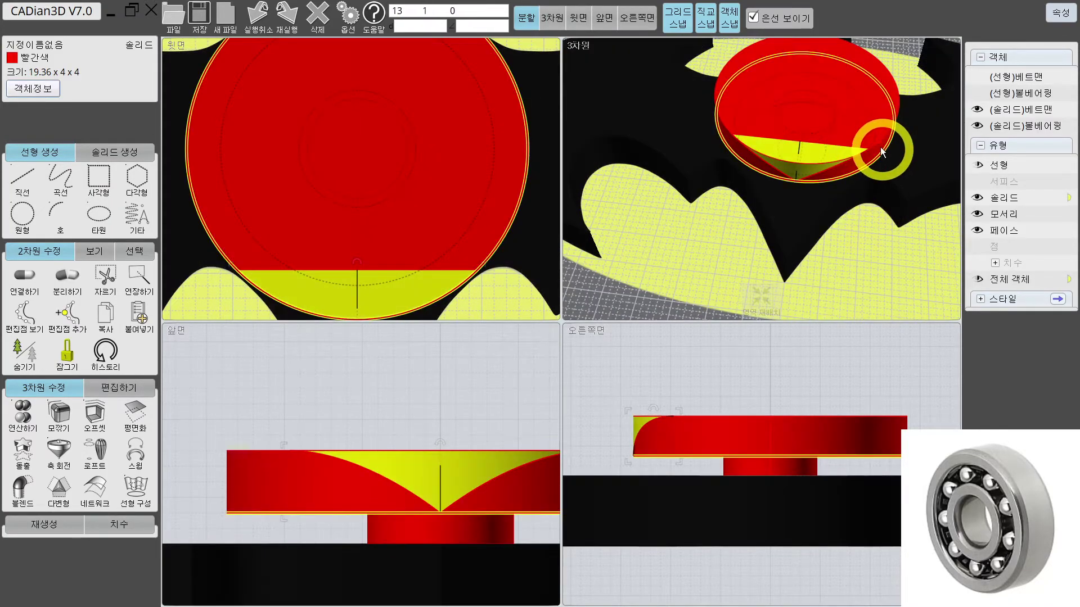
# Undo the Boolean cut on the red disc and delete the profile curve
pyautogui.hotkey('ctrl', 'z')
pyautogui.press('Escape')
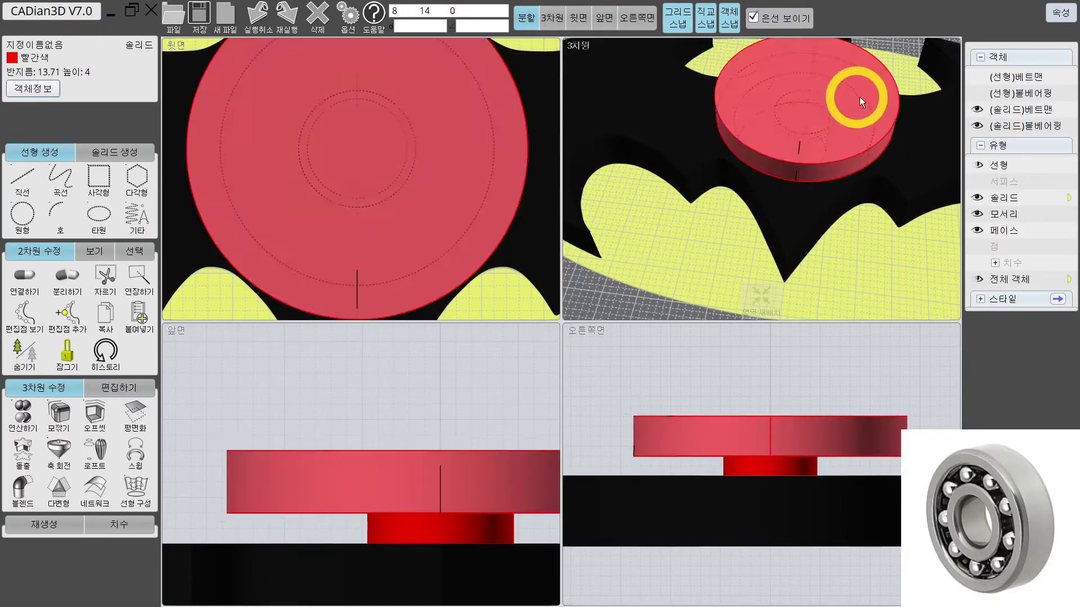
pyautogui.click(644, 428)
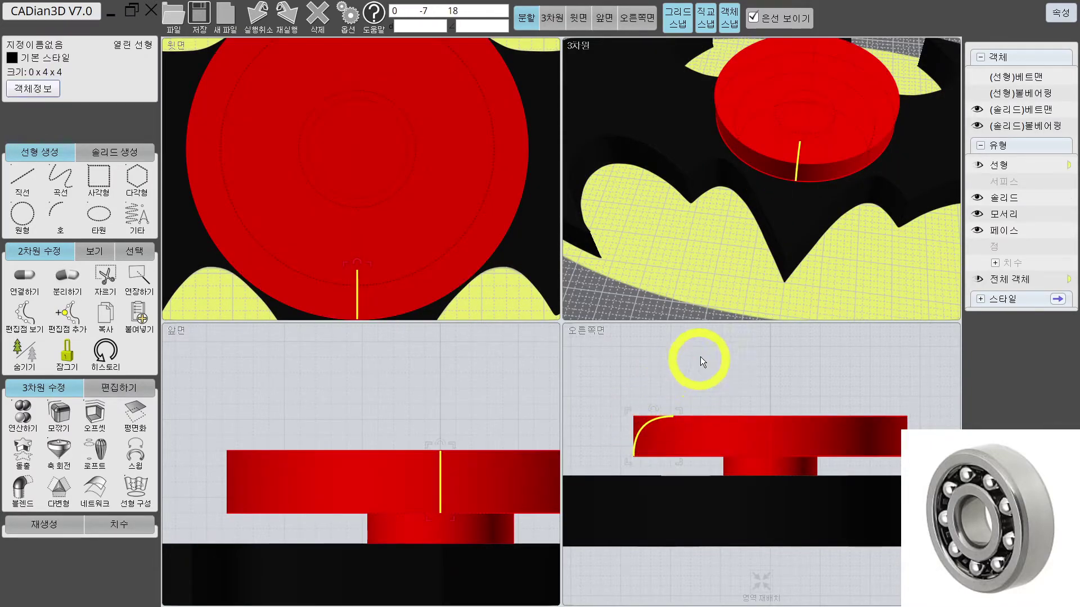
# Try a circular fillet of radius 3 on the top edge of the red disc
pyautogui.moveTo(798, 236); pyautogui.dragTo(826, 135, button='middle')
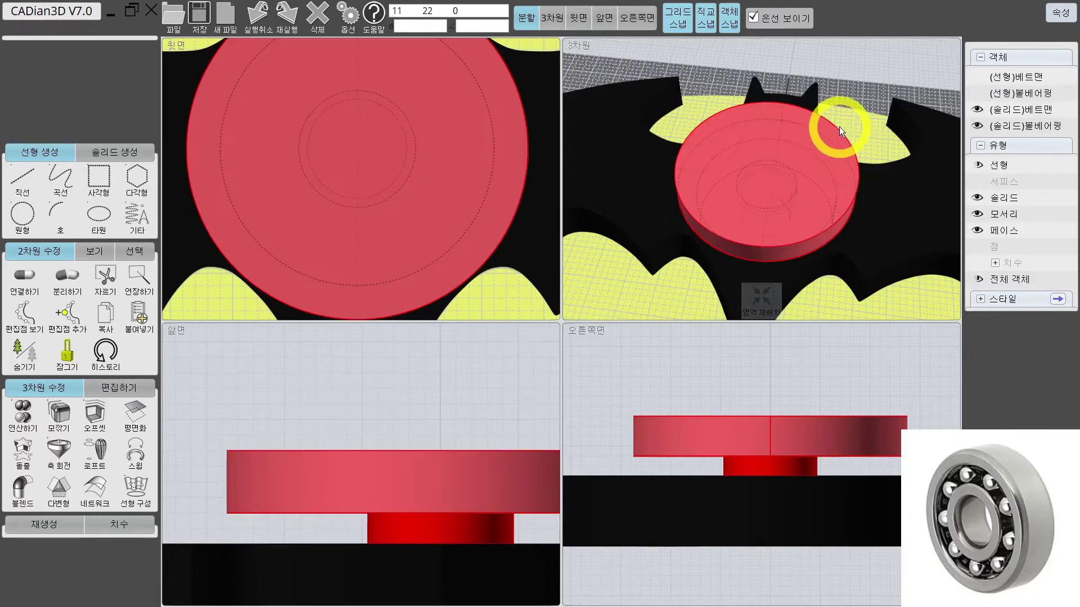
pyautogui.click(839, 126)
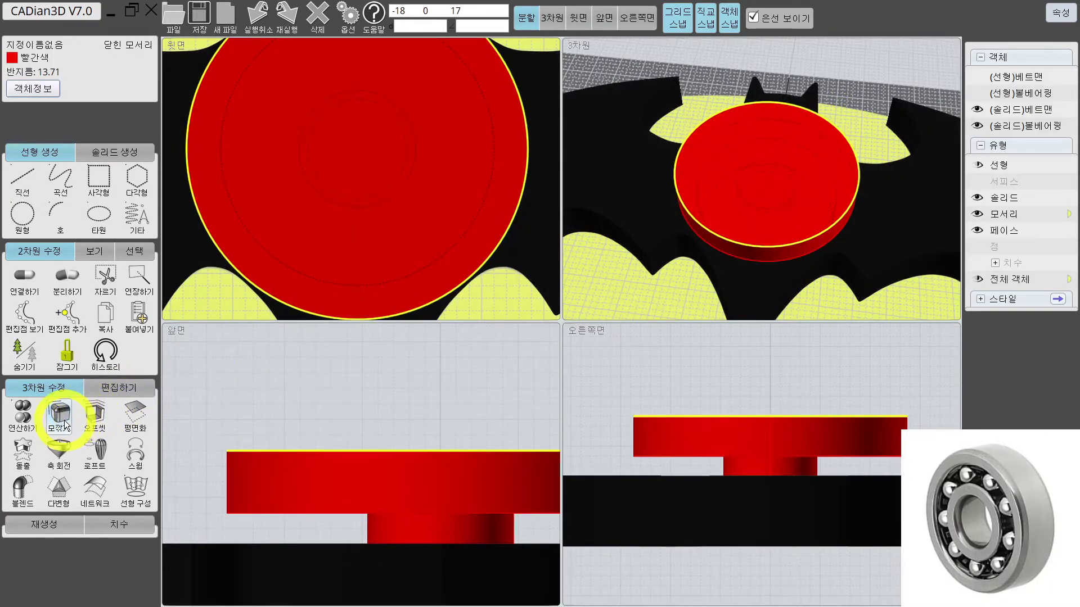
pyautogui.click(65, 409)
pyautogui.click(67, 62)
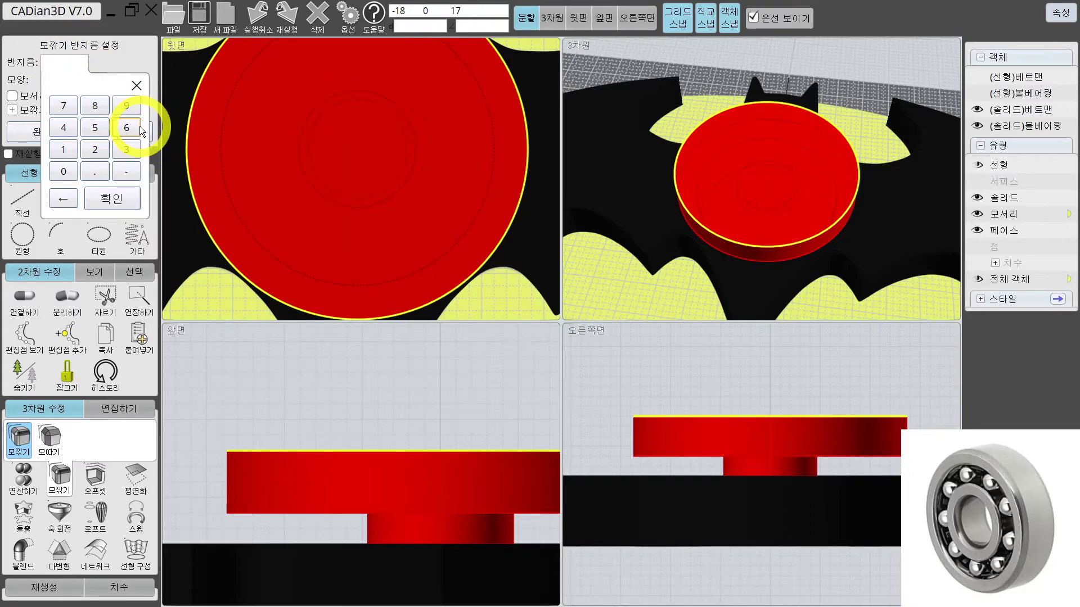
pyautogui.click(119, 149)
pyautogui.click(113, 198)
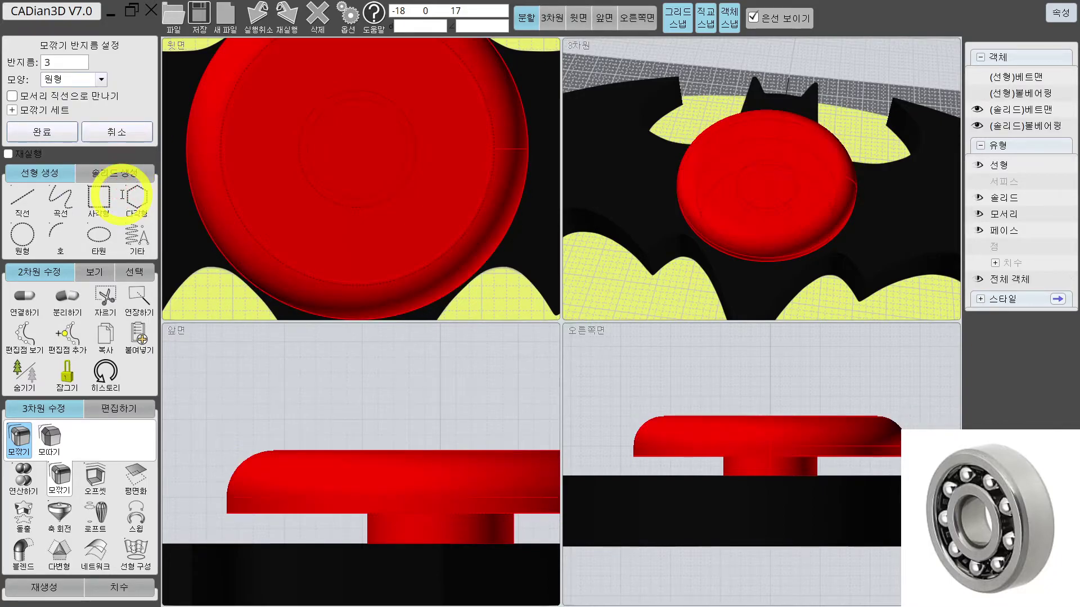
pyautogui.moveTo(838, 193); pyautogui.dragTo(683, 163)
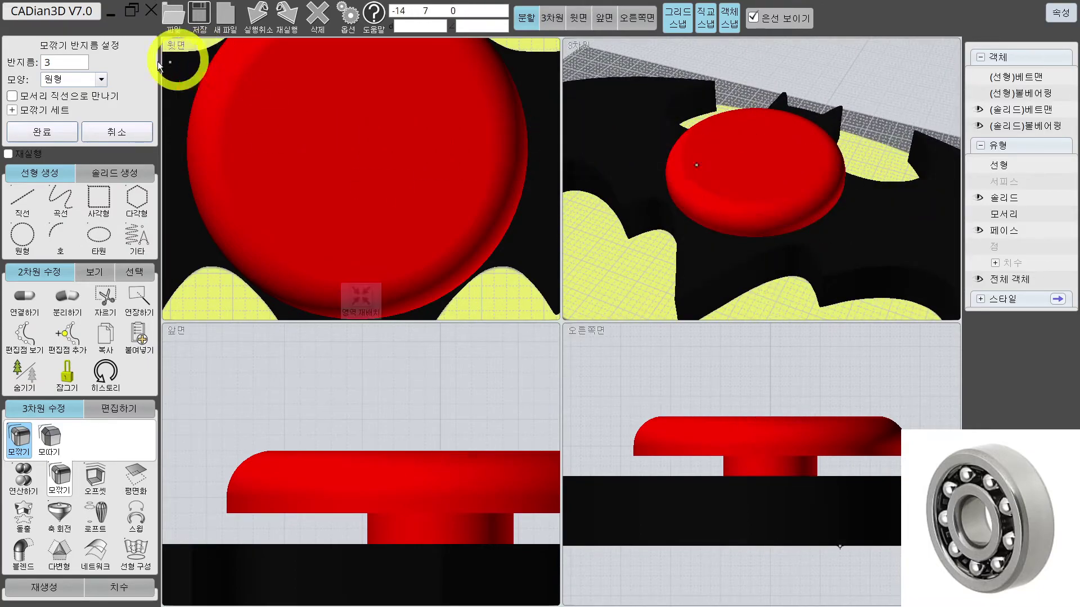
# Try fillet radii of 5 and 4 on the disc's top edge, and cancel the fillet
pyautogui.click(50, 62)
pyautogui.click(95, 129)
pyautogui.click(112, 198)
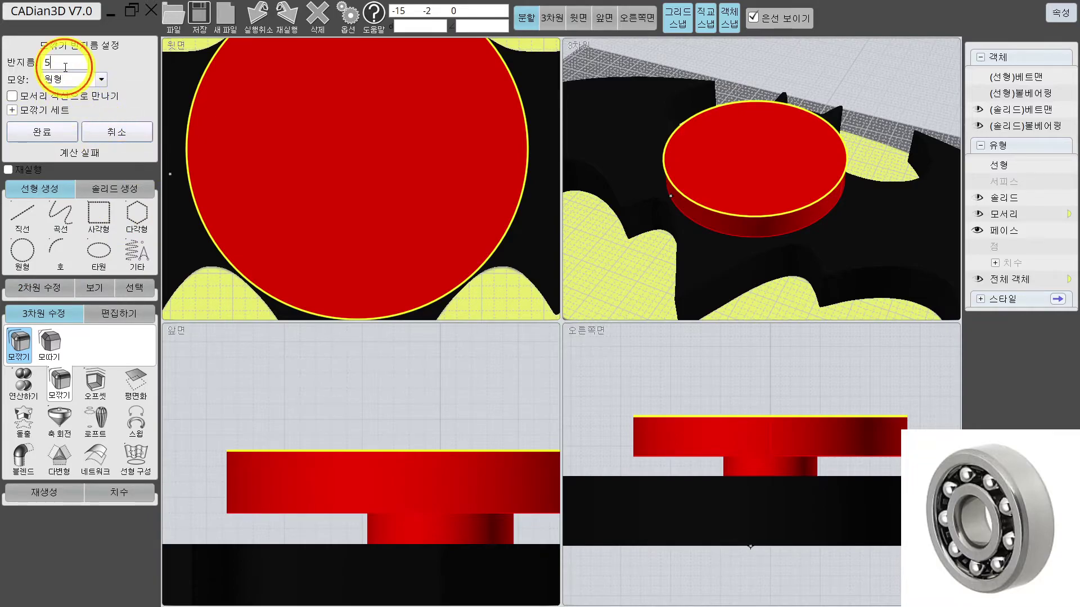
pyautogui.click(65, 67)
pyautogui.click(73, 133)
pyautogui.click(112, 193)
pyautogui.moveTo(643, 180); pyautogui.dragTo(866, 121)
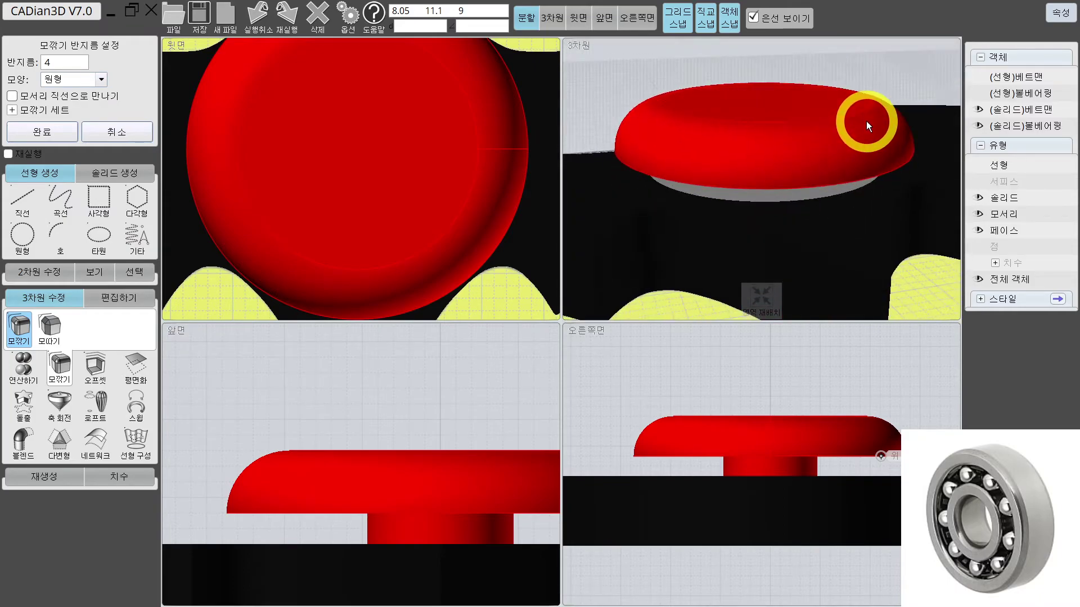
pyautogui.scroll(1, 746, 414)
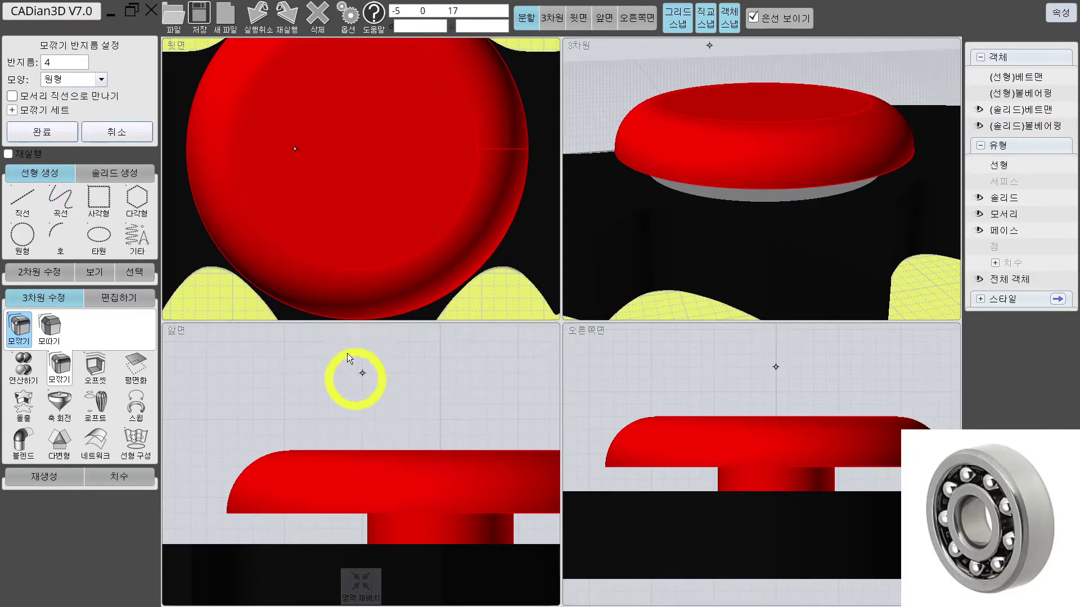
pyautogui.click(123, 134)
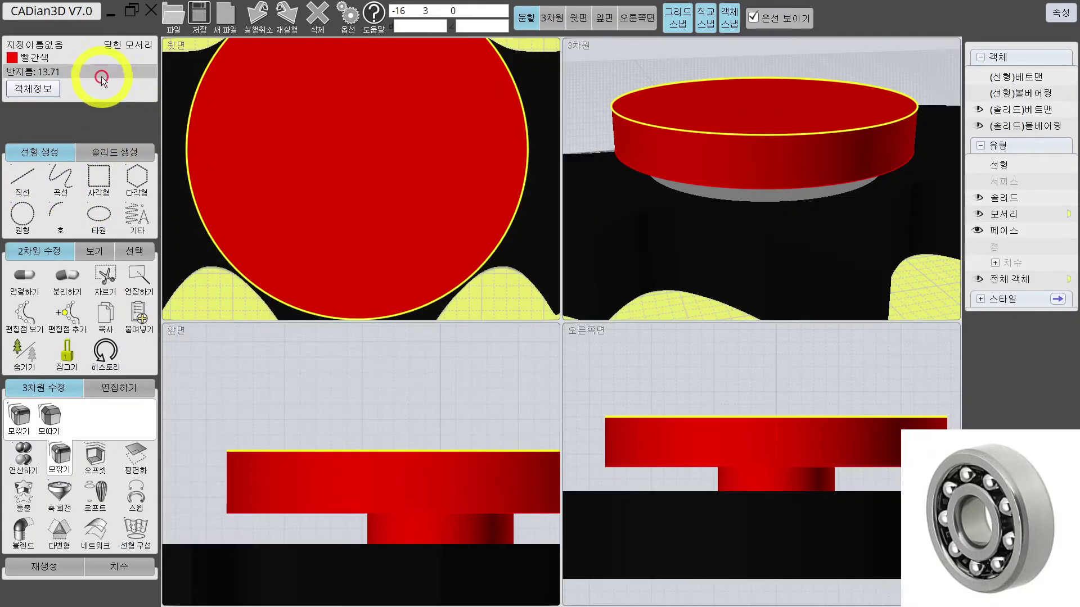
# Set the height of the large red disc to 3, keeping its radius
pyautogui.click(307, 469)
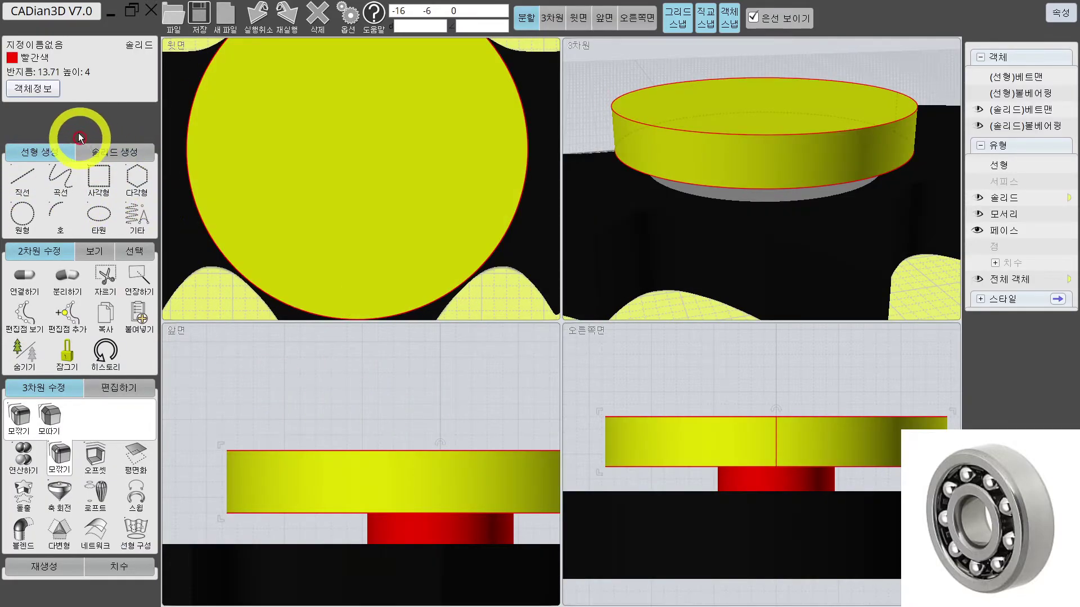
pyautogui.click(74, 72)
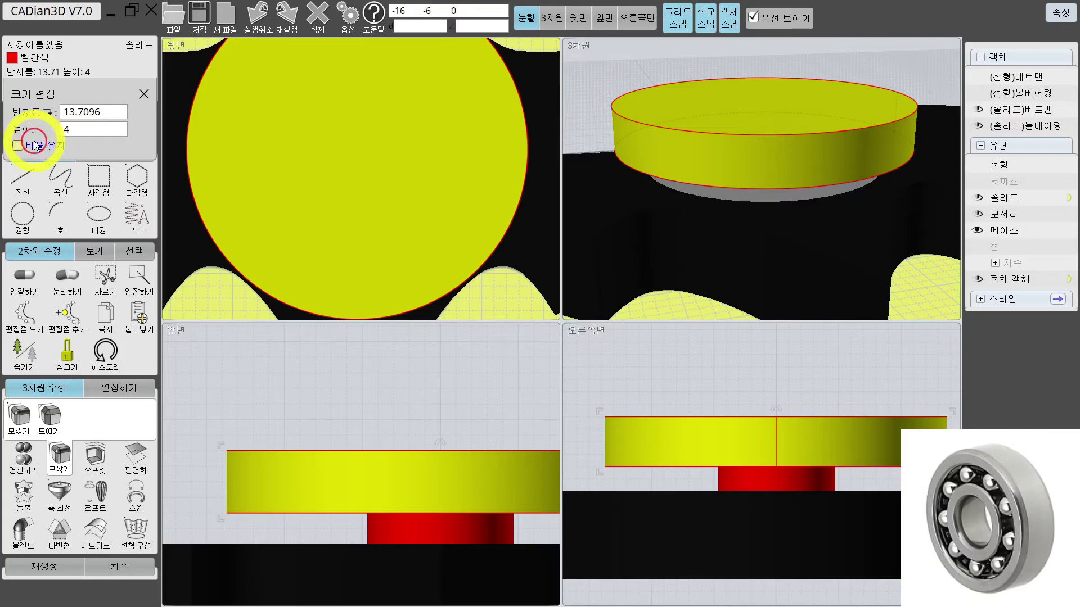
pyautogui.click(144, 93)
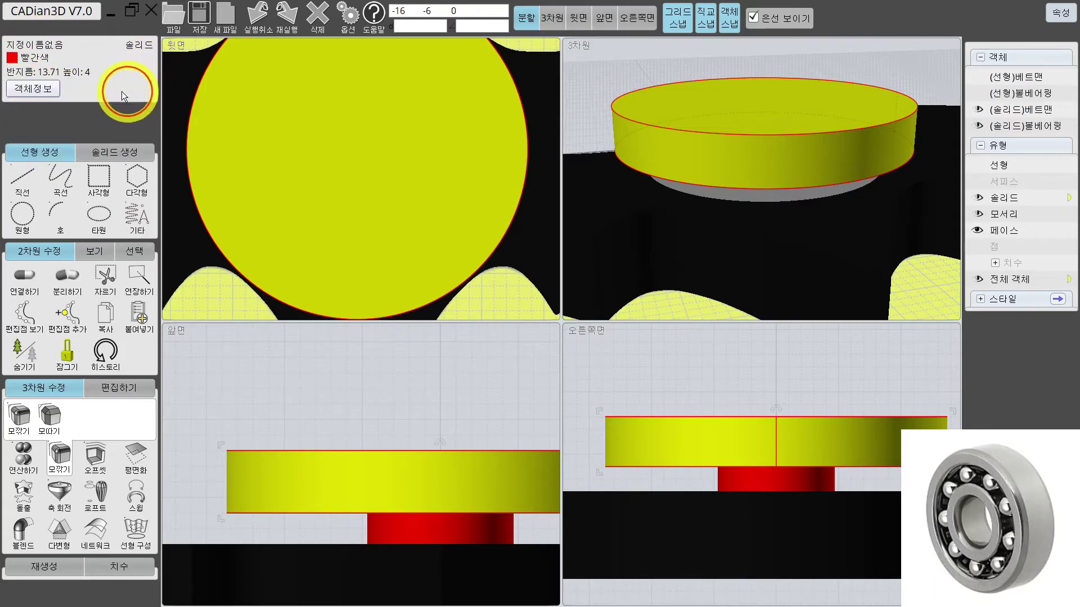
pyautogui.click(103, 72)
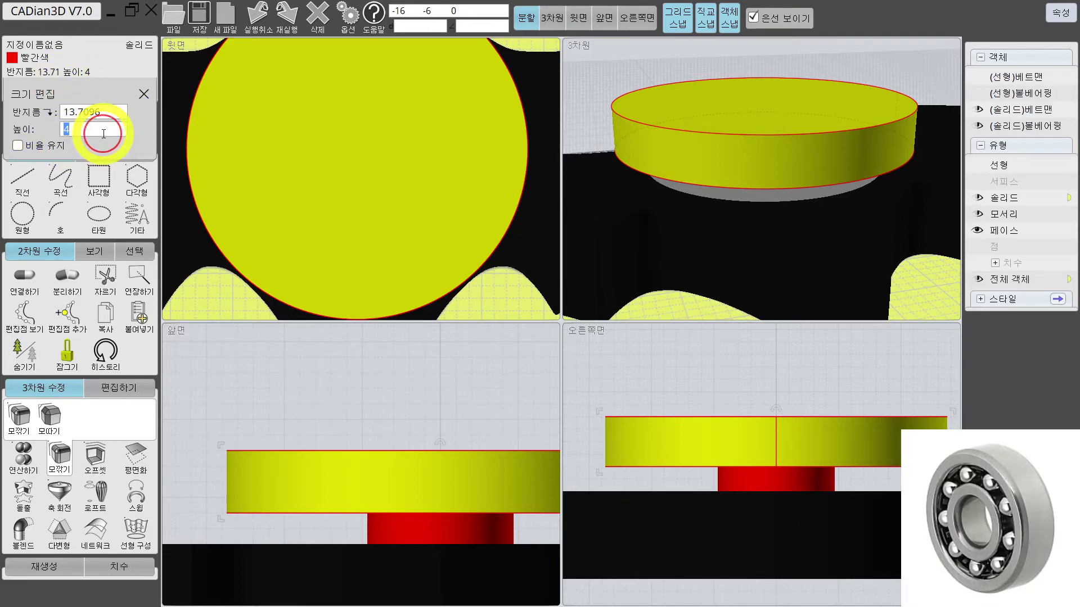
pyautogui.write('3')
pyautogui.press('Return')
pyautogui.click(607, 489)
pyautogui.click(416, 419)
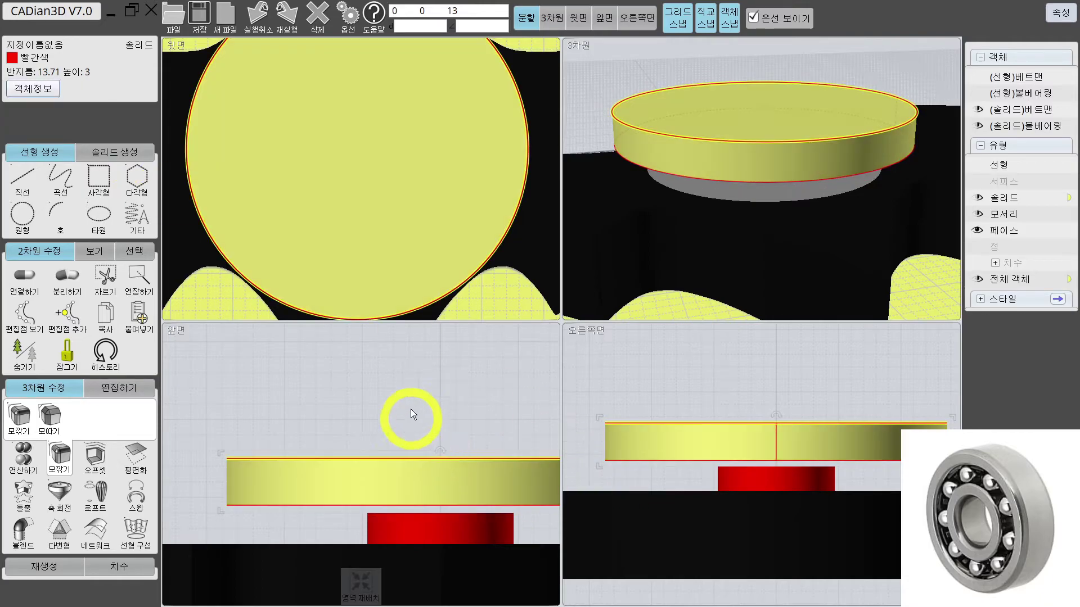
pyautogui.click(417, 418)
pyautogui.moveTo(462, 487); pyautogui.dragTo(409, 421, button='middle')
pyautogui.click(384, 421)
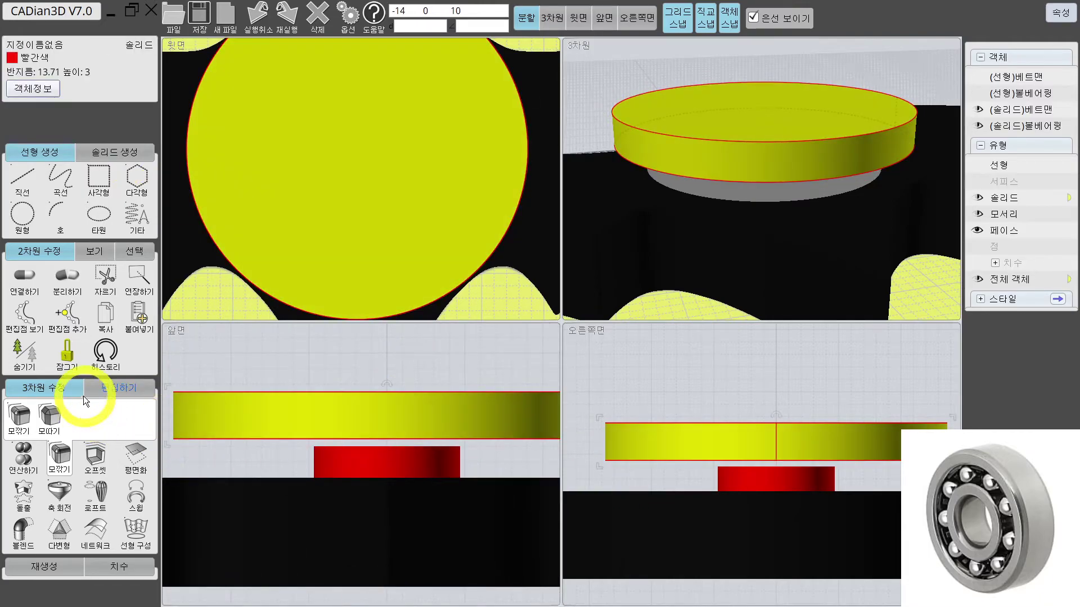
# Move the large red disc down so its underside rests on top of the small red disc
pyautogui.click(118, 388)
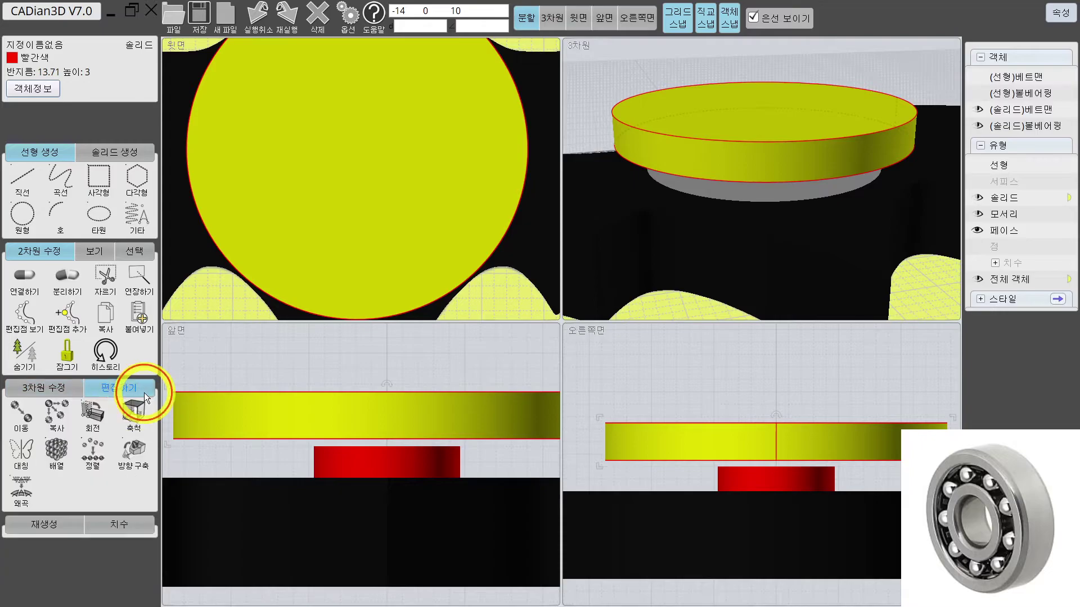
pyautogui.click(29, 415)
pyautogui.click(386, 440)
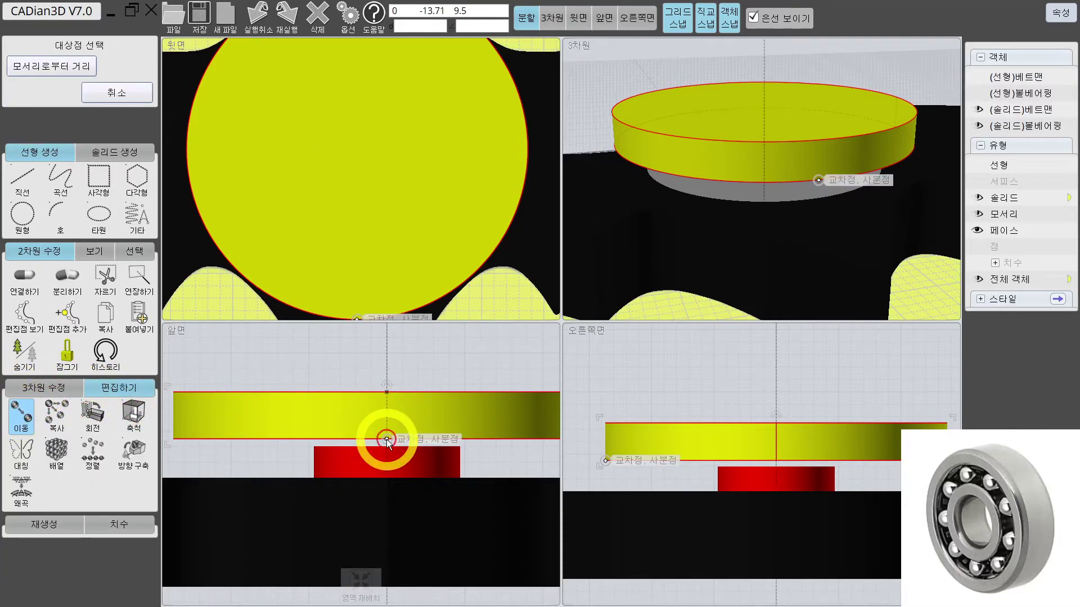
pyautogui.click(408, 392)
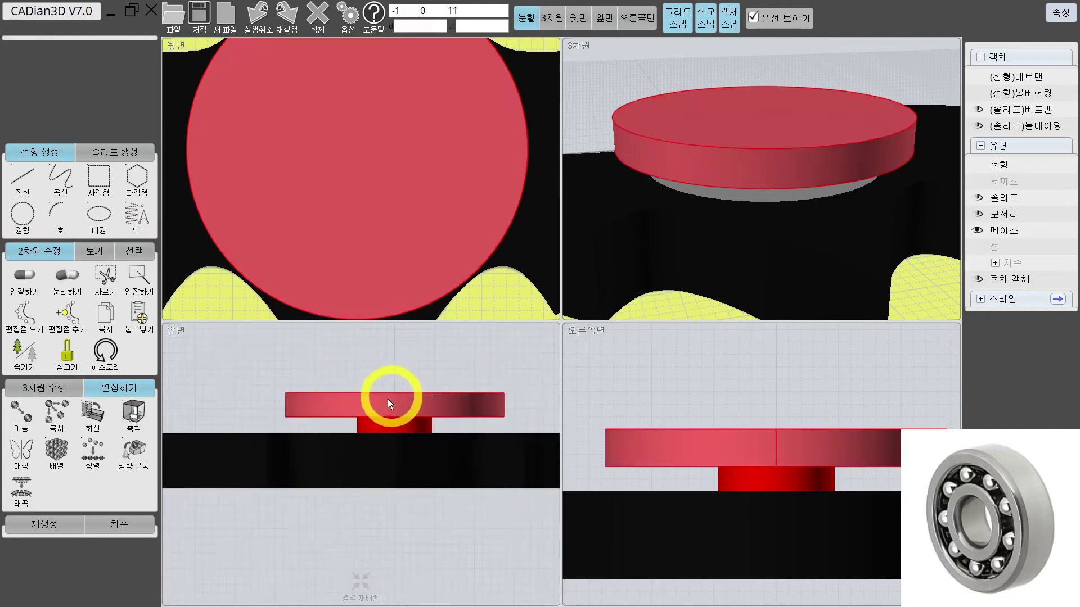
# Round the top edge of the large red disc with a circular fillet of radius 3
pyautogui.click(644, 132)
pyautogui.click(217, 201)
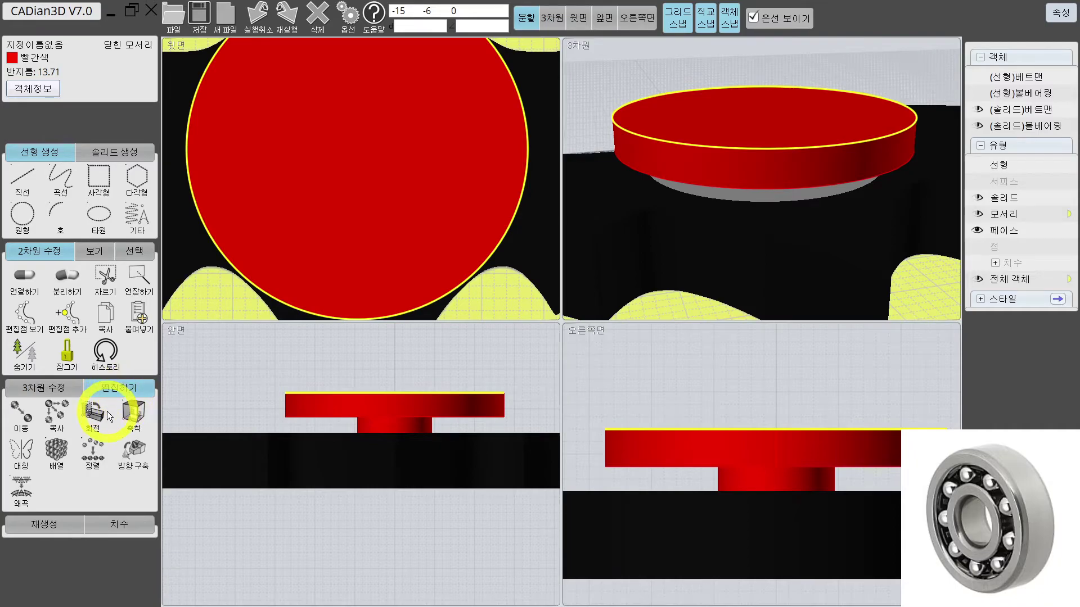
pyautogui.click(73, 387)
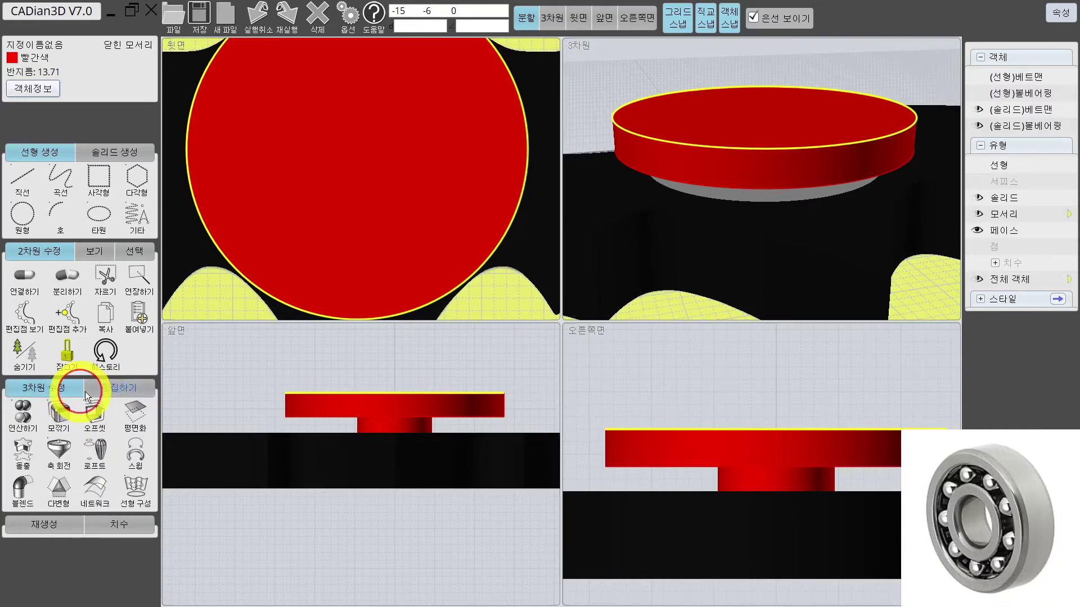
pyautogui.click(65, 388)
pyautogui.click(62, 63)
pyautogui.click(107, 196)
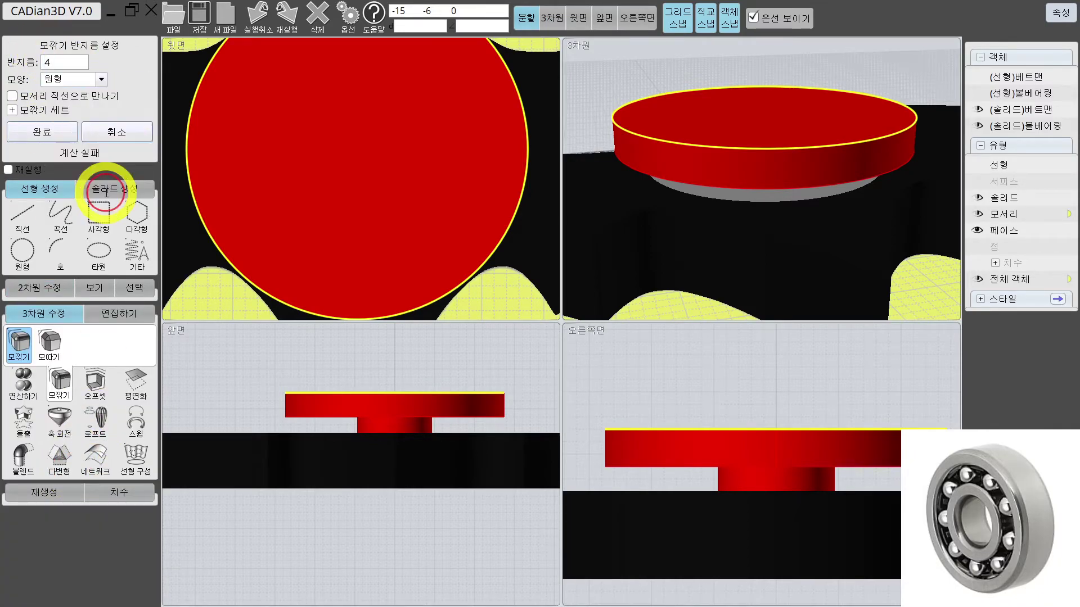
pyautogui.click(74, 64)
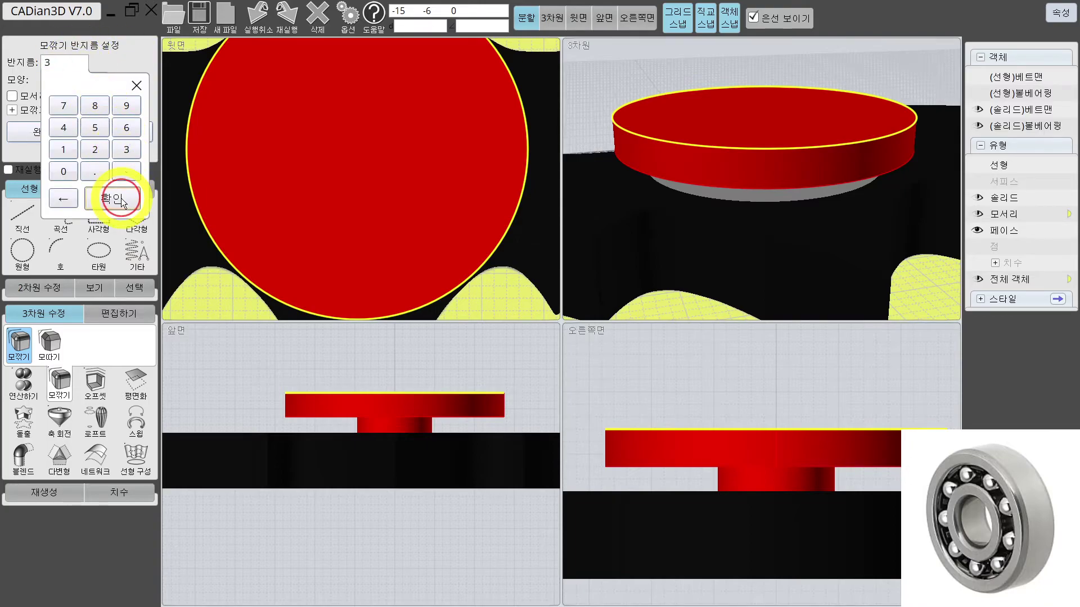
pyautogui.click(121, 198)
pyautogui.moveTo(680, 171); pyautogui.dragTo(738, 129, button='right')
pyautogui.click(137, 236)
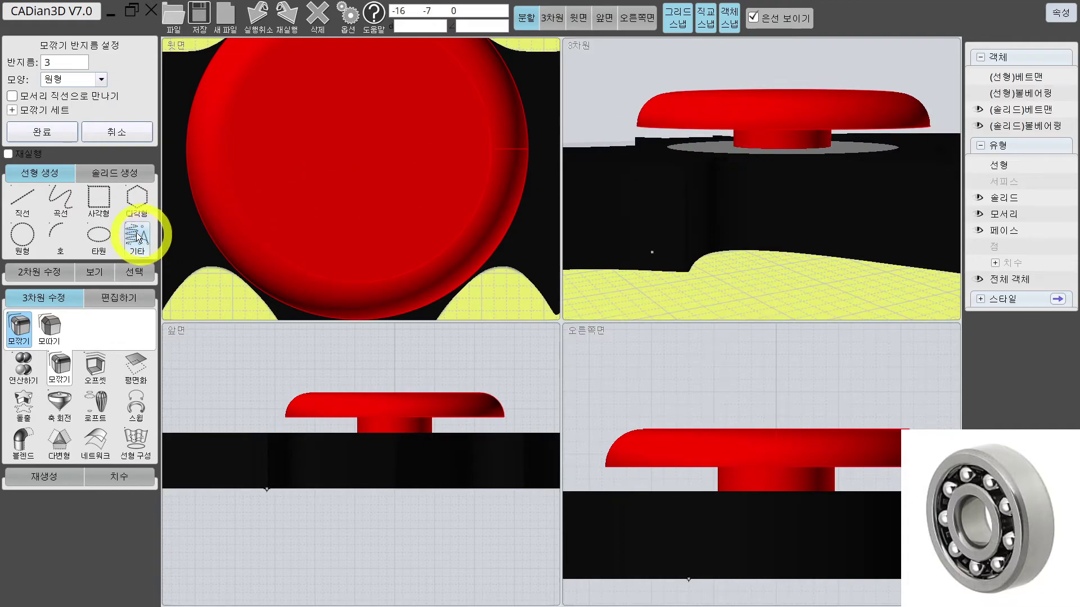
pyautogui.click(51, 137)
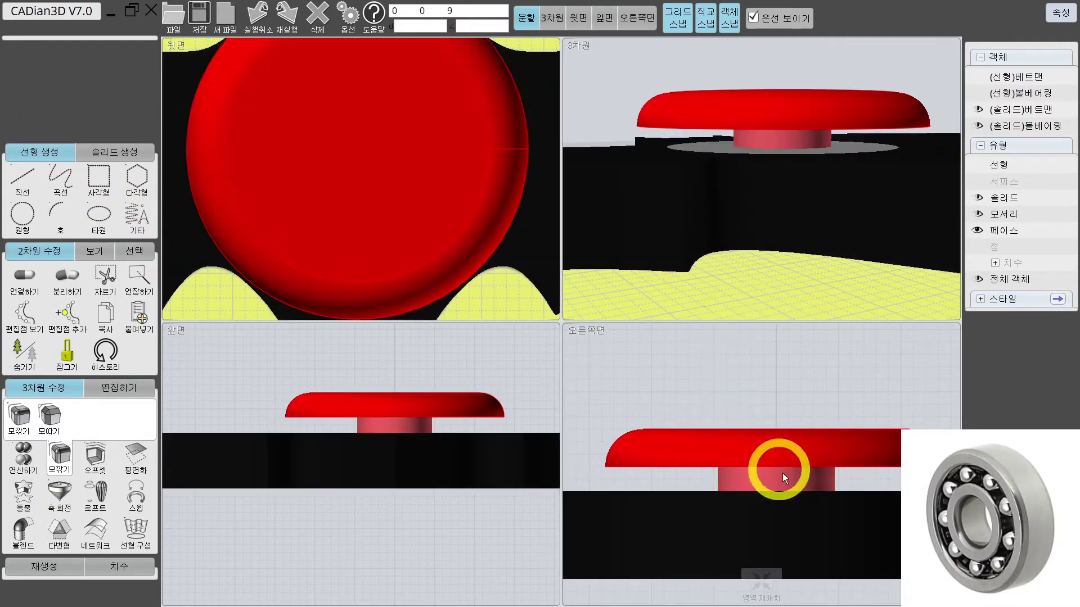
# Hide the solid Batman plate and the solid ball bearing to expose the underside of the cap
pyautogui.click(791, 473)
pyautogui.click(868, 397)
pyautogui.click(839, 431)
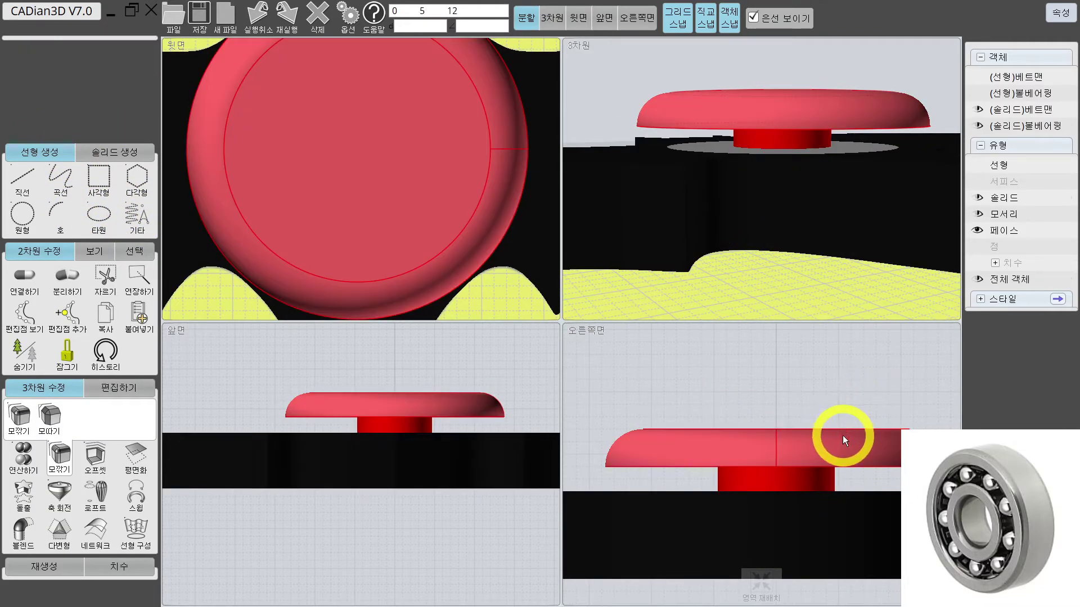
pyautogui.click(837, 268)
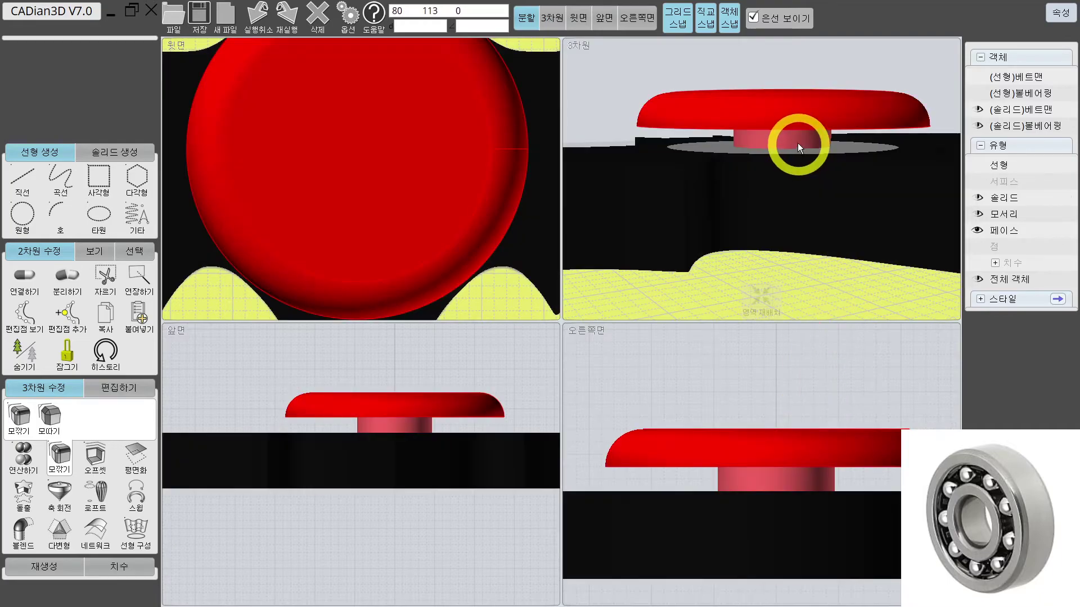
pyautogui.click(980, 110)
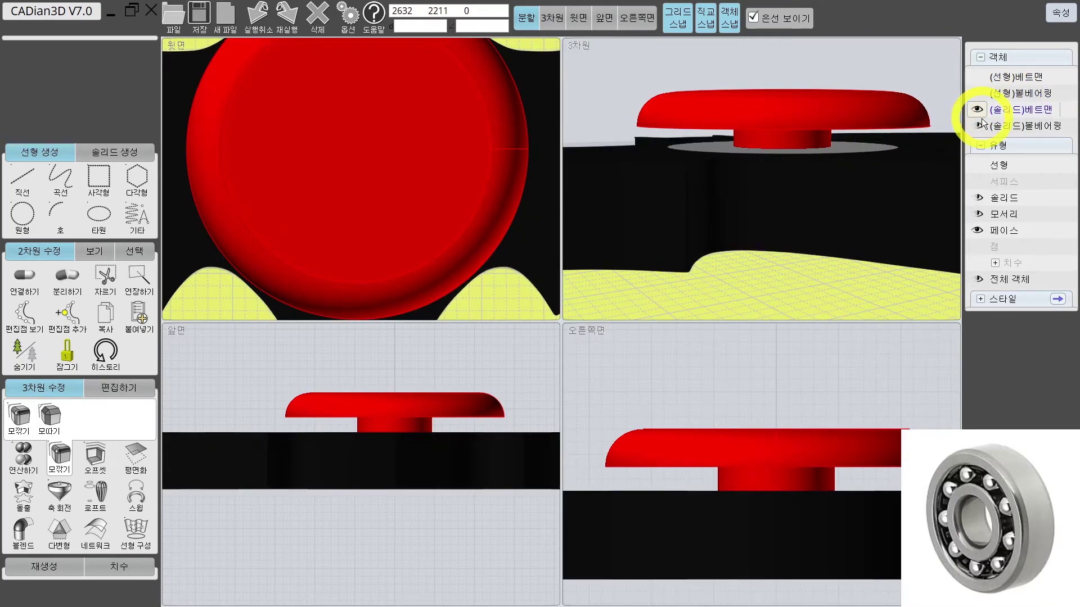
pyautogui.click(983, 109)
pyautogui.click(982, 126)
pyautogui.moveTo(853, 176); pyautogui.dragTo(819, 89, button='right')
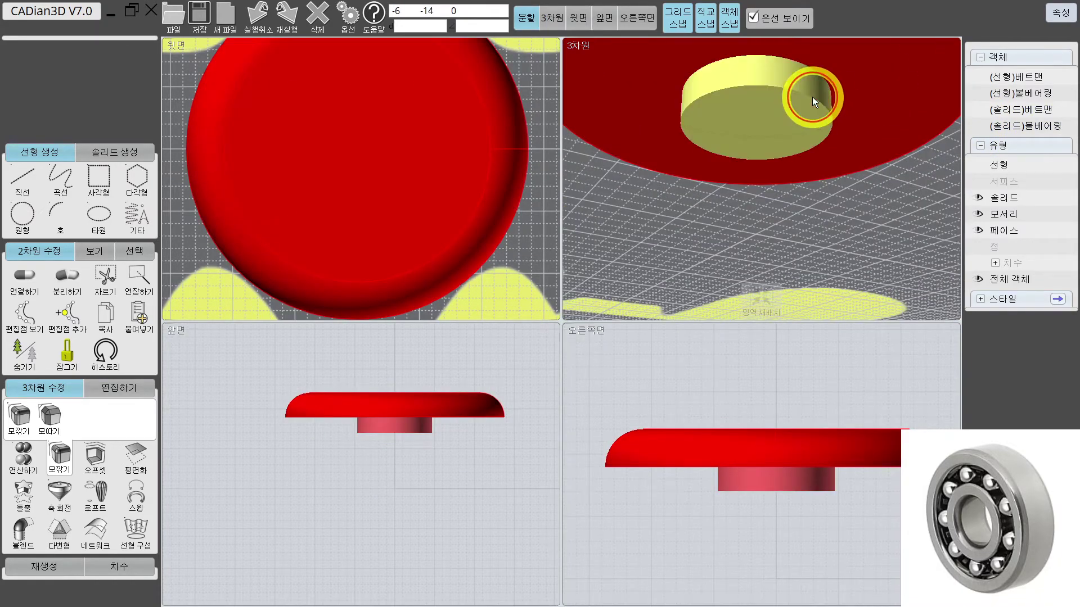
pyautogui.click(812, 96)
pyautogui.click(795, 93)
pyautogui.click(793, 91)
pyautogui.click(730, 87)
pyautogui.scroll(3, 725, 84)
pyautogui.click(720, 83)
pyautogui.scroll(3, 404, 434)
pyautogui.click(768, 171)
pyautogui.moveTo(768, 170); pyautogui.dragTo(809, 120, button='right')
pyautogui.moveTo(808, 120); pyautogui.dragTo(780, 198)
pyautogui.click(781, 191)
pyautogui.hotkey('ctrl', 'z')
# Hide the large red disc, leaving the small red disc on its own
pyautogui.click(461, 458)
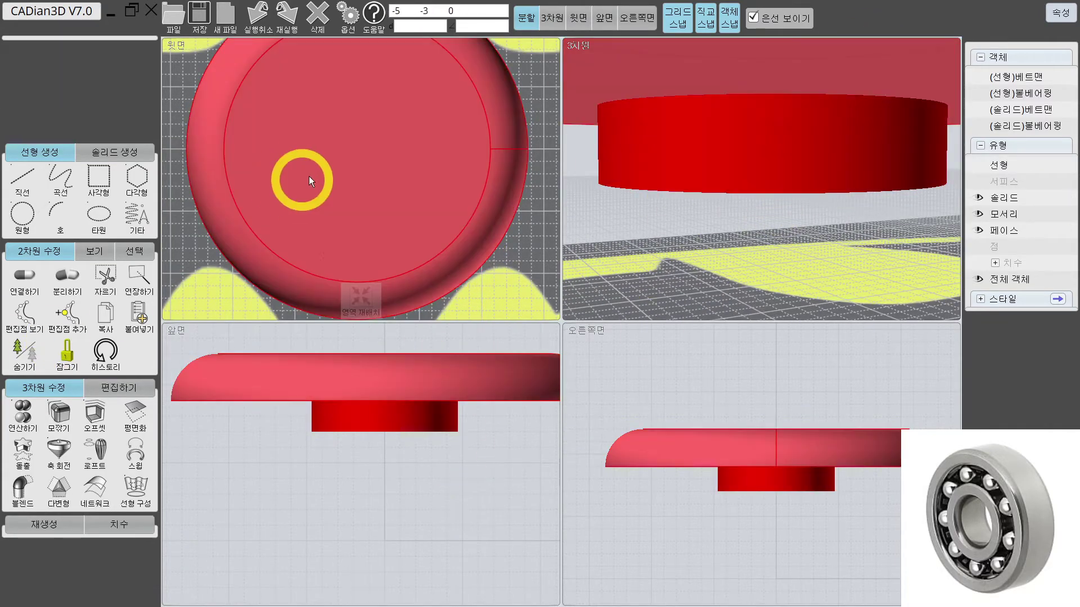
pyautogui.click(283, 186)
pyautogui.press('Delete')
# Draw a circle of radius 4.7 centred on the small red disc
pyautogui.scroll(3, 363, 157)
pyautogui.click(379, 131)
pyautogui.press('c')
pyautogui.click(349, 152)
pyautogui.scroll(3, 347, 65)
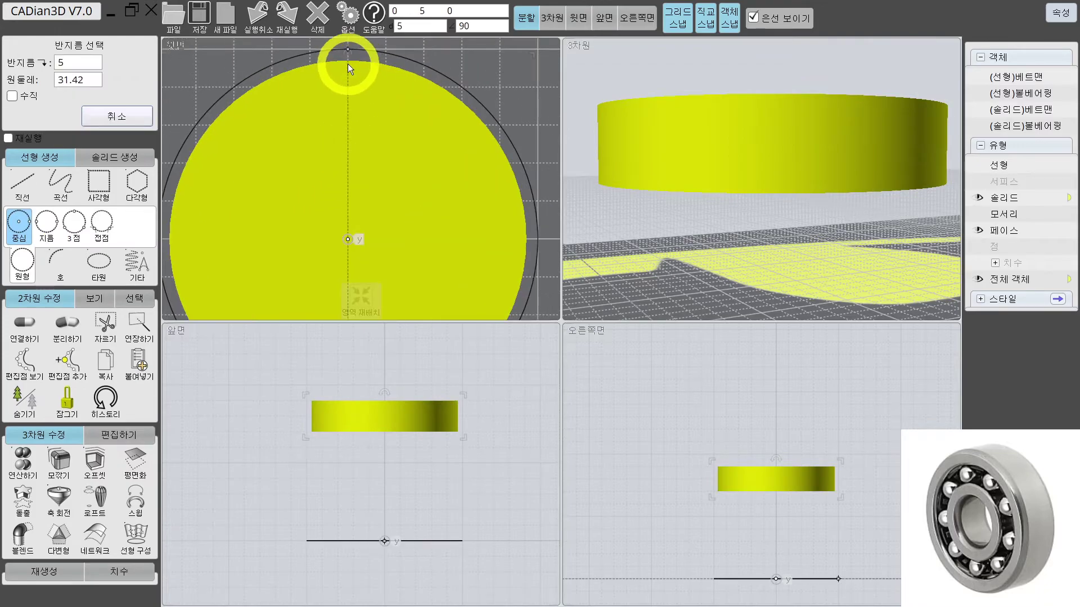
pyautogui.press('Tab')
pyautogui.press('Tab')
pyautogui.write('4.7')
pyautogui.press('Return')
pyautogui.click(430, 79)
# Move the radius 4.7 circle up to the bottom face of the small red disc
pyautogui.click(118, 430)
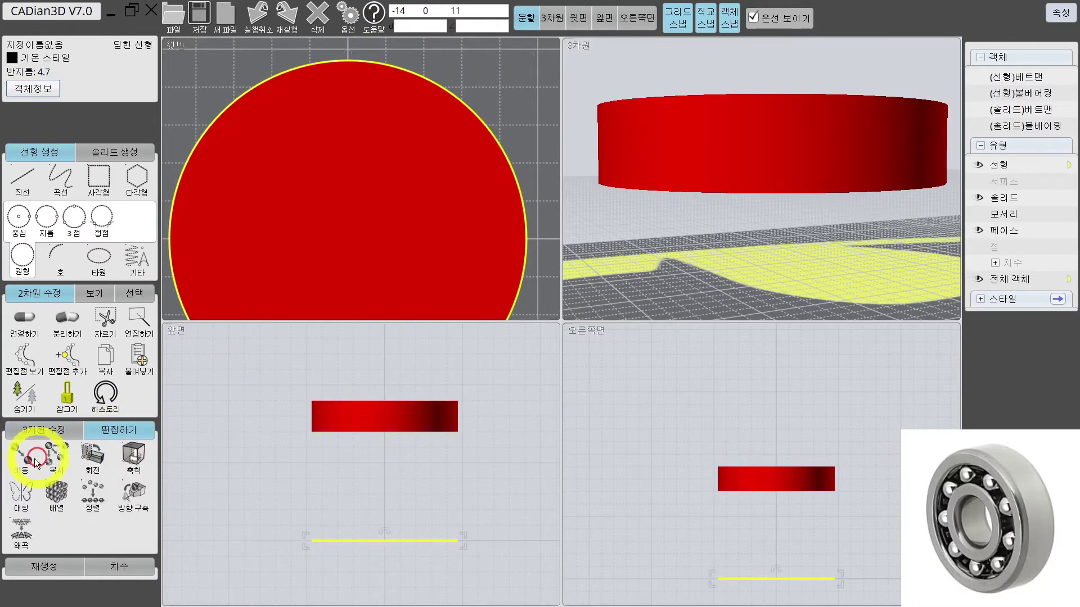
pyautogui.click(22, 453)
pyautogui.click(384, 541)
pyautogui.click(383, 432)
# Delete the small red disc and extrude the circle into a solid peg in its place
pyautogui.click(386, 408)
pyautogui.press('Delete')
pyautogui.click(27, 404)
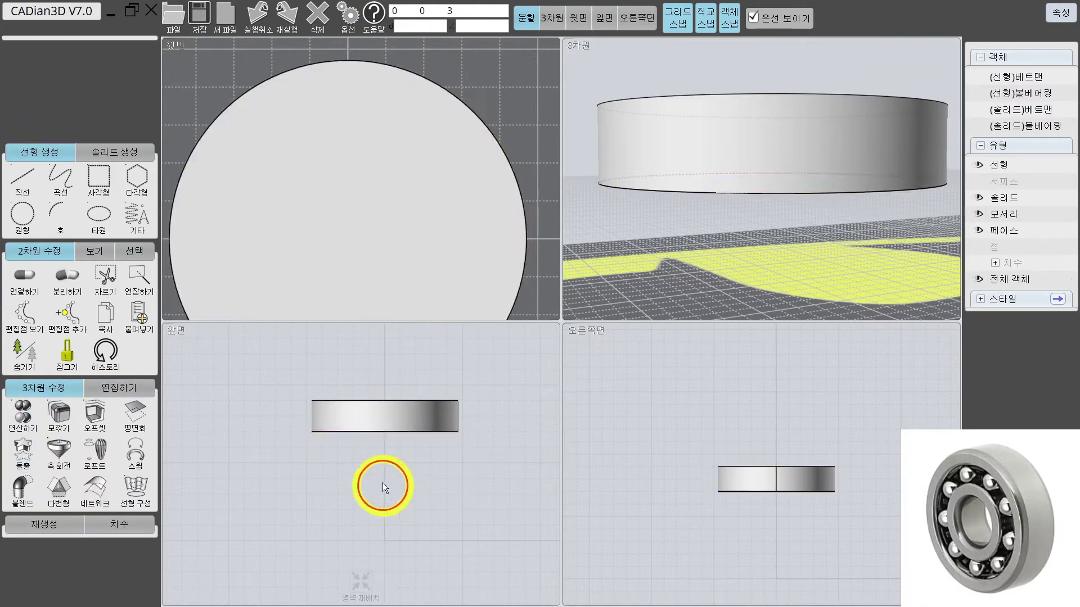
# Round the bottom edge of the new peg with a circular fillet of radius 1
pyautogui.click(781, 107)
pyautogui.click(59, 419)
pyautogui.doubleClick(51, 61)
pyautogui.write('1')
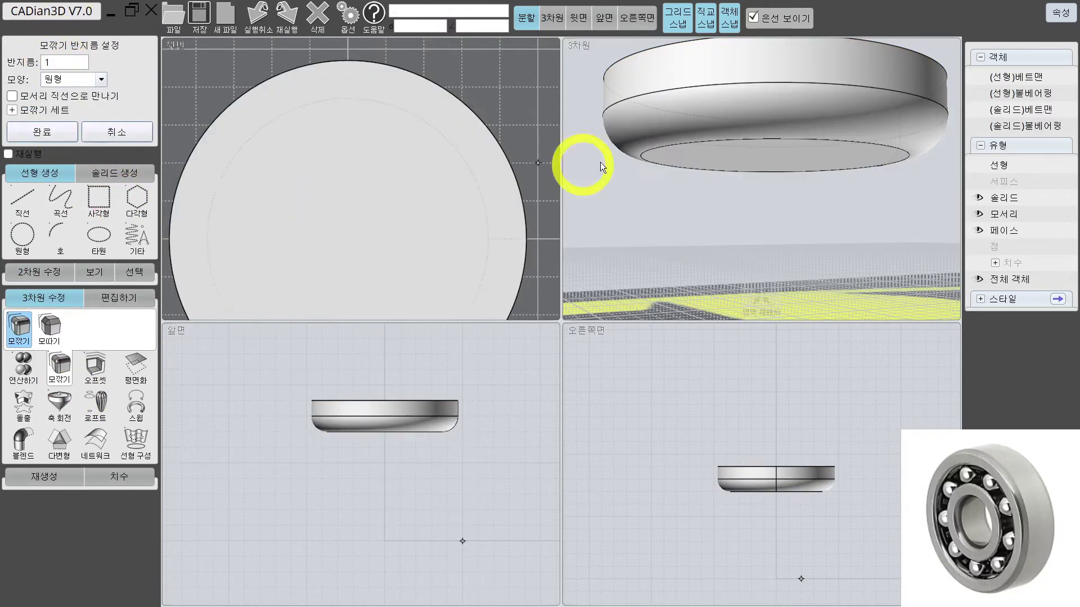
pyautogui.moveTo(832, 124); pyautogui.dragTo(861, 176, button='right')
# Bring the large red disc back into view, and hide the Batman and ball bearing line and solid groups
pyautogui.click(977, 126)
pyautogui.click(977, 110)
pyautogui.click(977, 93)
pyautogui.click(977, 77)
pyautogui.scroll(-5, 857, 153)
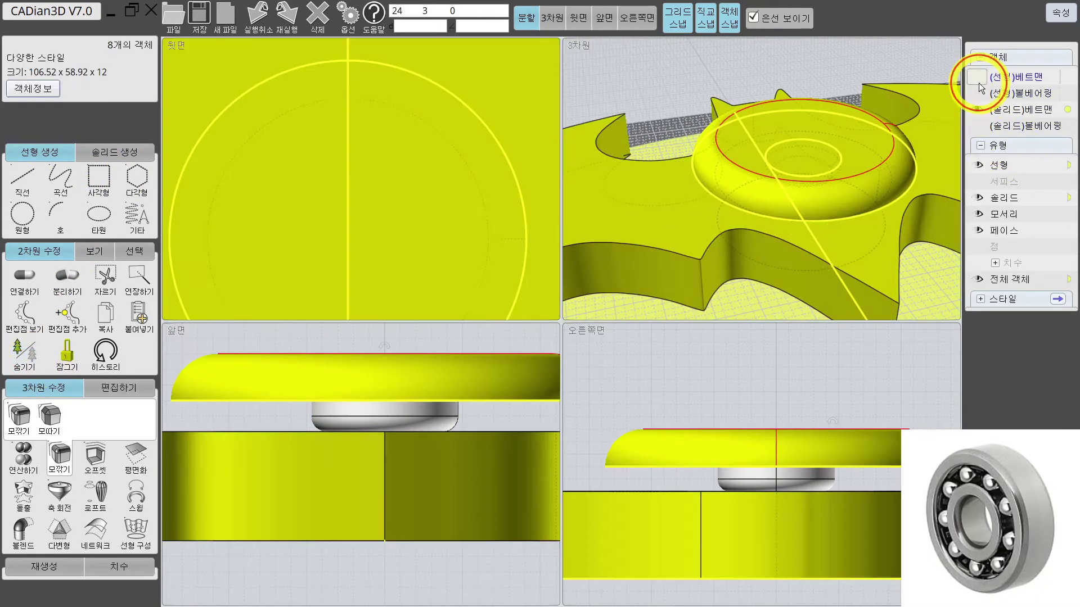
pyautogui.click(978, 77)
pyautogui.click(978, 93)
pyautogui.click(977, 110)
pyautogui.click(978, 126)
pyautogui.press('Escape')
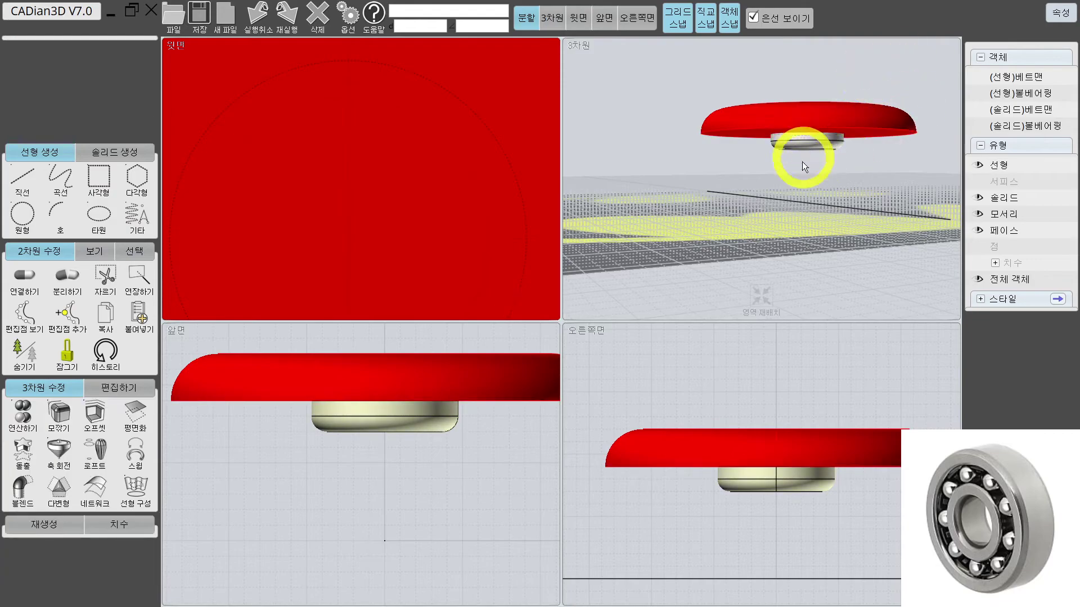
# Assign the red style to the rounded peg under the large disc
pyautogui.moveTo(805, 143); pyautogui.dragTo(815, 110, button='right')
pyautogui.click(815, 109)
pyautogui.scroll(6, 809, 142)
pyautogui.click(787, 167)
pyautogui.click(54, 60)
pyautogui.click(75, 108)
# Merge the large red disc and the peg into one solid with a Boolean union
pyautogui.scroll(-5, 650, 72)
pyautogui.click(20, 337)
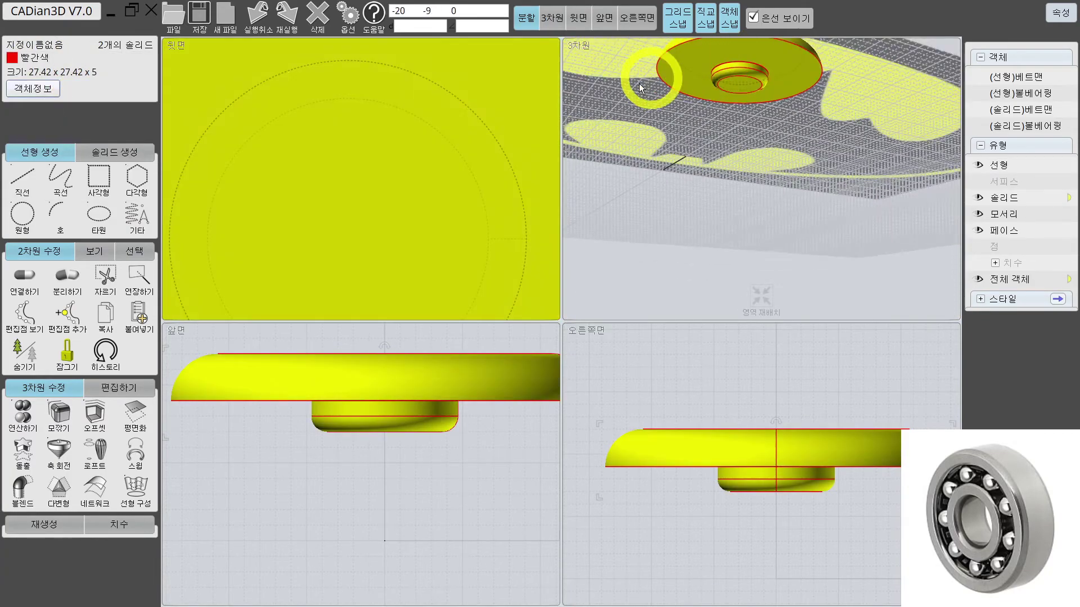
pyautogui.click(25, 419)
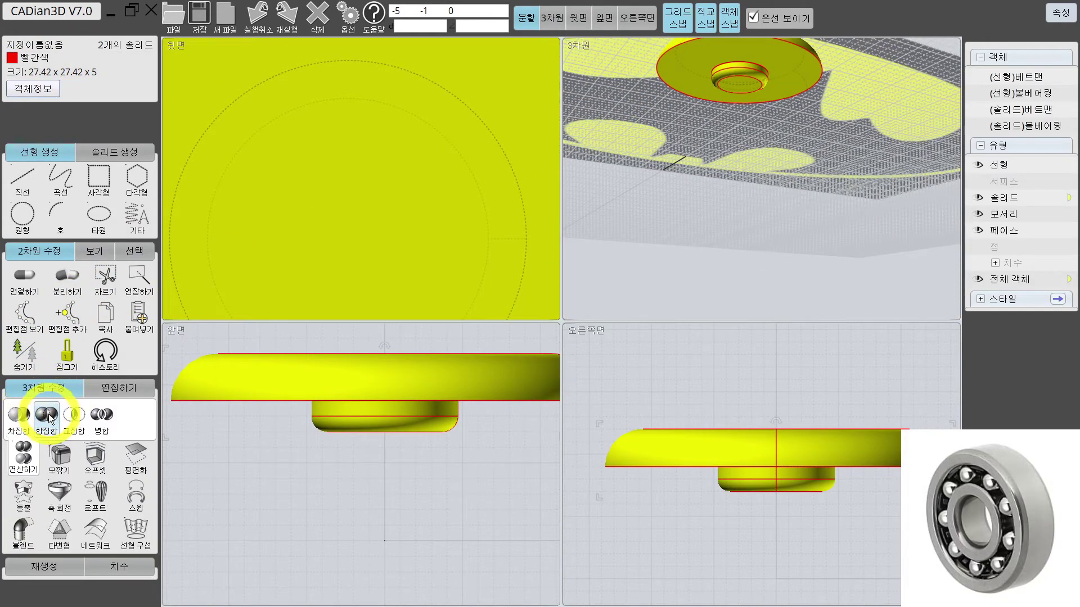
pyautogui.click(45, 419)
pyautogui.moveTo(699, 95); pyautogui.dragTo(802, 103, button='right')
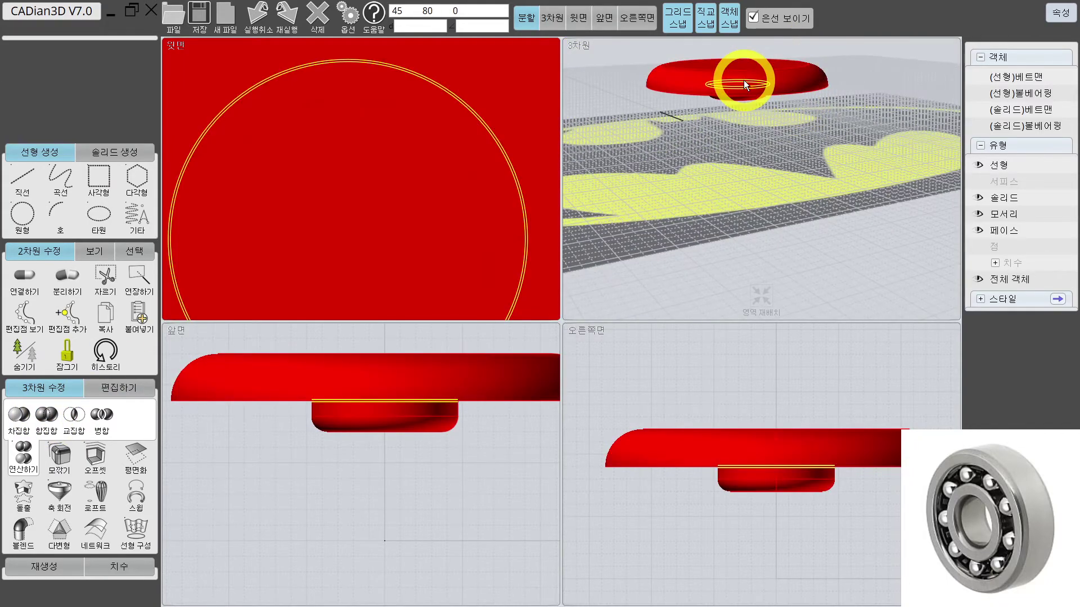
pyautogui.scroll(3, 785, 96)
pyautogui.click(763, 108)
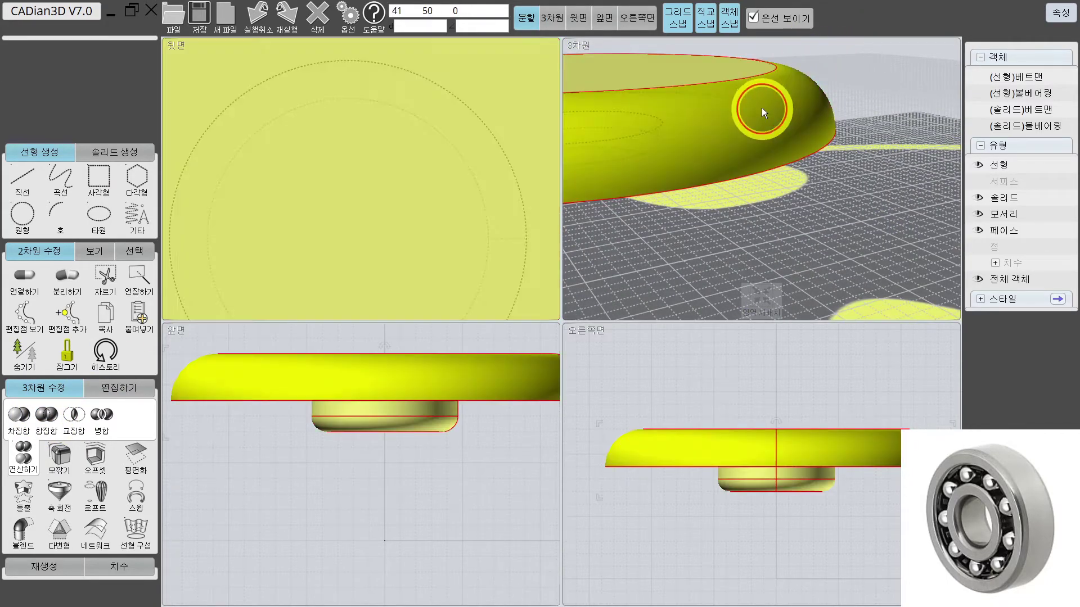
pyautogui.scroll(2, 774, 73)
pyautogui.moveTo(774, 73); pyautogui.dragTo(821, 94, button='right')
pyautogui.press('Escape')
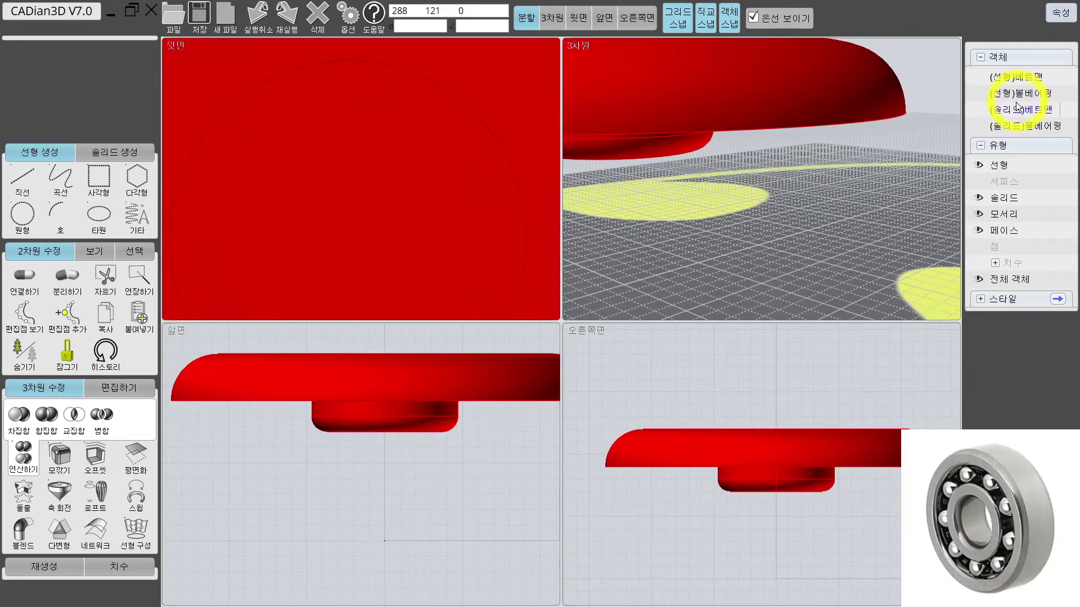
# Show the solid Batman plate and the solid ball bearing again
pyautogui.click(978, 126)
pyautogui.click(976, 110)
pyautogui.moveTo(824, 94); pyautogui.dragTo(790, 97, button='right')
pyautogui.scroll(-8, 383, 221)
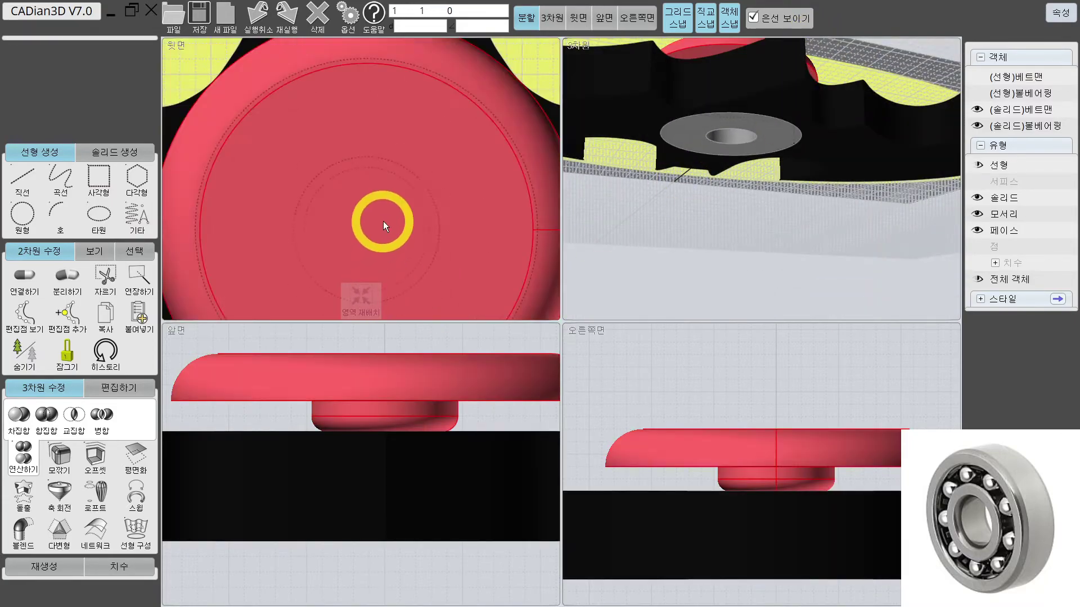
# Hide the merged cap by turning off the visibility of the red style
pyautogui.click(430, 180)
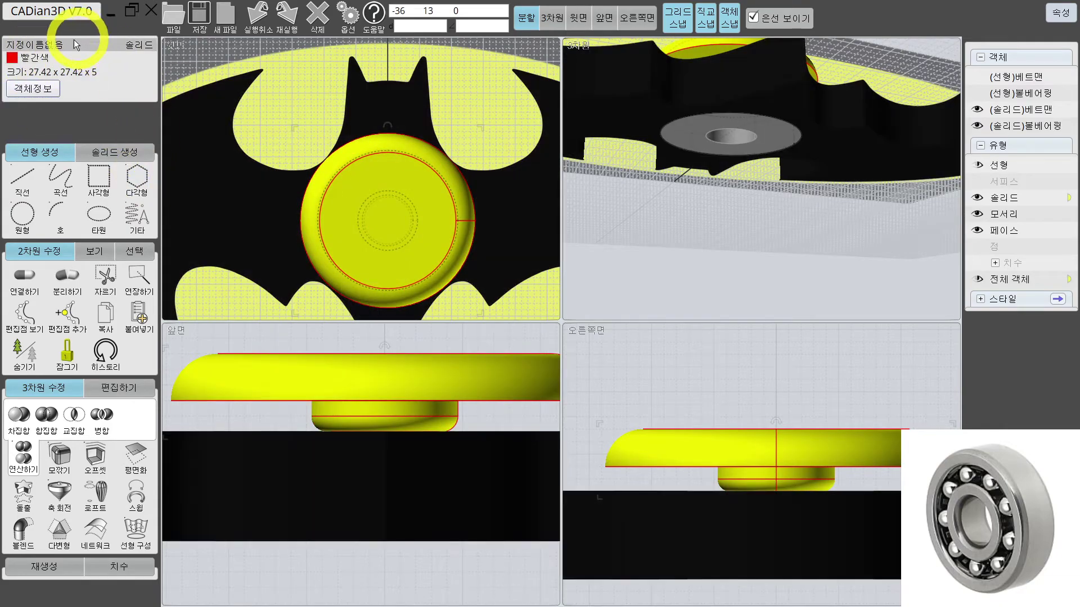
pyautogui.click(981, 299)
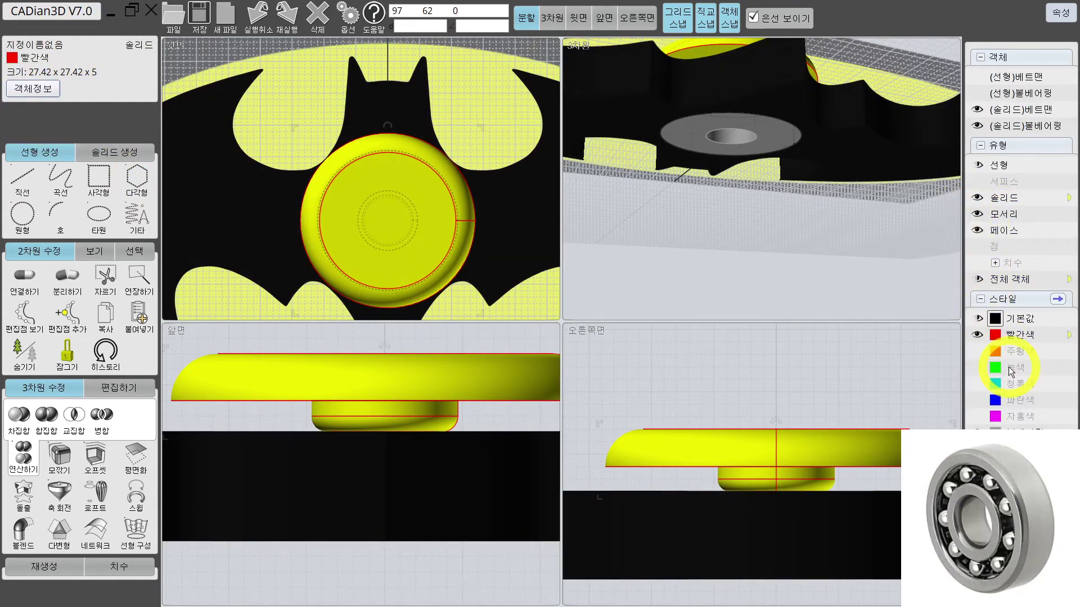
pyautogui.moveTo(728, 120); pyautogui.dragTo(720, 147, button='right')
pyautogui.click(992, 357)
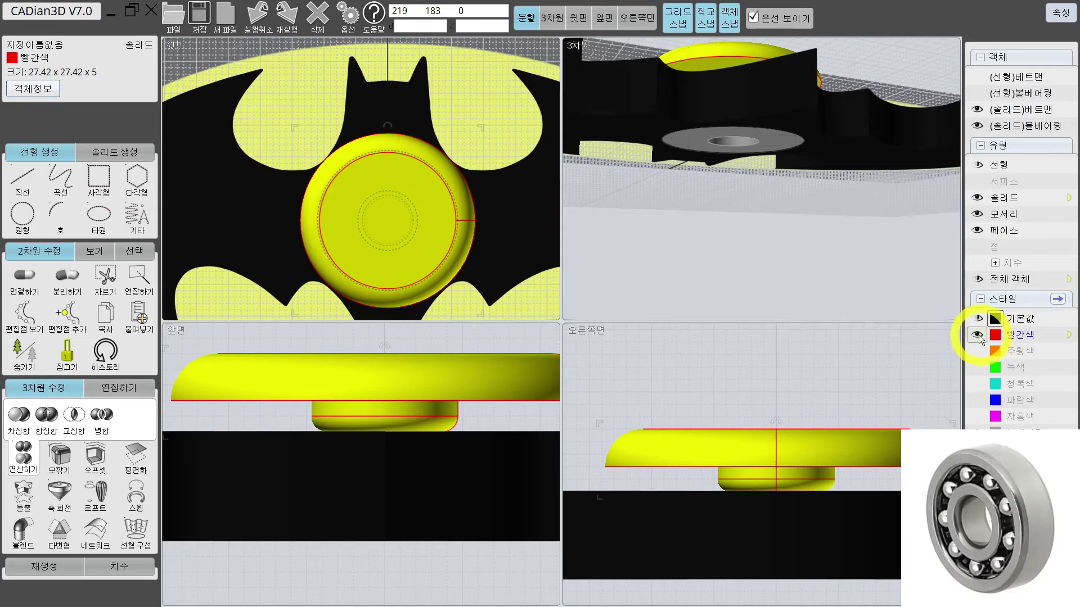
pyautogui.click(978, 337)
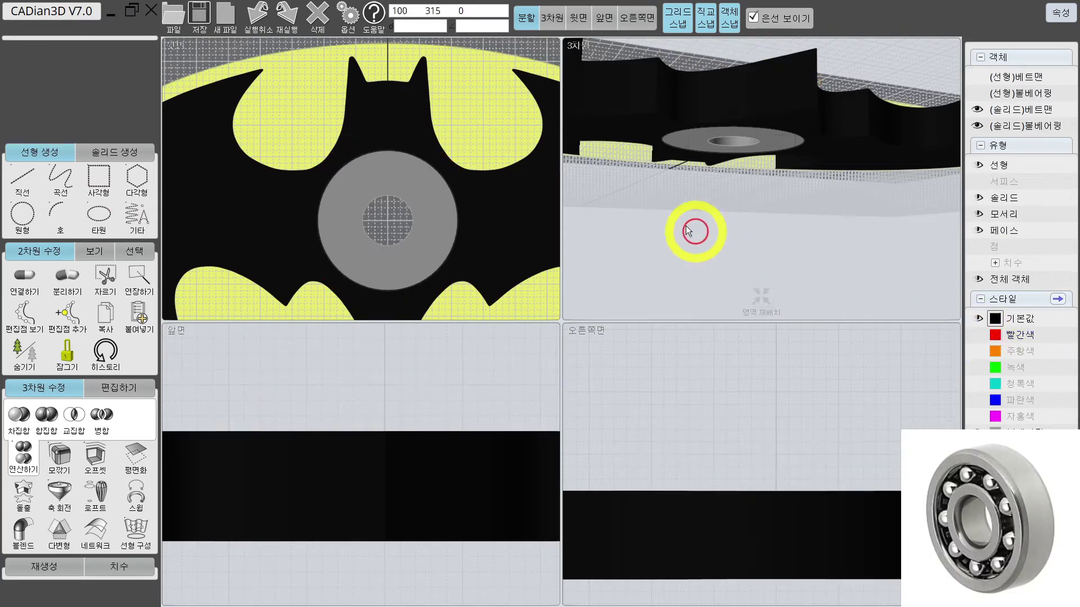
# Draw a circle of radius 4 centred on the ball bearing's hole, matching the hole's edge
pyautogui.click(28, 220)
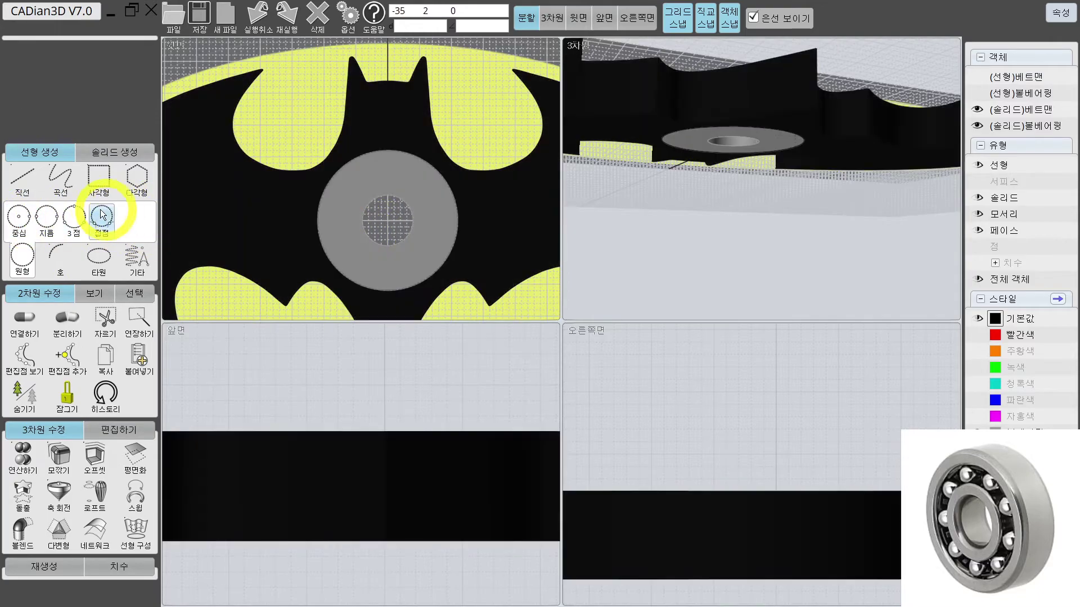
pyautogui.click(31, 218)
pyautogui.click(387, 221)
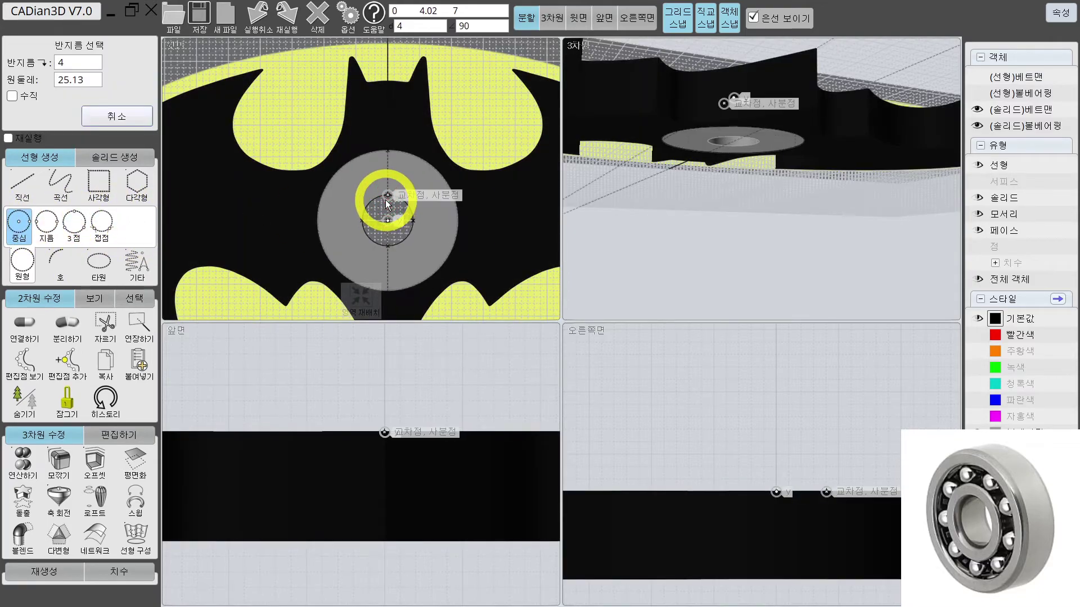
pyautogui.click(414, 212)
# Extrude the radius 4 circle by 17 in both directions to form a cylinder through the bearing's hole
pyautogui.scroll(-5, 401, 304)
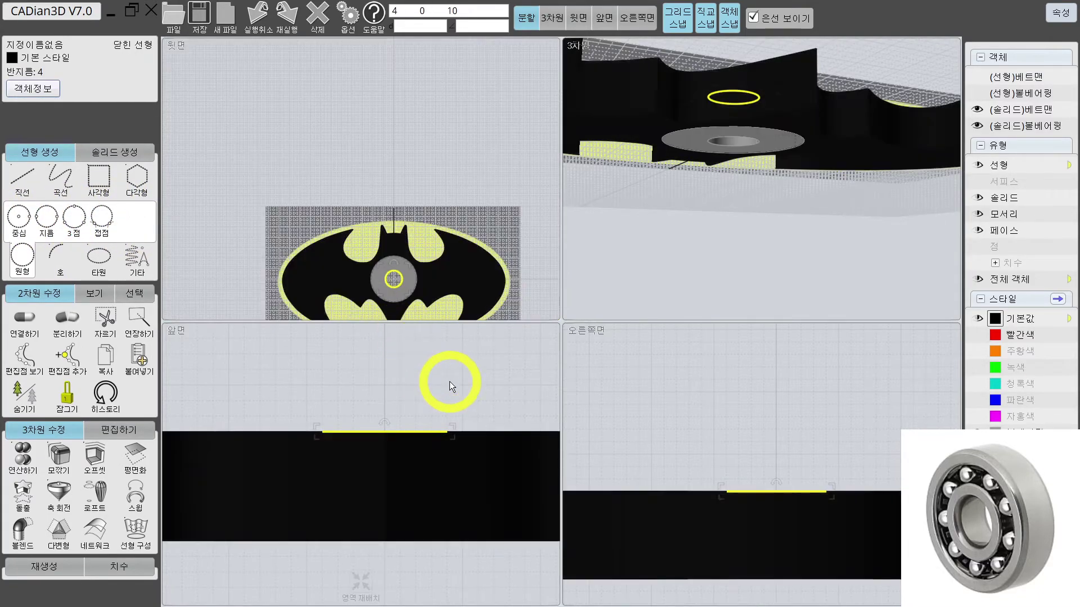
pyautogui.scroll(-2, 393, 483)
pyautogui.moveTo(393, 484); pyautogui.dragTo(397, 409, button='middle')
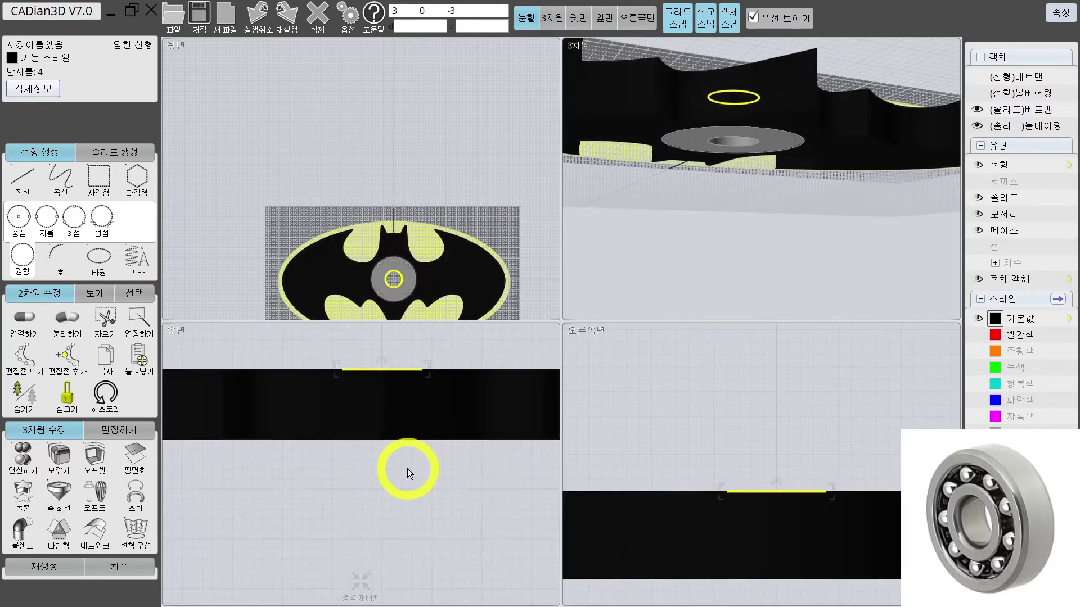
pyautogui.click(116, 432)
pyautogui.click(35, 431)
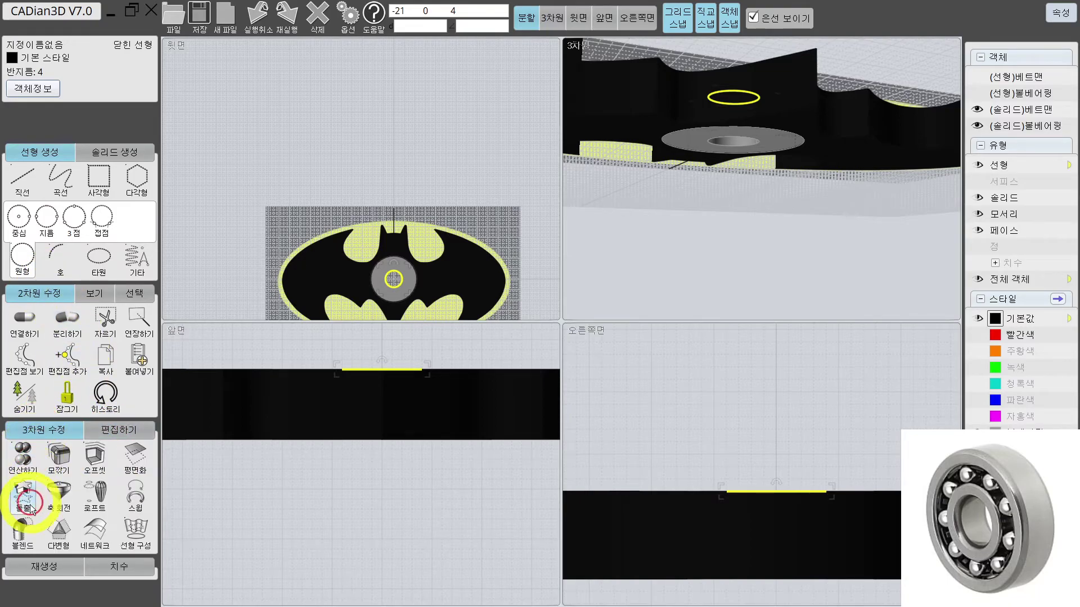
pyautogui.click(23, 498)
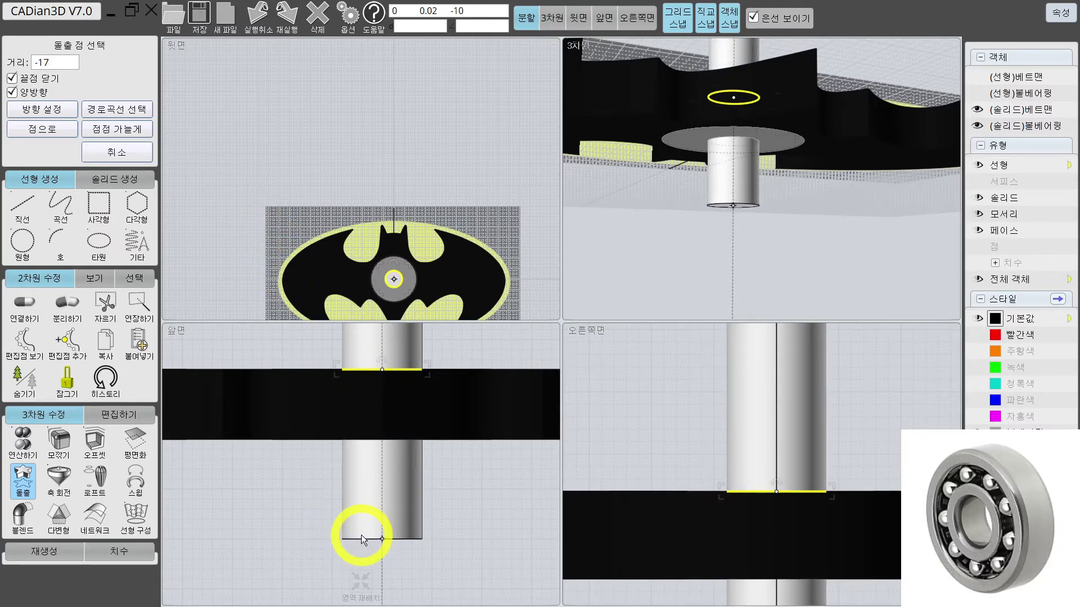
pyautogui.click(361, 535)
pyautogui.scroll(-3, 394, 506)
pyautogui.scroll(2, 426, 478)
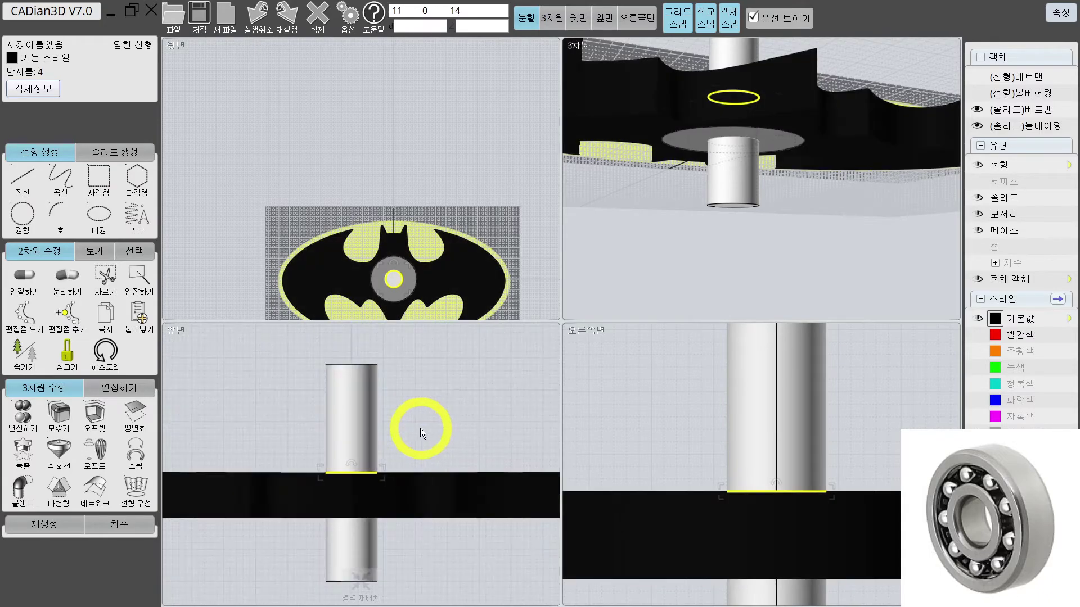
pyautogui.moveTo(421, 428); pyautogui.dragTo(436, 396, button='middle')
pyautogui.click(435, 397)
pyautogui.scroll(1, 436, 396)
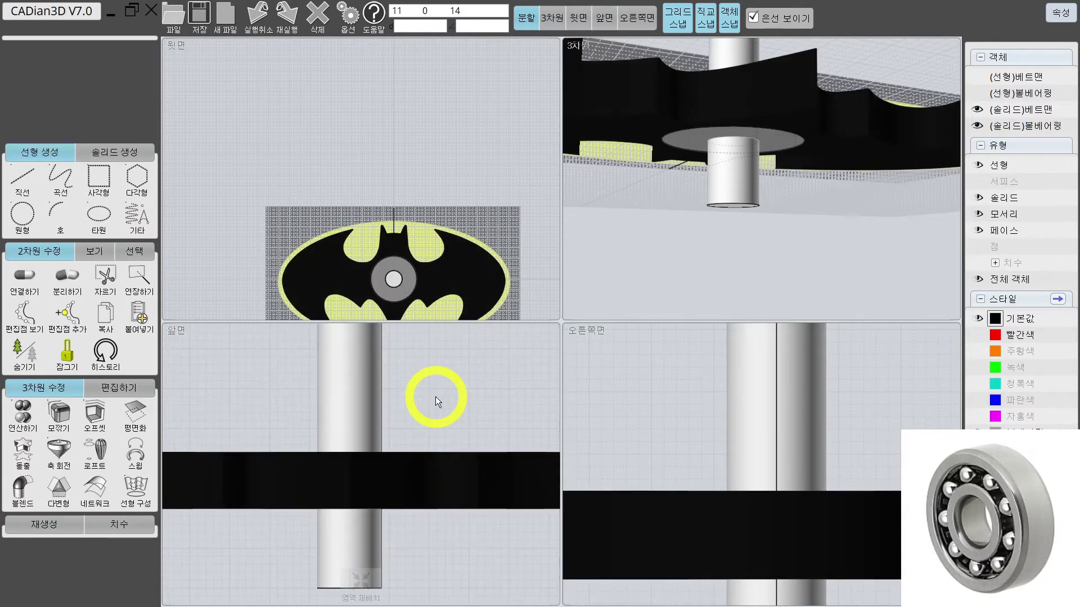
# Show the red cap again and mirror it to the underside about the bat plate's mid-height, keeping the original cap
pyautogui.click(982, 336)
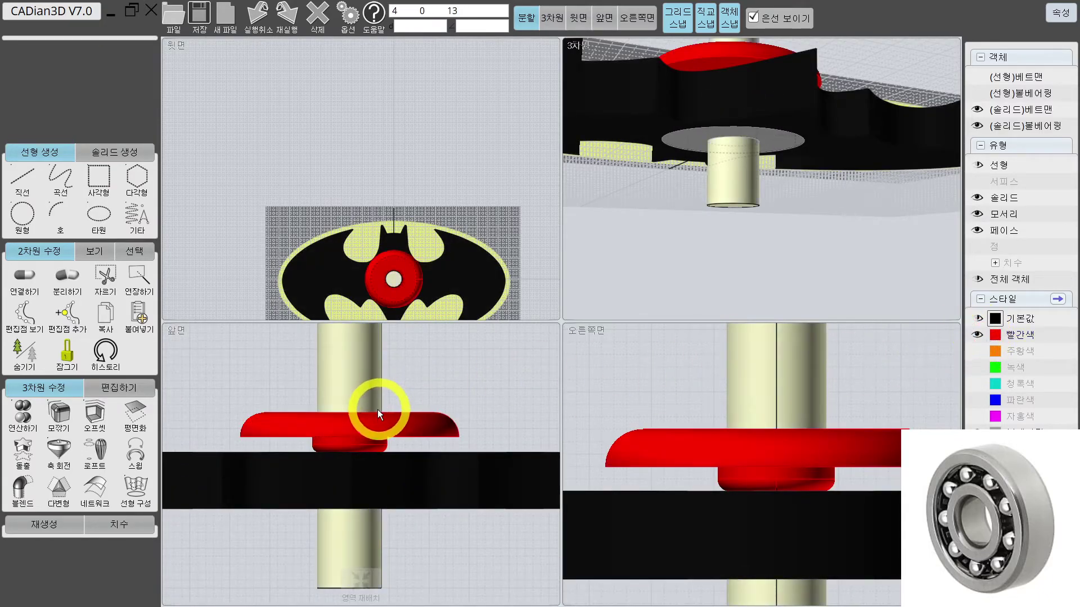
pyautogui.click(361, 474)
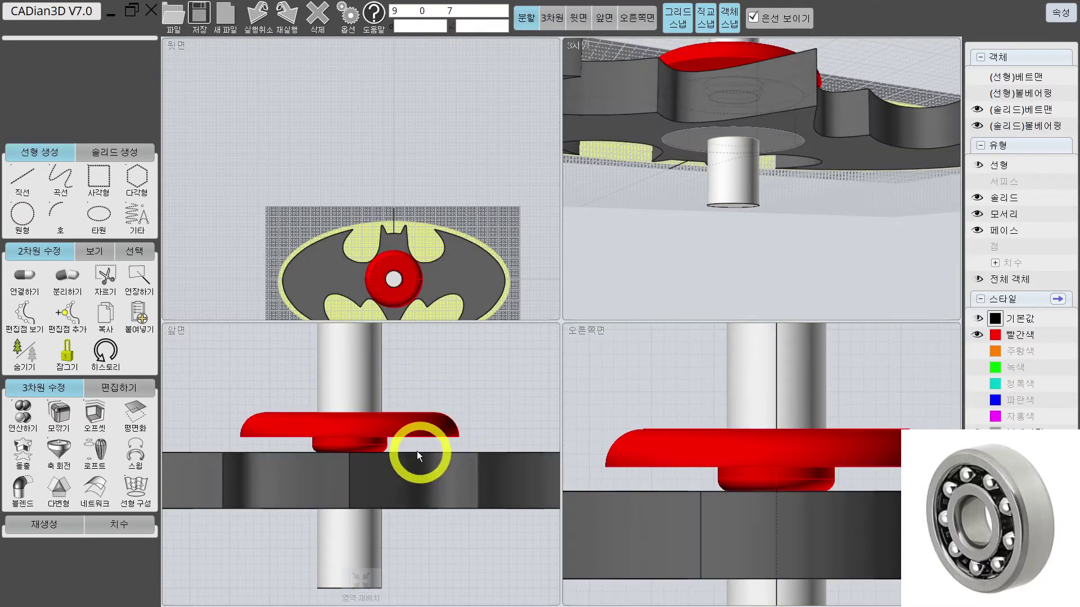
pyautogui.moveTo(421, 453); pyautogui.dragTo(481, 391, button='middle')
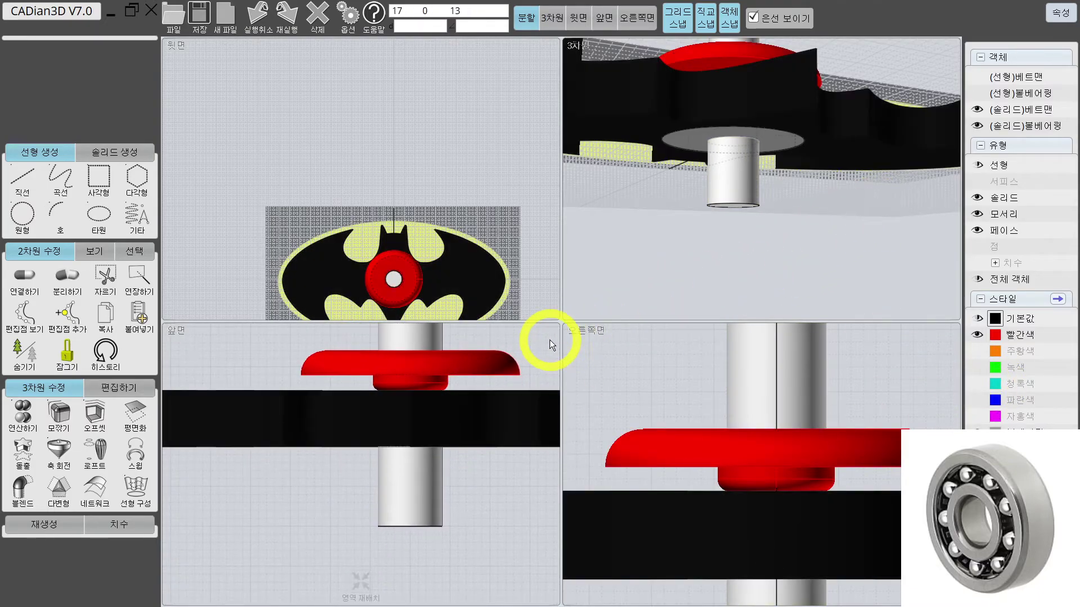
pyautogui.click(501, 359)
pyautogui.scroll(-4, 531, 394)
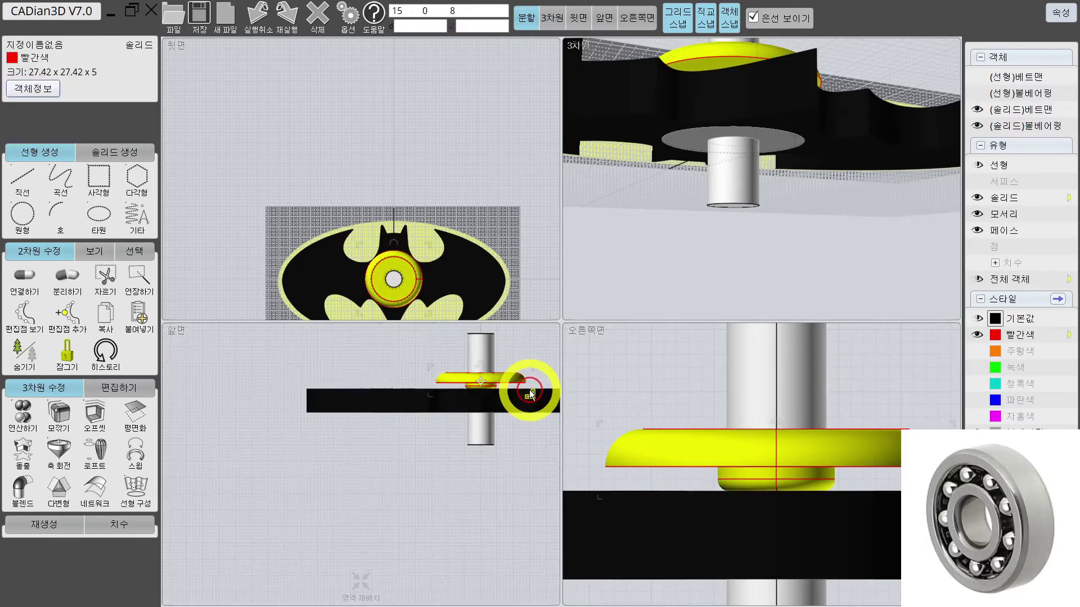
pyautogui.scroll(2, 430, 378)
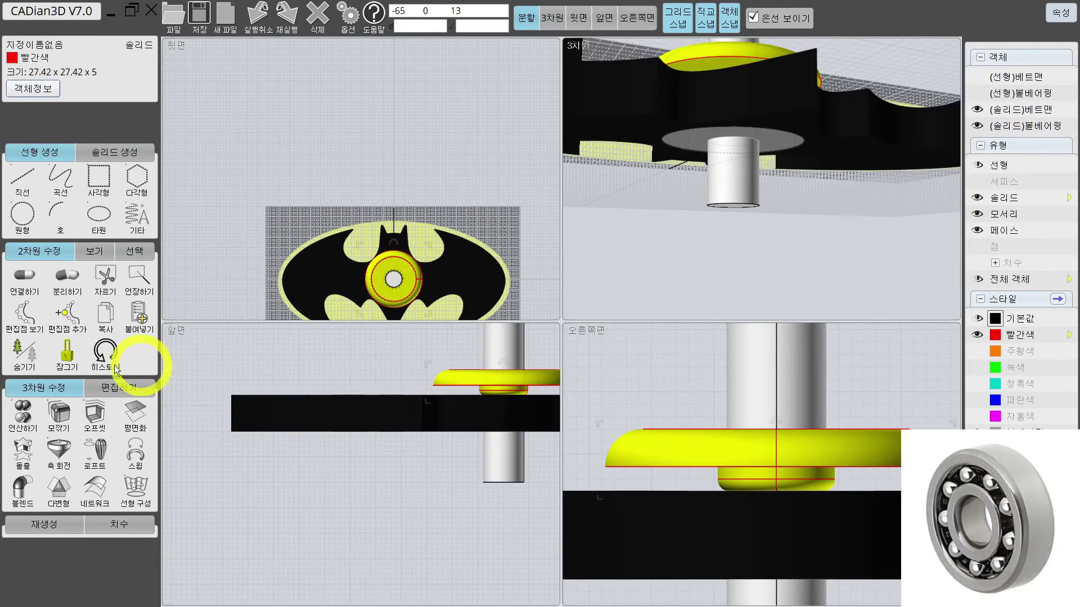
pyautogui.moveTo(495, 403); pyautogui.dragTo(436, 404, button='middle')
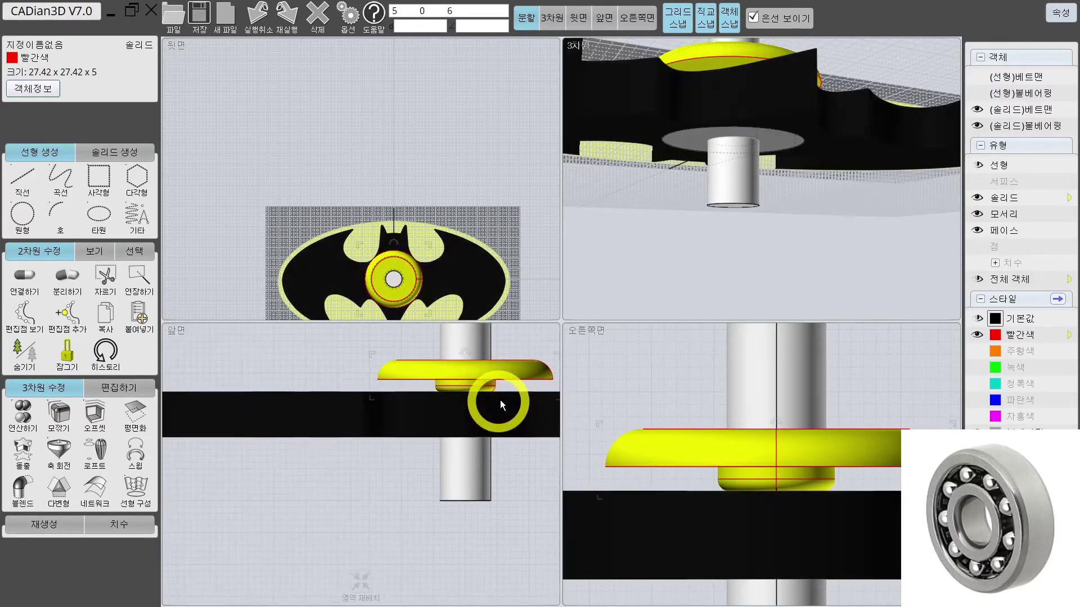
pyautogui.scroll(-1, 491, 409)
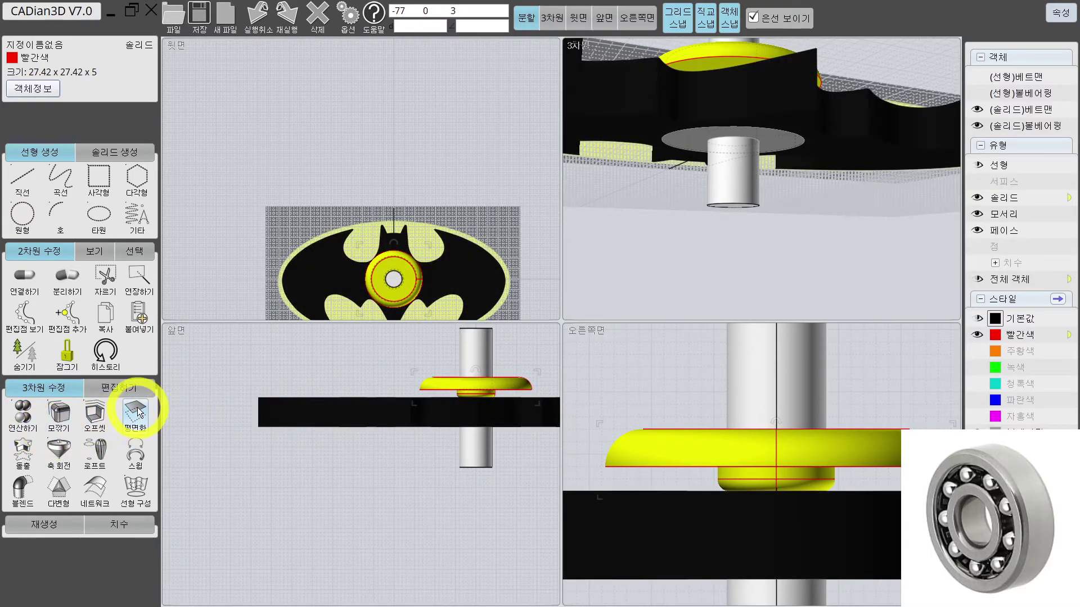
pyautogui.click(129, 389)
pyautogui.click(21, 449)
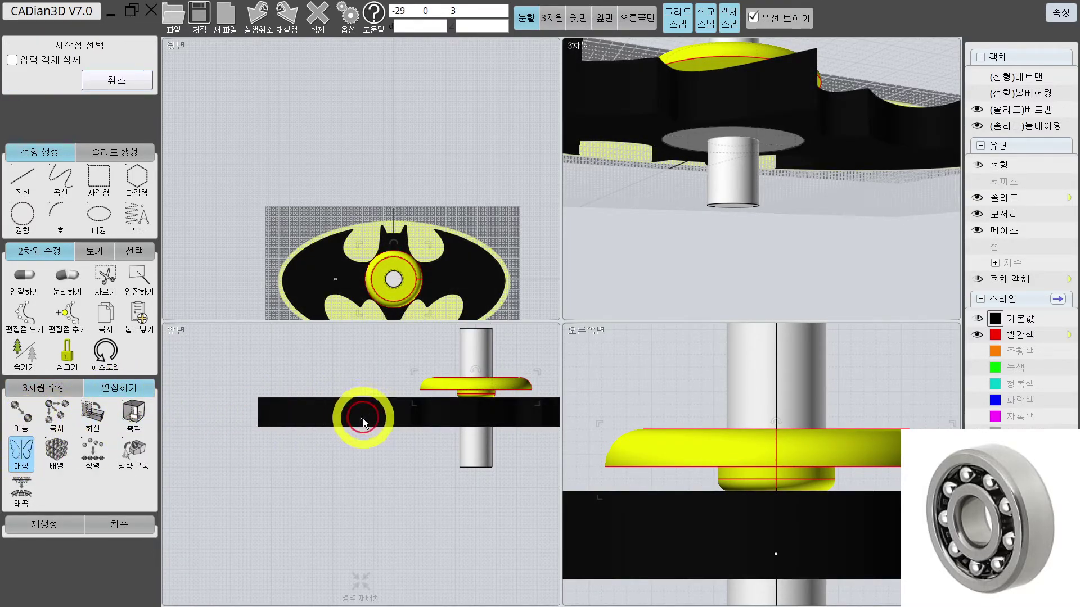
pyautogui.click(262, 412)
pyautogui.click(228, 413)
pyautogui.moveTo(751, 147); pyautogui.dragTo(582, 369, button='right')
pyautogui.scroll(-5, 769, 239)
pyautogui.scroll(3, 816, 177)
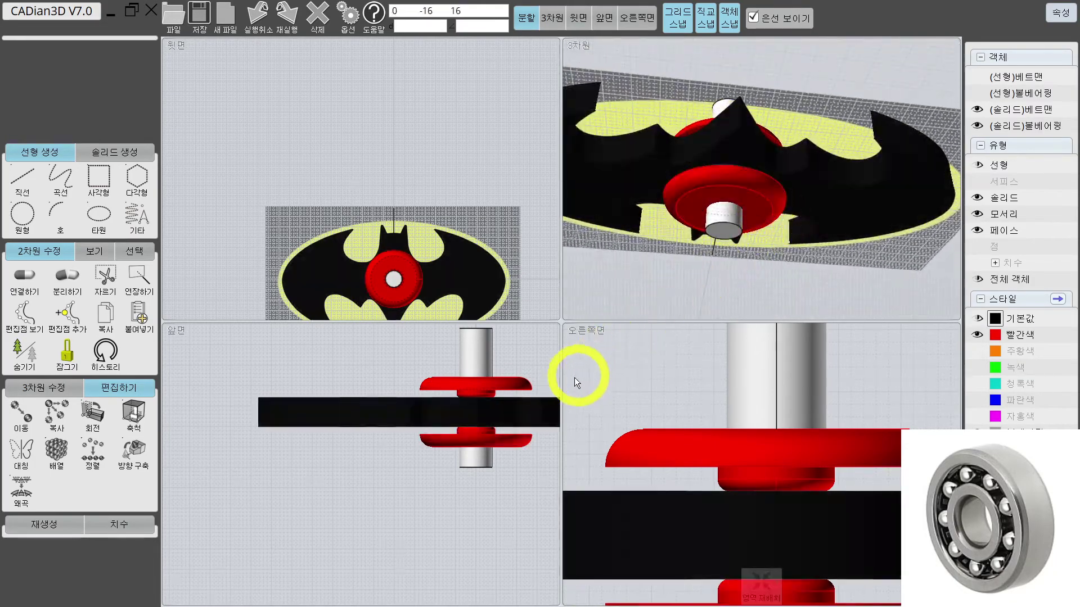
# Cut a hole through the mirrored lower cap by subtracting the cylinder from it with a Boolean difference
pyautogui.scroll(3, 463, 483)
pyautogui.click(457, 474)
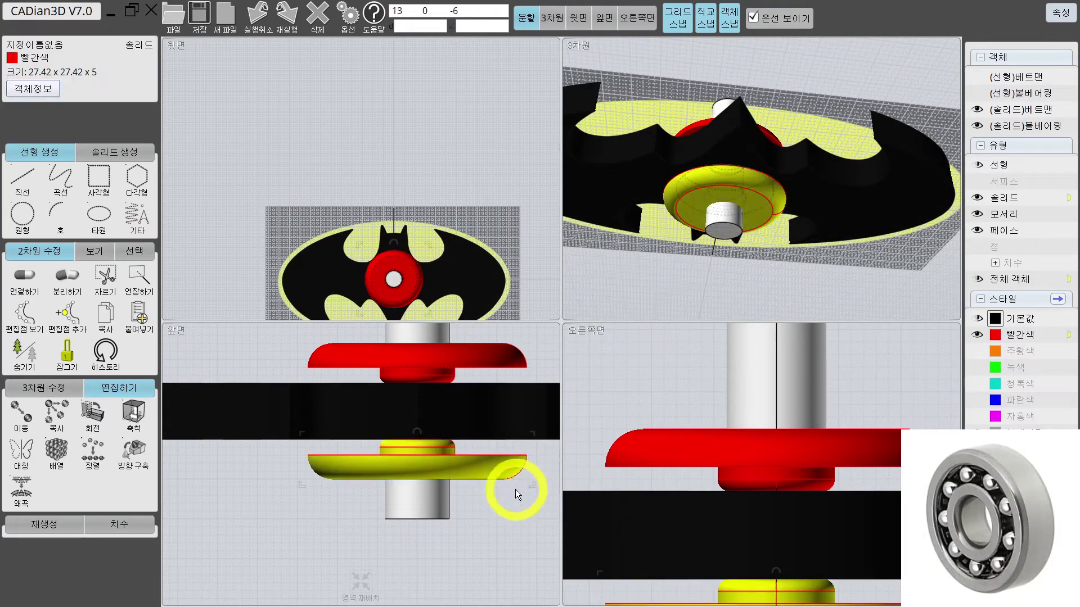
pyautogui.scroll(-2, 444, 498)
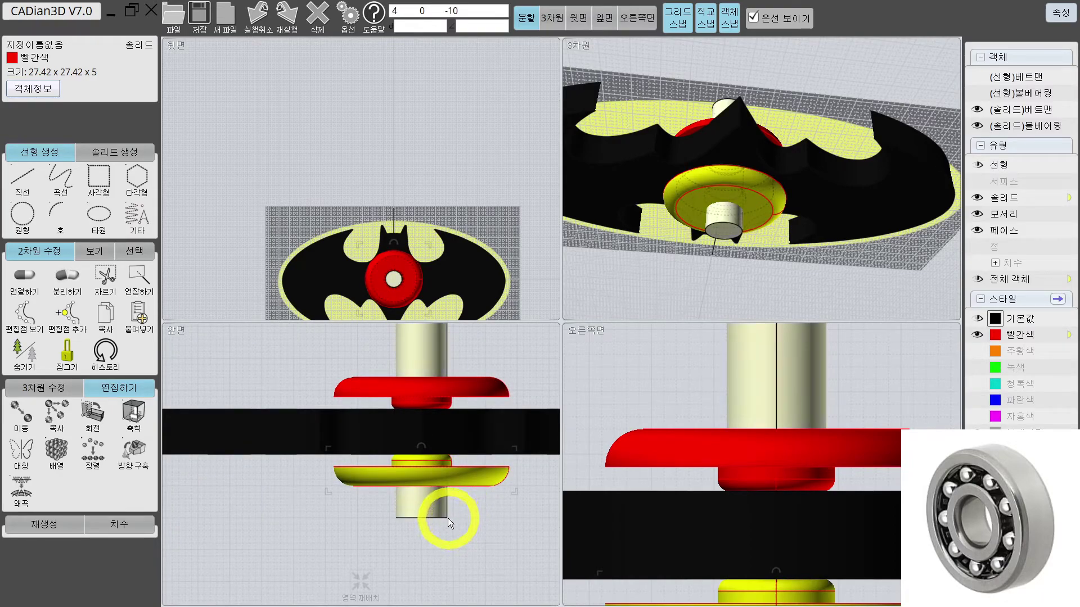
pyautogui.scroll(3, 447, 515)
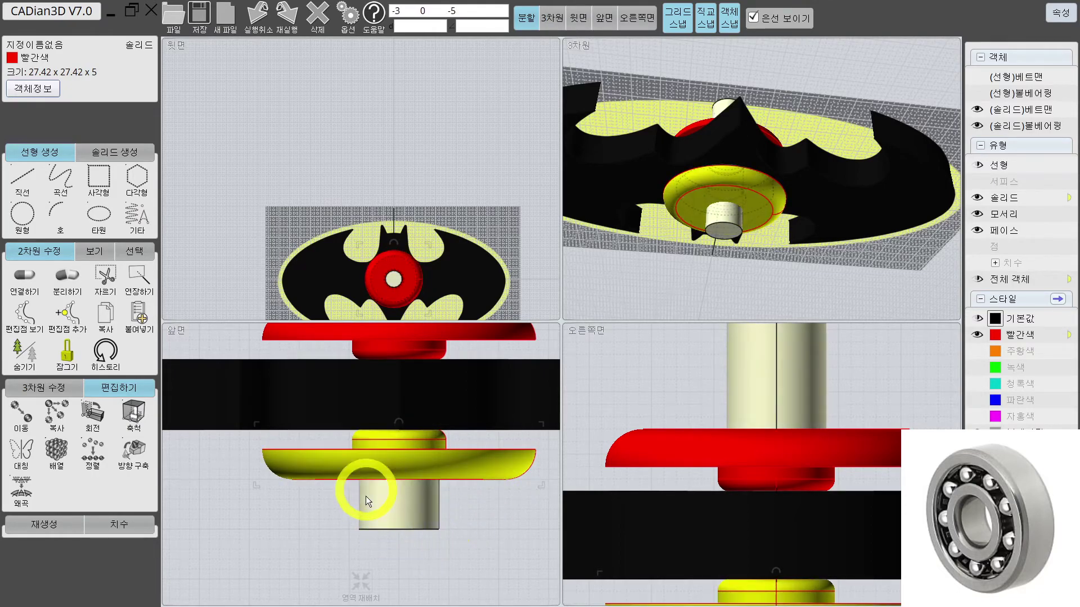
pyautogui.click(25, 387)
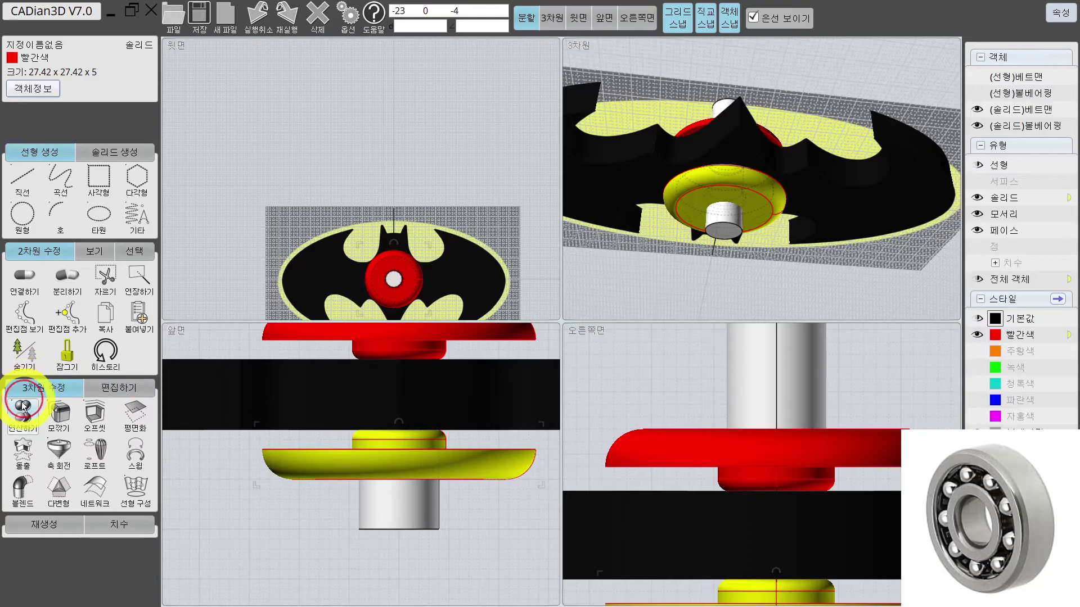
pyautogui.click(21, 414)
pyautogui.click(18, 416)
pyautogui.click(401, 514)
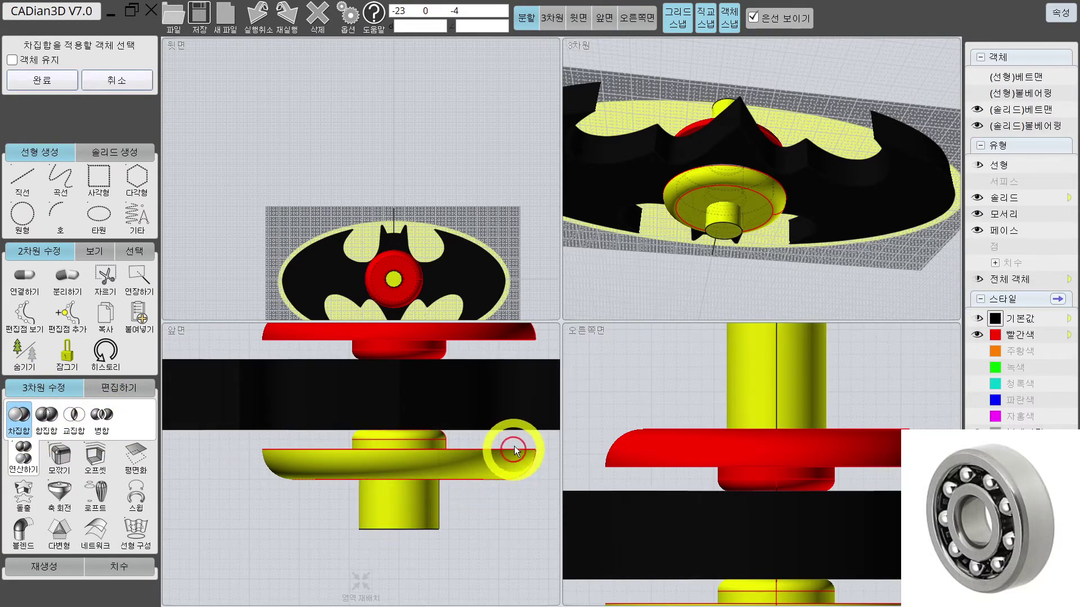
pyautogui.rightClick(510, 452)
pyautogui.moveTo(782, 205); pyautogui.dragTo(780, 166, button='right')
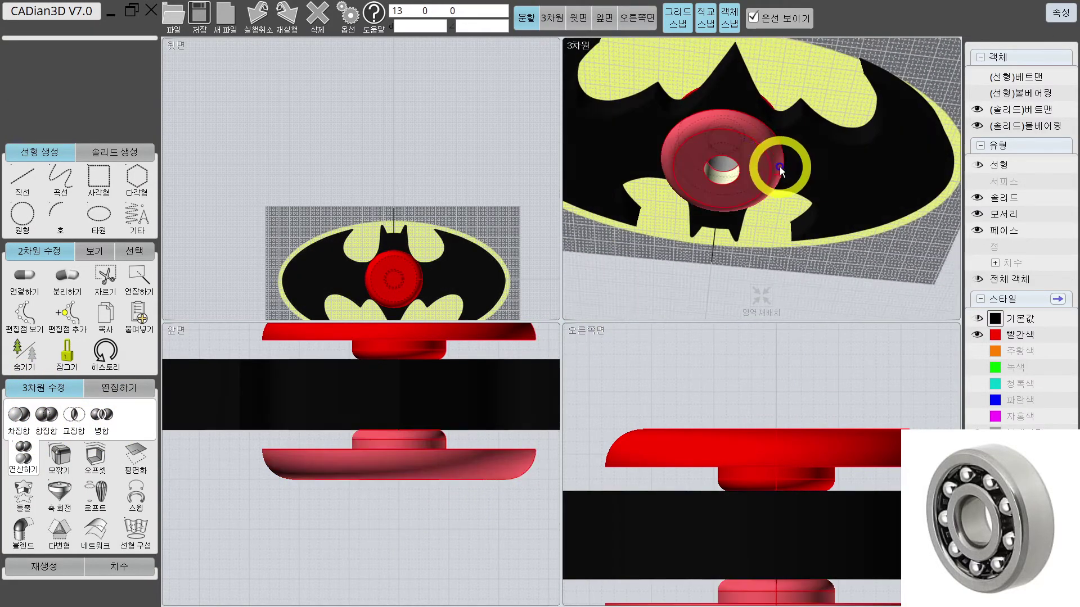
pyautogui.click(722, 197)
pyautogui.click(35, 57)
pyautogui.click(78, 108)
pyautogui.click(775, 116)
pyautogui.moveTo(775, 117); pyautogui.dragTo(754, 207, button='right')
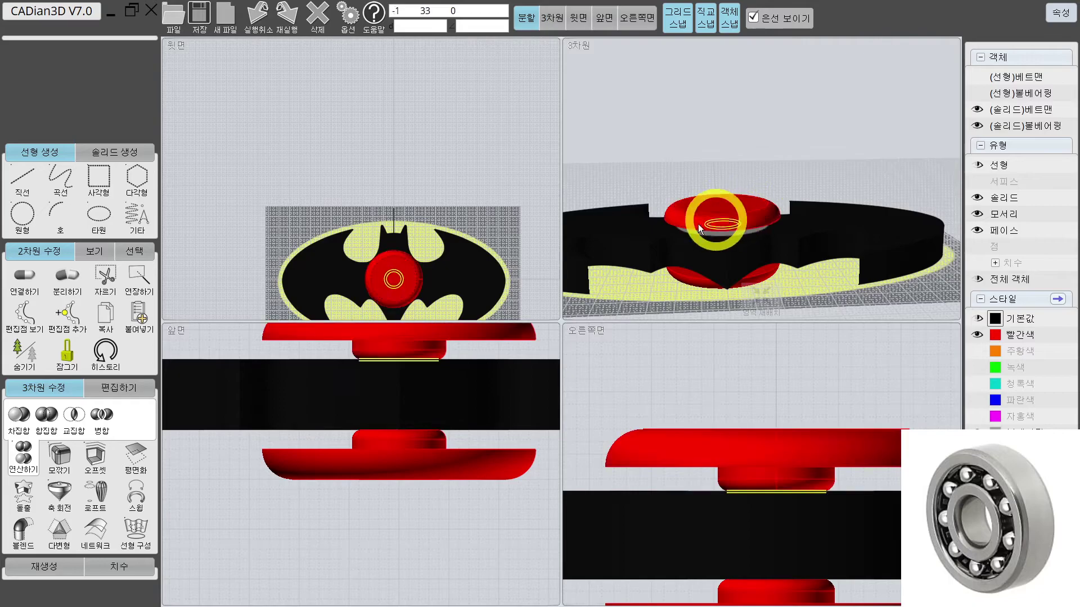
# Draw a circle of radius 4 centred on the bearing's hole, hide the red style and select the circle
pyautogui.scroll(4, 394, 282)
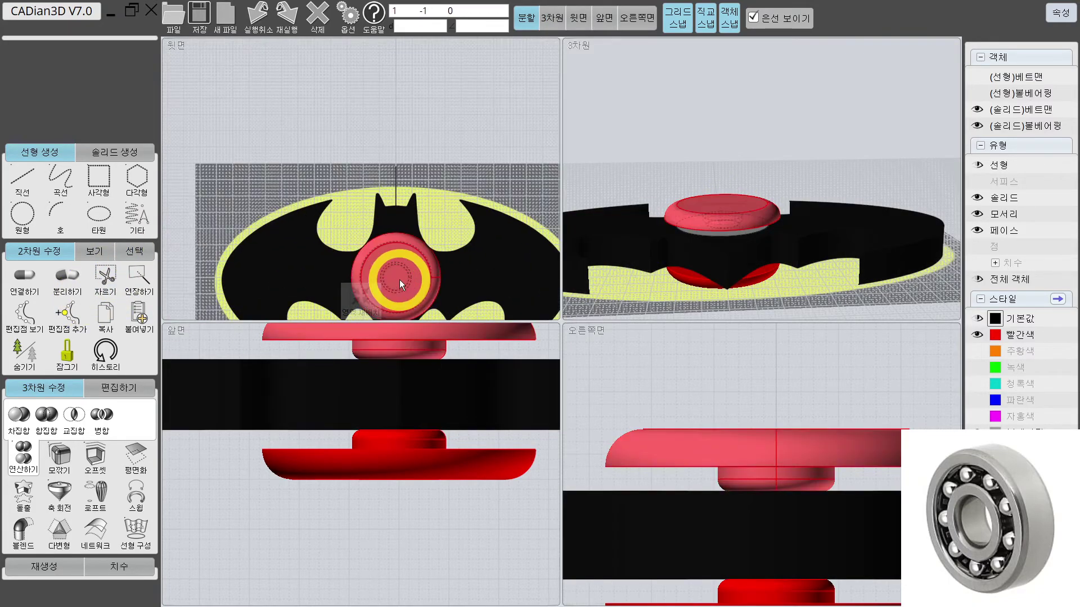
pyautogui.click(415, 279)
pyautogui.click(23, 217)
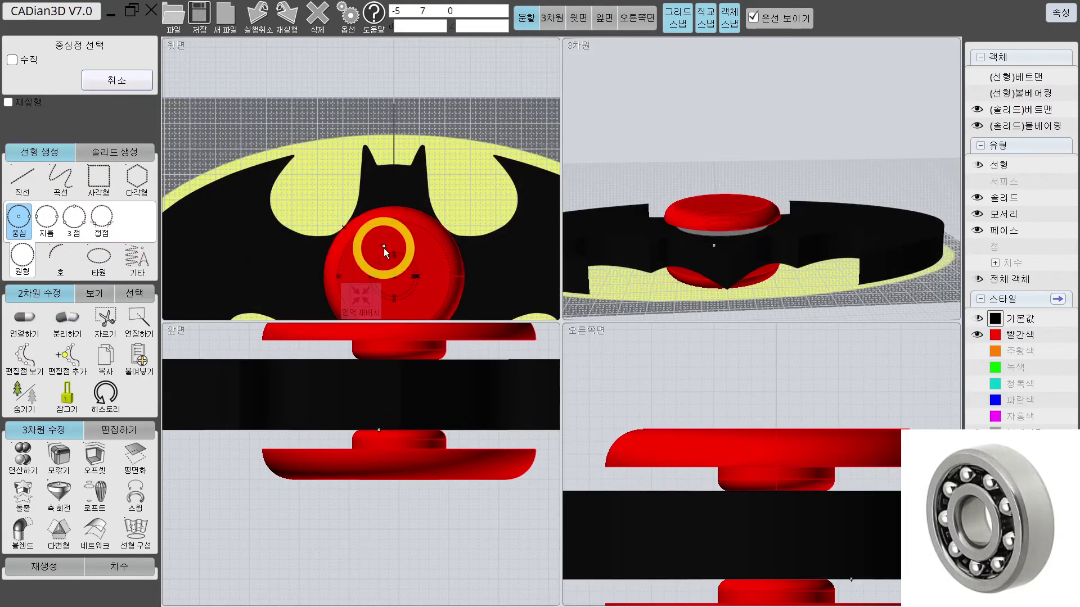
pyautogui.click(394, 276)
pyautogui.moveTo(408, 276); pyautogui.dragTo(417, 152, button='middle')
pyautogui.scroll(5, 406, 152)
pyautogui.click(389, 192)
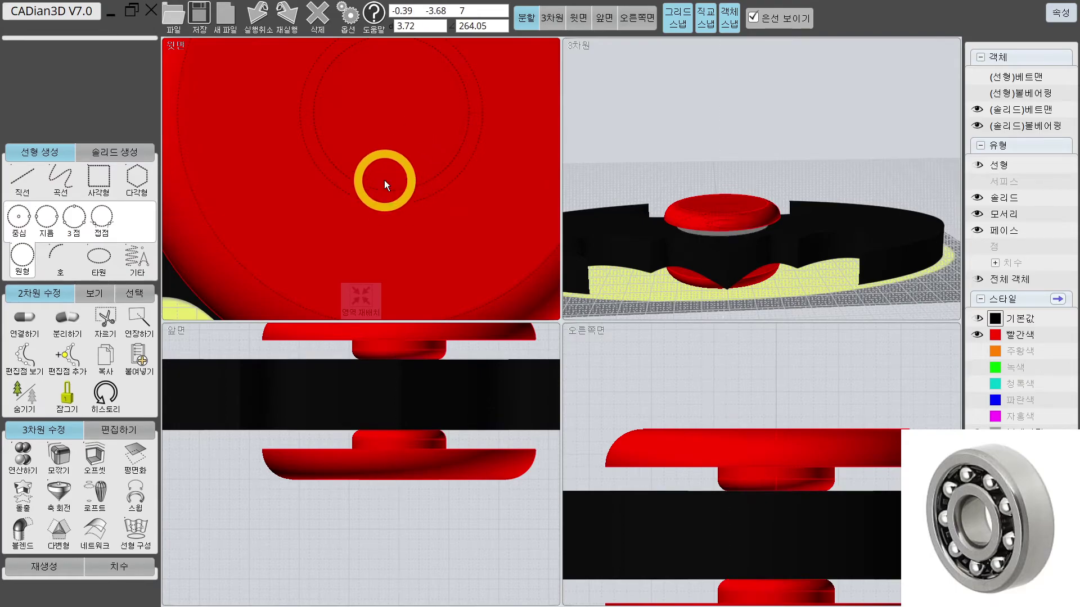
pyautogui.click(977, 335)
pyautogui.click(377, 220)
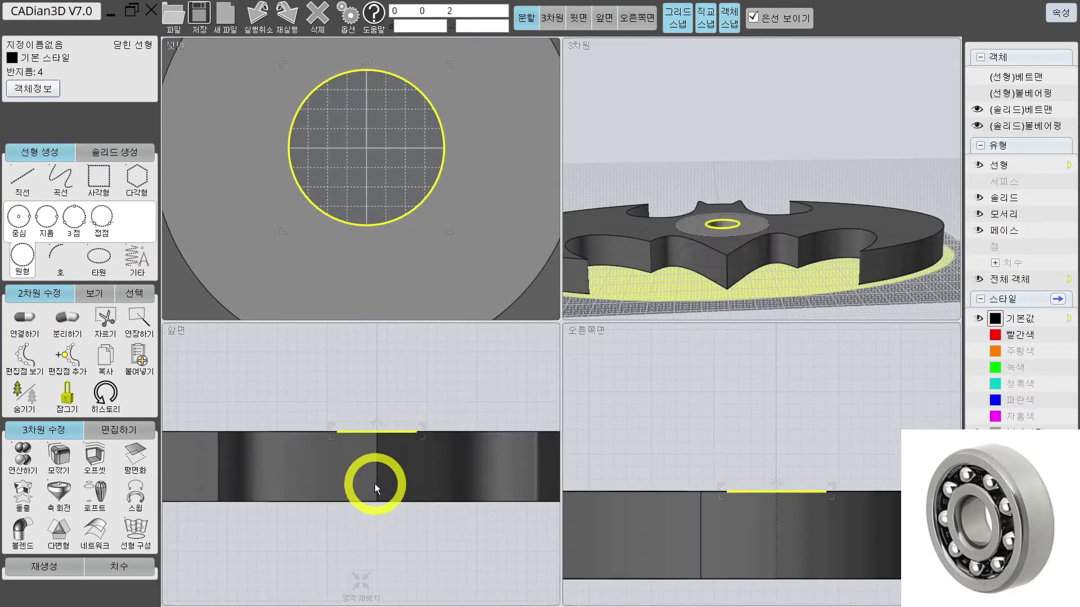
# Move the selected circle straight up by about 2 units, into the height of the upper cap
pyautogui.moveTo(377, 434); pyautogui.dragTo(413, 408, button='middle')
pyautogui.click(119, 430)
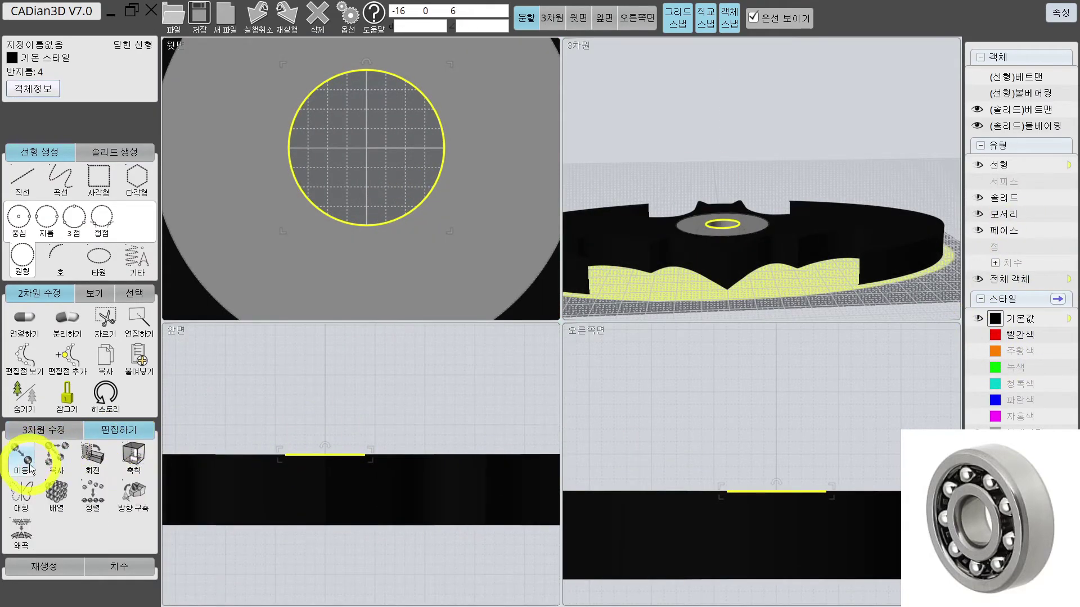
pyautogui.click(25, 457)
pyautogui.click(325, 453)
pyautogui.click(326, 433)
# Try to extrude the raised circle in both directions through the bat plate, and undo the extrusion
pyautogui.scroll(-3, 318, 512)
pyautogui.moveTo(318, 511); pyautogui.dragTo(353, 380, button='middle')
pyautogui.click(59, 389)
pyautogui.click(21, 451)
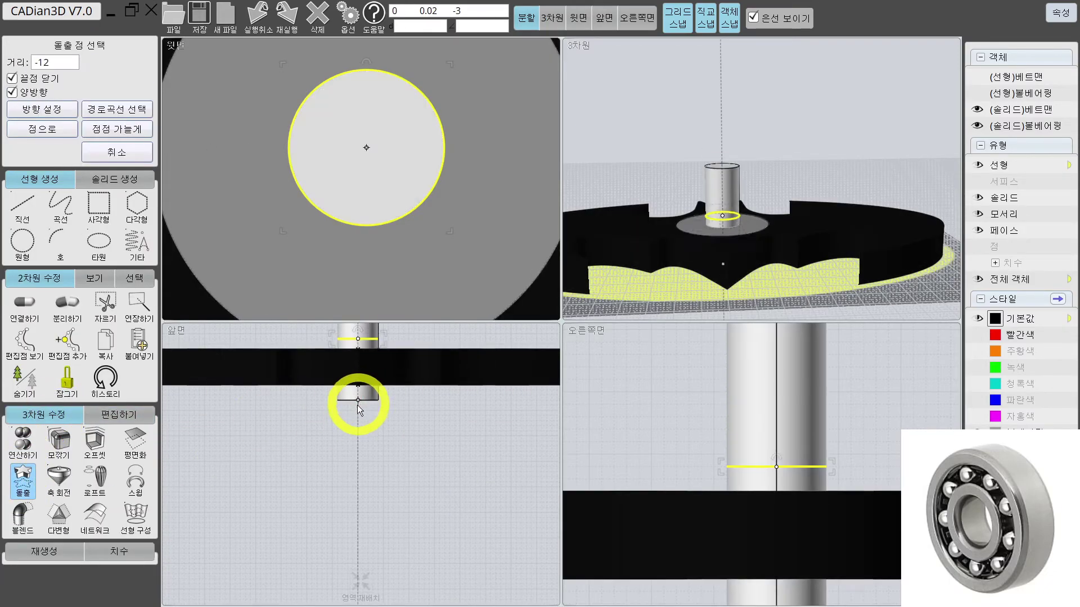
pyautogui.click(357, 433)
pyautogui.click(470, 440)
pyautogui.moveTo(470, 440); pyautogui.dragTo(450, 525, button='middle')
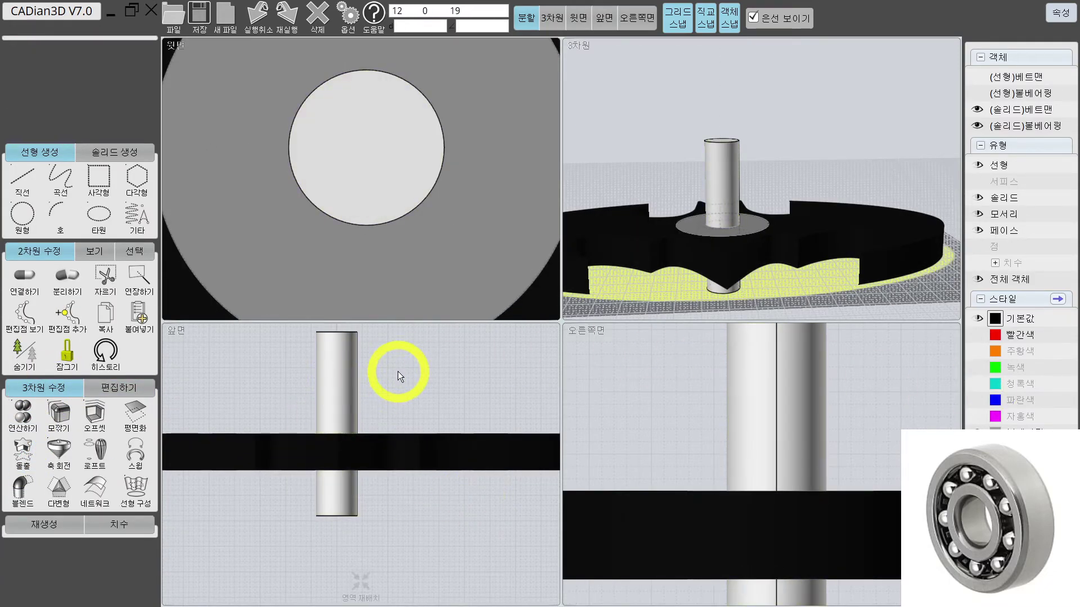
pyautogui.hotkey('ctrl', 'z')
# Extrude the raised circle 25 downwards in one direction only, and show the red style again
pyautogui.click(23, 453)
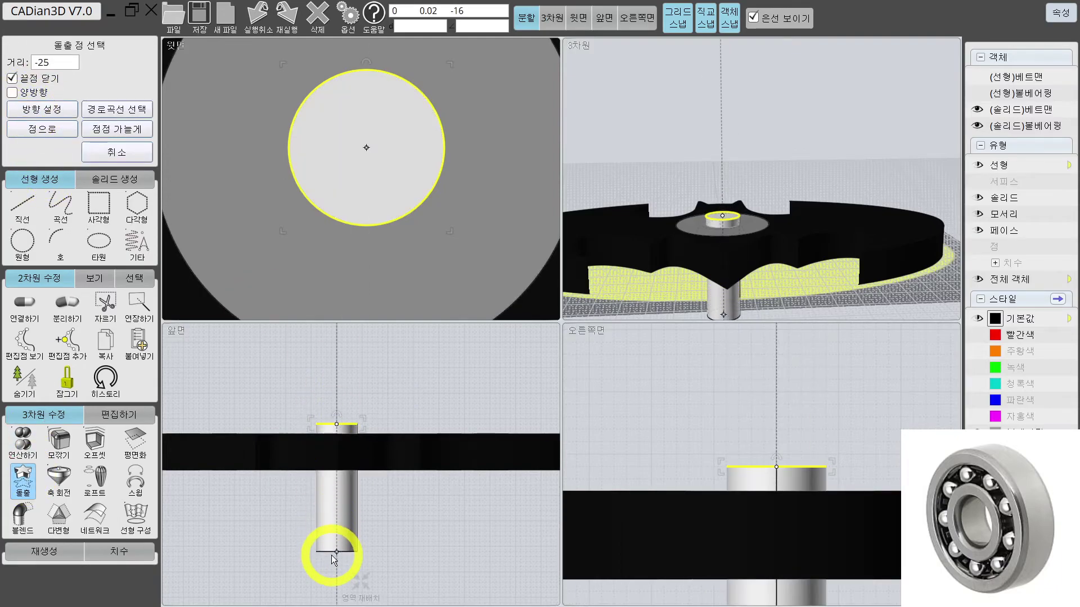
pyautogui.click(332, 557)
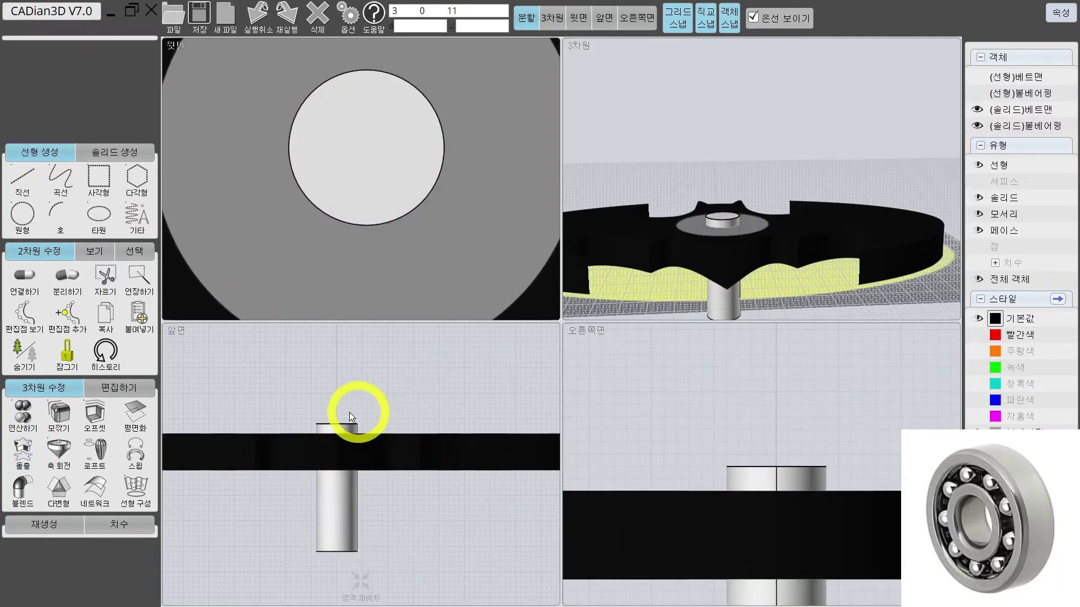
pyautogui.click(981, 335)
# Merge the upper red cap and the 25-high cylinder into one solid with a Boolean union
pyautogui.moveTo(686, 260); pyautogui.dragTo(780, 201, button='middle')
pyautogui.click(750, 198)
pyautogui.click(700, 160)
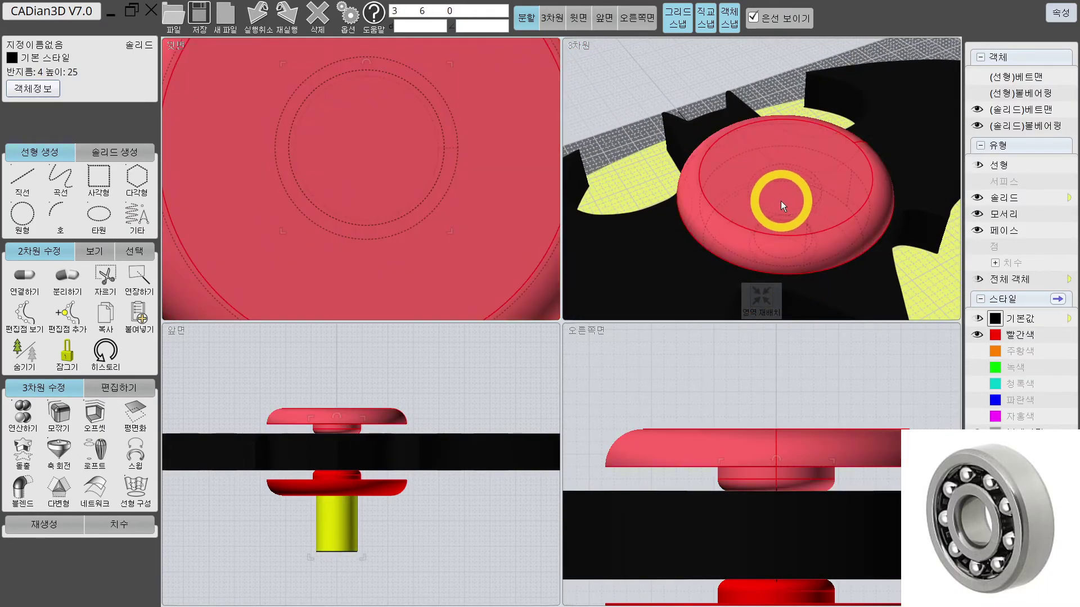
pyautogui.keyDown('shift'); pyautogui.click(721, 176); pyautogui.keyUp('shift')
pyautogui.moveTo(788, 238); pyautogui.dragTo(664, 225, button='middle')
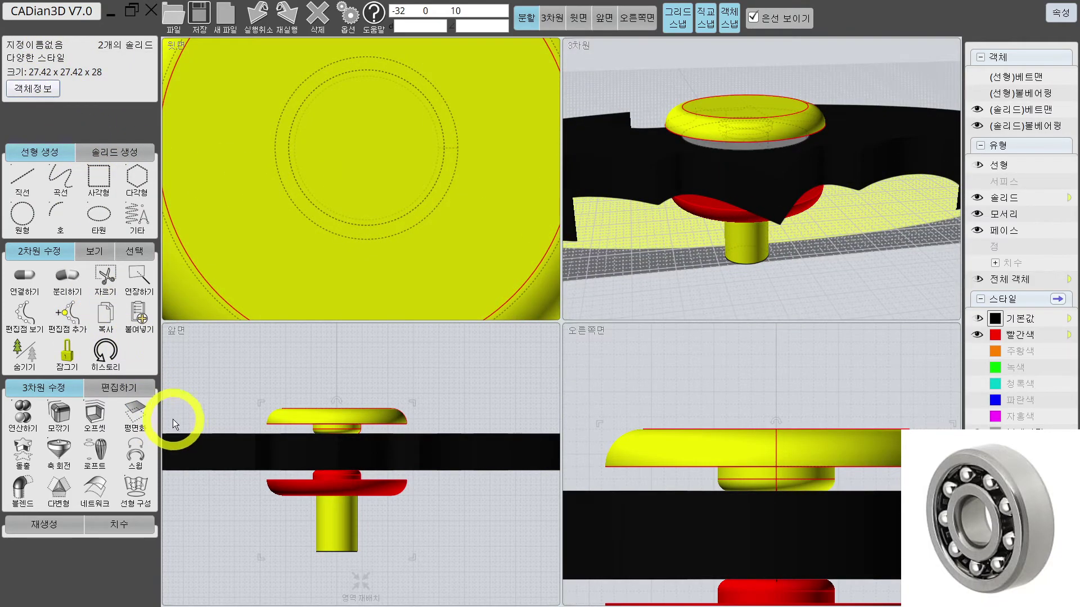
pyautogui.scroll(2, 423, 527)
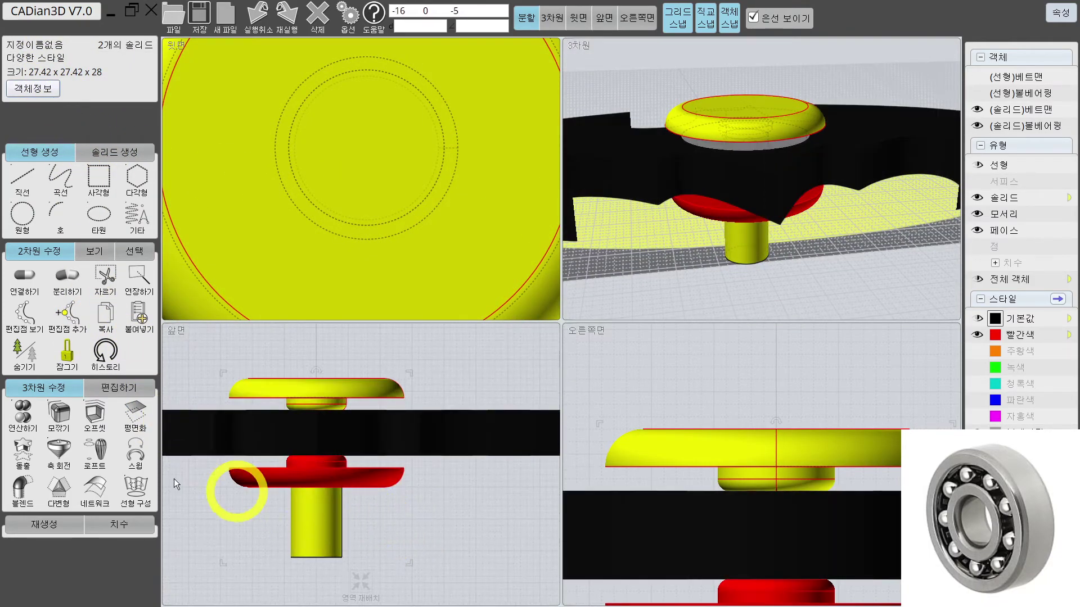
pyautogui.click(22, 413)
pyautogui.click(48, 419)
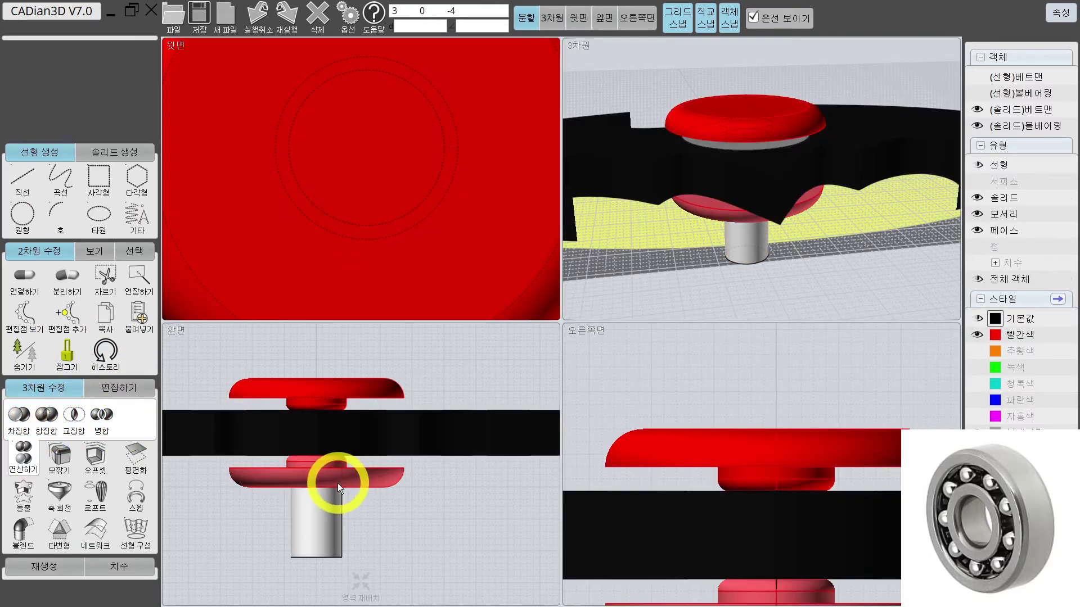
# Draw a straight horizontal line along the underside of the lower cap, crossing the whole axle in the front view
pyautogui.scroll(2, 337, 485)
pyautogui.click(367, 449)
pyautogui.scroll(-2, 342, 467)
pyautogui.scroll(3, 319, 450)
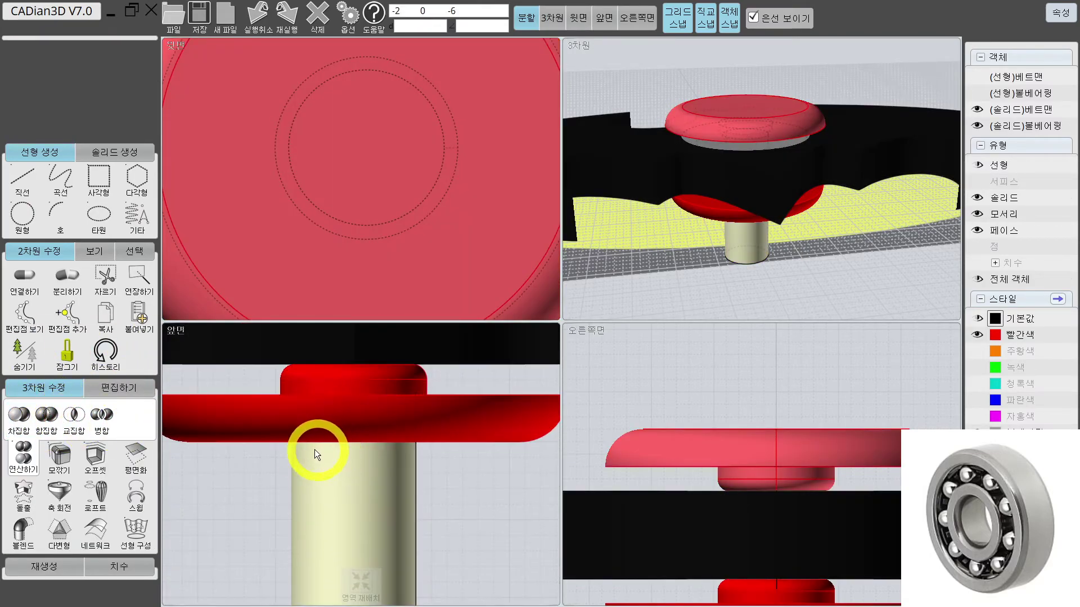
pyautogui.scroll(-3, 280, 446)
pyautogui.scroll(2, 316, 451)
pyautogui.click(326, 454)
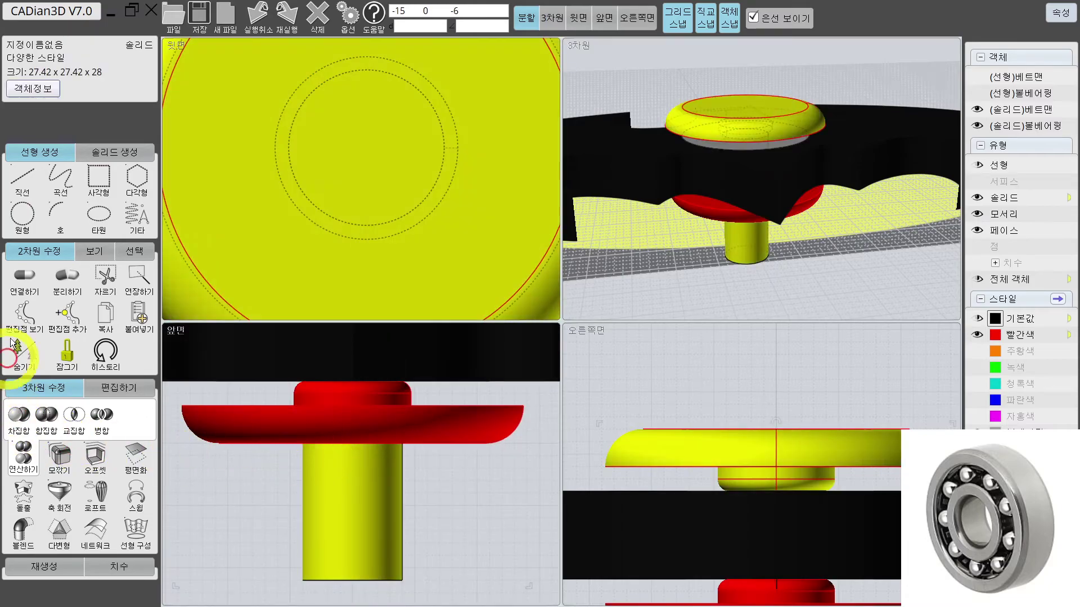
pyautogui.click(22, 178)
pyautogui.click(219, 444)
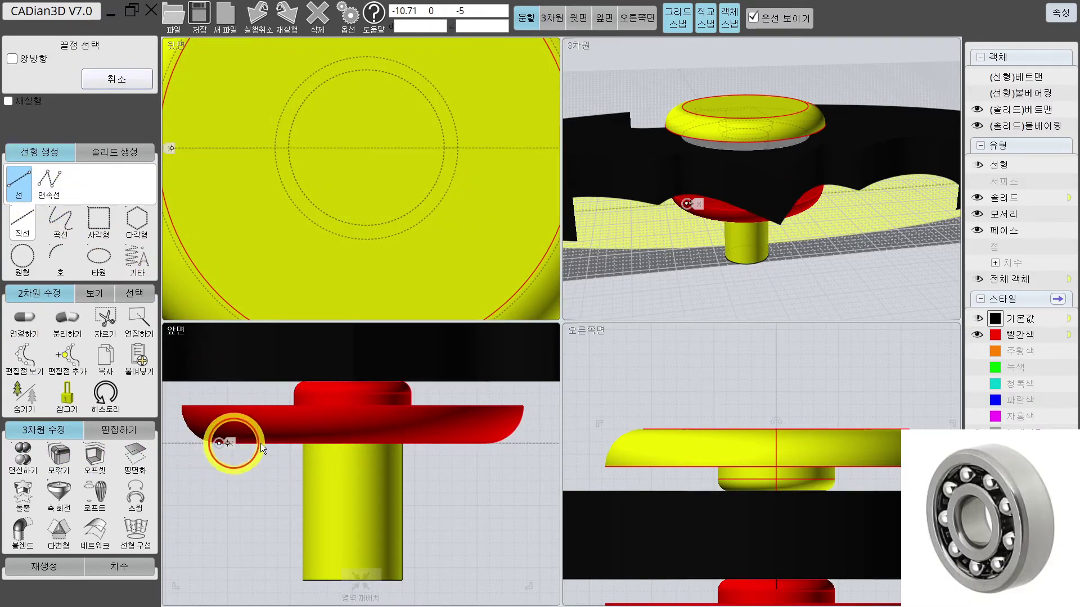
pyautogui.click(538, 443)
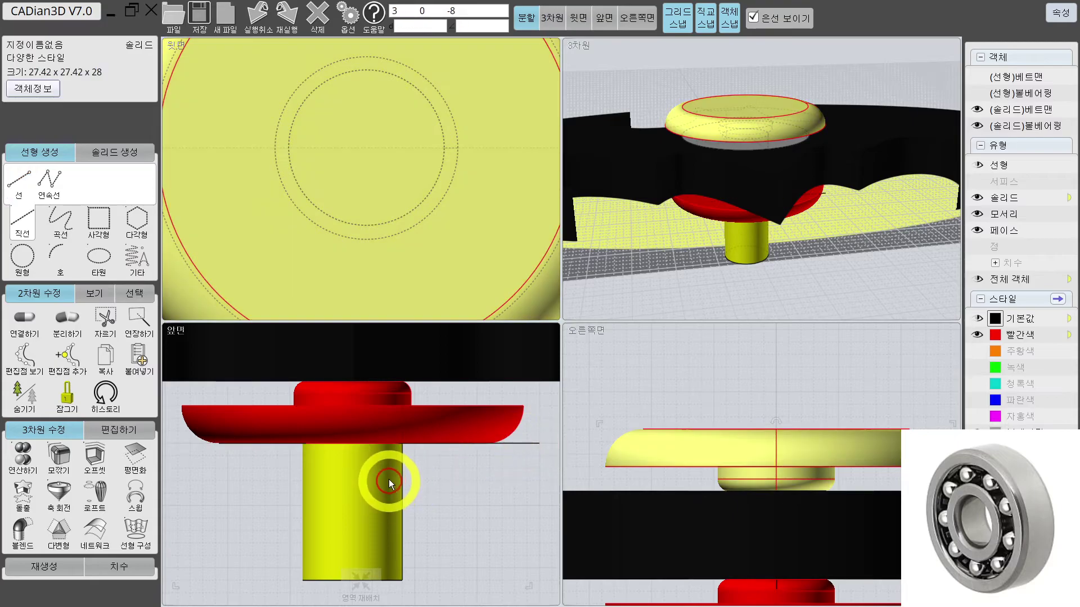
# Split the upper cap solid with the line and delete the line and the axle piece protruding below the lower cap
pyautogui.click(521, 446)
pyautogui.click(306, 490)
pyautogui.click(19, 464)
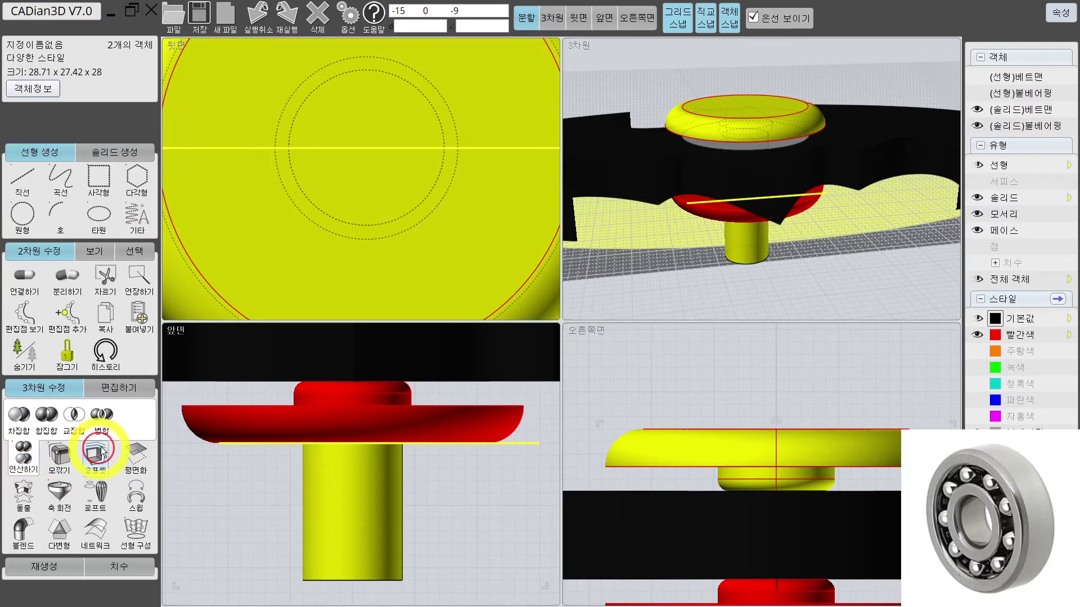
pyautogui.click(106, 428)
pyautogui.press('Delete')
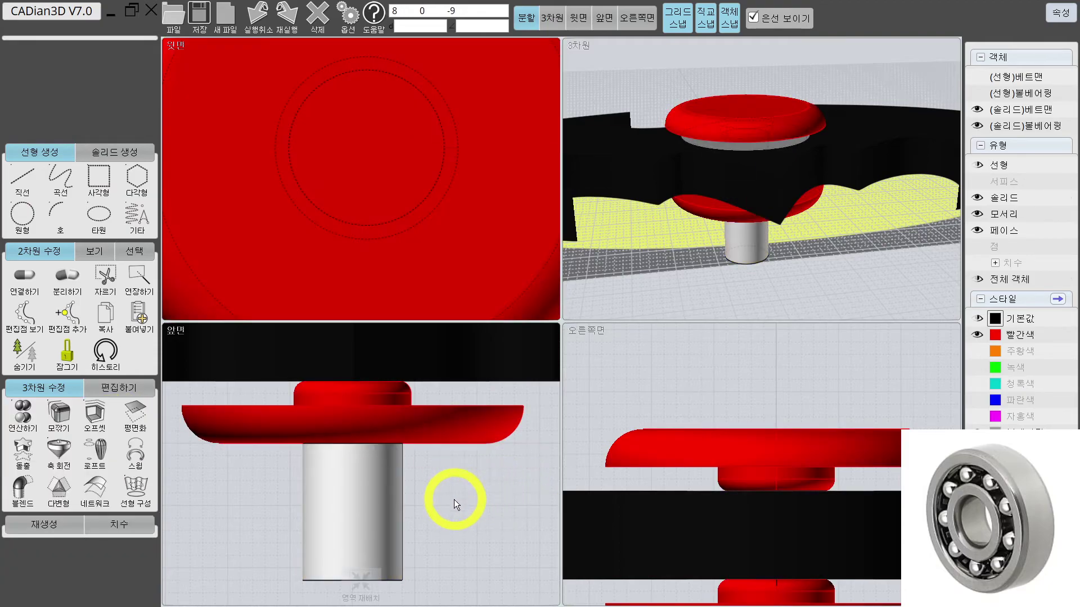
pyautogui.click(390, 515)
pyautogui.press('Delete')
# Name the lower red cap (솔리드)하단
pyautogui.moveTo(759, 229); pyautogui.dragTo(750, 169, button='right')
pyautogui.click(754, 124)
pyautogui.moveTo(754, 124); pyautogui.dragTo(831, 247, button='right')
pyautogui.click(766, 176)
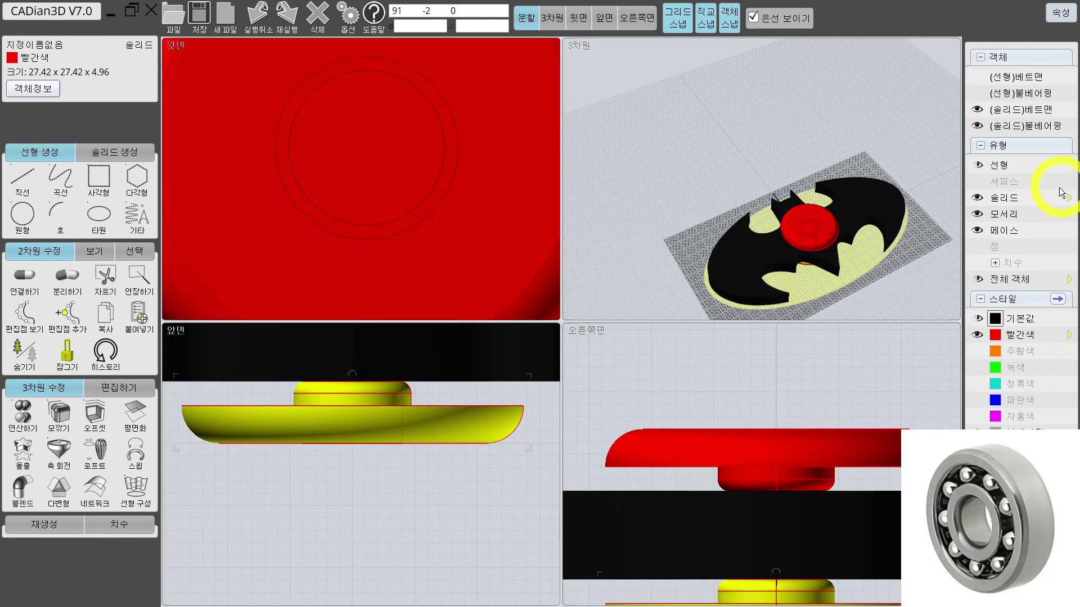
pyautogui.moveTo(828, 214); pyautogui.dragTo(774, 183, button='right')
pyautogui.scroll(4, 788, 198)
pyautogui.click(827, 201)
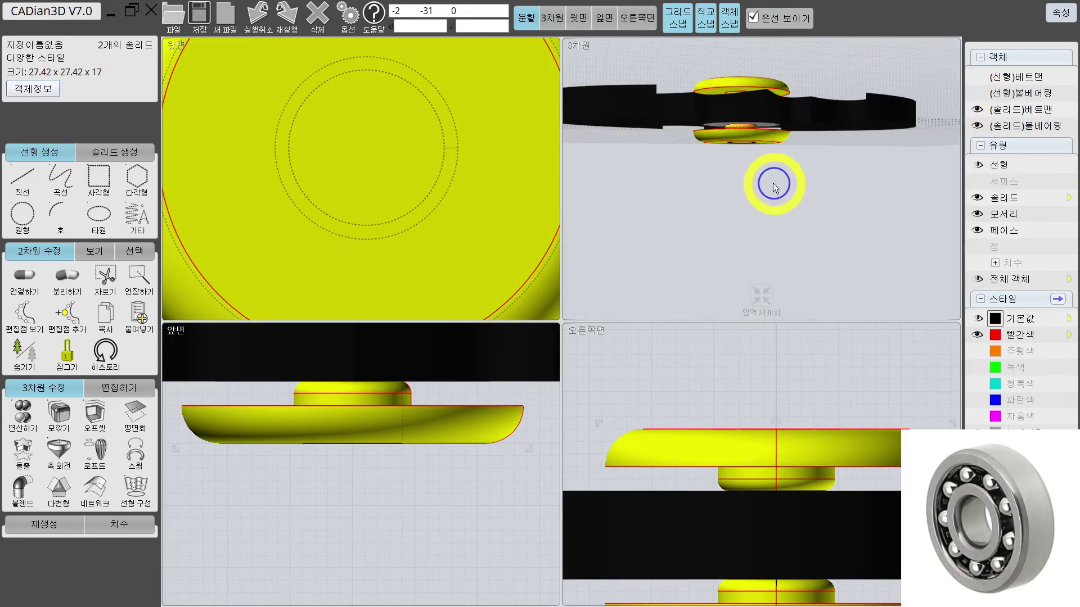
pyautogui.click(821, 204)
pyautogui.click(765, 138)
pyautogui.moveTo(772, 140); pyautogui.dragTo(845, 183, button='right')
pyautogui.doubleClick(91, 50)
pyautogui.write('(')
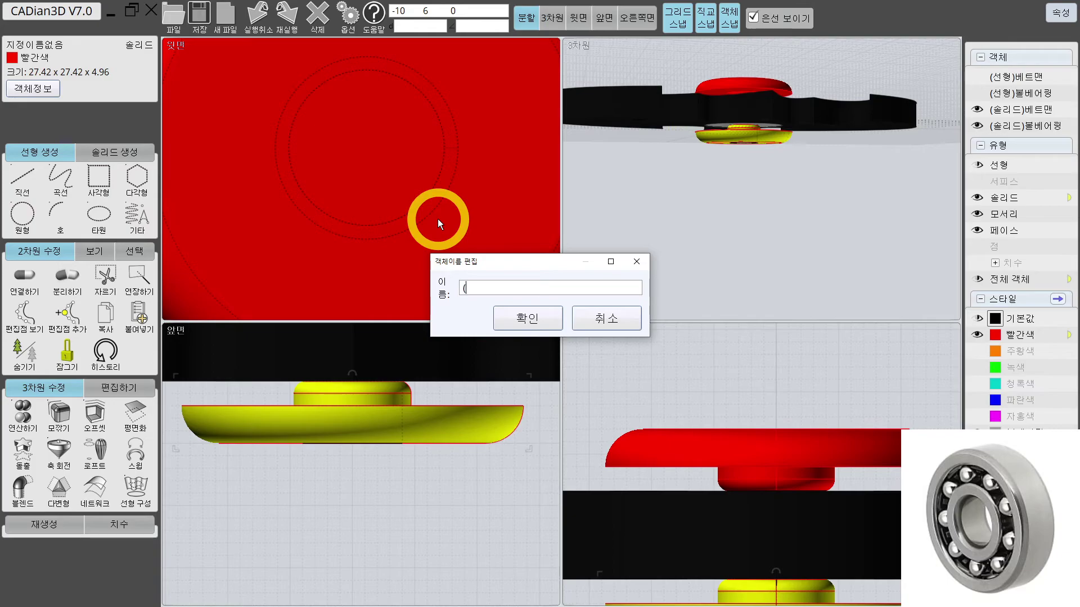
pyautogui.write('솔리드)')
pyautogui.write('하단')
pyautogui.press('Return')
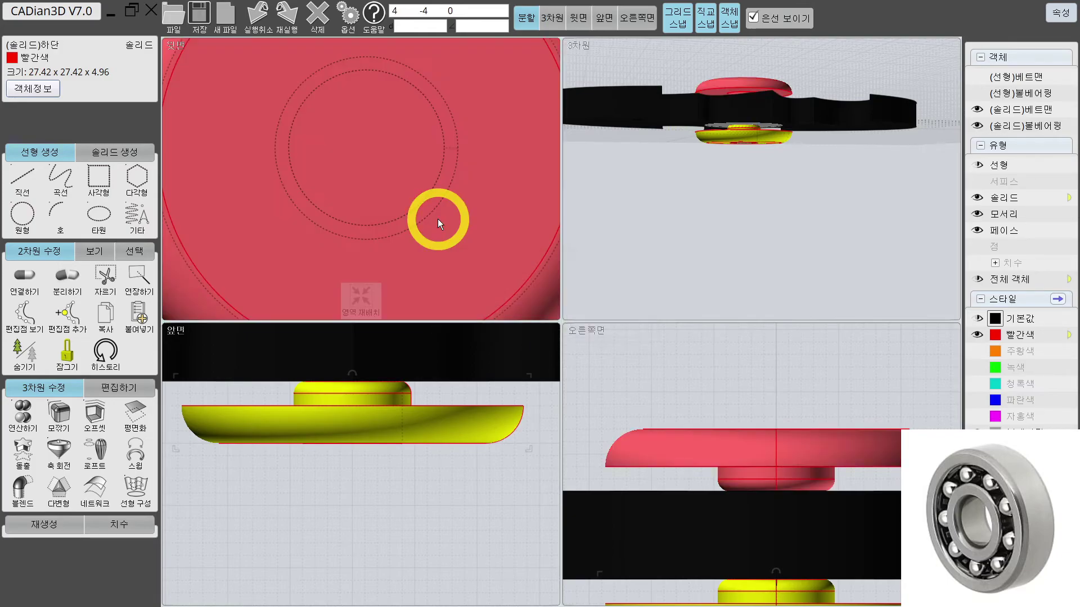
# Name the upper cap with the axle (솔리드)상단 and clear the selection
pyautogui.moveTo(735, 103); pyautogui.dragTo(772, 132, button='right')
pyautogui.click(772, 132)
pyautogui.click(23, 416)
pyautogui.click(101, 418)
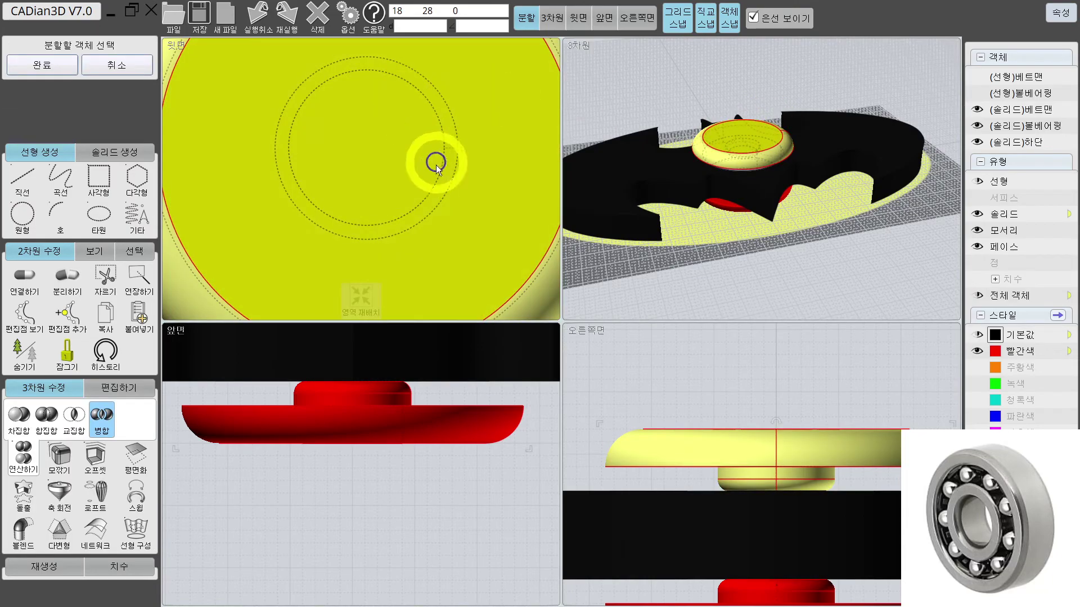
pyautogui.click(104, 63)
pyautogui.doubleClick(93, 43)
pyautogui.write('(솔리')
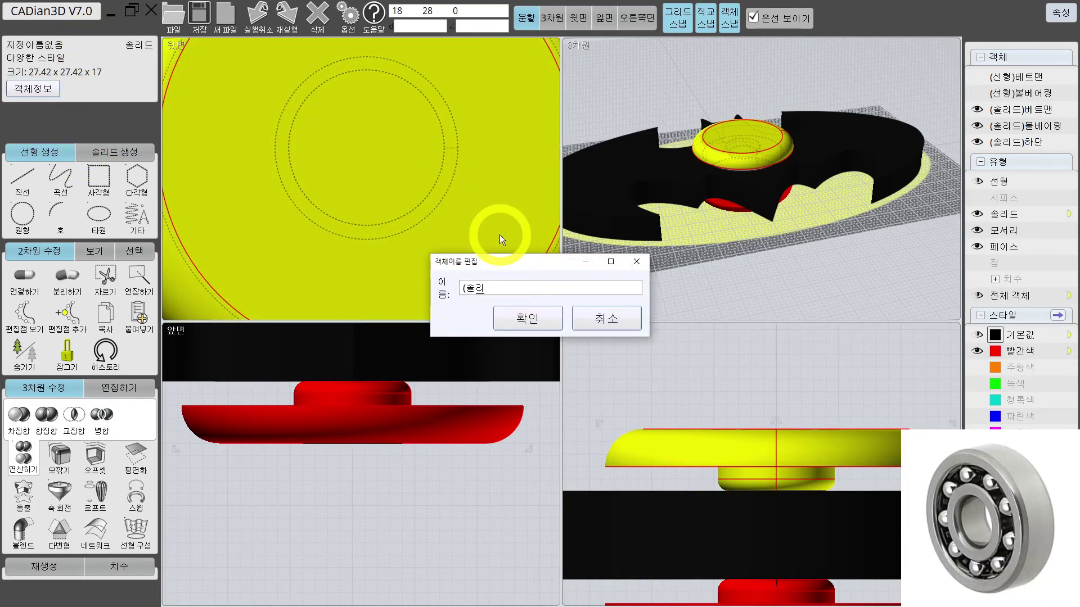
pyautogui.write('드)상단')
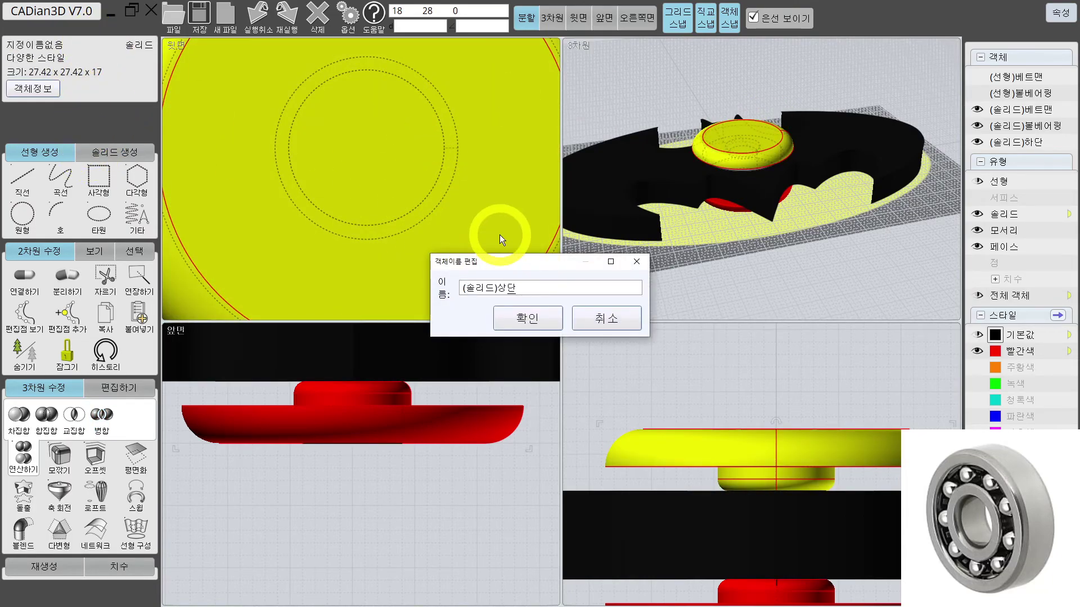
pyautogui.click(534, 309)
pyautogui.click(1028, 368)
pyautogui.click(755, 217)
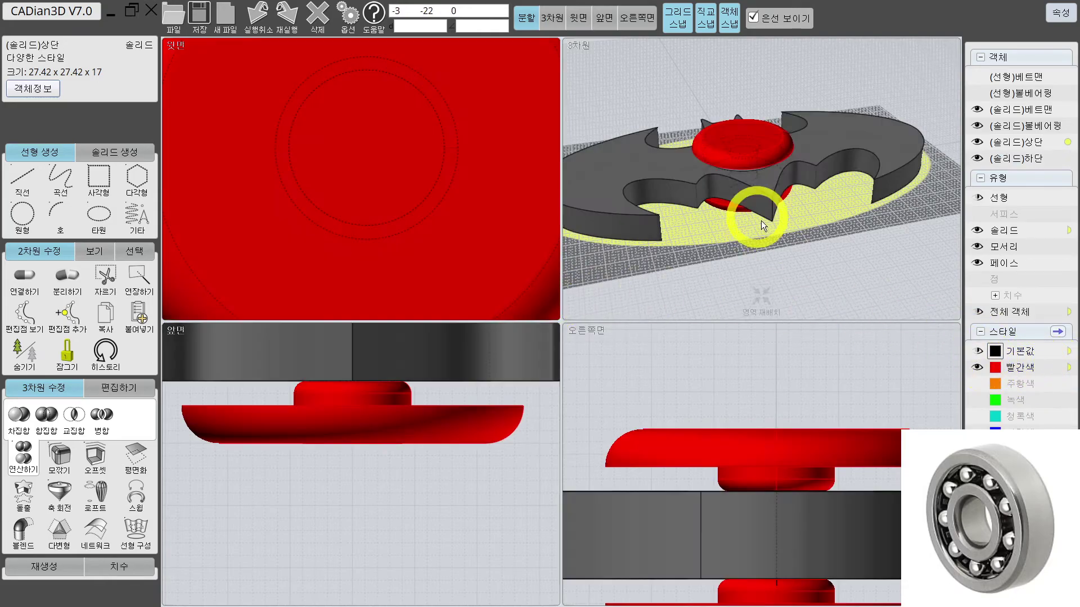
# Hide the upper and lower cap objects and delete the leftover red circle above the ball bearing
pyautogui.click(977, 142)
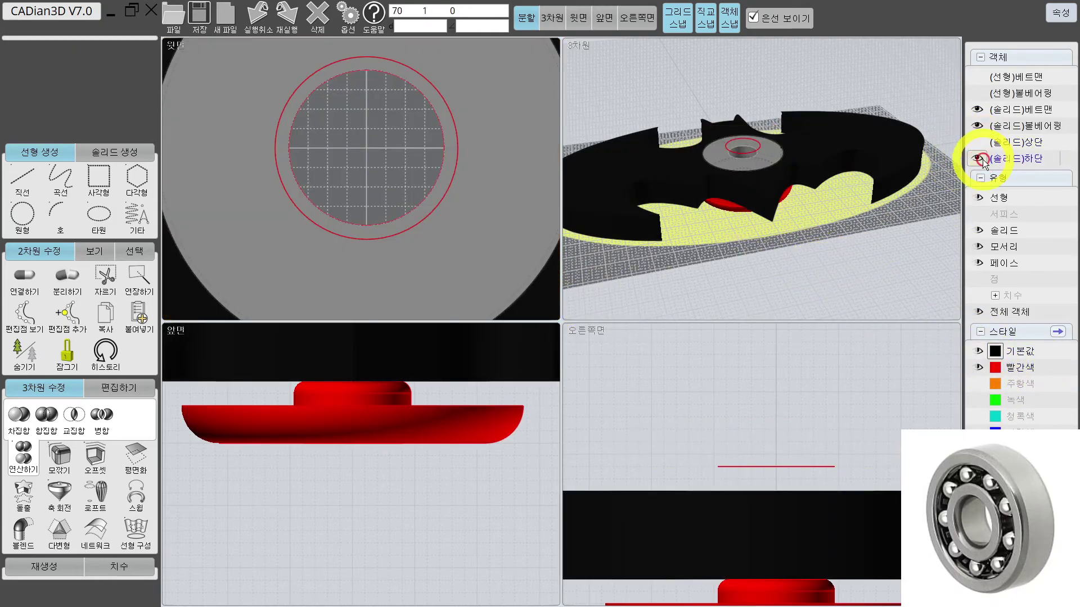
pyautogui.click(984, 163)
pyautogui.moveTo(916, 143); pyautogui.dragTo(830, 197, button='right')
pyautogui.click(731, 239)
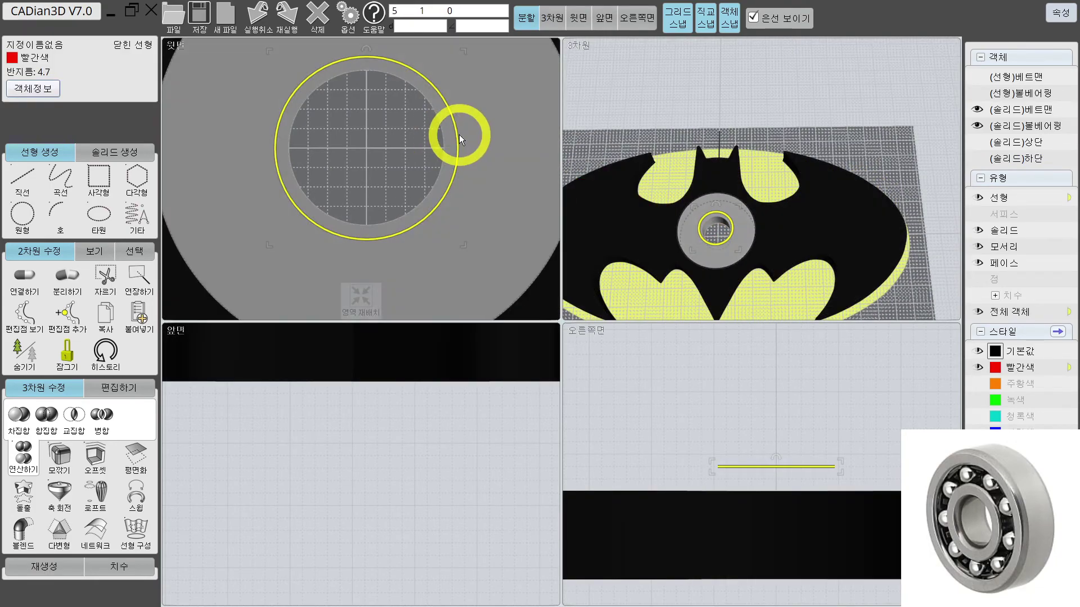
pyautogui.press('Delete')
# Show the upper cap object again, check its axle, and show the lower cap object
pyautogui.moveTo(770, 222); pyautogui.dragTo(686, 184, button='right')
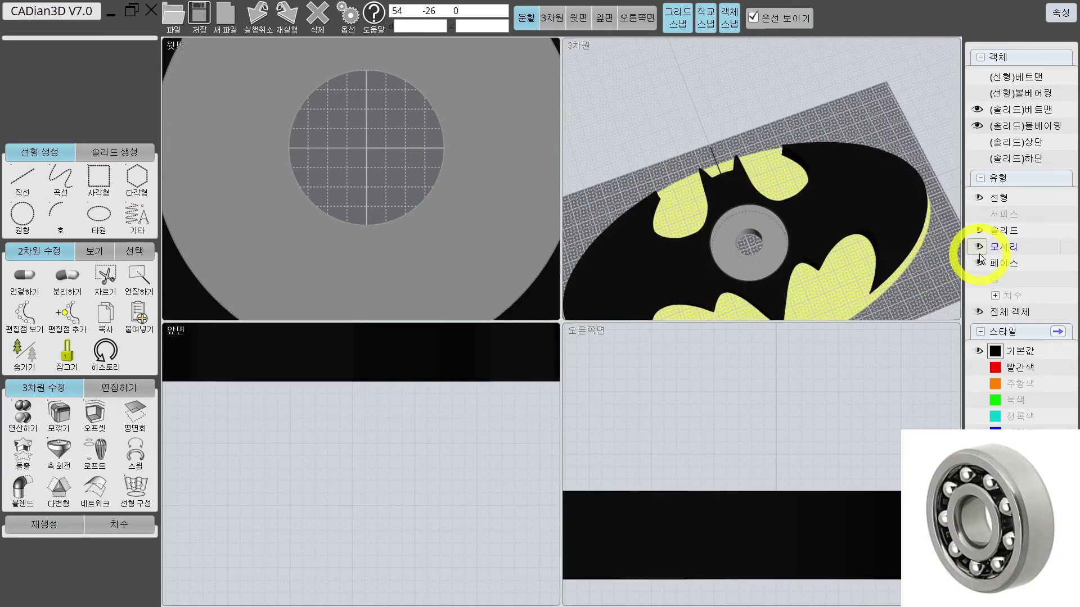
pyautogui.click(978, 142)
pyautogui.moveTo(731, 163); pyautogui.dragTo(719, 198, button='right')
pyautogui.click(703, 100)
pyautogui.moveTo(703, 95); pyautogui.dragTo(776, 152, button='right')
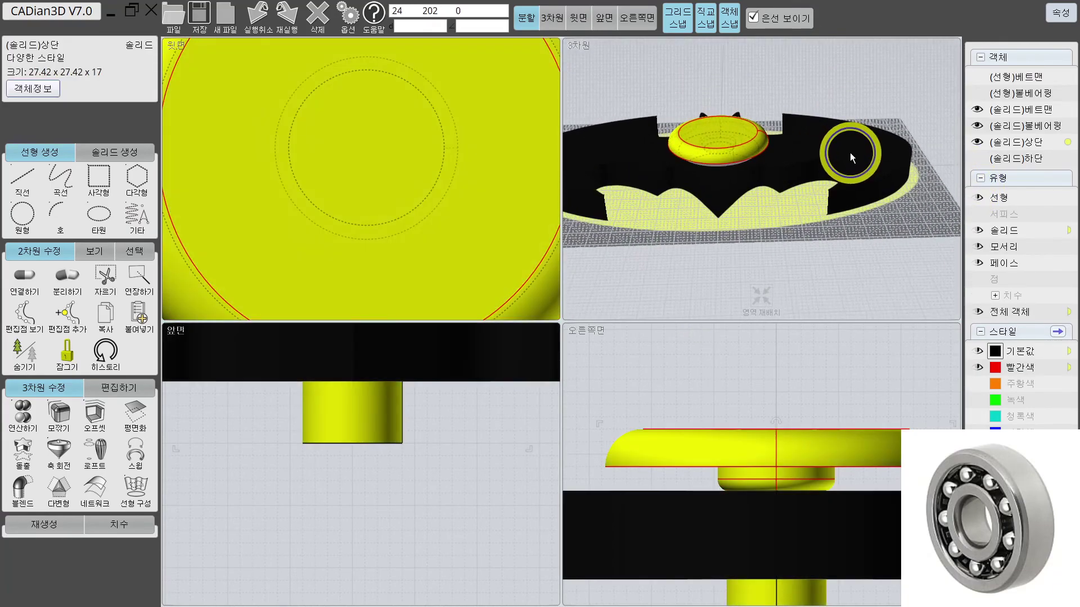
pyautogui.click(666, 216)
pyautogui.click(977, 158)
# Examine the assembled spinner from above and the side, checking the cap edges and the gaps around the bat plate
pyautogui.moveTo(812, 211); pyautogui.dragTo(726, 188, button='right')
pyautogui.scroll(-5, 725, 192)
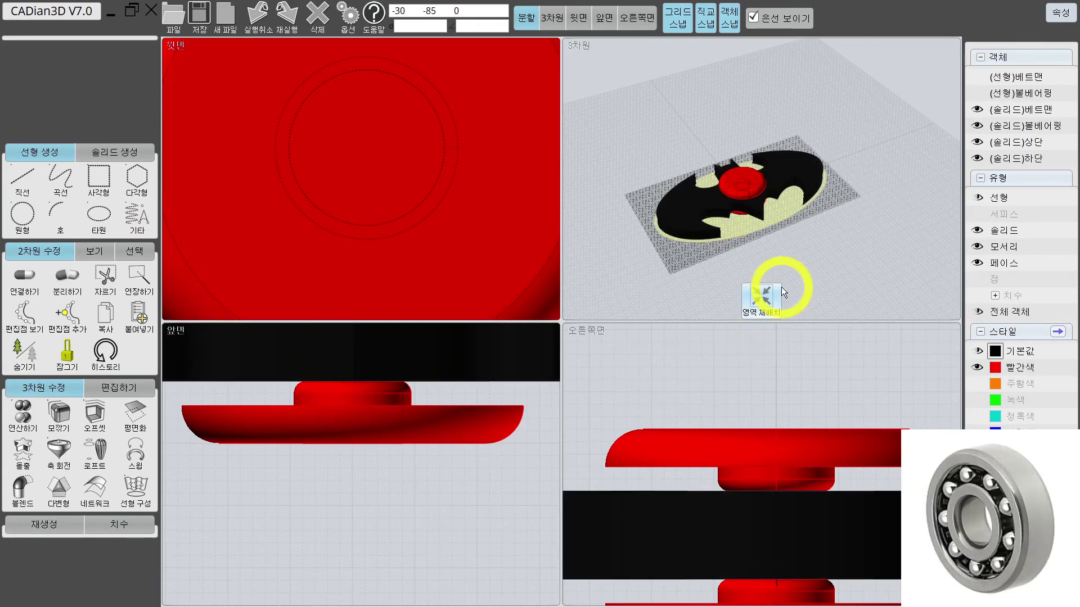
pyautogui.click(749, 287)
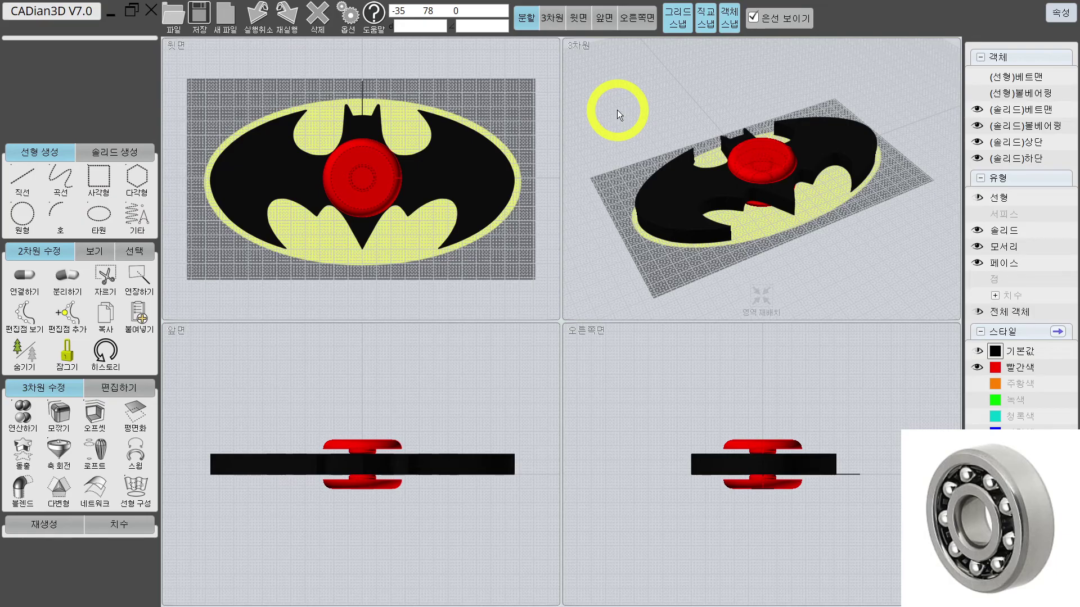
pyautogui.moveTo(604, 236); pyautogui.dragTo(804, 188)
pyautogui.scroll(3, 804, 188)
pyautogui.scroll(4, 721, 417)
pyautogui.scroll(1, 825, 501)
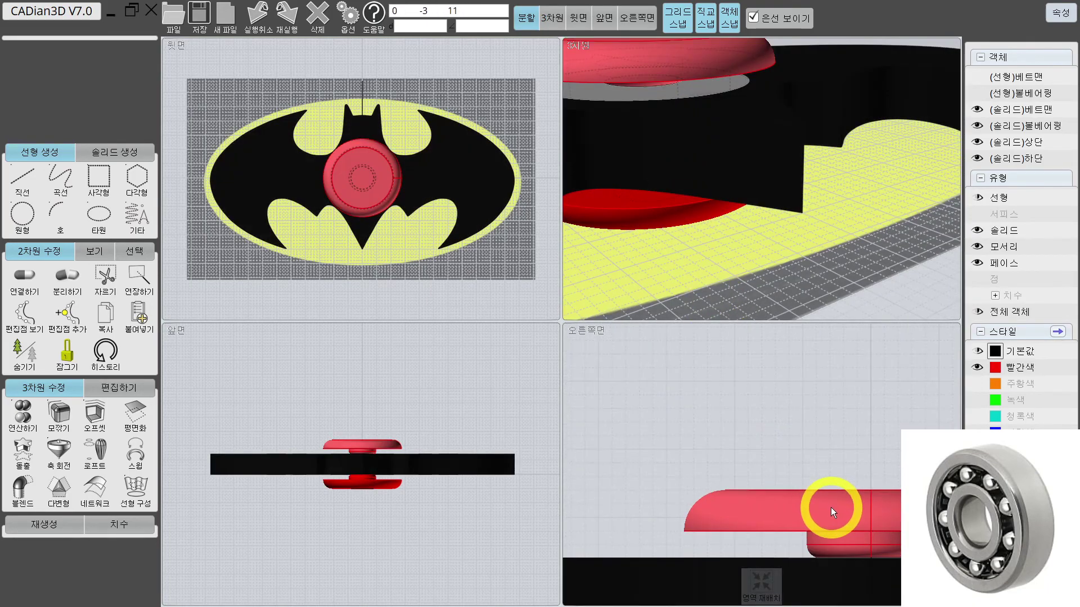
pyautogui.moveTo(835, 490); pyautogui.dragTo(757, 446, button='middle')
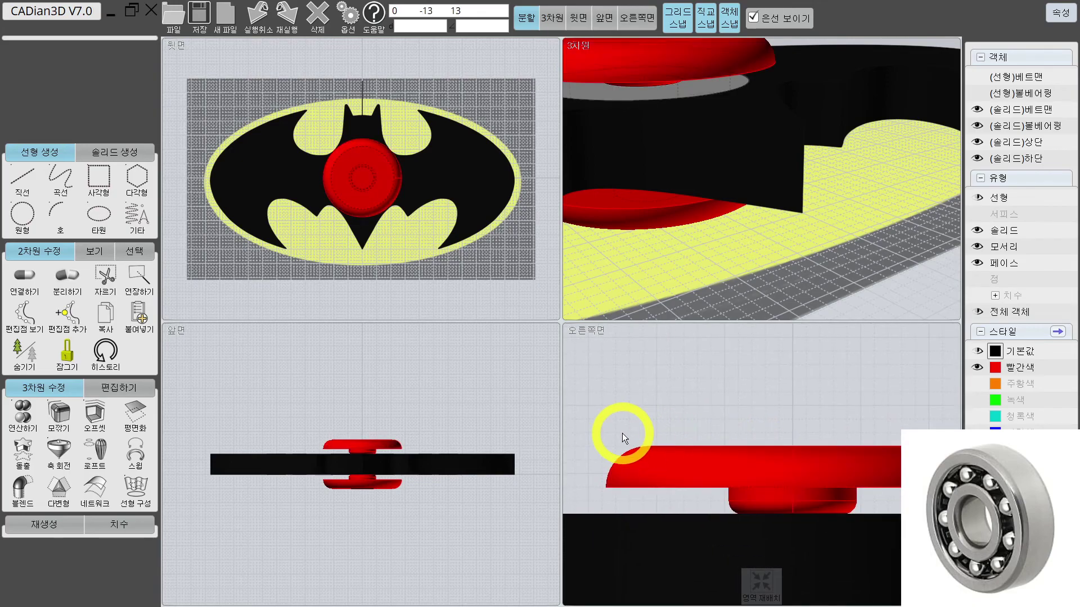
pyautogui.click(615, 461)
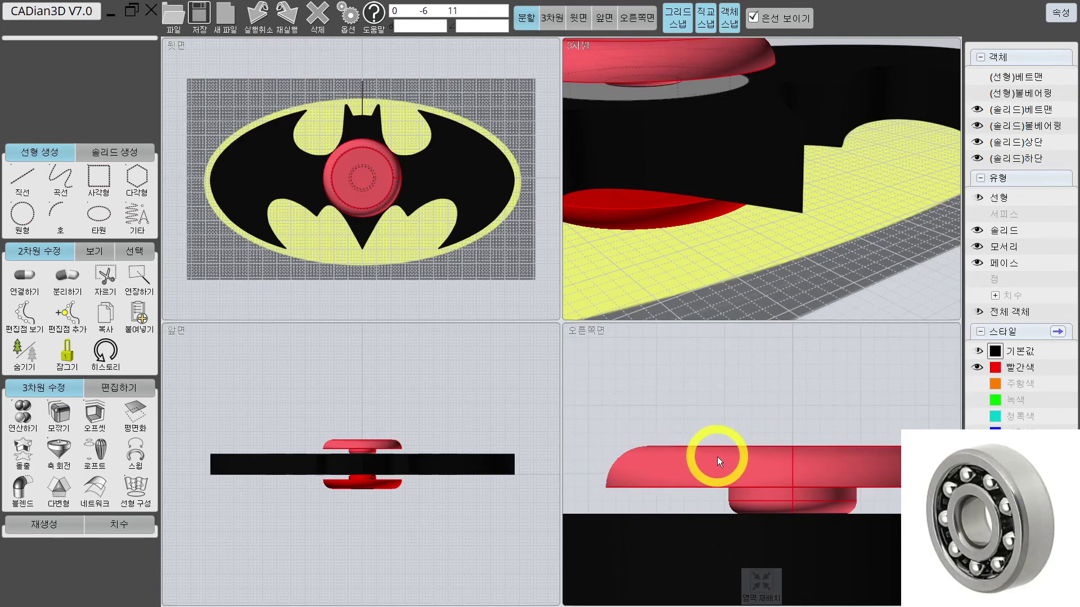
pyautogui.scroll(-5, 719, 450)
pyautogui.scroll(-2, 795, 74)
pyautogui.scroll(-3, 714, 120)
pyautogui.scroll(5, 740, 168)
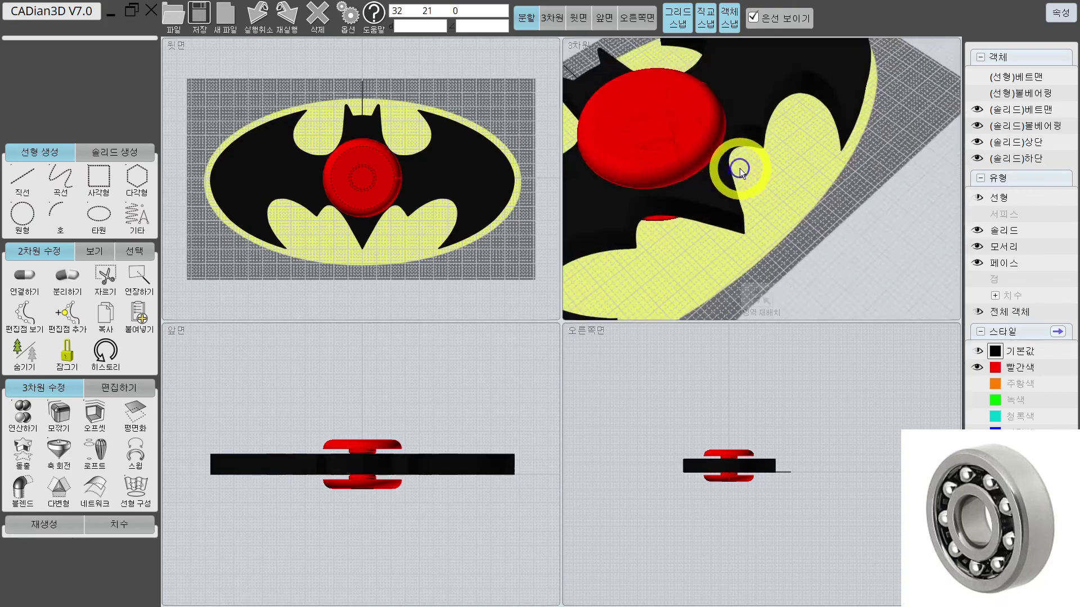
pyautogui.moveTo(693, 142); pyautogui.dragTo(753, 144, button='middle')
pyautogui.moveTo(766, 162); pyautogui.dragTo(724, 112, button='right')
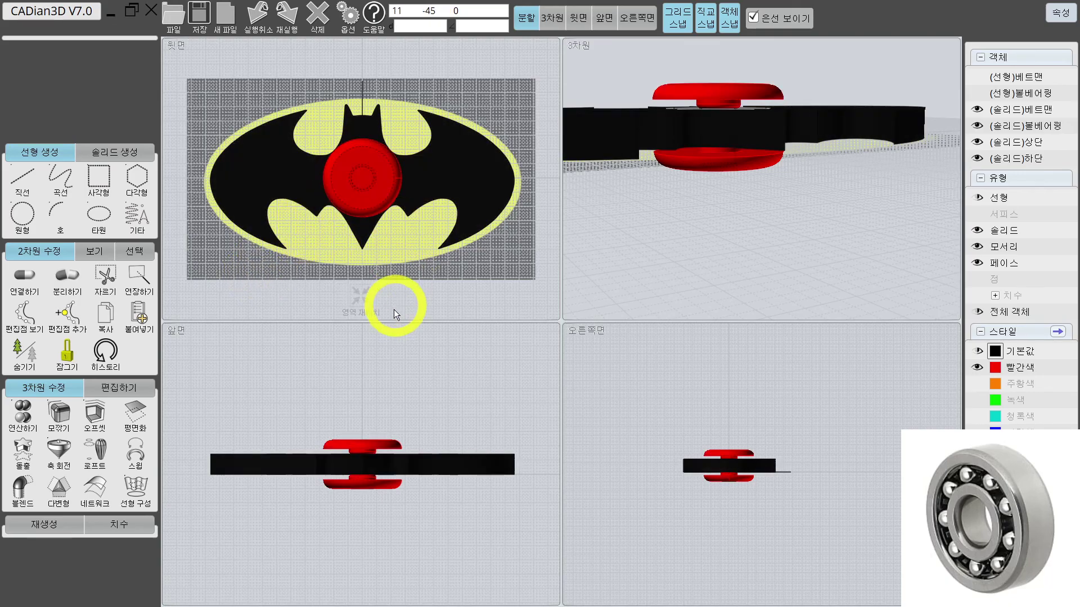
pyautogui.click(363, 298)
pyautogui.moveTo(642, 230); pyautogui.dragTo(661, 259, button='right')
pyautogui.moveTo(705, 234); pyautogui.dragTo(683, 208, button='middle')
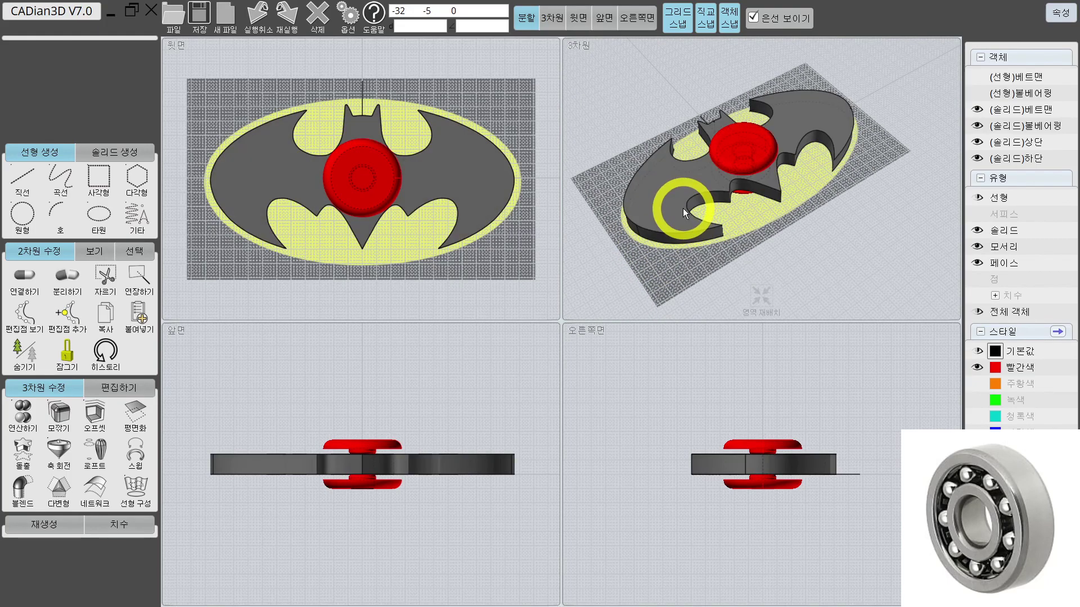